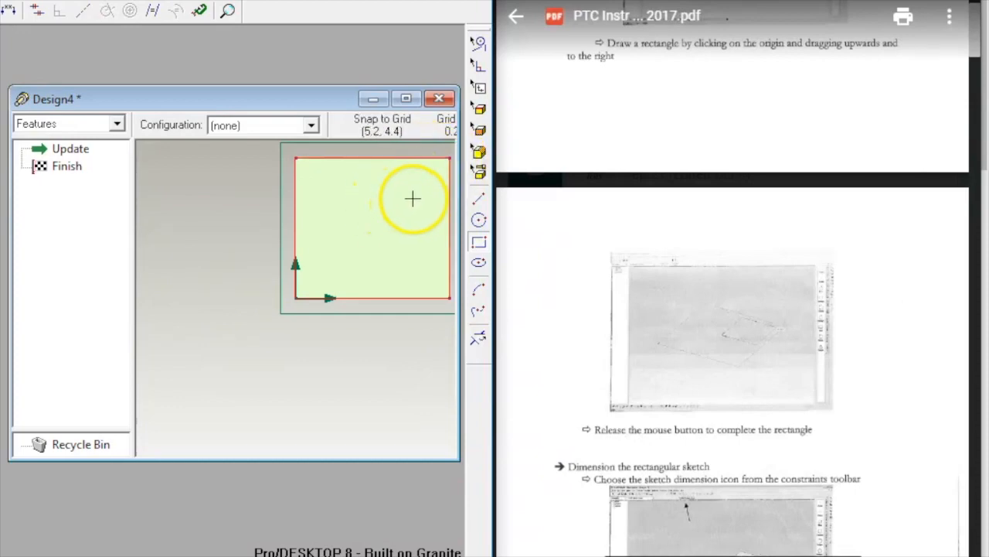
Step: Scroll the guide to the rectangle dimensioning instructions
scroll(742, 278, down, 5)
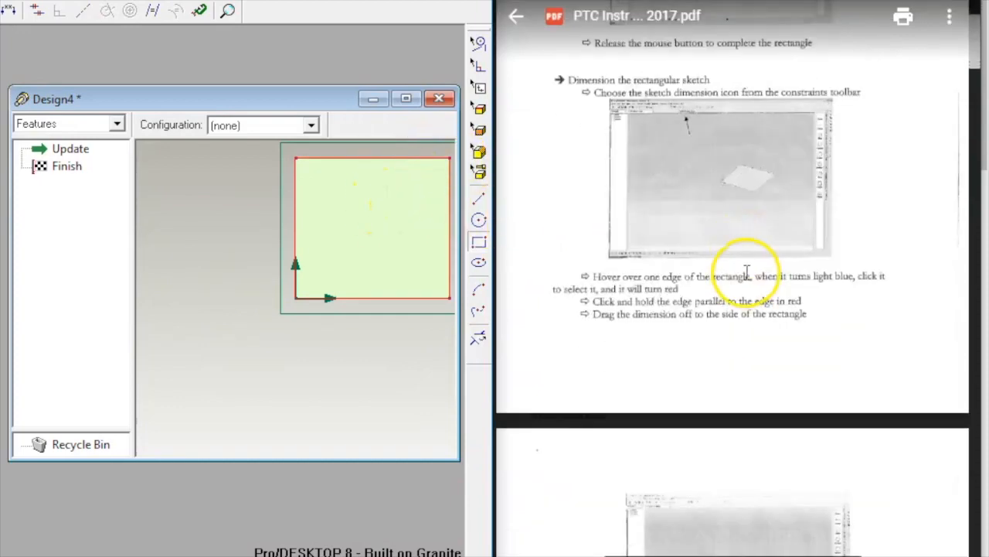
scroll(746, 272, down, 1)
scroll(747, 268, up, 1)
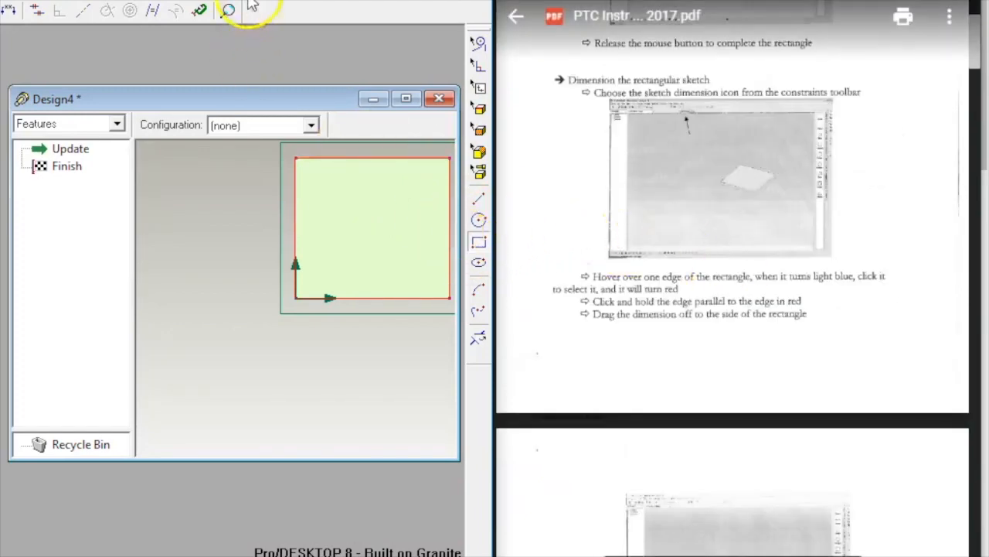
Step: Add a 6.8 width dimension below the rectangle and a 6.2 height dimension at its left
click(10, 11)
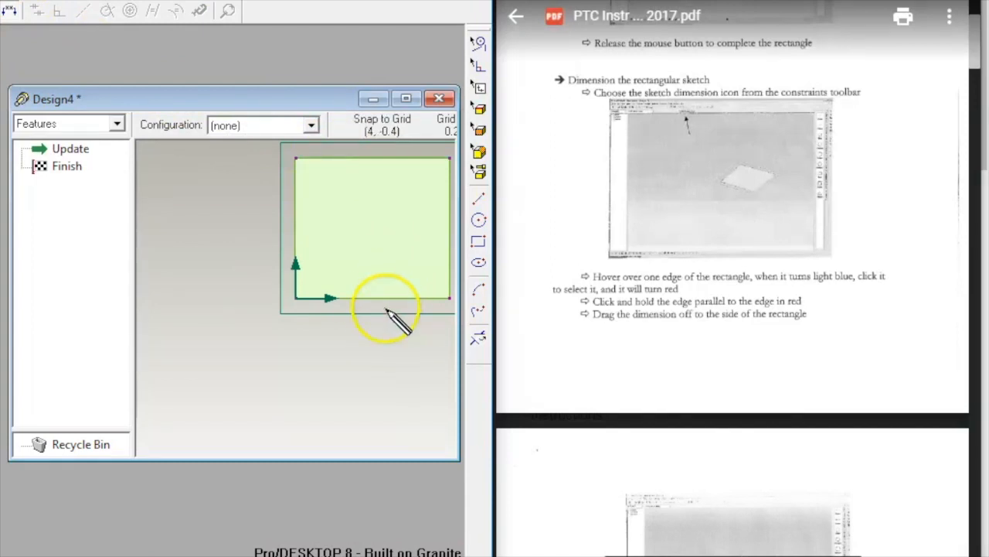
drag(373, 296, 371, 379)
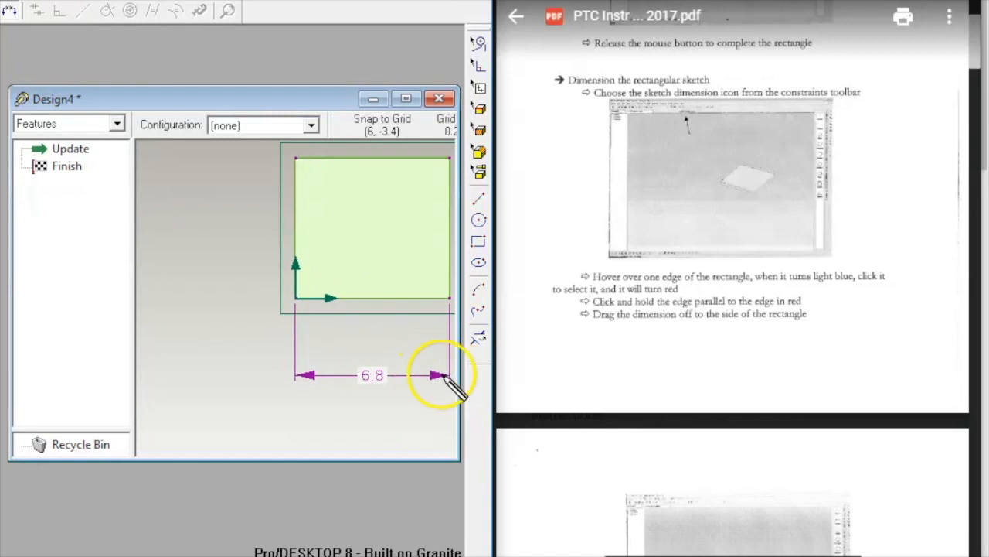
scroll(624, 323, down, 5)
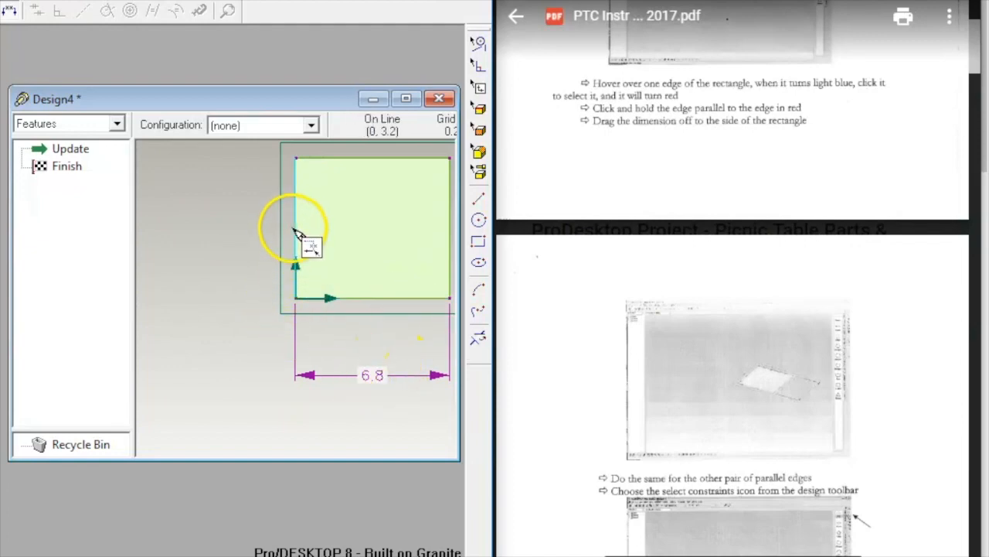
drag(296, 233, 184, 230)
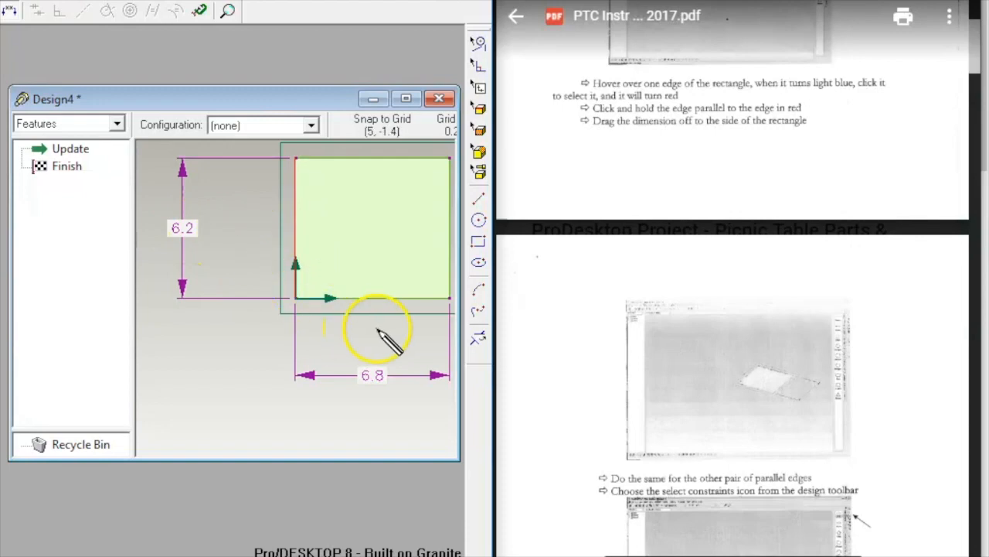
scroll(558, 290, down, 1)
scroll(558, 290, down, 3)
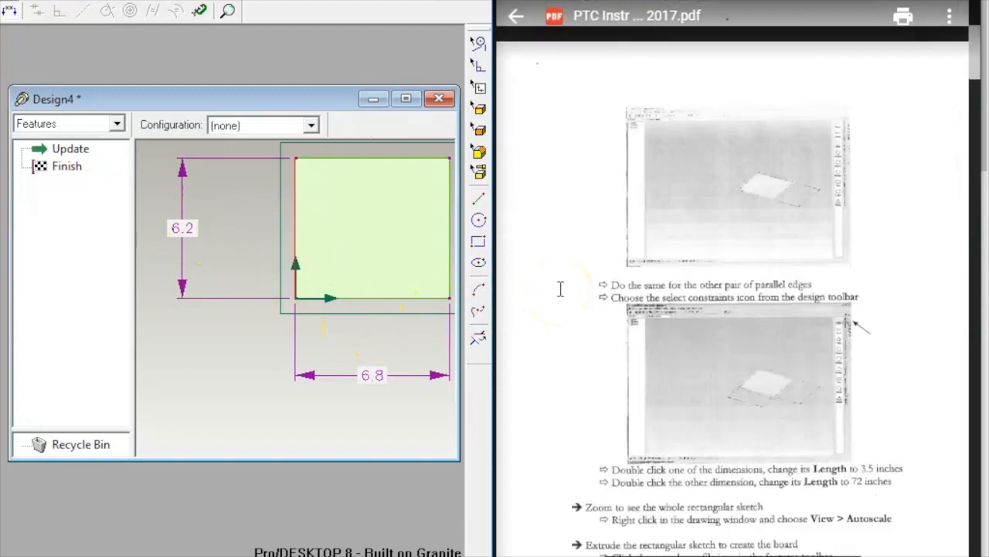
scroll(560, 288, down, 3)
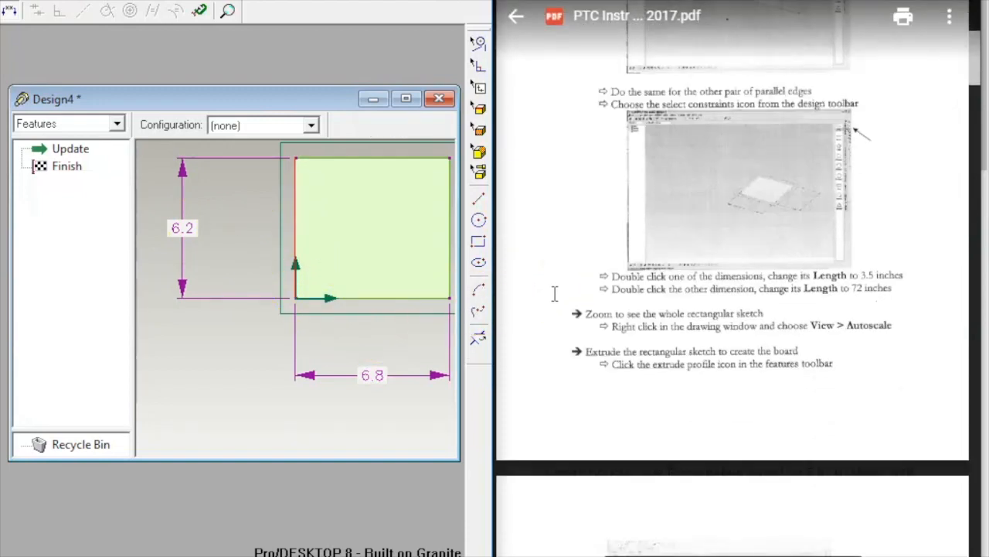
Step: Change the width dimension to 72 in and the height dimension to 3.5 in
double_click(371, 376)
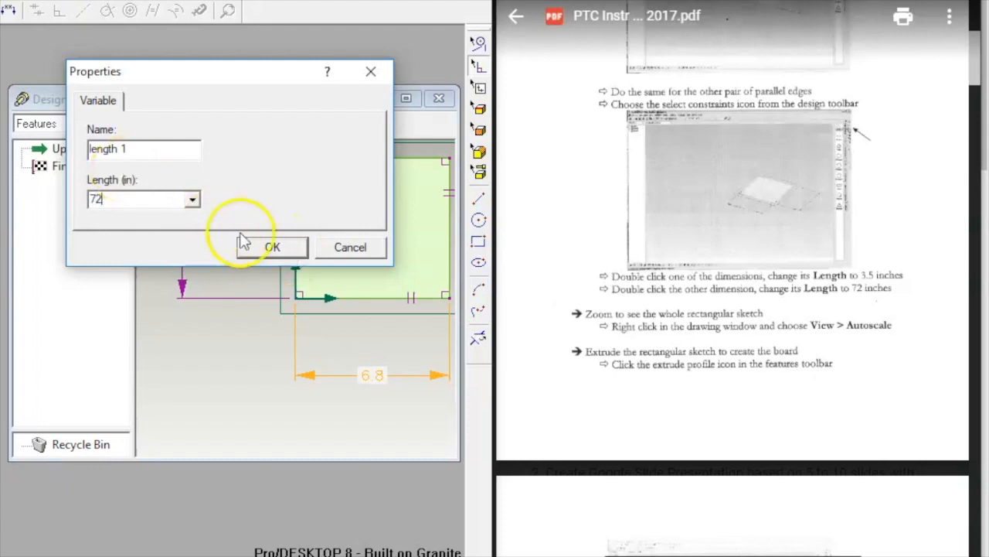
click(266, 247)
double_click(178, 235)
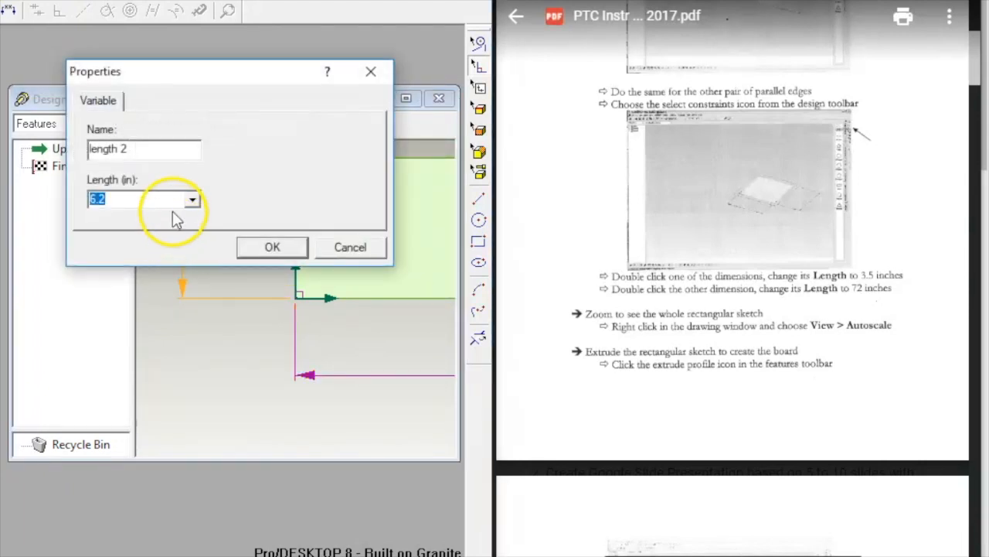
key(BackSpace)
text(3.5)
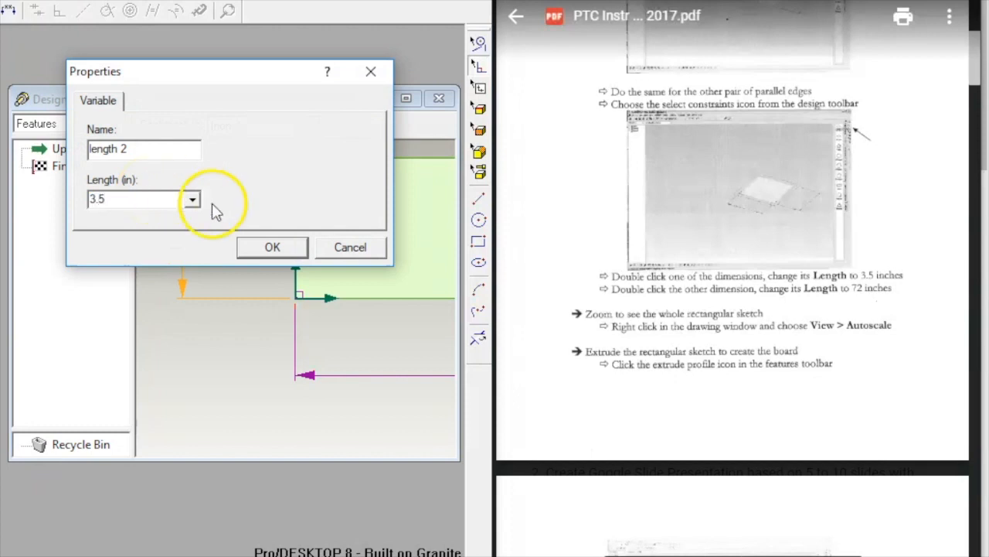
click(253, 246)
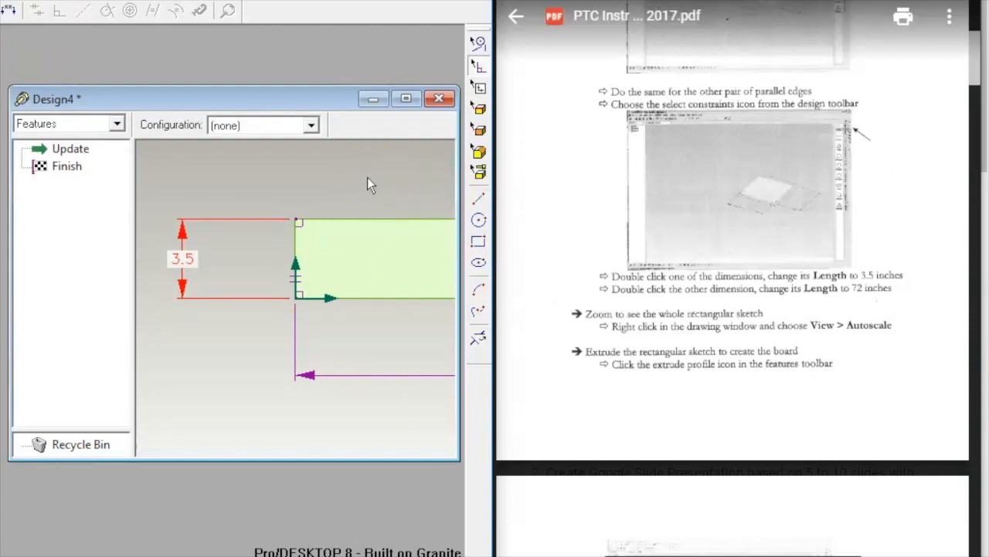
Step: Autoscale and zoom the view to show the entire 72 by 3.5 in rectangle
right_click(285, 174)
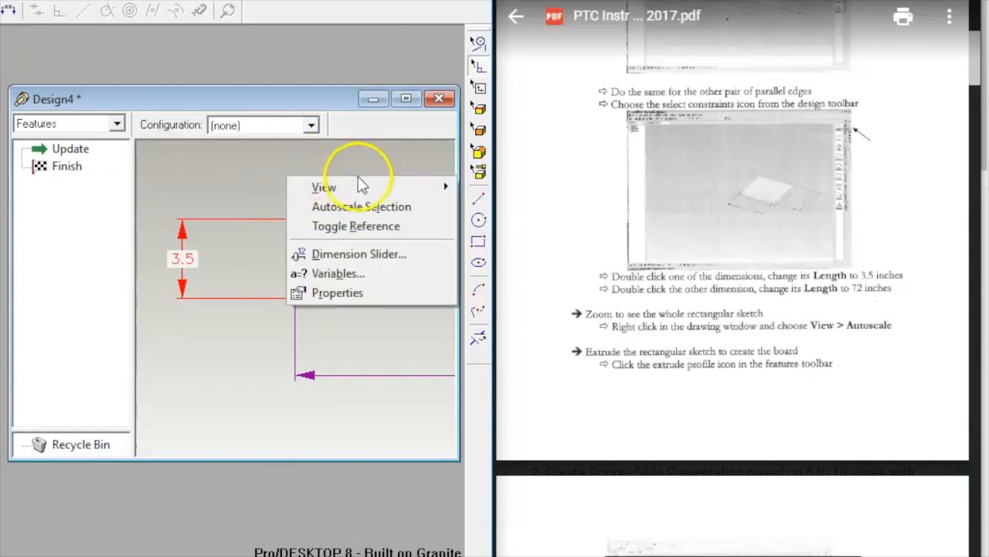
mouse_move(417, 186)
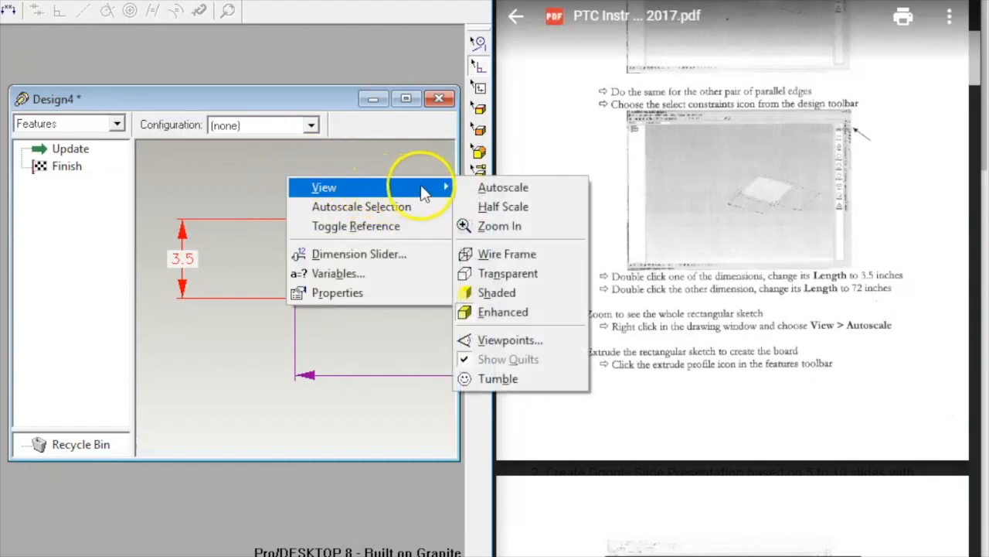
click(473, 192)
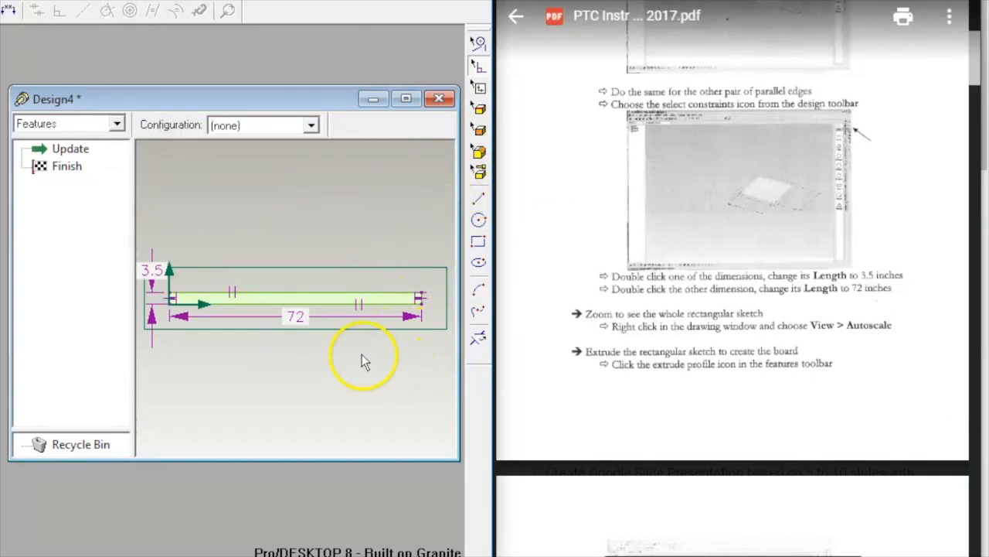
scroll(357, 351, up, 1)
scroll(192, 218, up, 2)
scroll(191, 218, down, 2)
scroll(192, 218, down, 1)
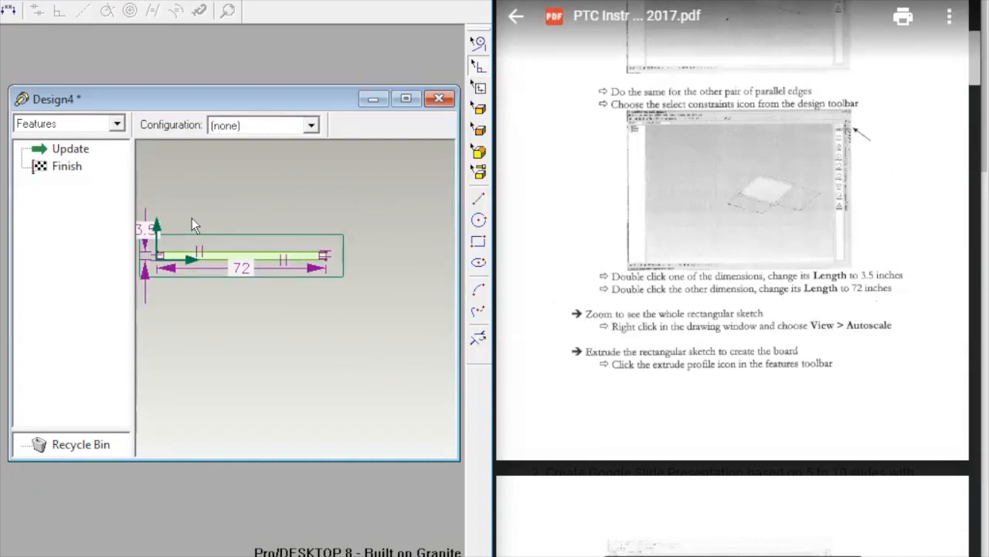
scroll(195, 220, up, 1)
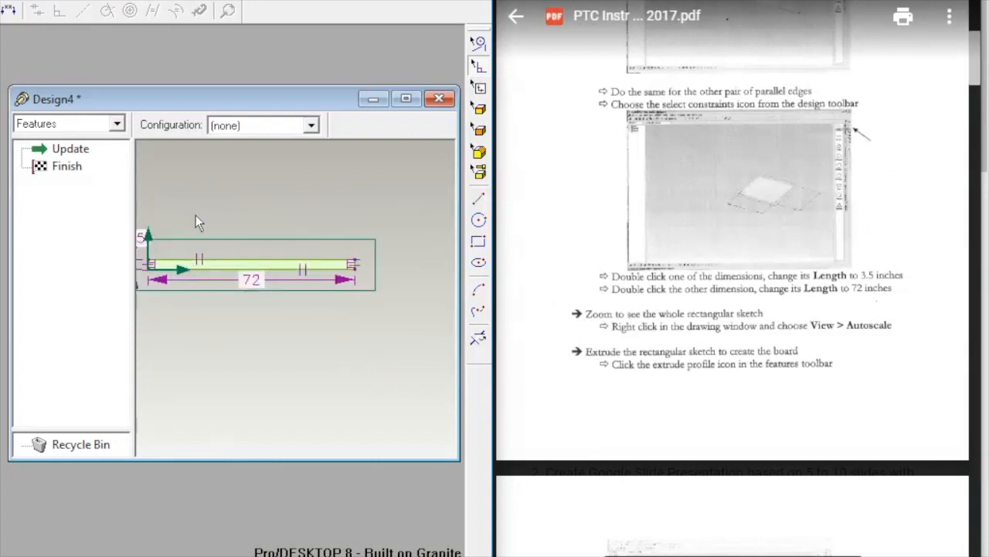
Step: Extrude the rectangle profile 1.5 in to create extrusion 1
key(alt+u)
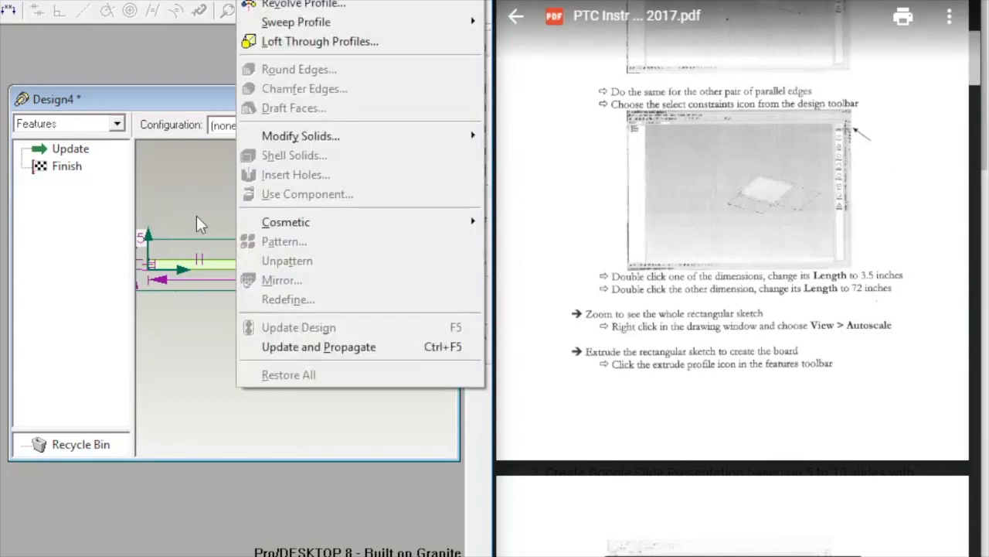
key(e)
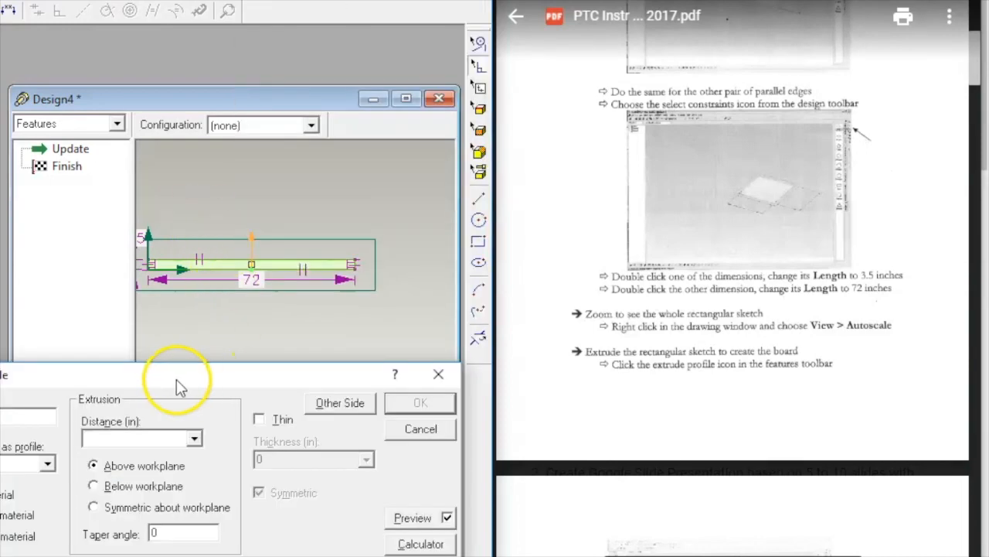
drag(172, 380, 314, 307)
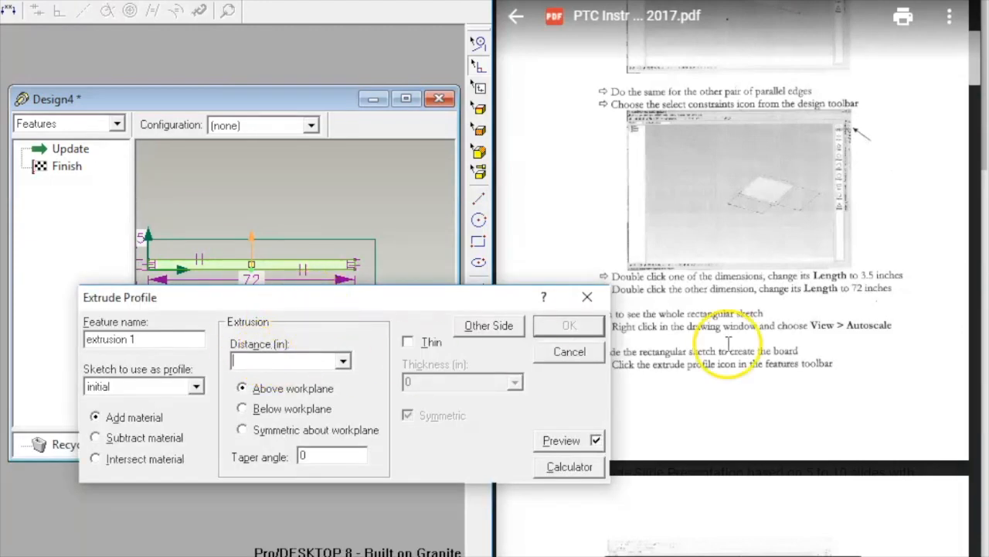
scroll(784, 340, down, 10)
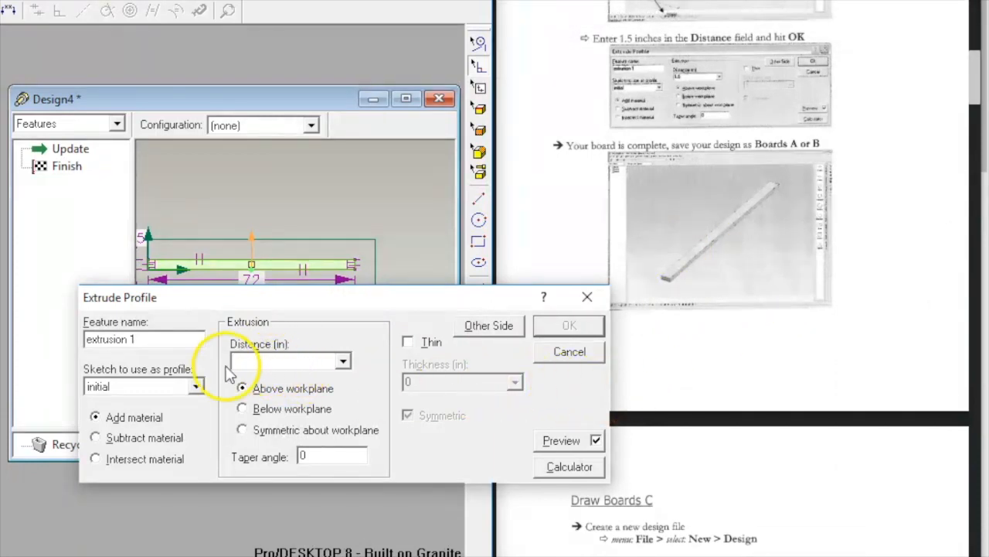
click(264, 363)
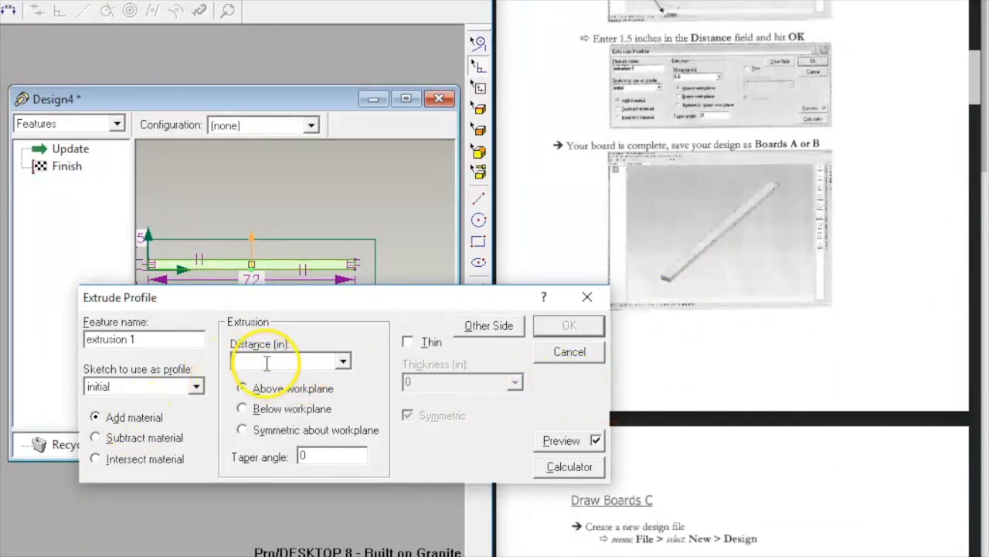
text(.5)
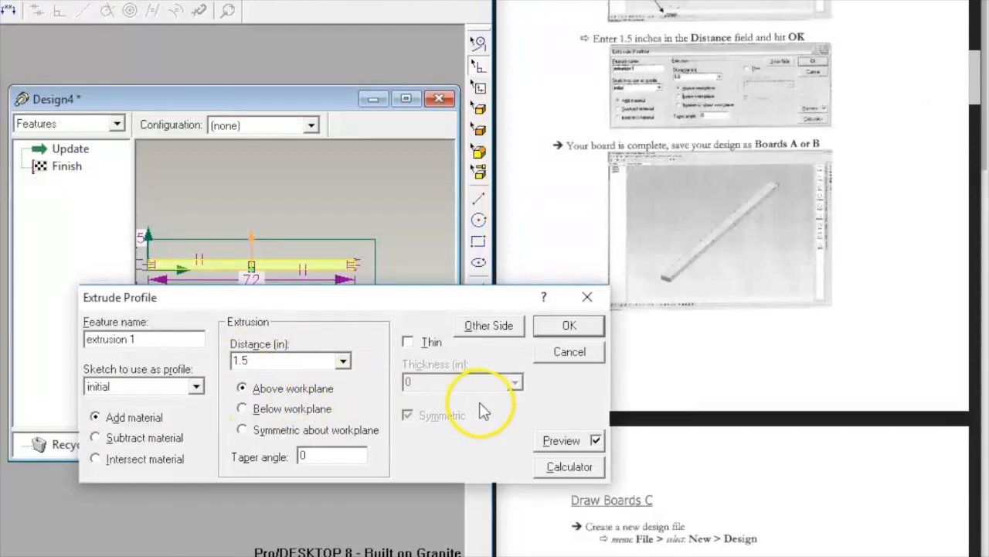
click(572, 327)
click(576, 325)
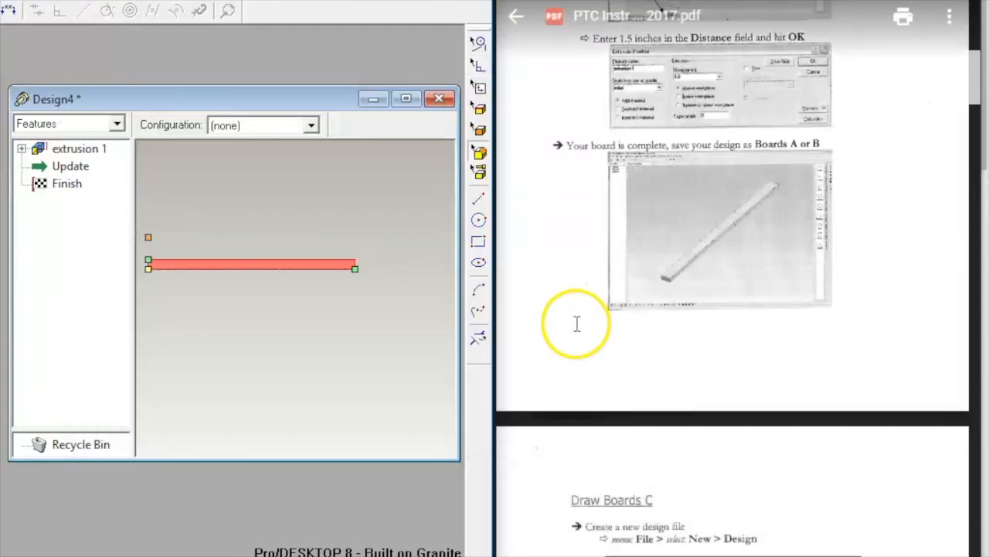
Step: Deselect the board and orbit the view to inspect it in 3D
click(349, 239)
scroll(354, 216, down, 2)
scroll(354, 218, up, 2)
scroll(317, 254, up, 2)
middle_drag(313, 247, 310, 212)
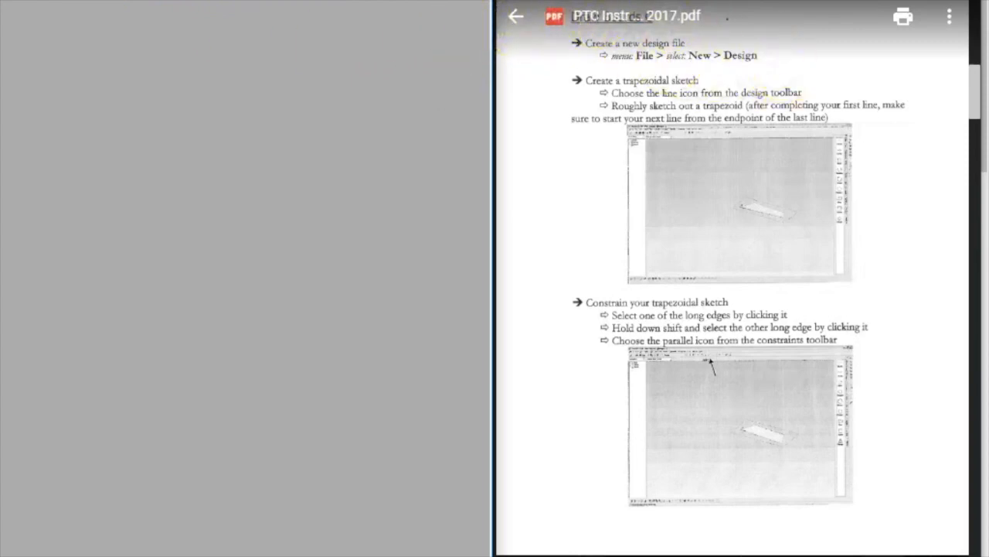
Step: Create a new blank design and view its workplane straight on
key(alt+f)
click(211, 0)
drag(300, 235, 68, 70)
key(shift+w)
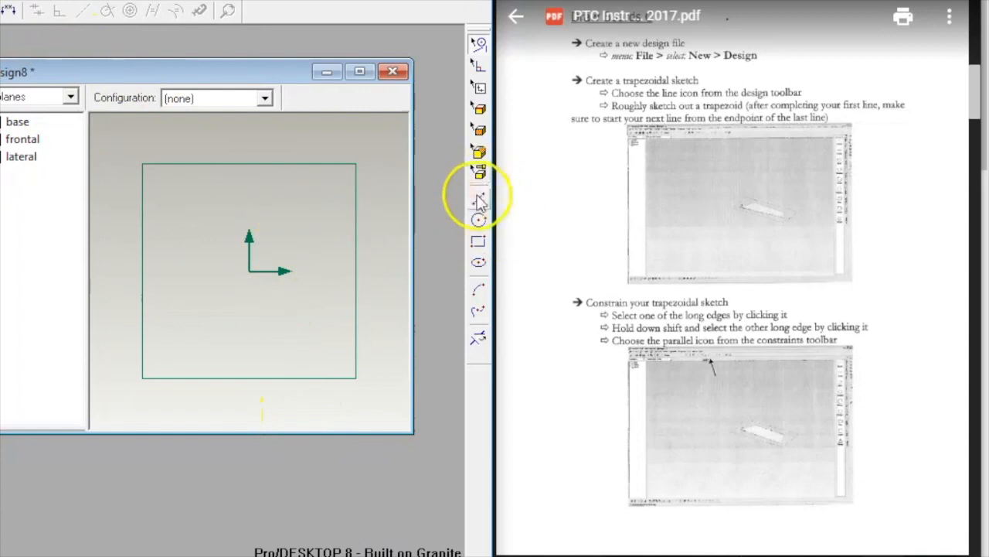
Step: Sketch a closed four-line trapezoid starting at the origin, autoscaling the view to fit it
drag(251, 270, 280, 196)
mouse_move(368, 189)
mouse_down()
mouse_move(384, 189)
mouse_move(413, 257)
mouse_move(409, 278)
mouse_up()
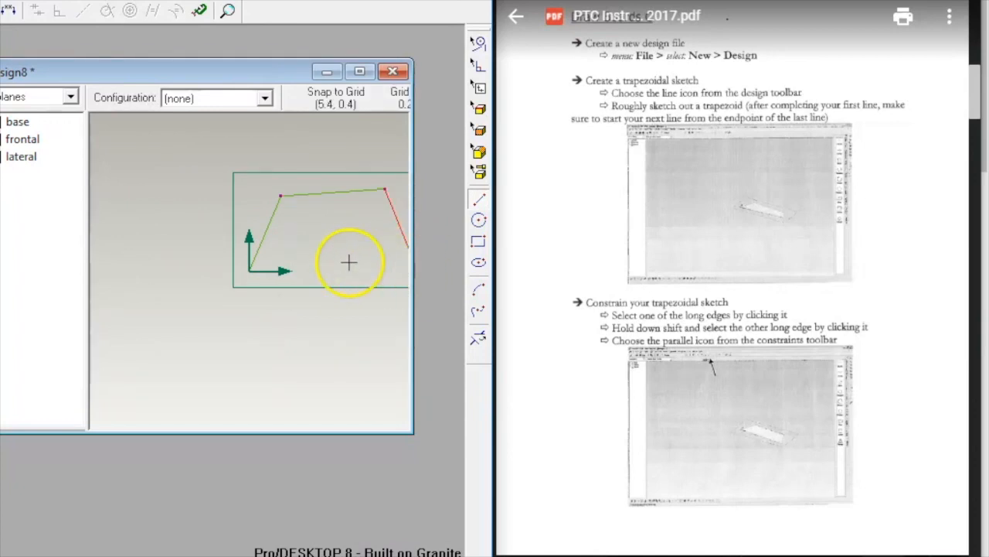
right_click(272, 177)
mouse_move(396, 187)
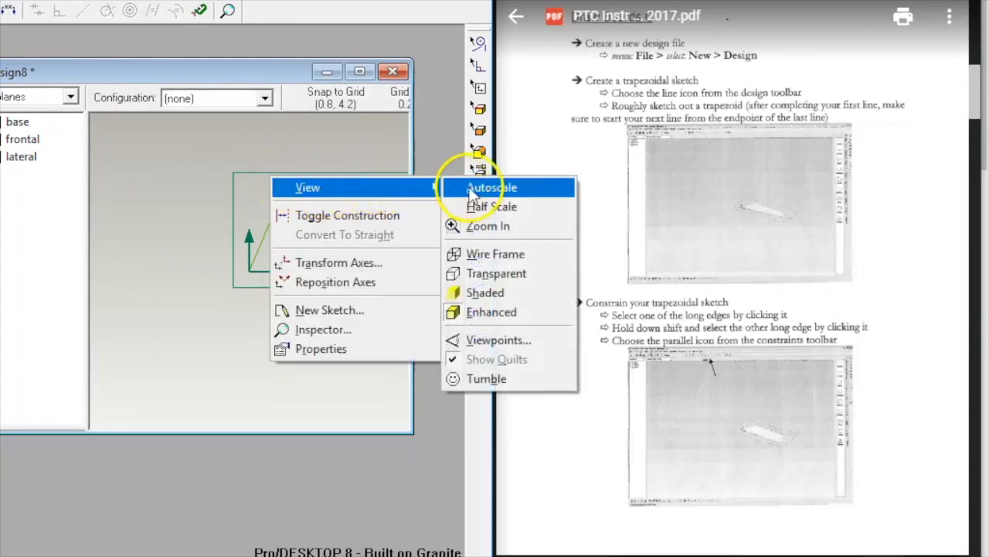
click(473, 187)
mouse_move(376, 312)
mouse_down()
mouse_move(136, 320)
mouse_move(124, 333)
mouse_up()
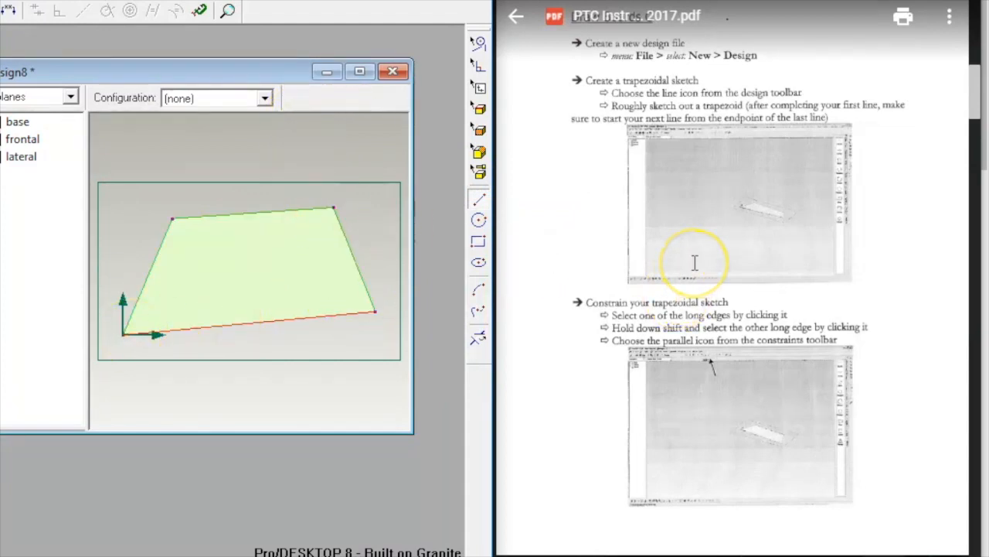
scroll(695, 263, down, 3)
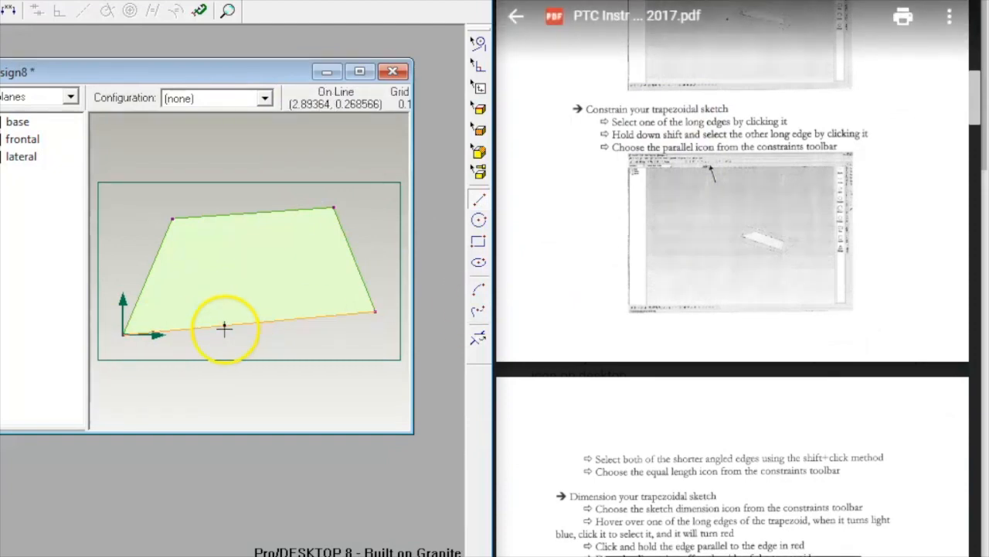
Step: Constrain the trapezoid's two long edges to be parallel
click(230, 325)
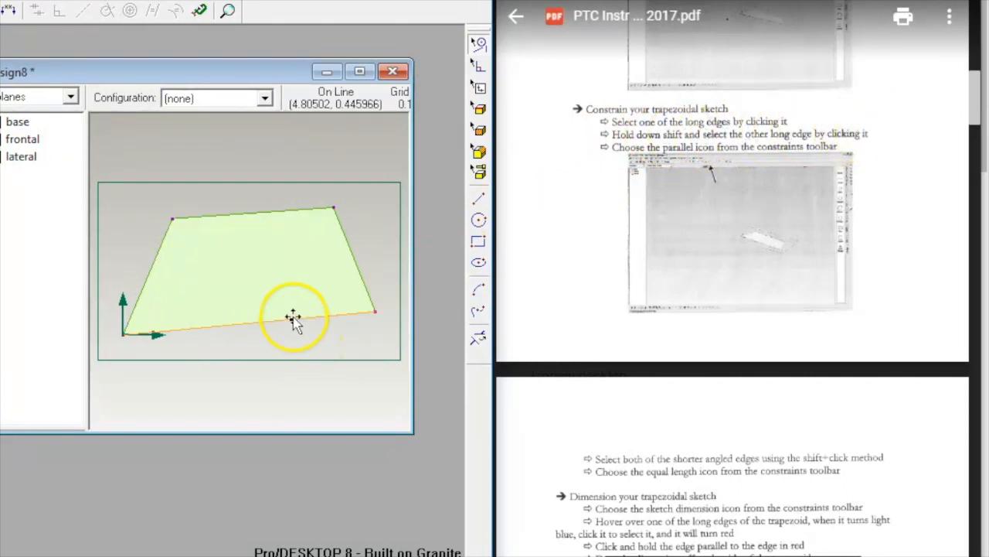
shift+click(255, 213)
shift+click(255, 215)
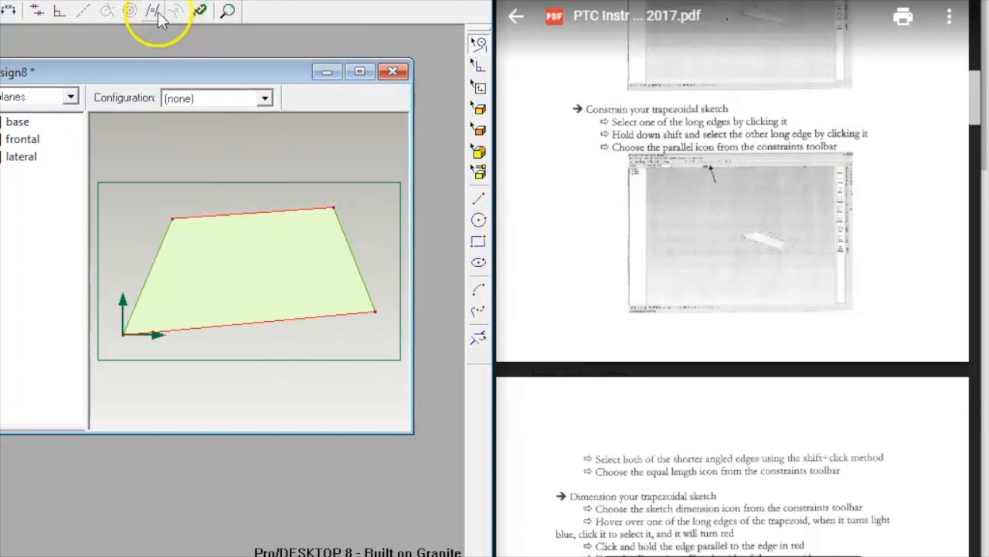
click(40, 12)
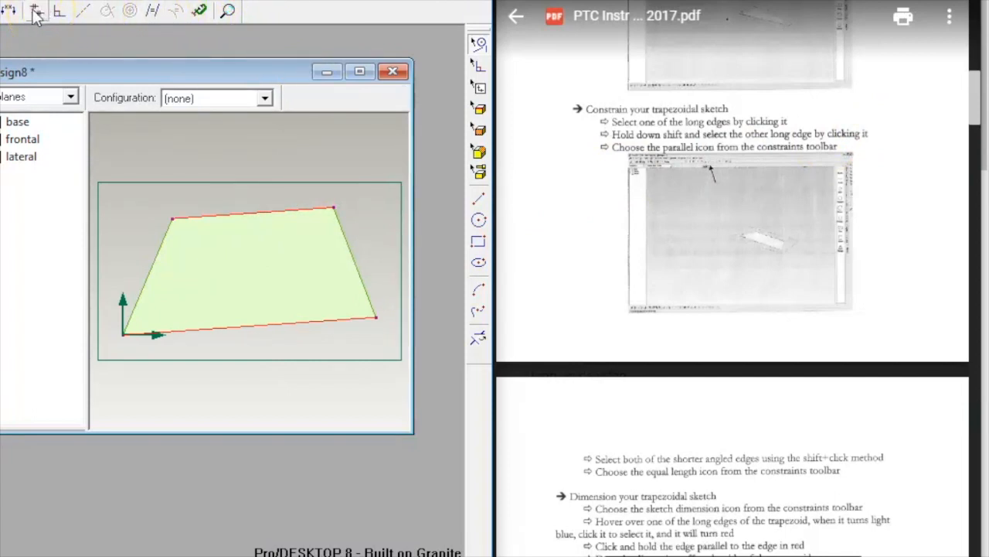
Step: Make the left and right angled edges equal in length
click(150, 265)
shift+click(355, 267)
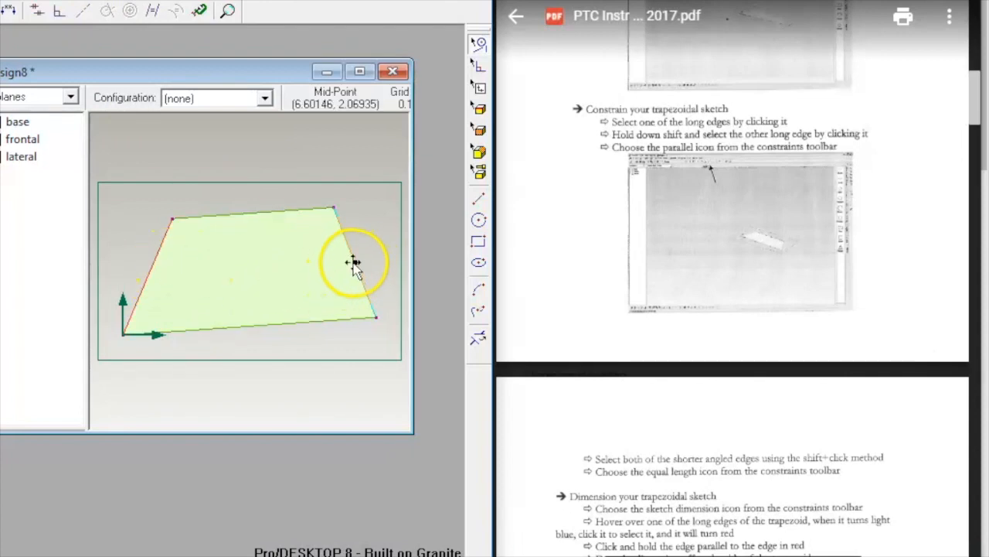
click(152, 10)
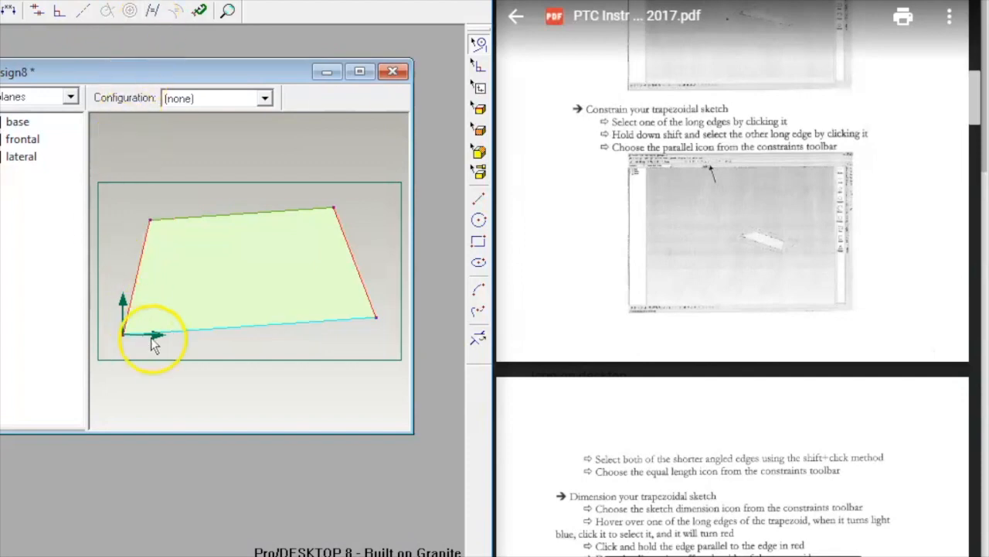
scroll(776, 286, down, 5)
scroll(774, 286, down, 1)
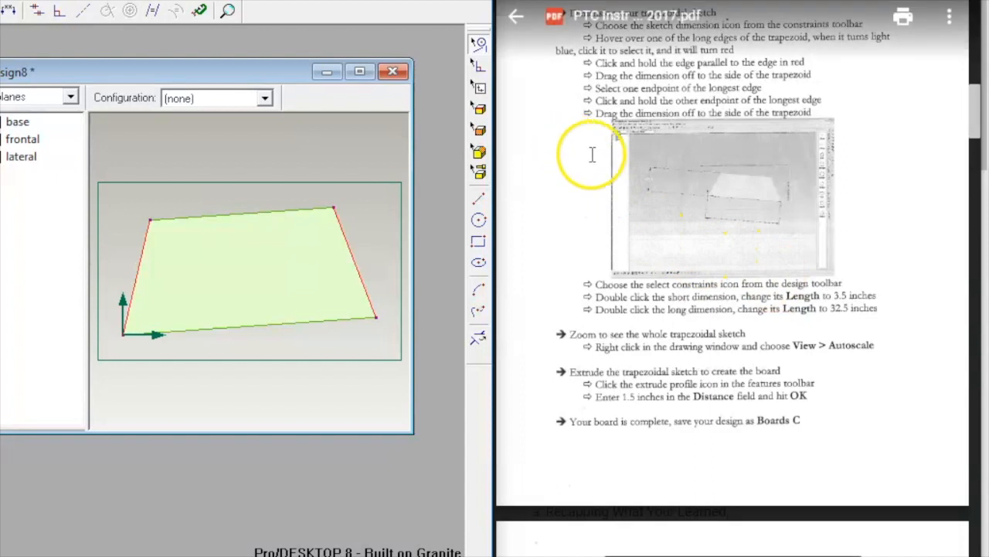
Step: Dimension the gap between the parallel long edges and set it to 3.5 in
click(240, 397)
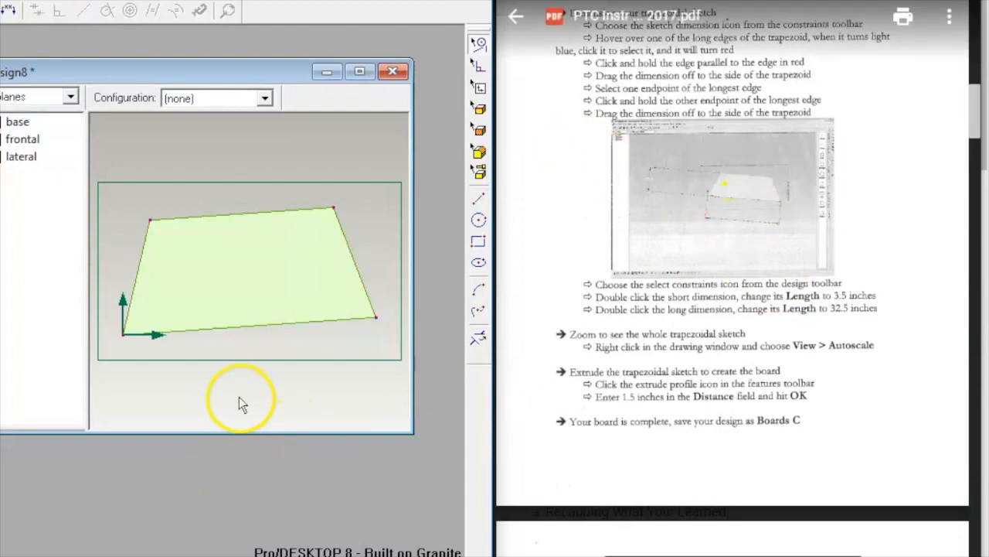
click(9, 10)
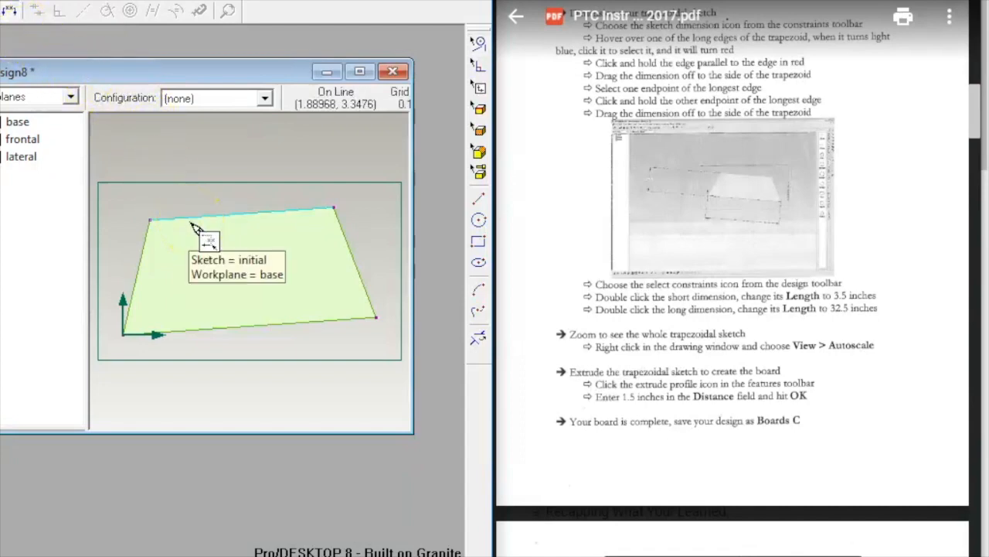
click(251, 325)
drag(256, 220, 390, 239)
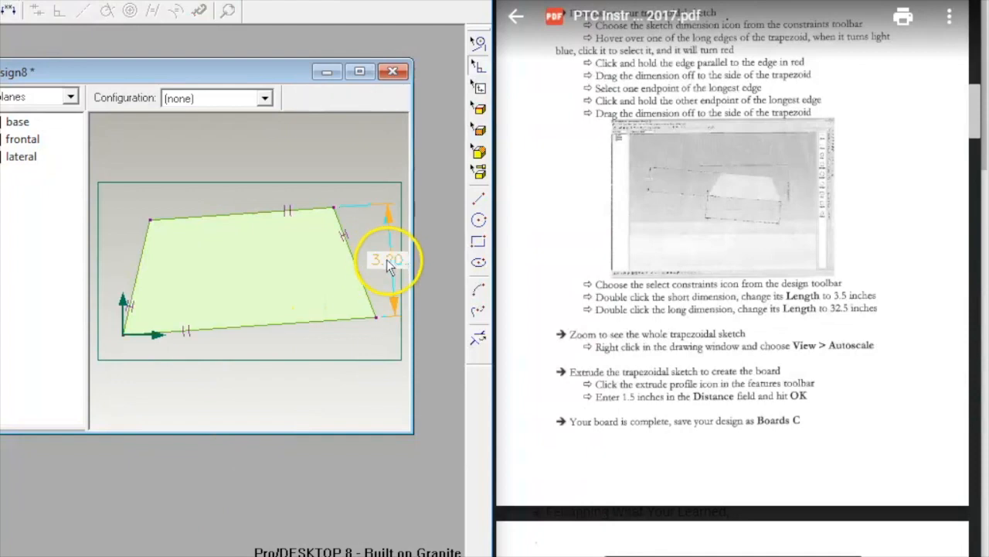
double_click(388, 259)
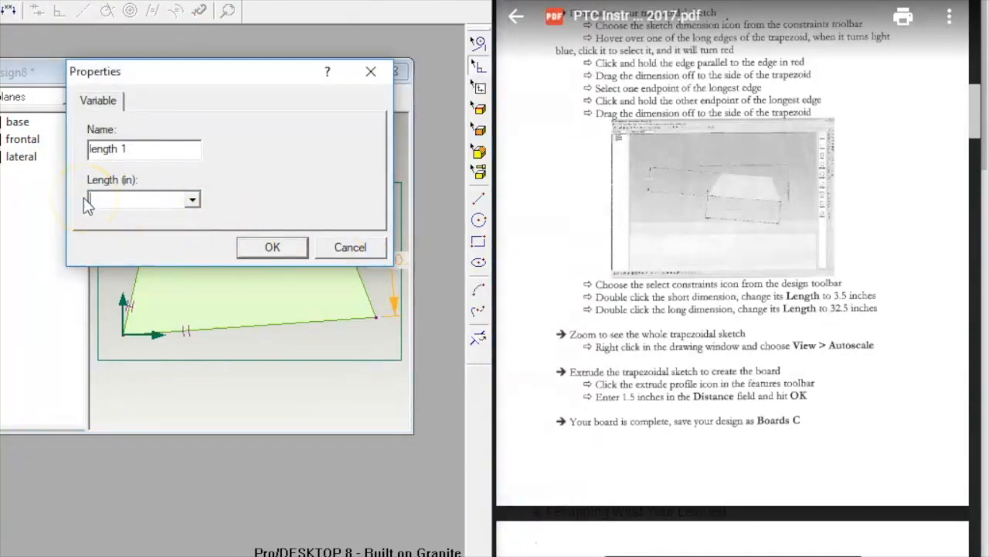
text(3.5)
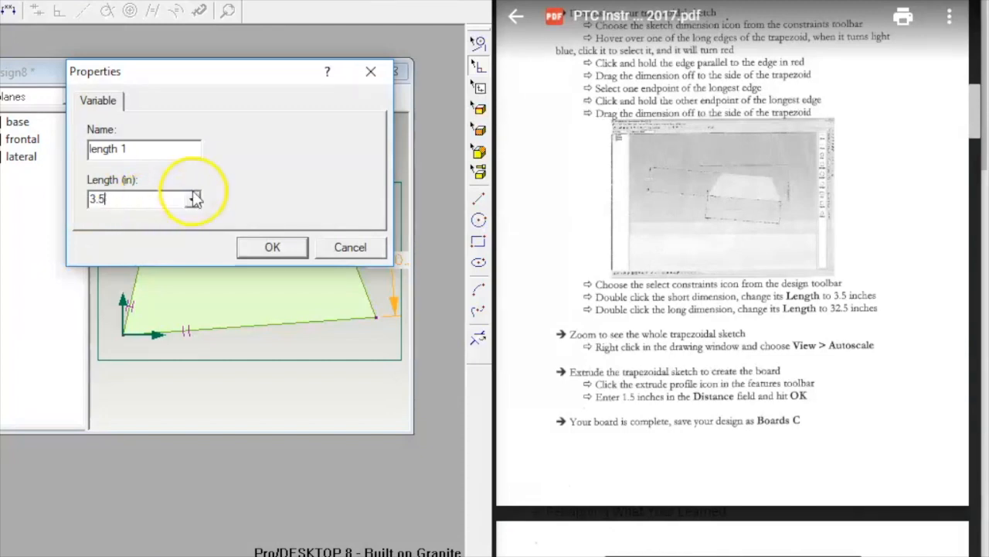
click(267, 247)
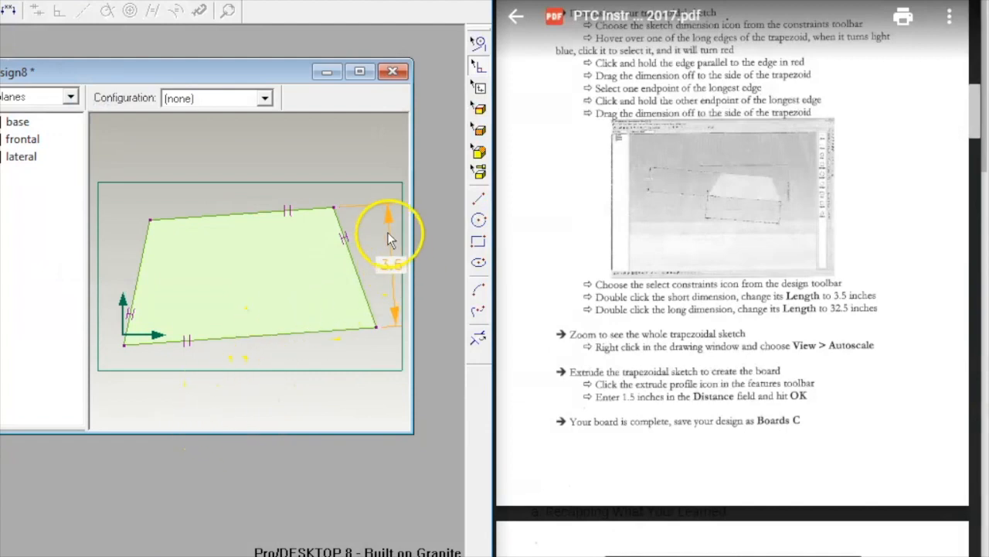
click(177, 556)
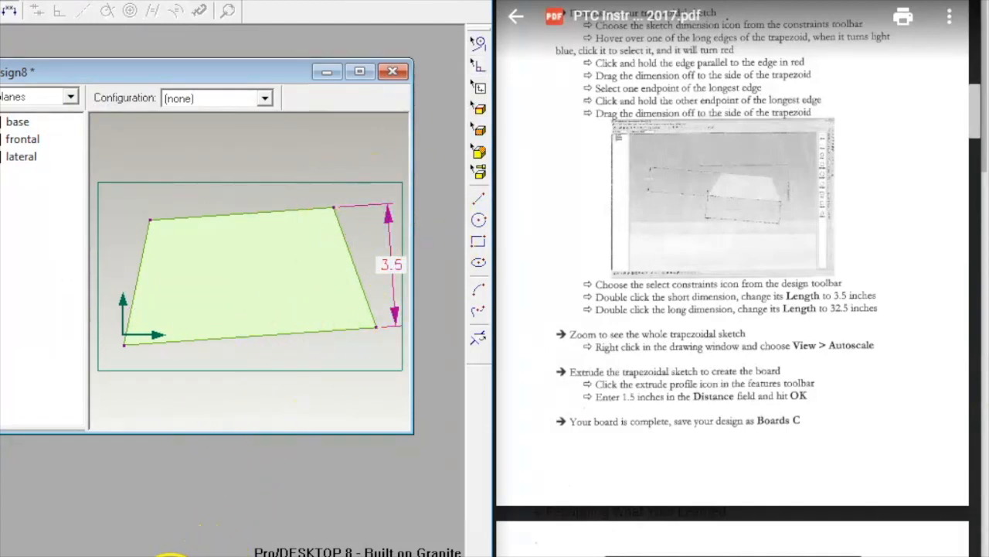
Step: Dimension the trapezoid's long edge and change its length from 7.22 to 32.5 in
click(124, 345)
drag(377, 327, 298, 407)
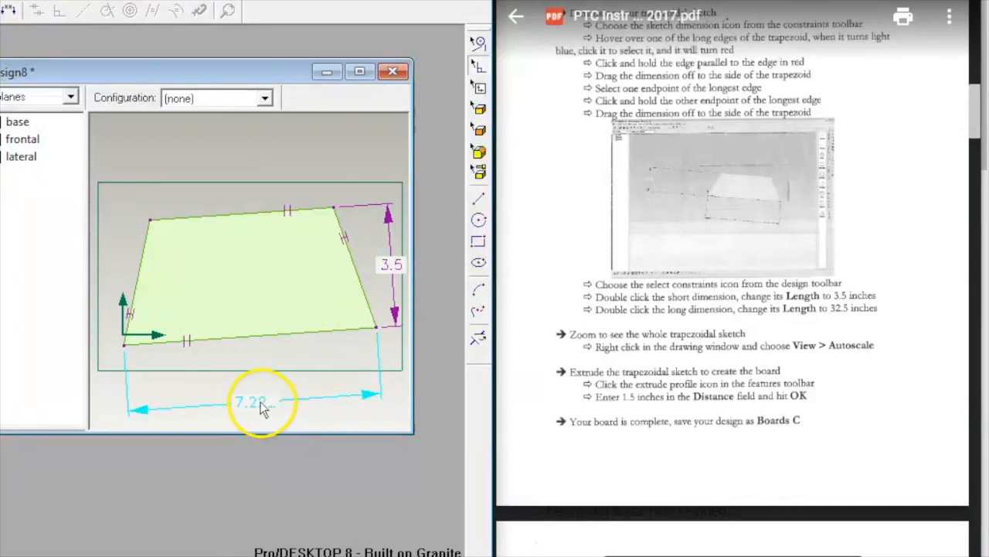
double_click(257, 404)
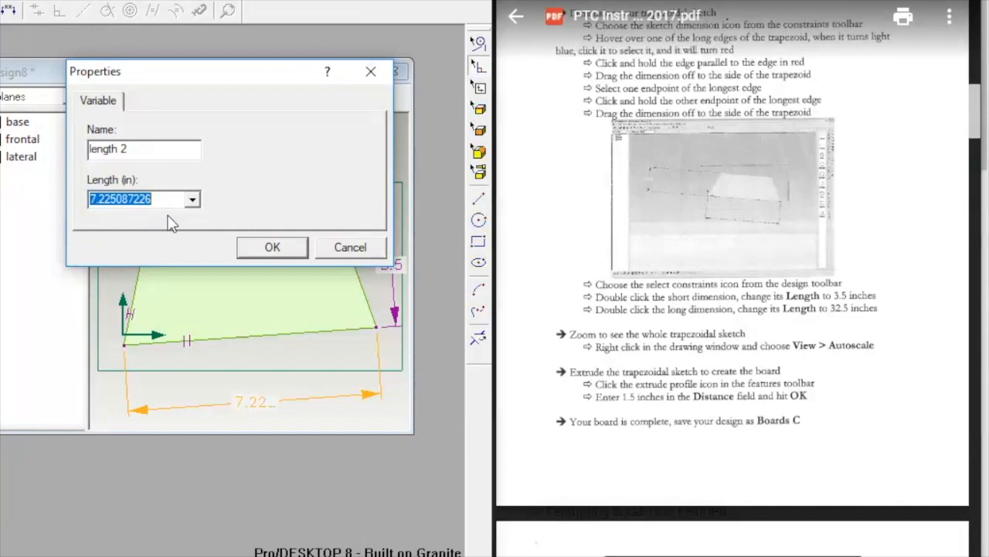
key(BackSpace)
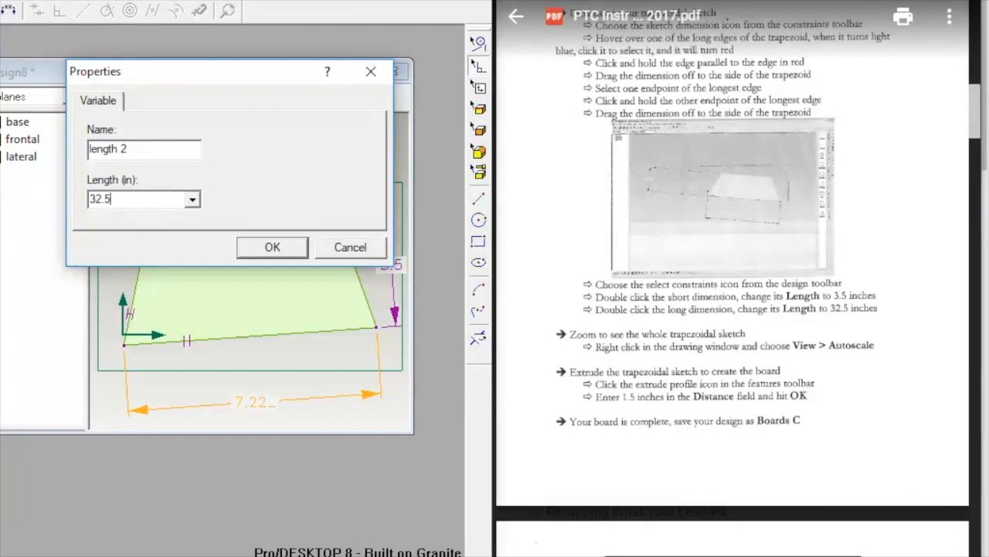
click(272, 247)
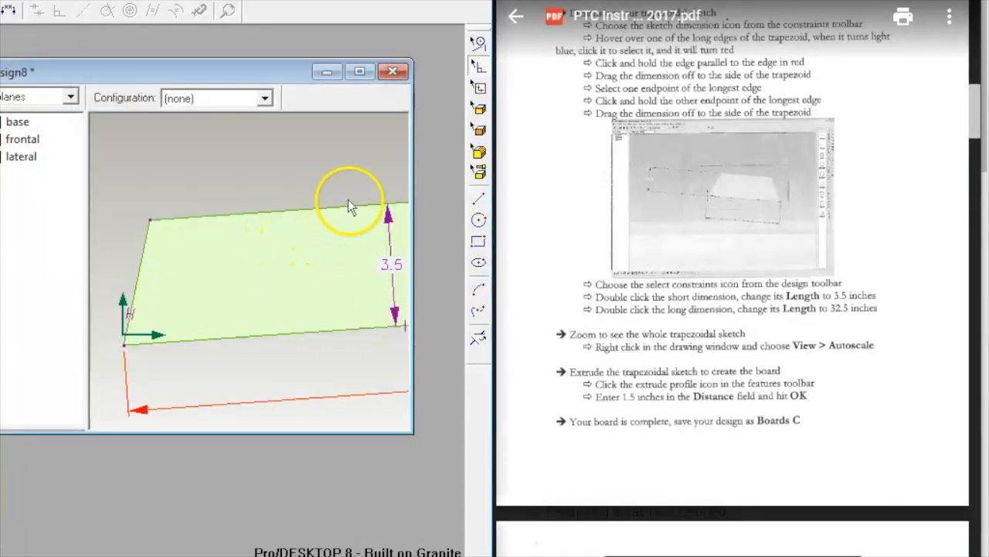
Step: Autoscale the view so the whole trapezoid with its 32.5 and 3.5 in dimensions fits
scroll(347, 146, up, 1)
scroll(347, 146, down, 1)
right_click(348, 147)
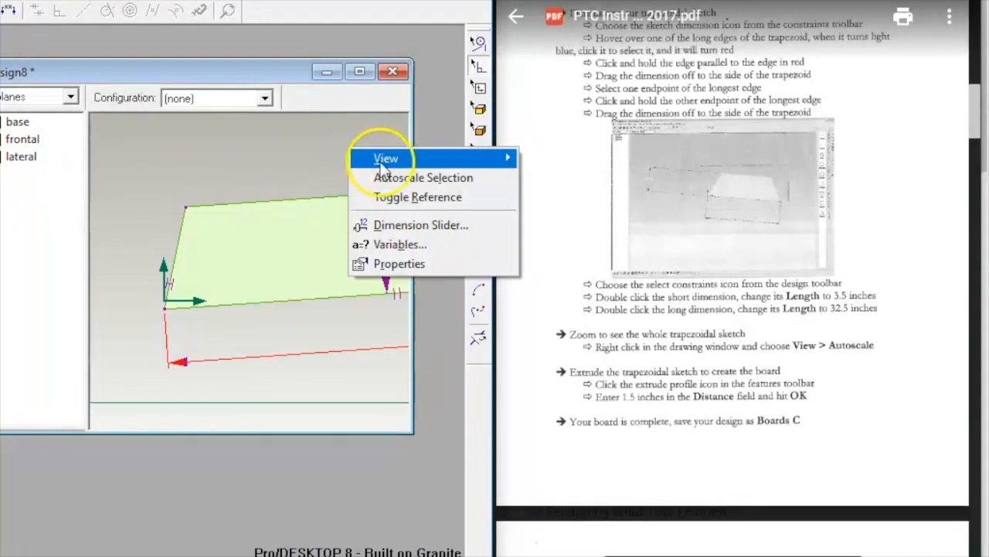
mouse_move(383, 160)
click(219, 137)
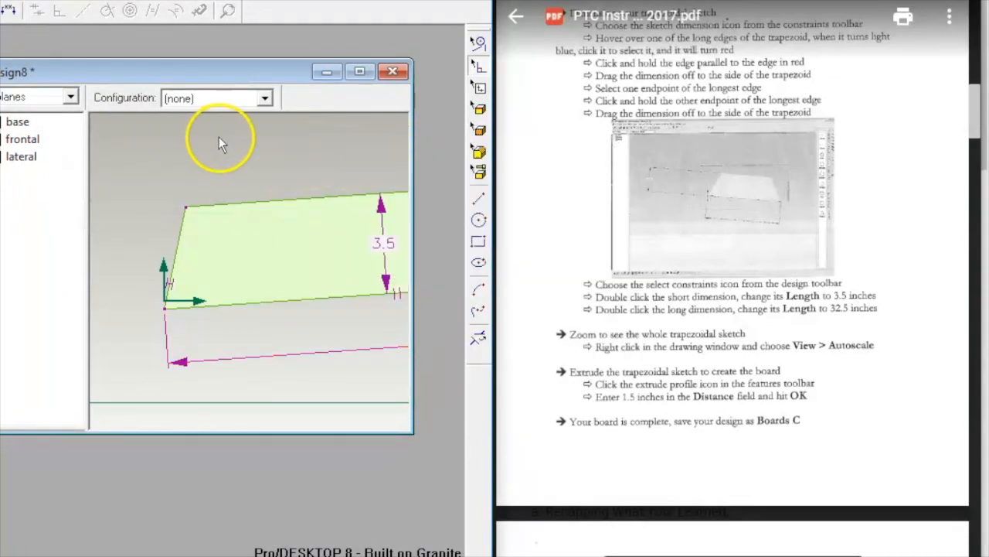
right_click(244, 145)
mouse_move(313, 152)
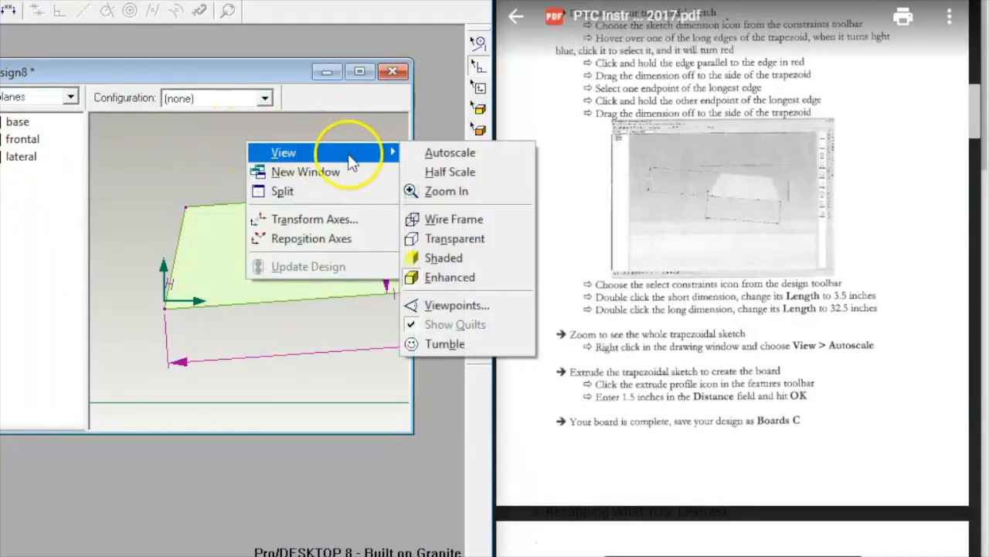
click(439, 153)
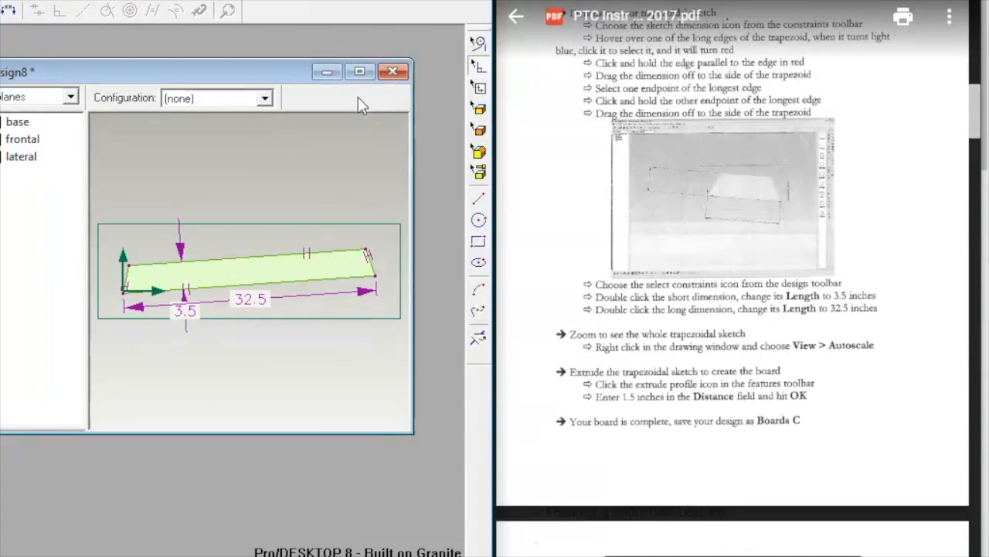
Step: Extrude the trapezoid profile a distance of 1.5 in to form the Board C solid
click(257, 2)
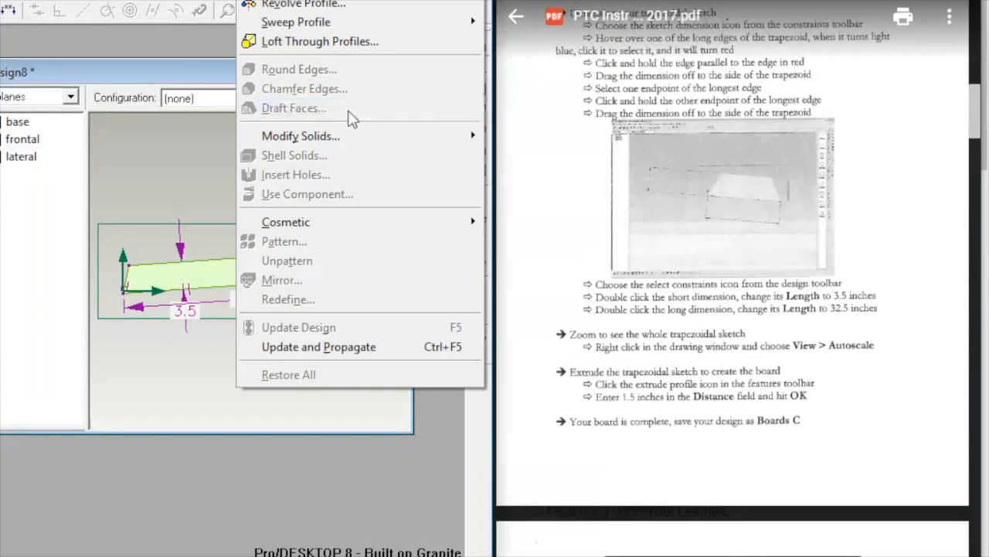
key(e)
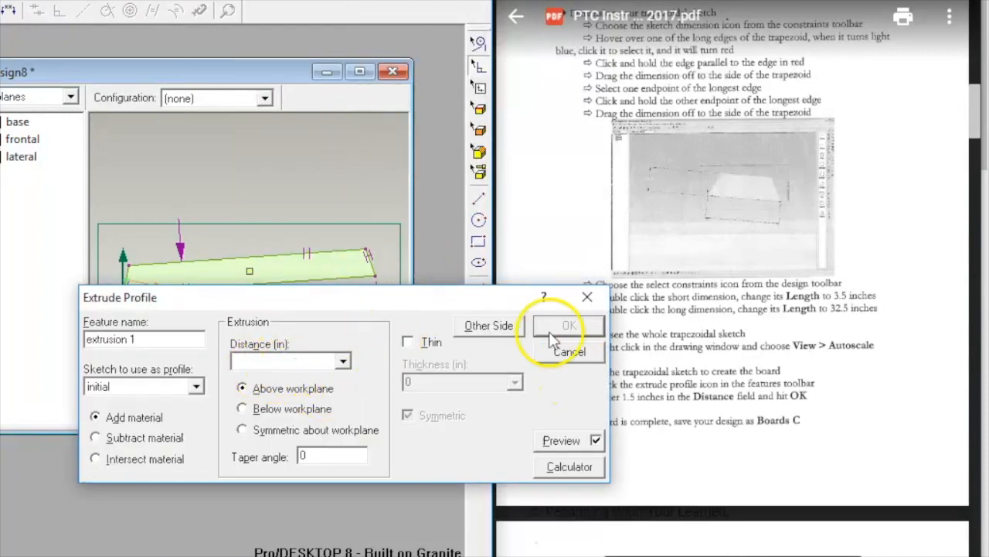
drag(425, 301, 265, 399)
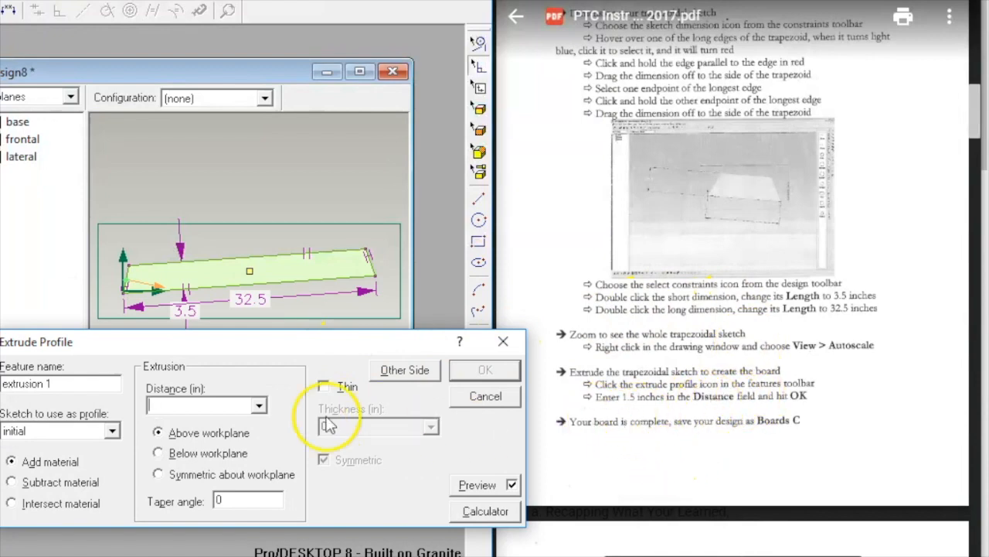
click(206, 405)
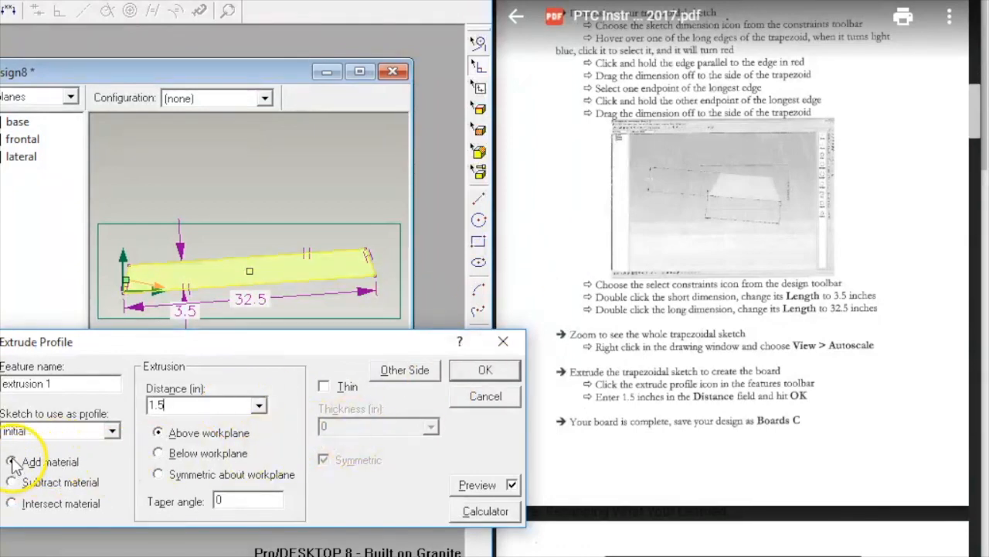
click(490, 367)
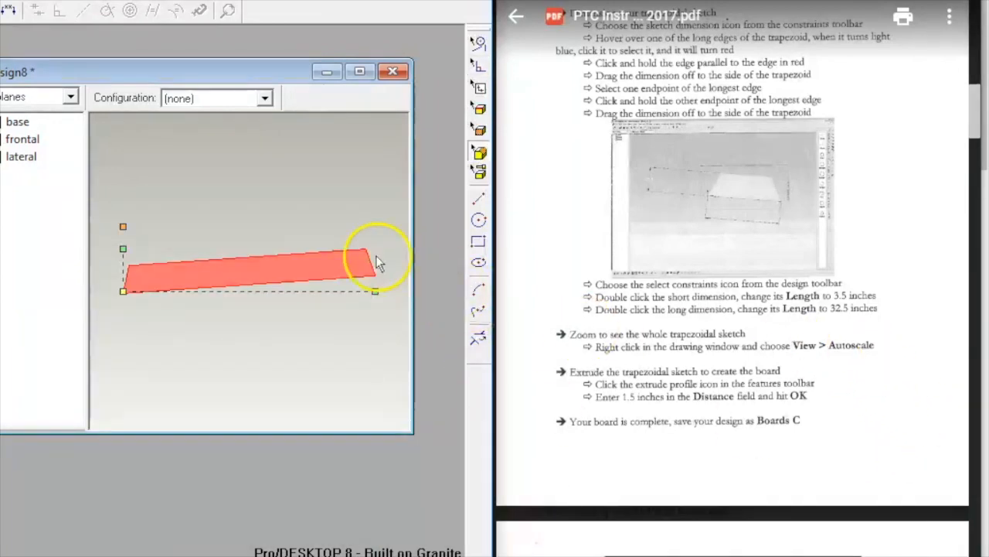
Step: Orbit the view to inspect the extruded board and enlarge the design window
mouse_move(246, 200)
middle_down()
mouse_move(247, 303)
mouse_move(259, 208)
middle_up()
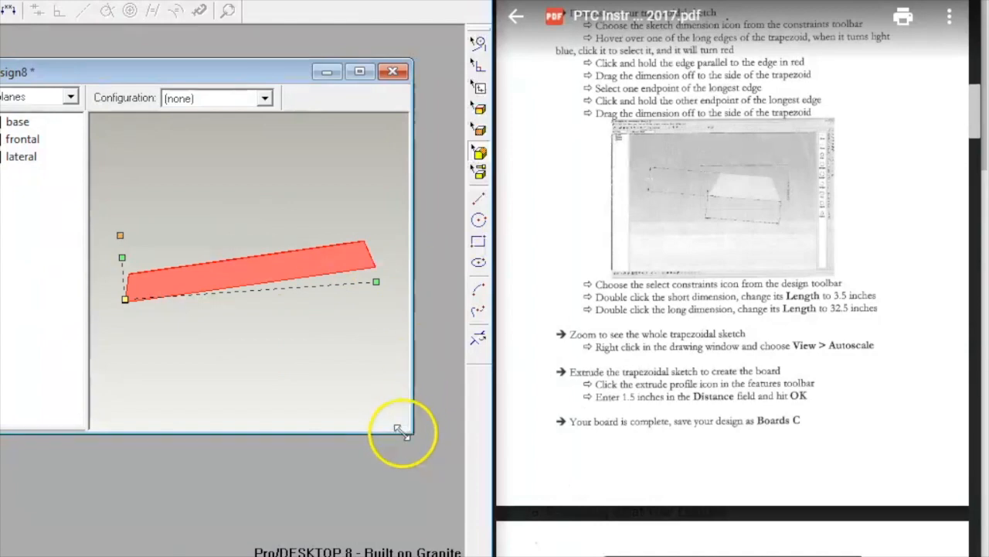
drag(408, 431, 436, 462)
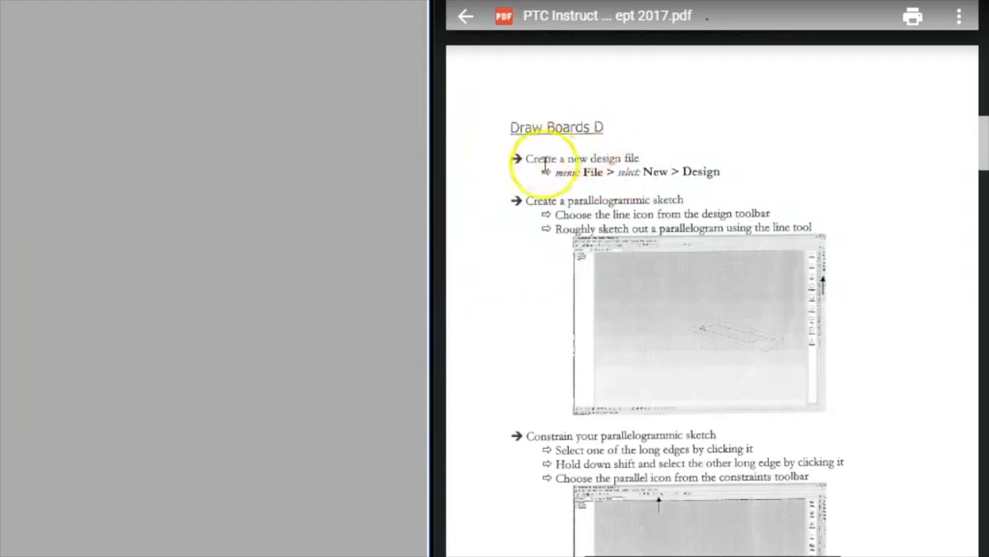
Step: Create a new blank design from the File menu
click(75, 0)
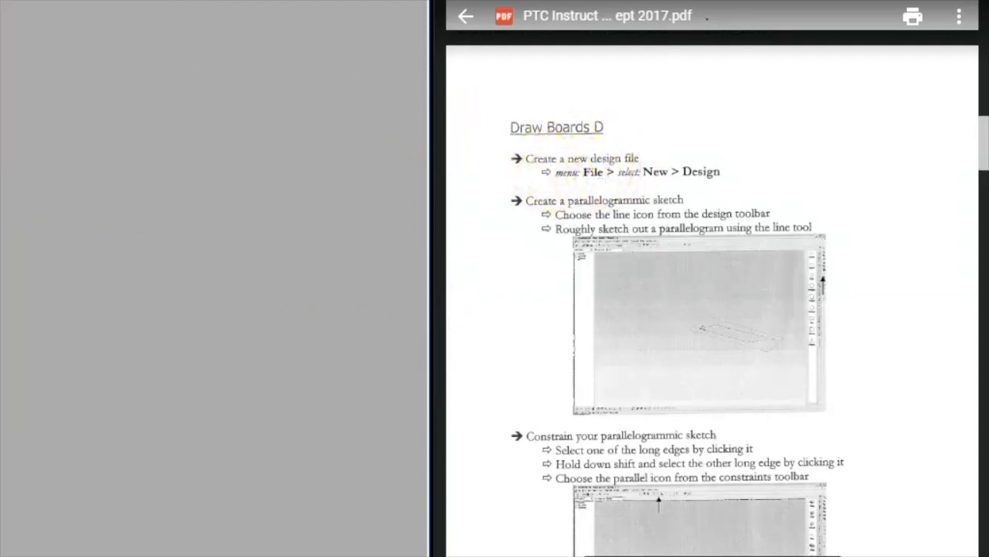
mouse_move(153, 0)
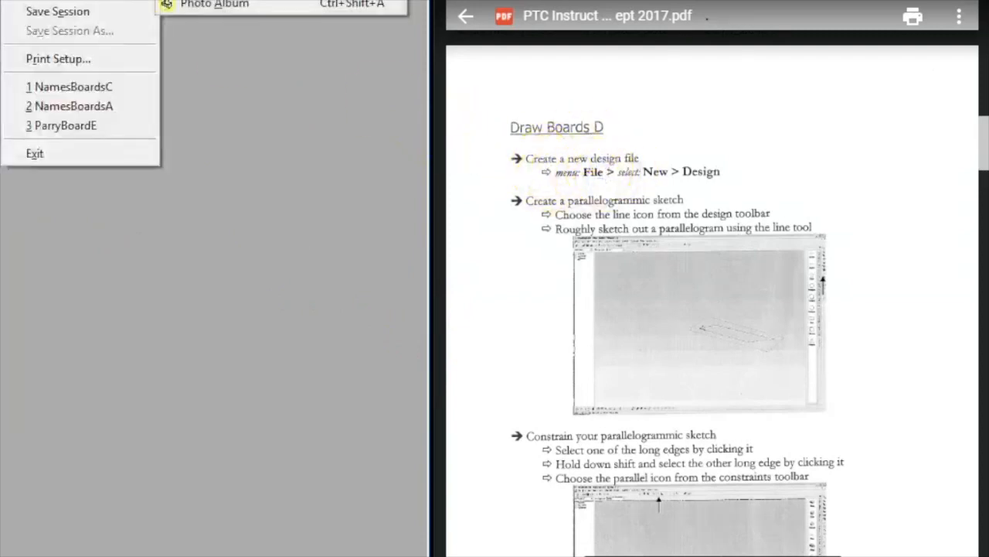
click(183, 0)
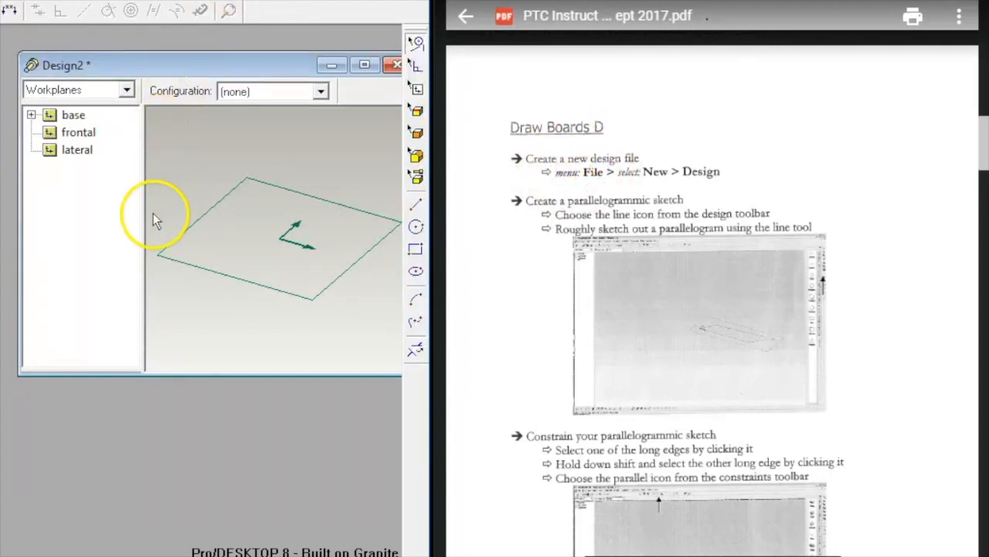
Step: View the empty workplane face-on and select the Line tool for sketching
key(shift+w)
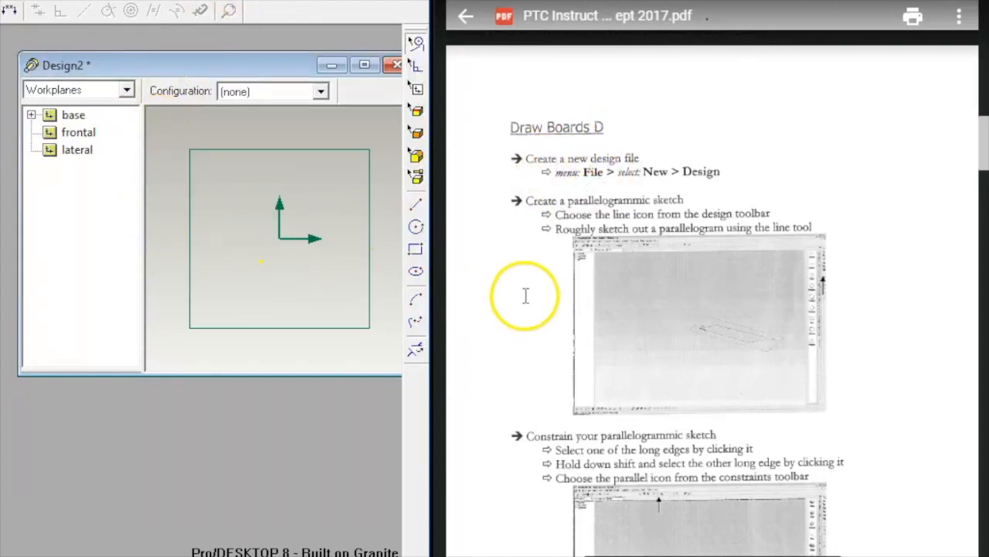
scroll(526, 295, down, 2)
scroll(526, 292, down, 2)
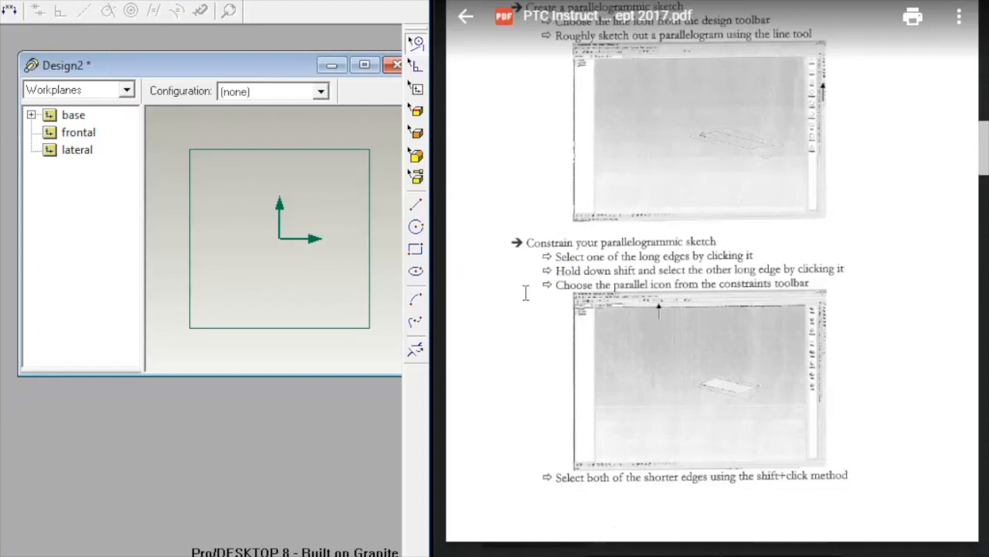
scroll(525, 291, up, 2)
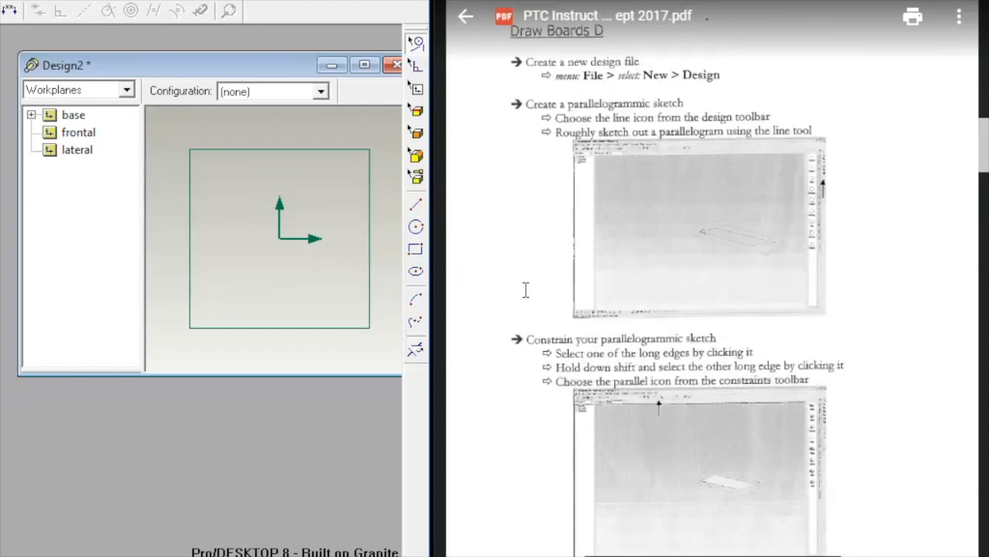
click(415, 205)
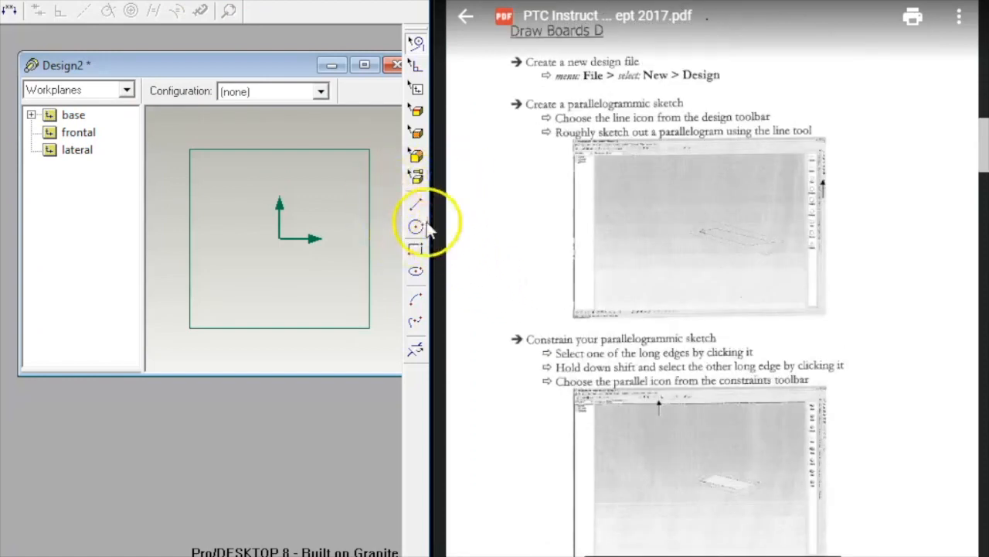
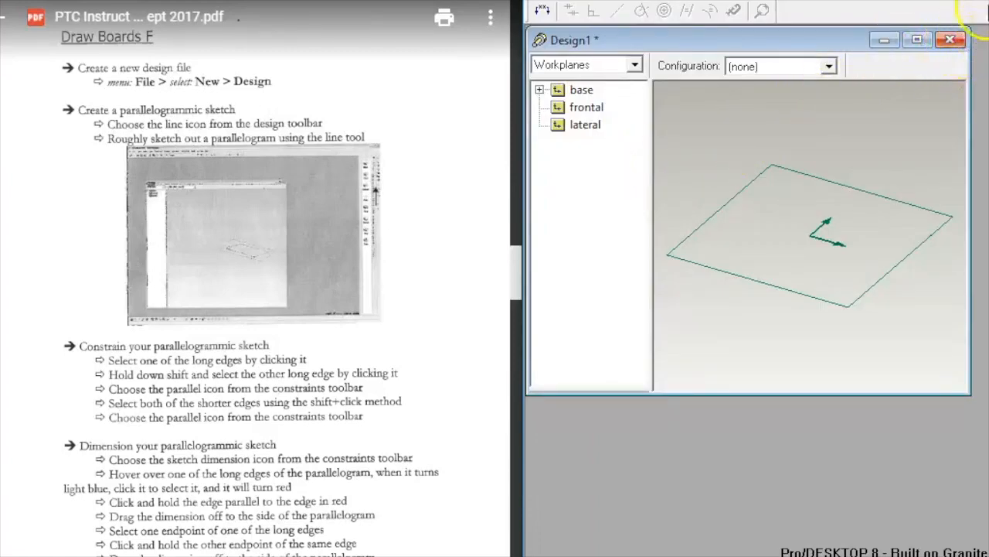
Step: In top-down view, draw connected lines forming a rough parallelogram that starts and closes at the origin
click(662, 6)
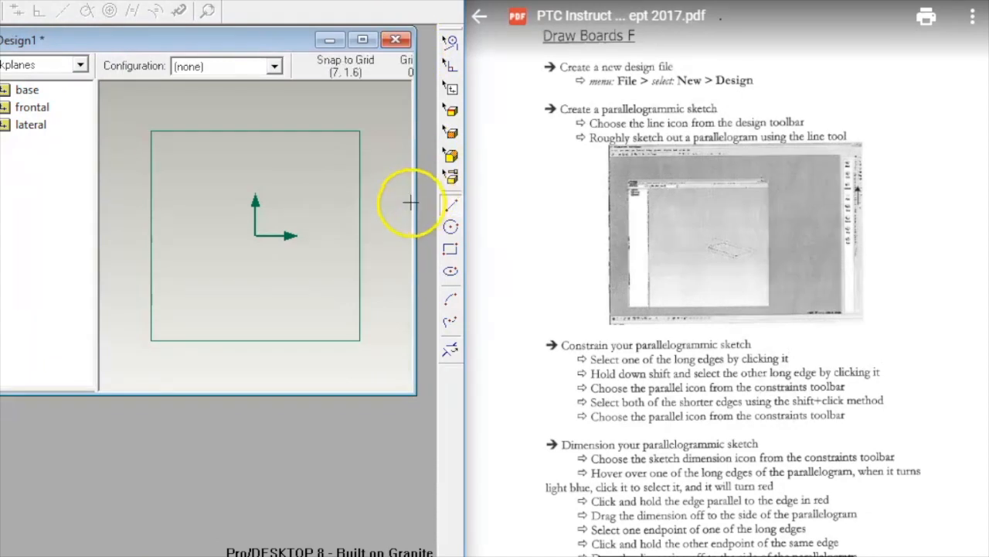
mouse_move(276, 234)
mouse_down()
mouse_move(267, 224)
mouse_move(271, 179)
mouse_move(376, 166)
mouse_move(377, 182)
mouse_move(372, 168)
mouse_up()
drag(372, 168, 386, 237)
drag(386, 236, 257, 236)
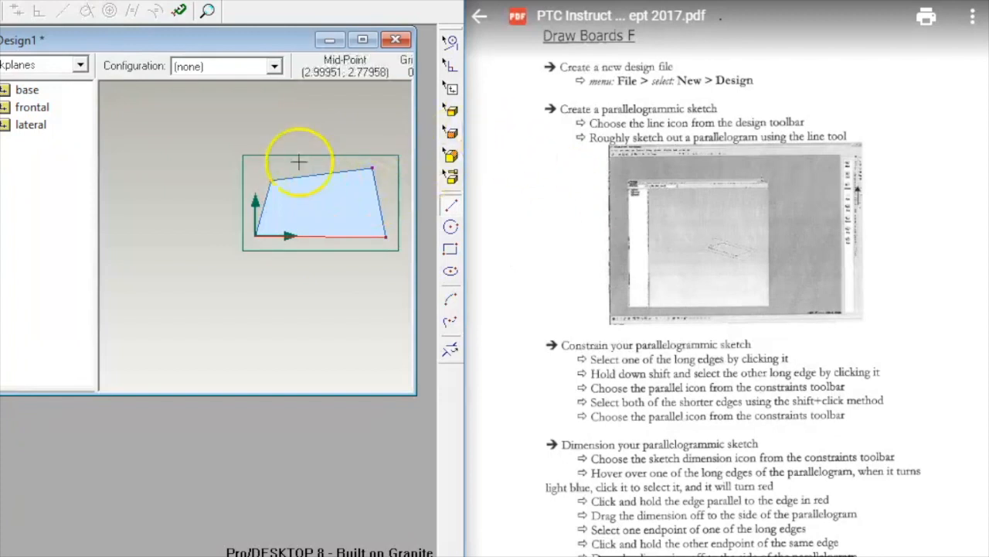
scroll(743, 179, down, 3)
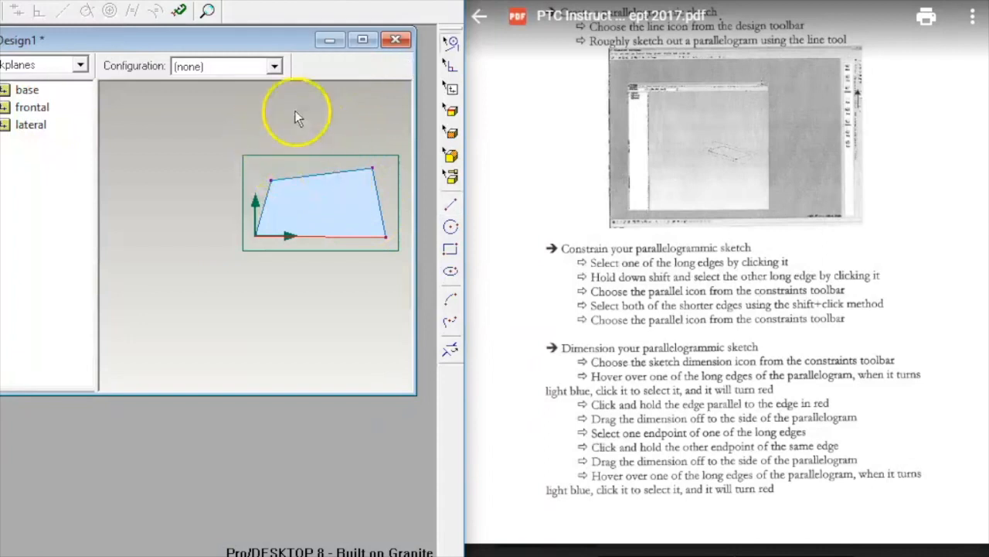
Step: Constrain the two long edges parallel, then the two short edges parallel
click(21, 14)
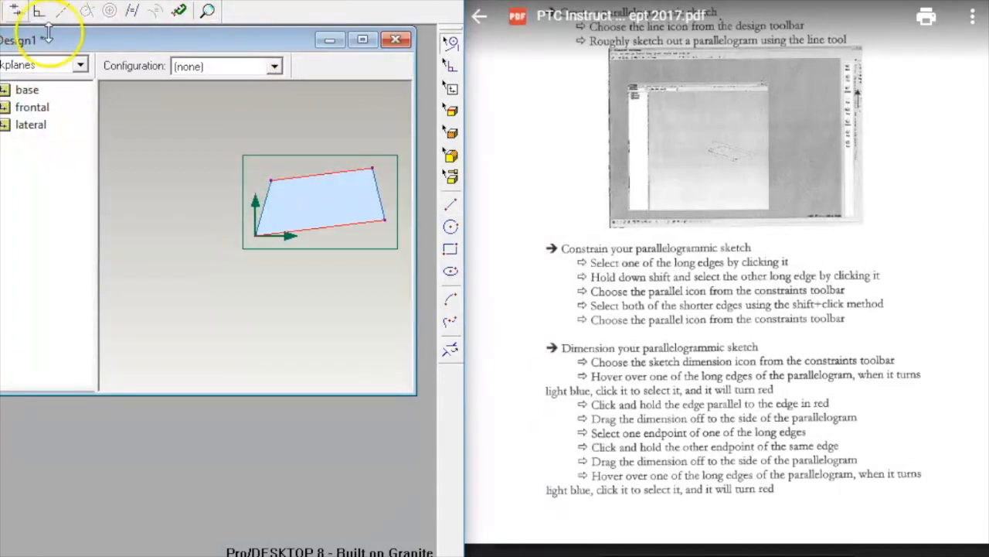
click(263, 218)
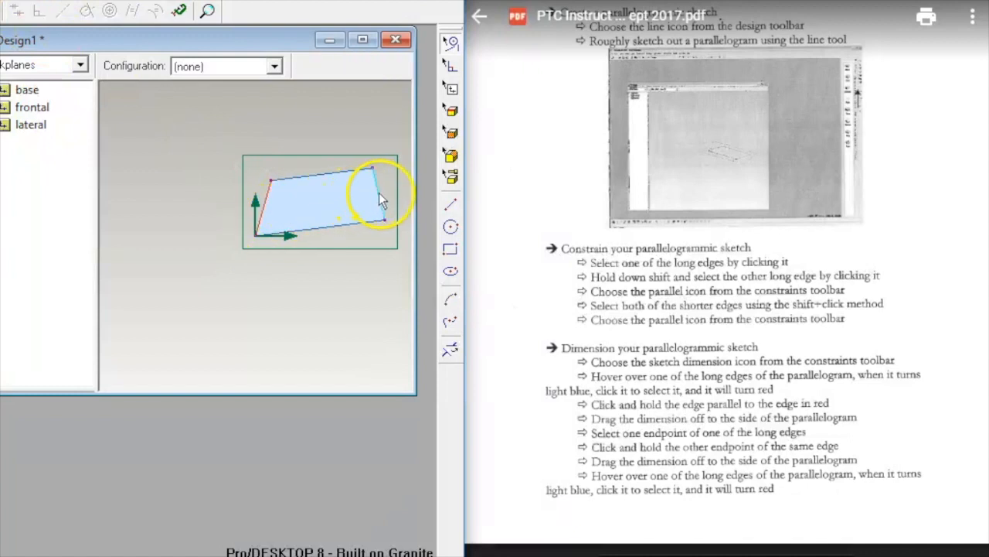
shift+click(380, 195)
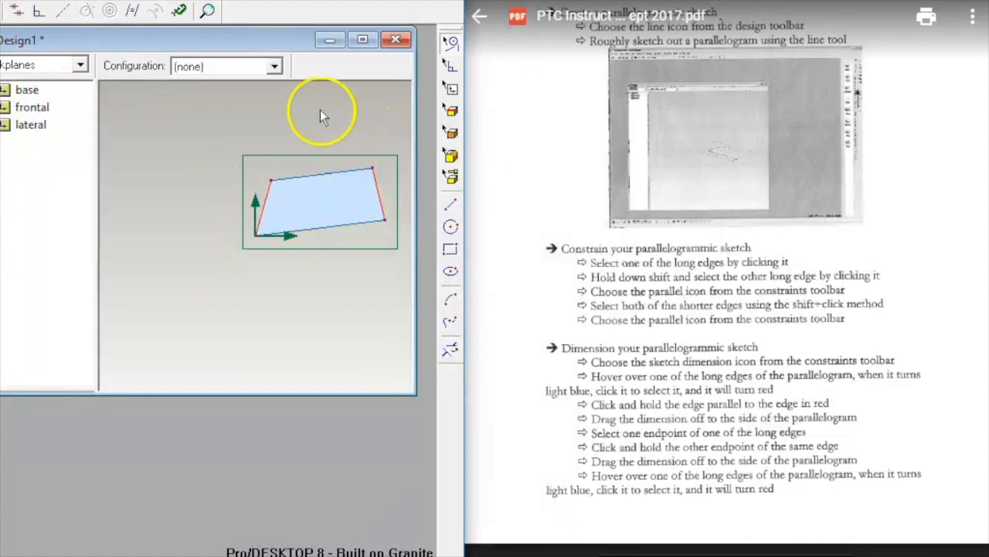
click(17, 12)
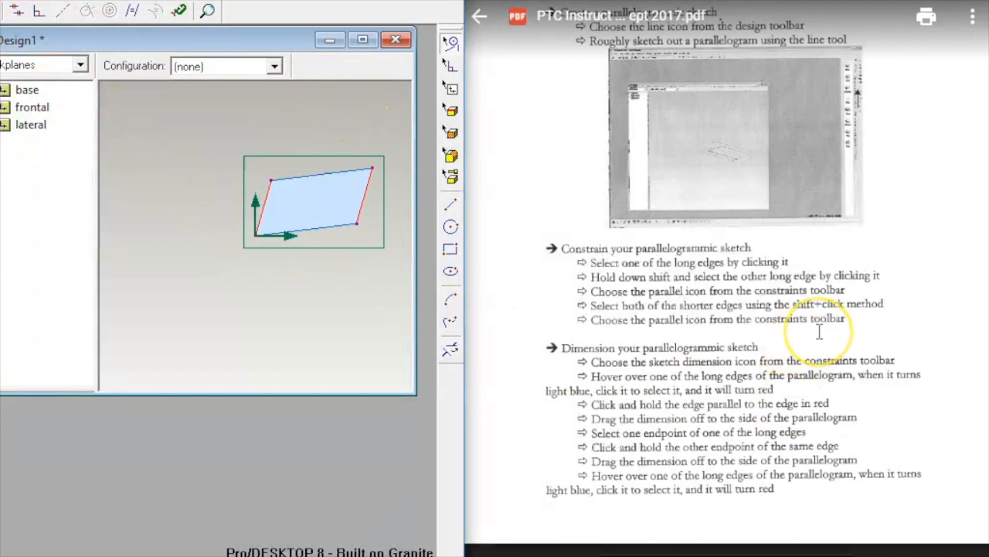
scroll(819, 332, down, 2)
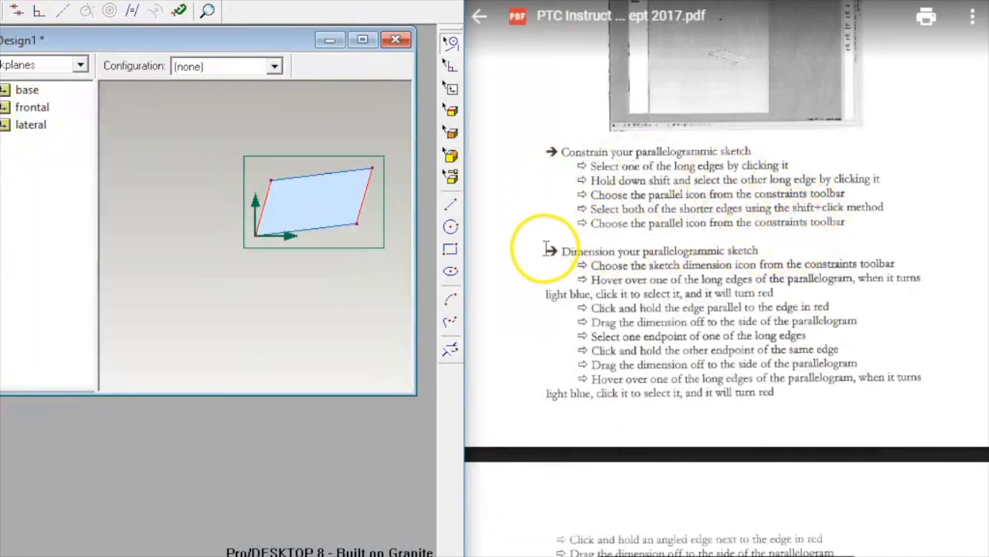
click(618, 253)
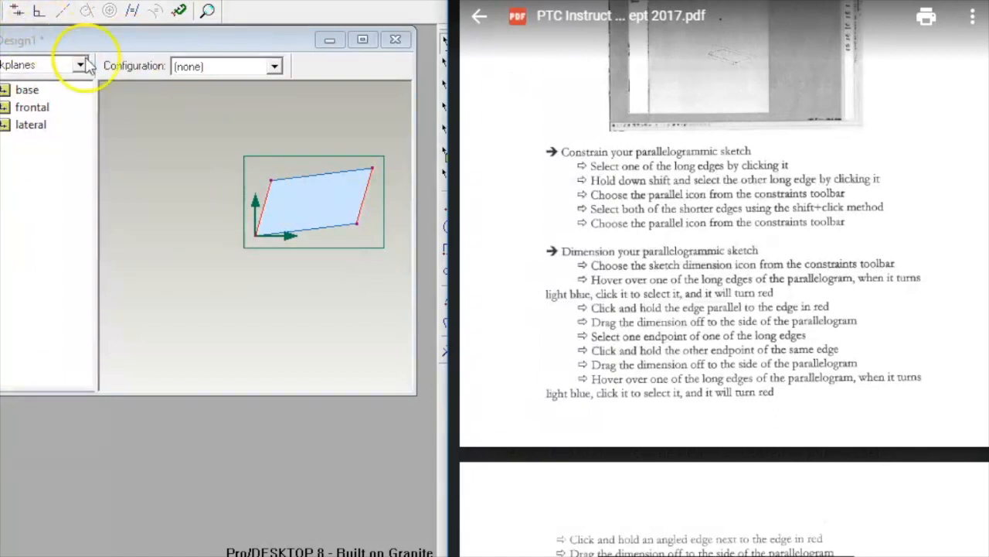
Step: Add a 4.6 length dimension to the top long edge and abandon a stray dimension
click(299, 175)
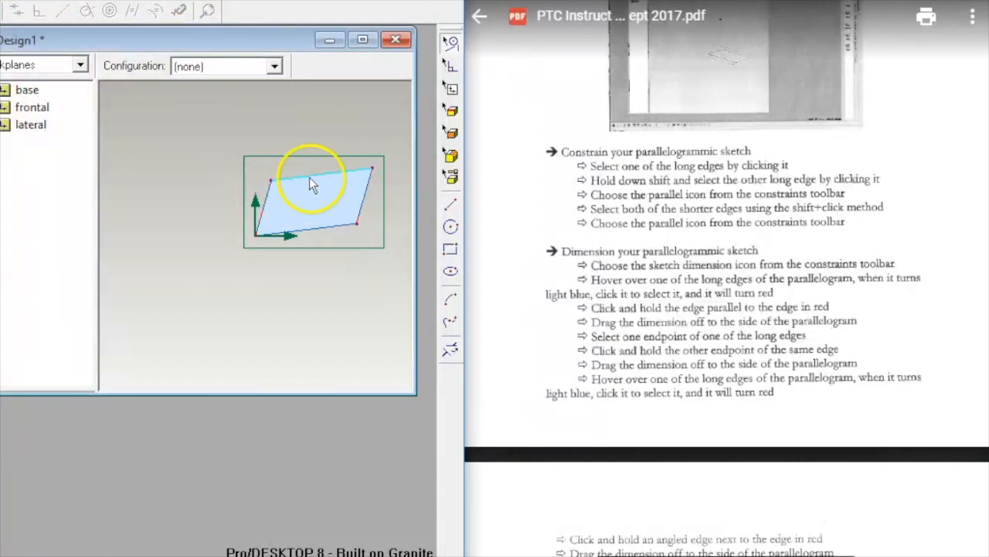
click(310, 177)
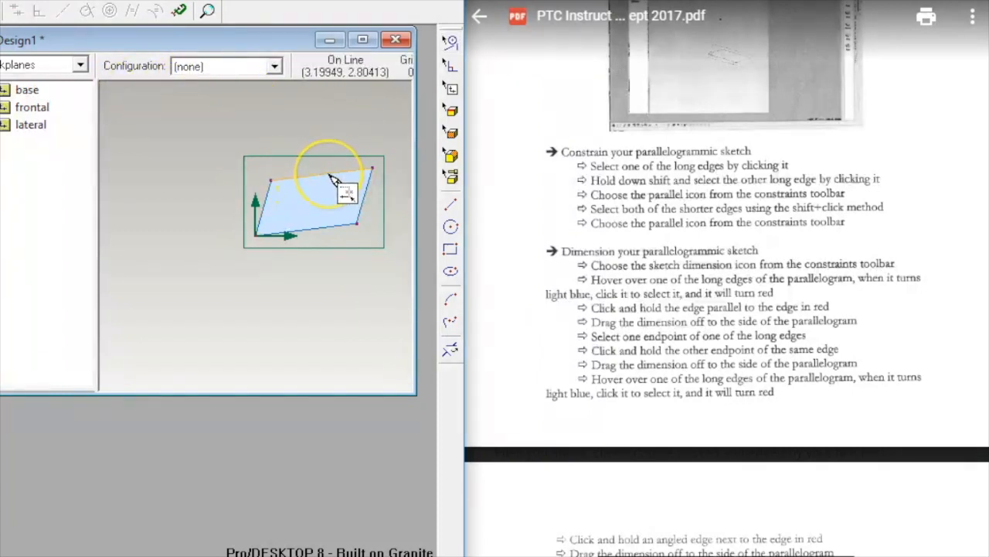
drag(333, 177, 325, 153)
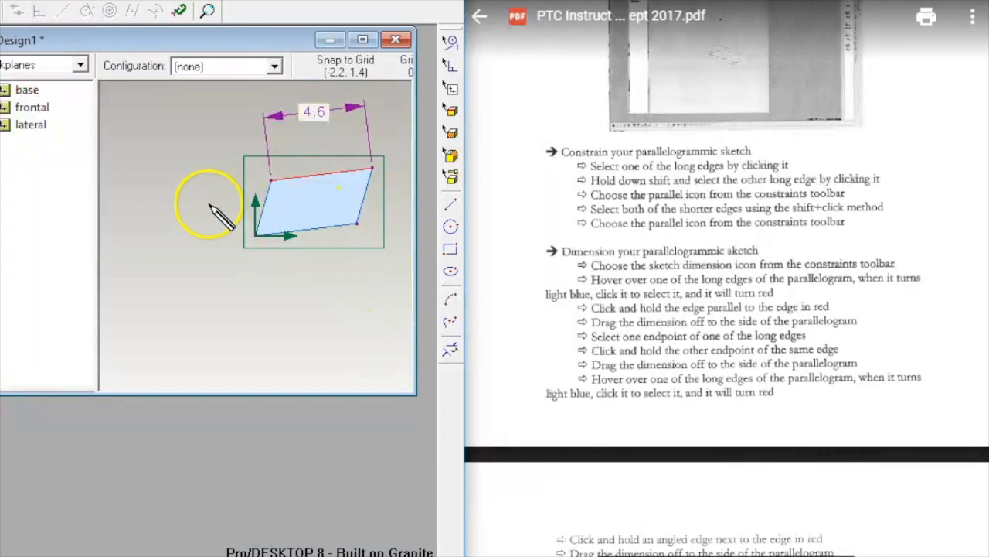
scroll(665, 371, down, 2)
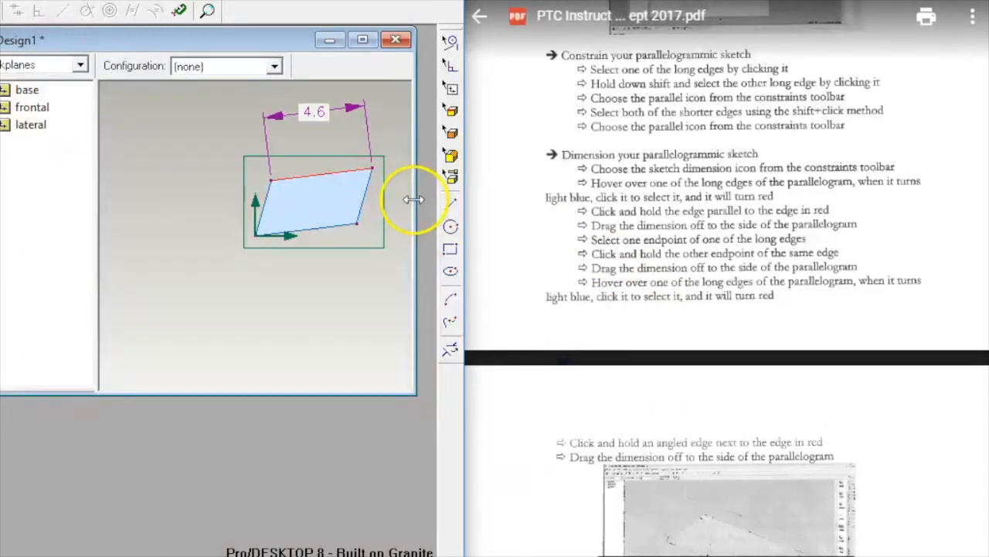
scroll(672, 321, down, 4)
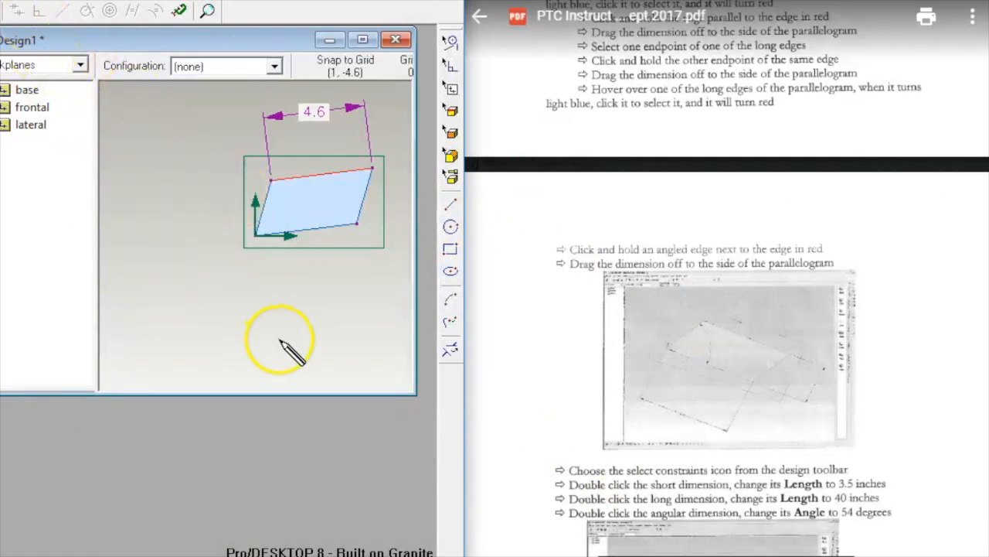
mouse_move(255, 235)
mouse_down()
mouse_move(269, 227)
mouse_move(253, 227)
mouse_up()
right_click(214, 223)
click(188, 202)
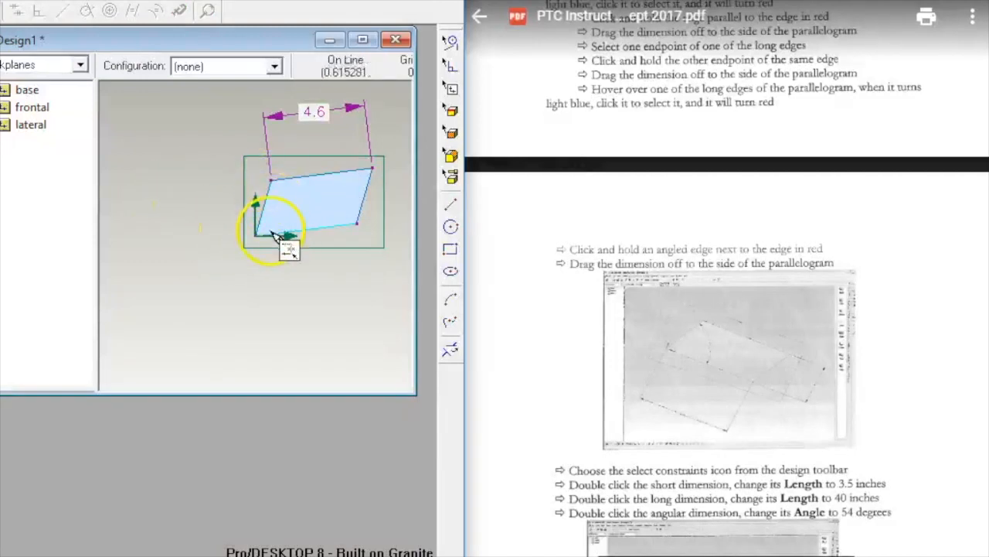
Step: Add a 67° angle dimension at the left edge, delete the duplicate angle, and dimension the 2.6 short edge
drag(257, 239, 177, 307)
scroll(658, 340, down, 3)
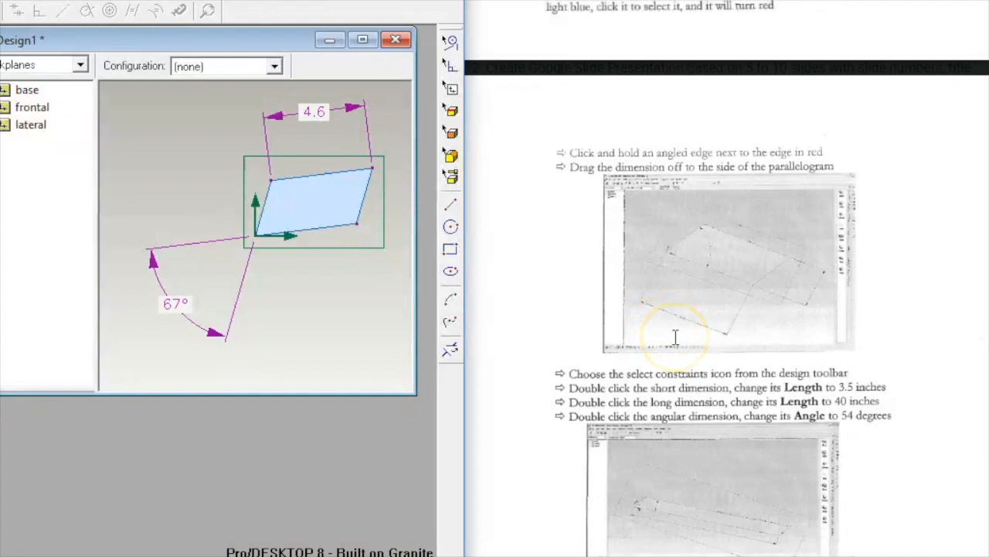
scroll(674, 337, up, 3)
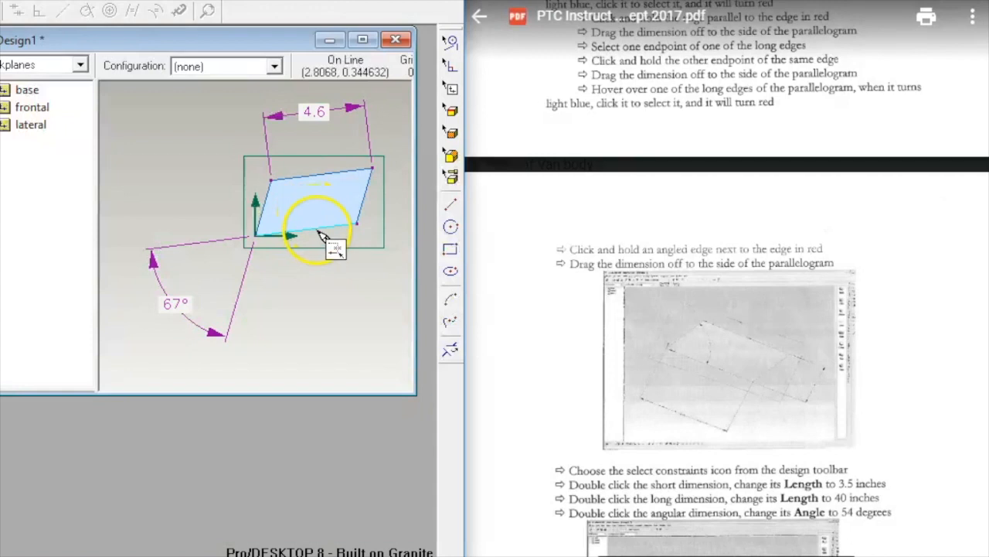
drag(355, 197, 377, 238)
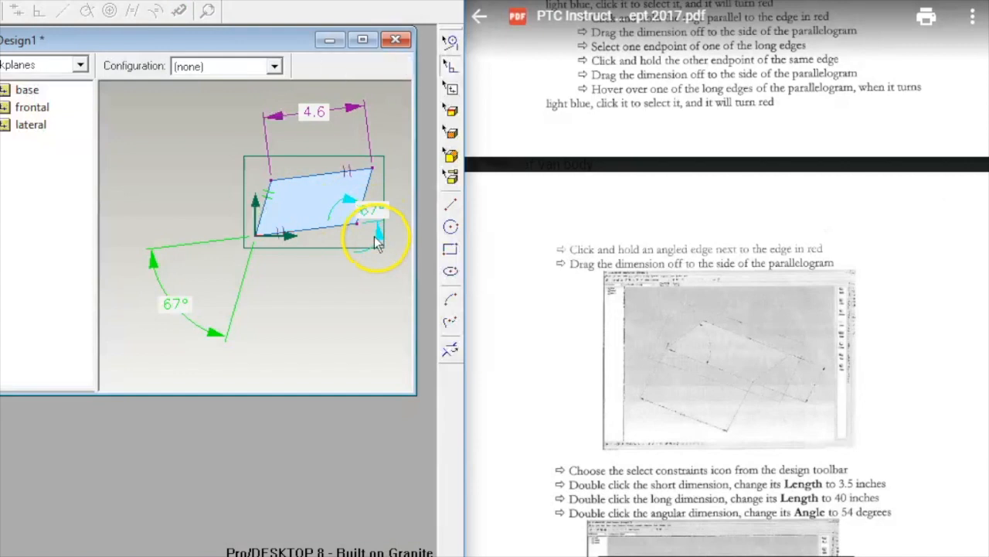
click(378, 233)
key(Delete)
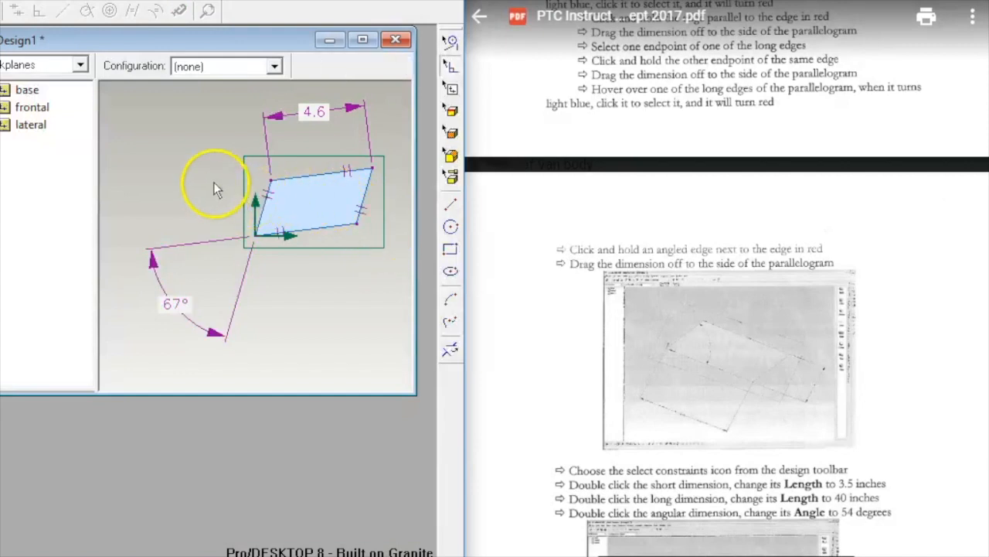
key(d)
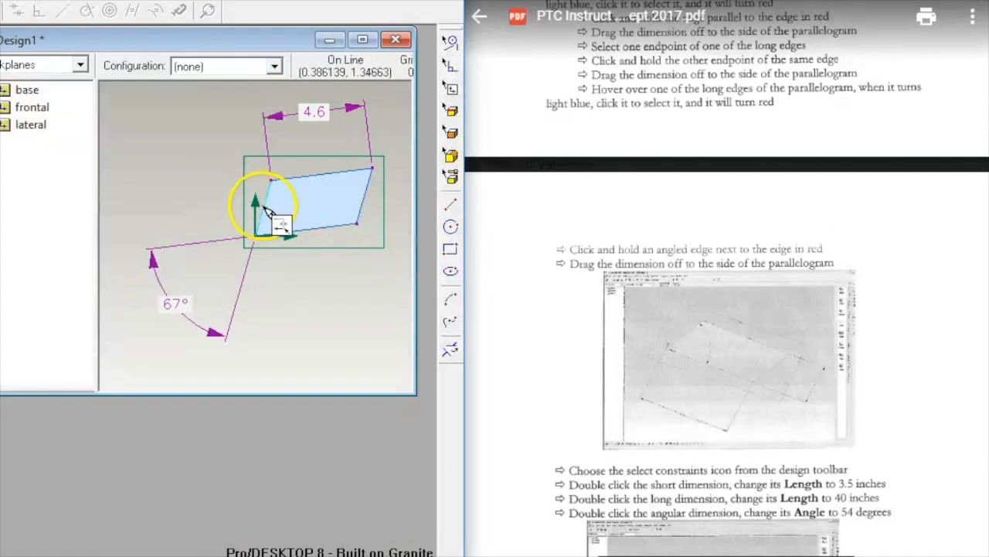
drag(271, 211, 158, 176)
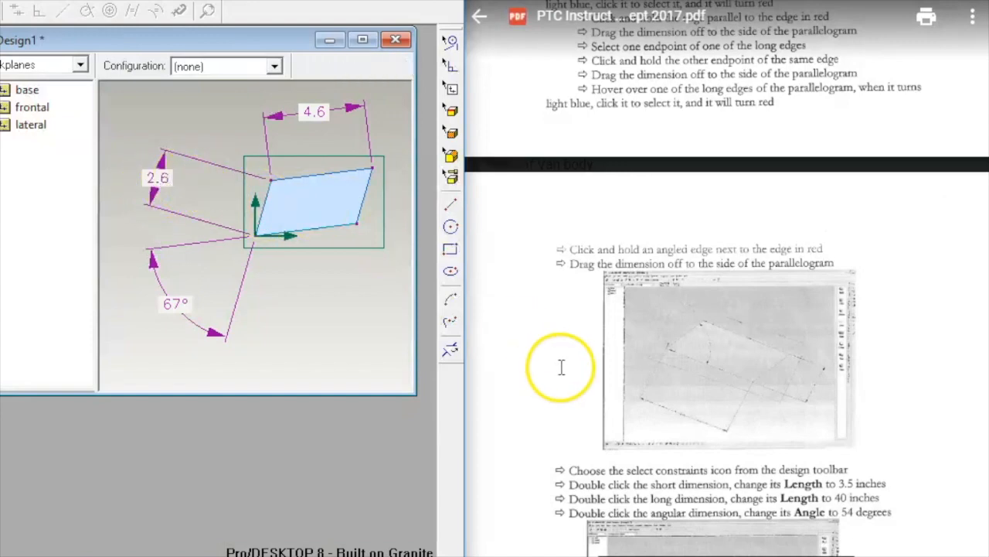
scroll(577, 331, down, 2)
scroll(572, 305, down, 2)
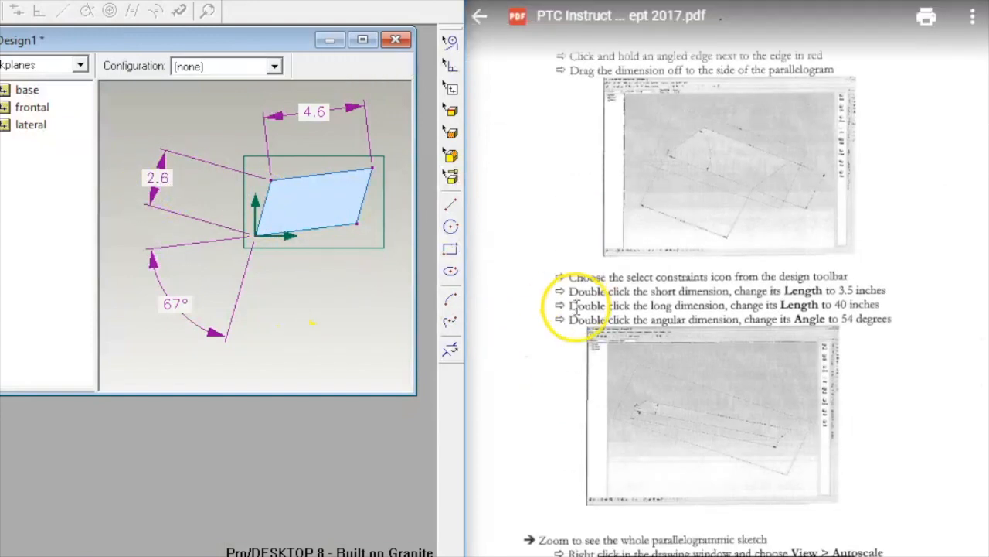
Step: Change the dimensions to 3.5 short edge, 40 long edge and a 54° angle
double_click(157, 180)
key(BackSpace)
text(3.5)
click(258, 342)
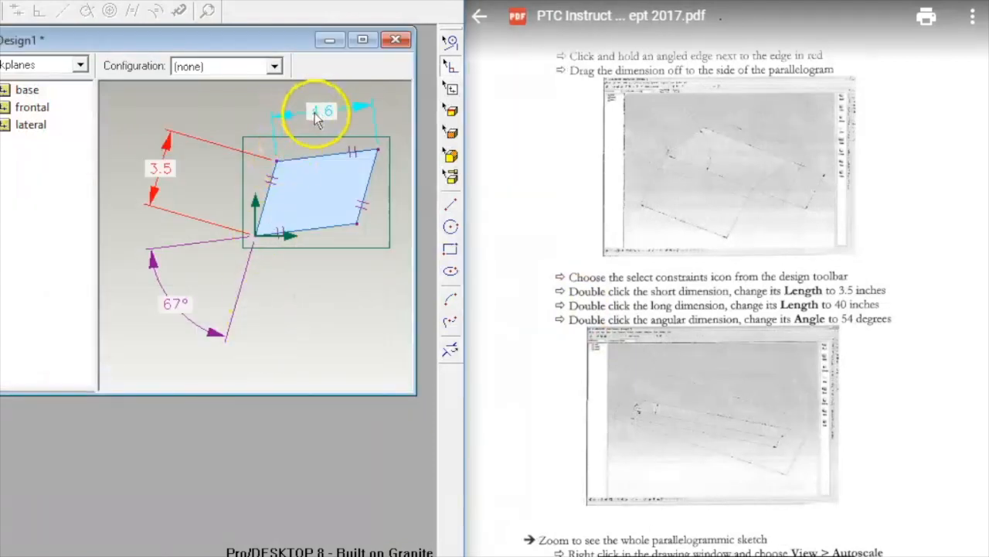
double_click(315, 114)
key(BackSpace)
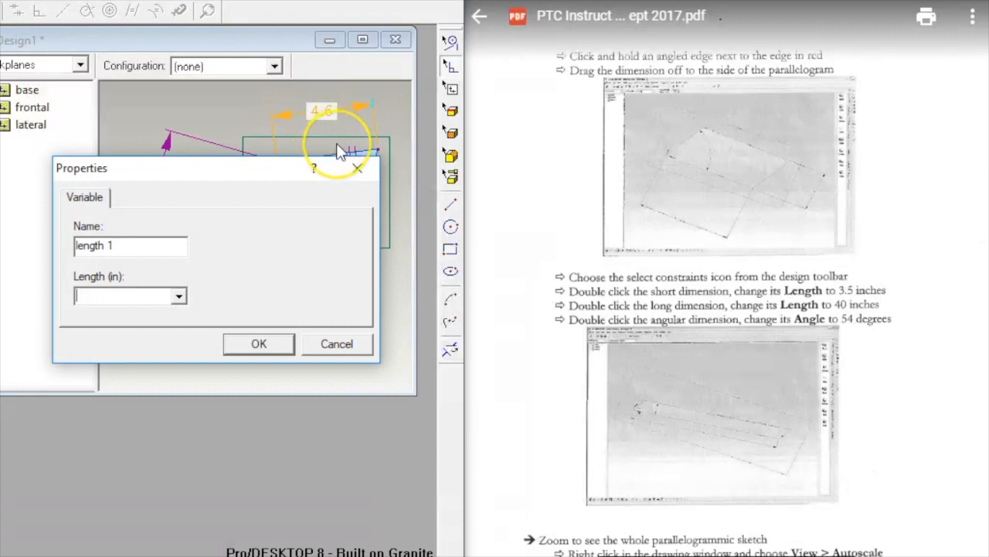
text(40)
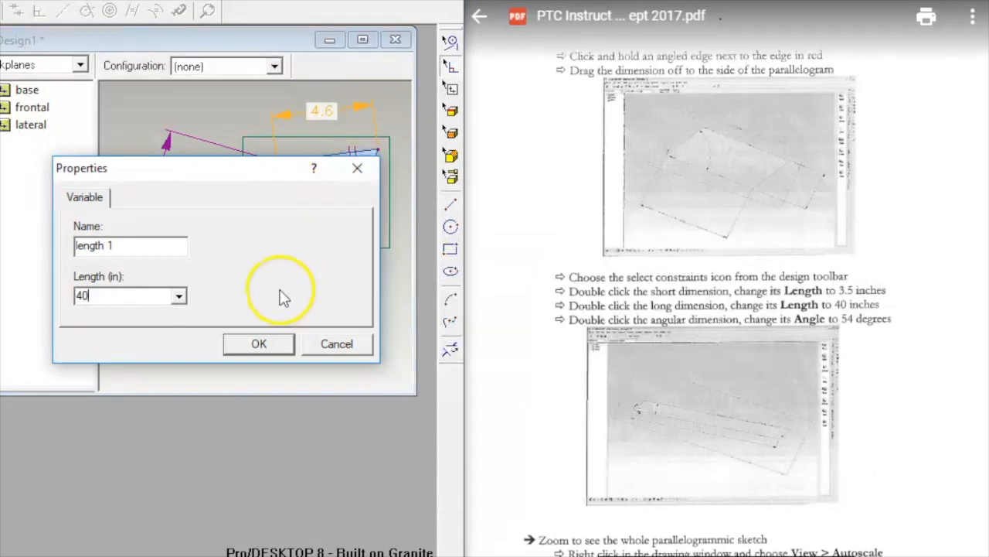
click(255, 345)
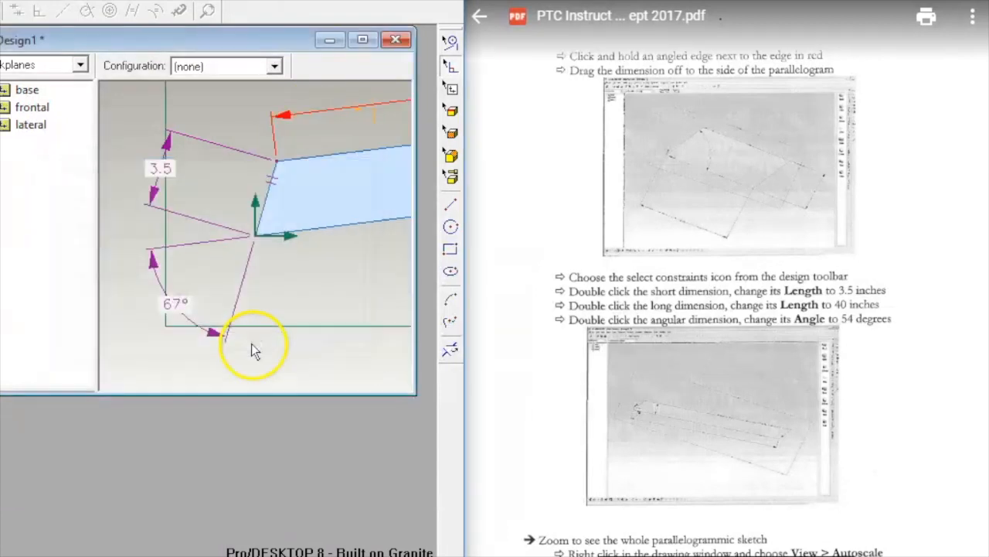
double_click(186, 301)
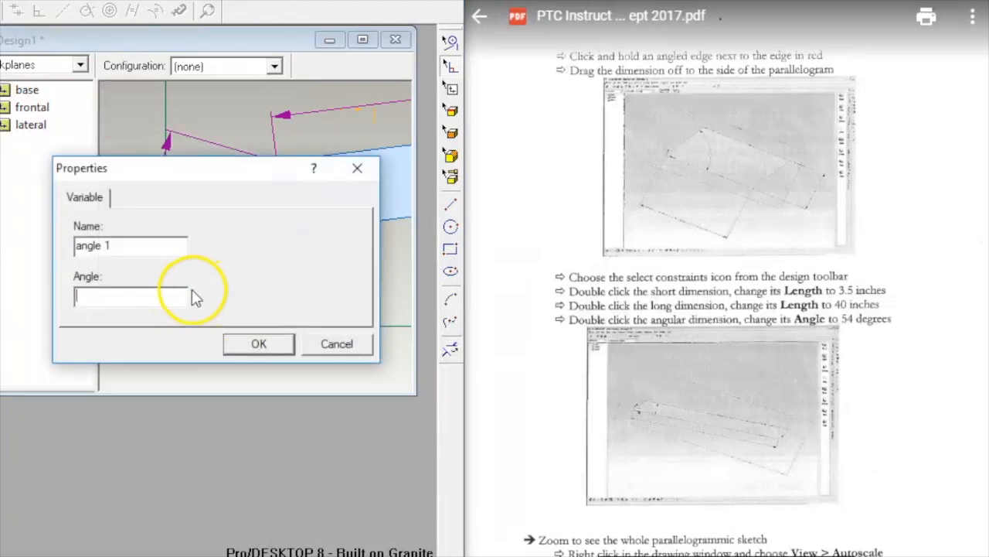
text(54)
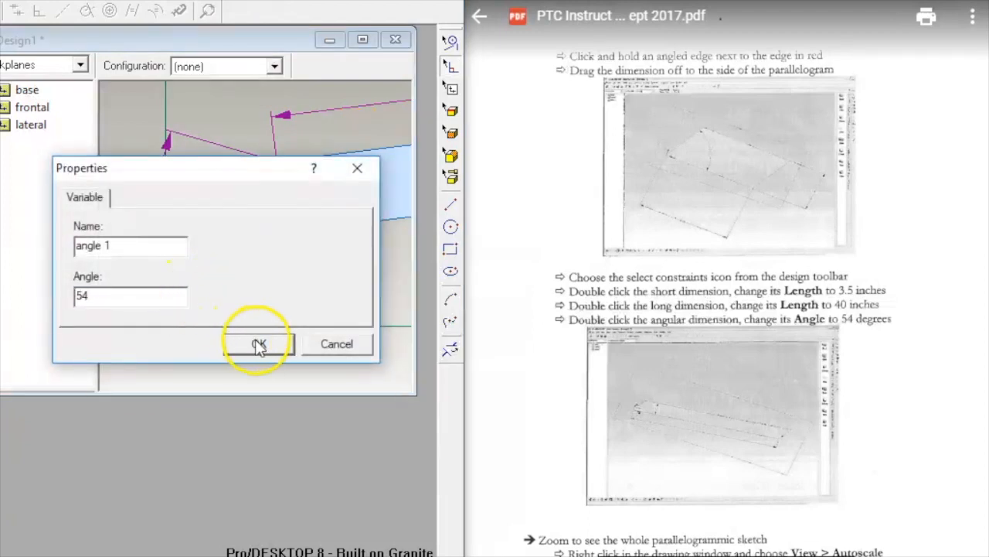
click(258, 343)
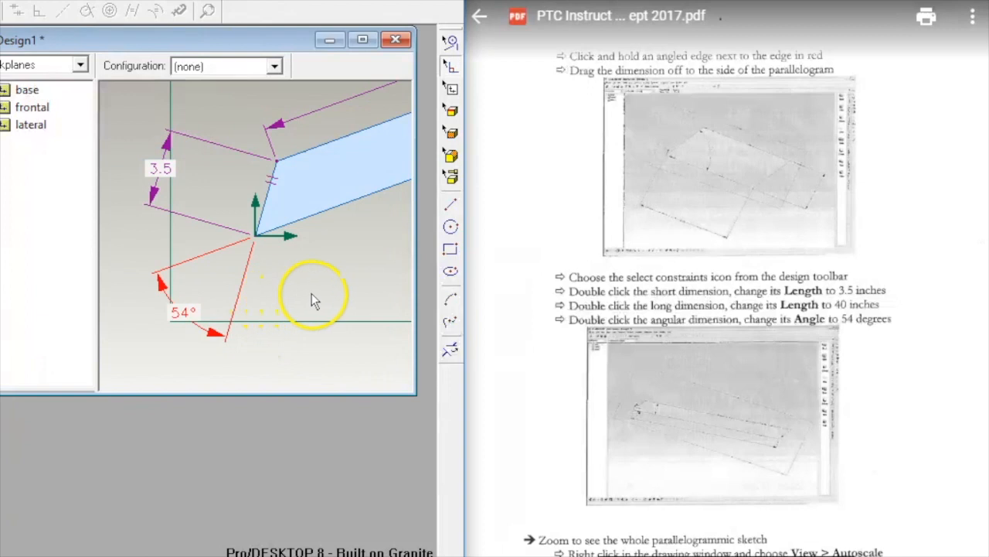
Step: Autoscale the view to fit the whole long, narrow parallelogram sketch
click(334, 242)
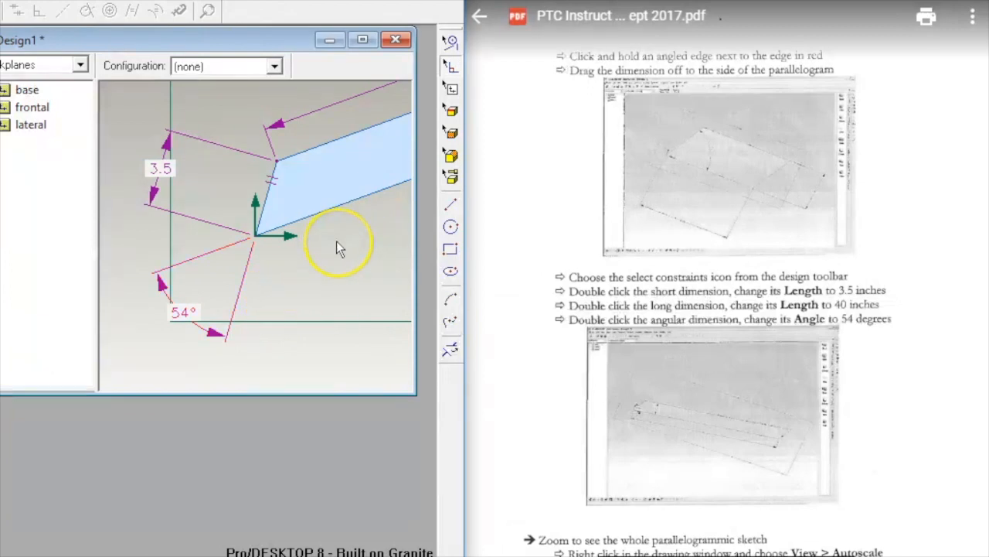
click(315, 284)
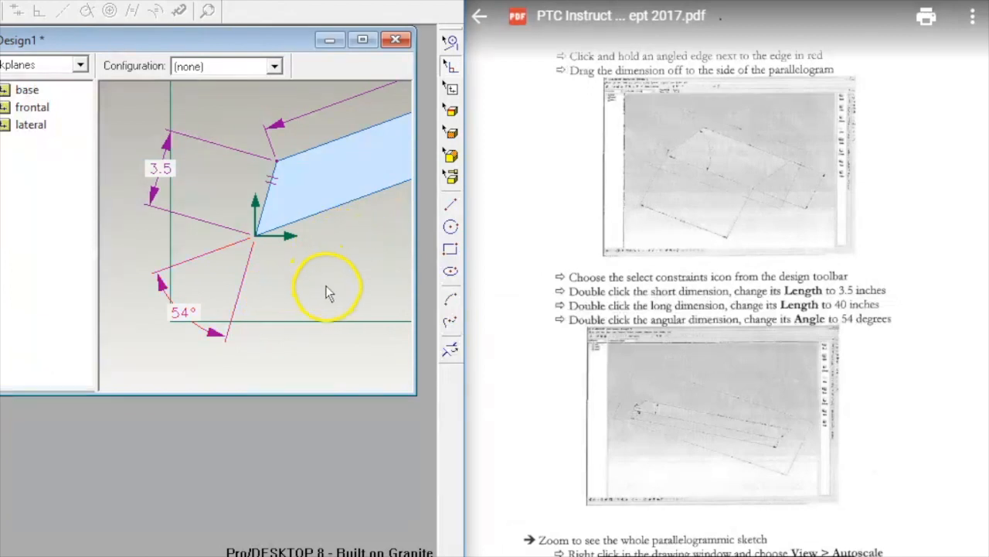
right_click(351, 258)
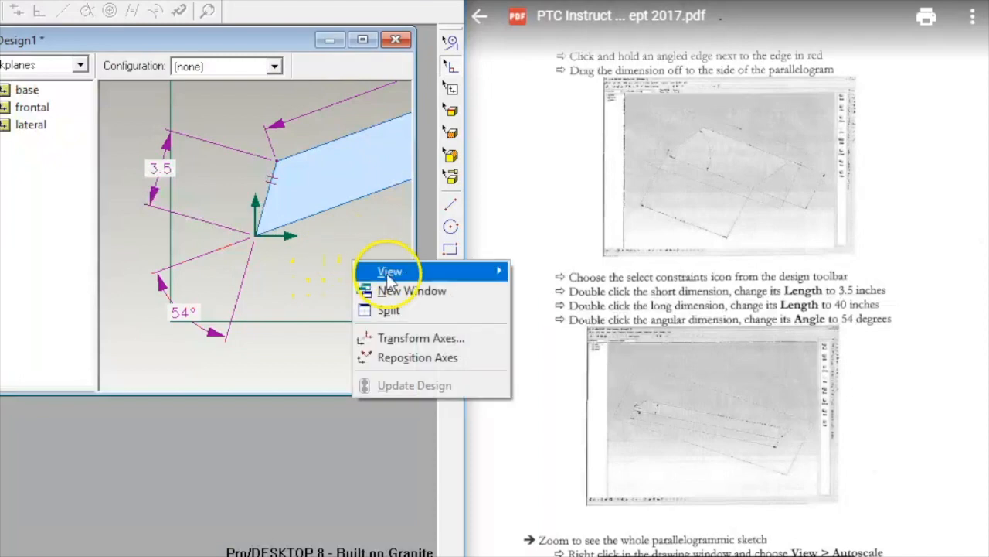
mouse_move(413, 273)
click(519, 271)
scroll(663, 302, down, 3)
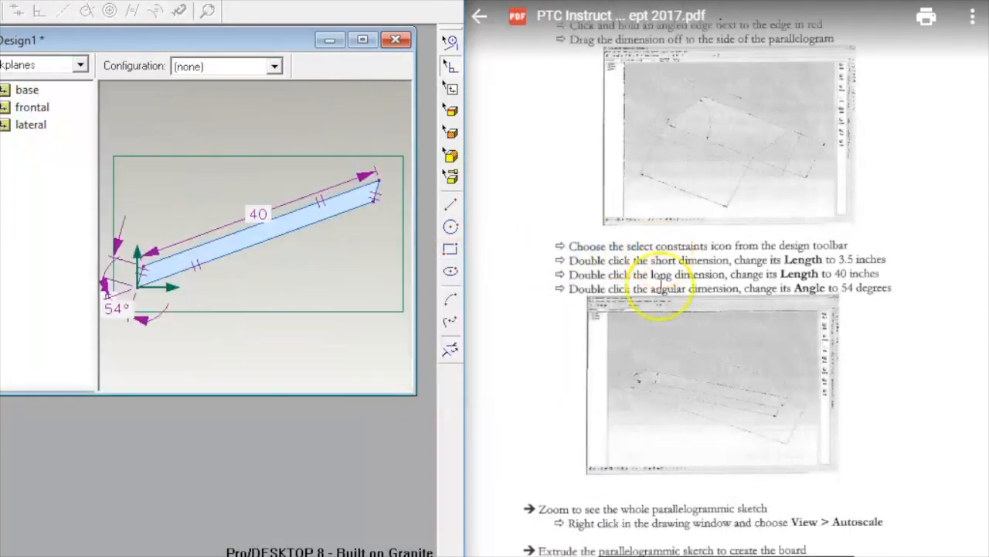
scroll(660, 286, down, 3)
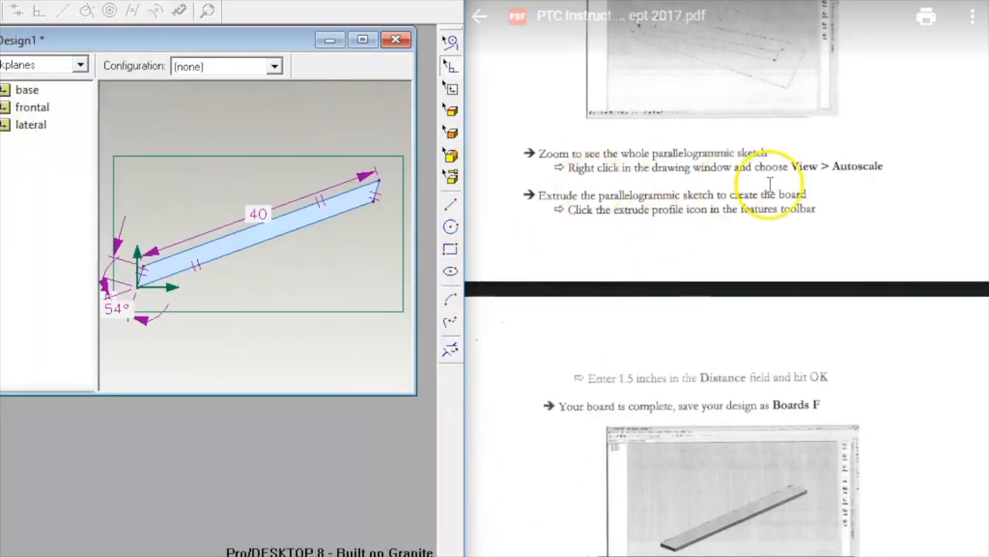
scroll(570, 212, down, 2)
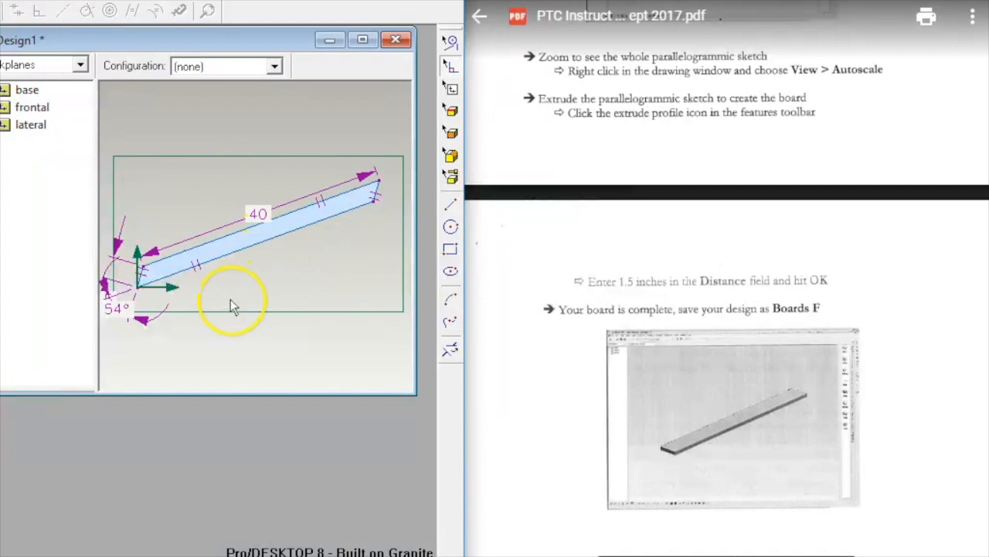
Step: Extrude the parallelogram profile 1.5 inches into a solid board and orbit to inspect it
right_click(224, 325)
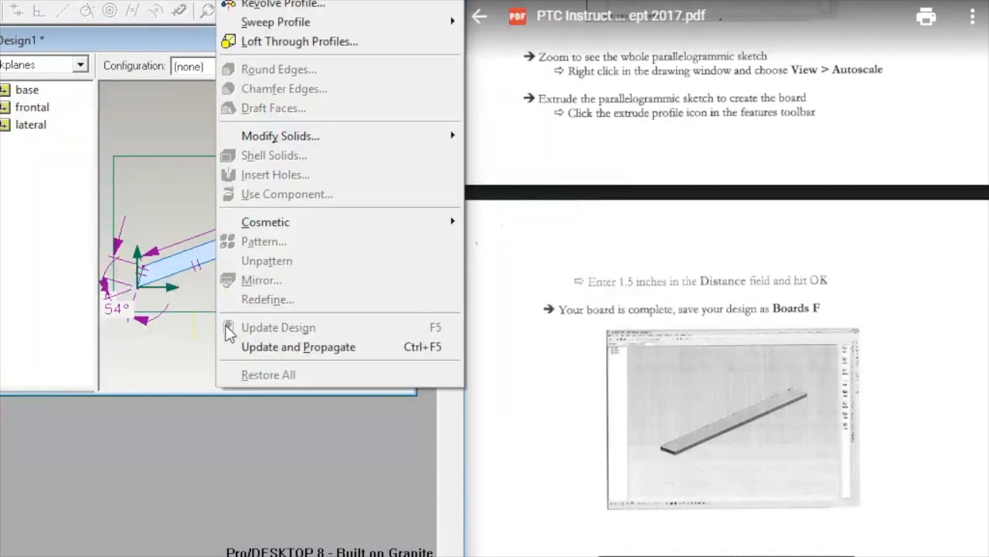
key(e)
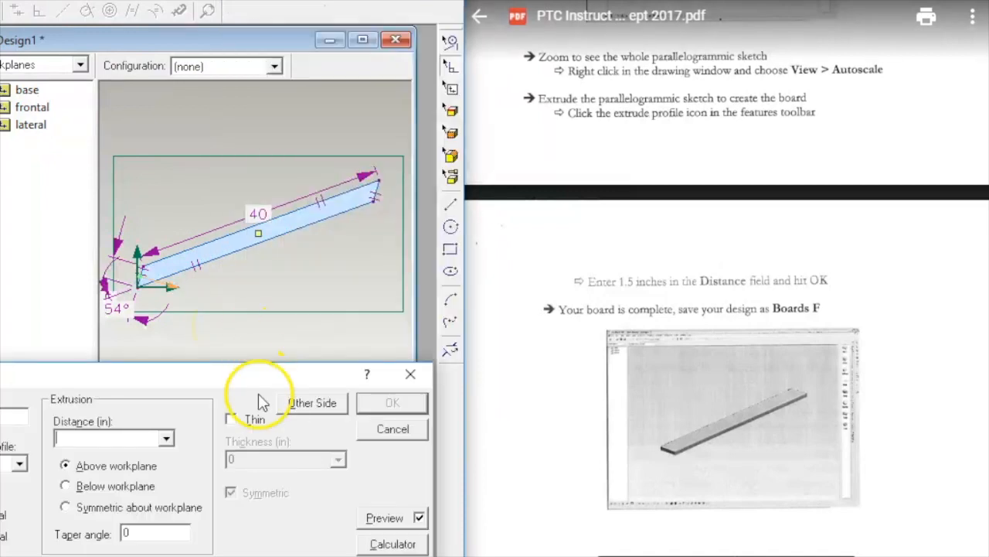
drag(152, 379, 285, 379)
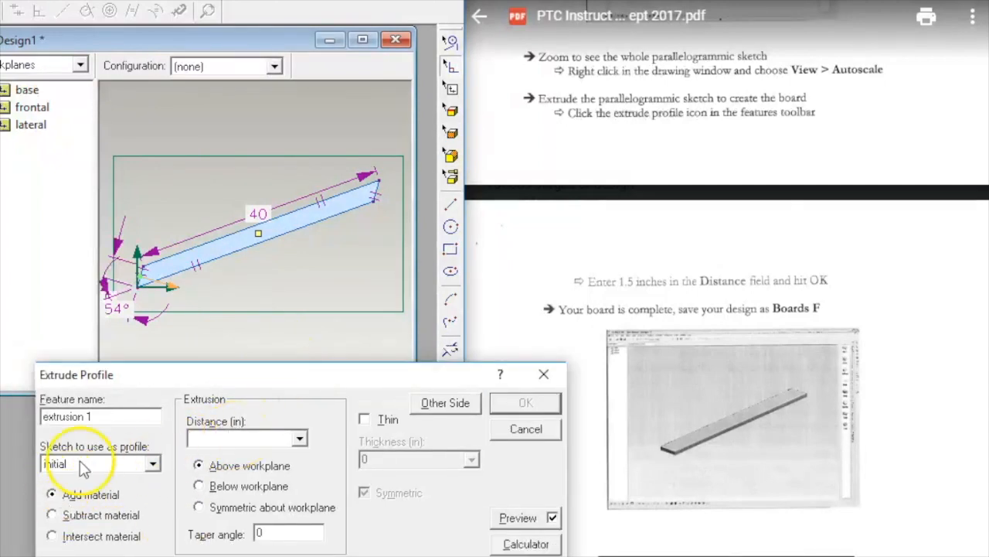
click(255, 439)
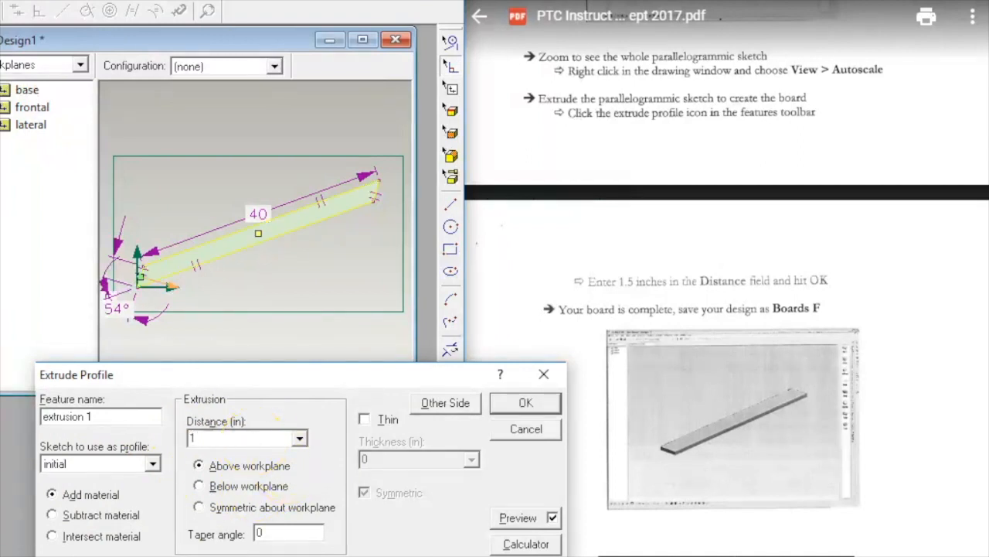
click(525, 405)
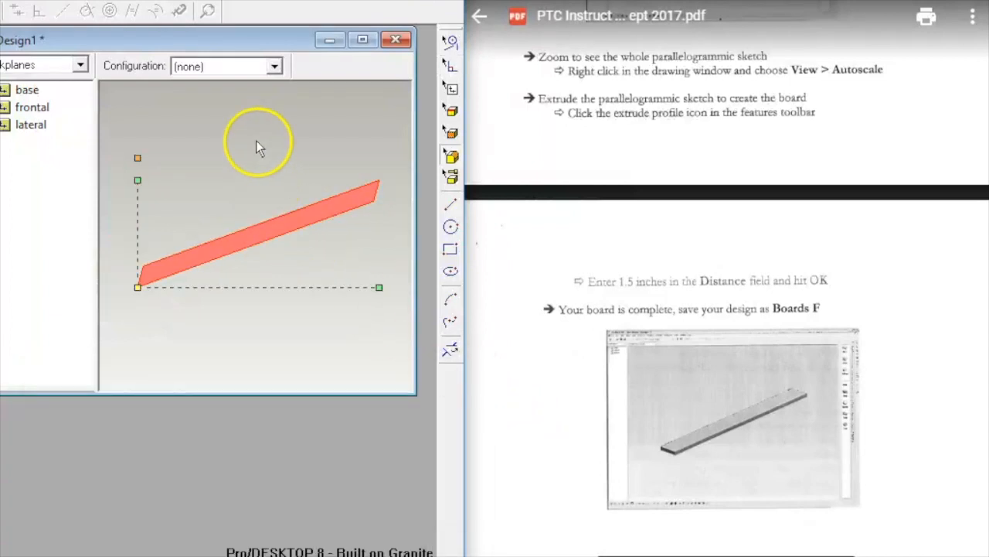
middle_drag(256, 140, 128, 417)
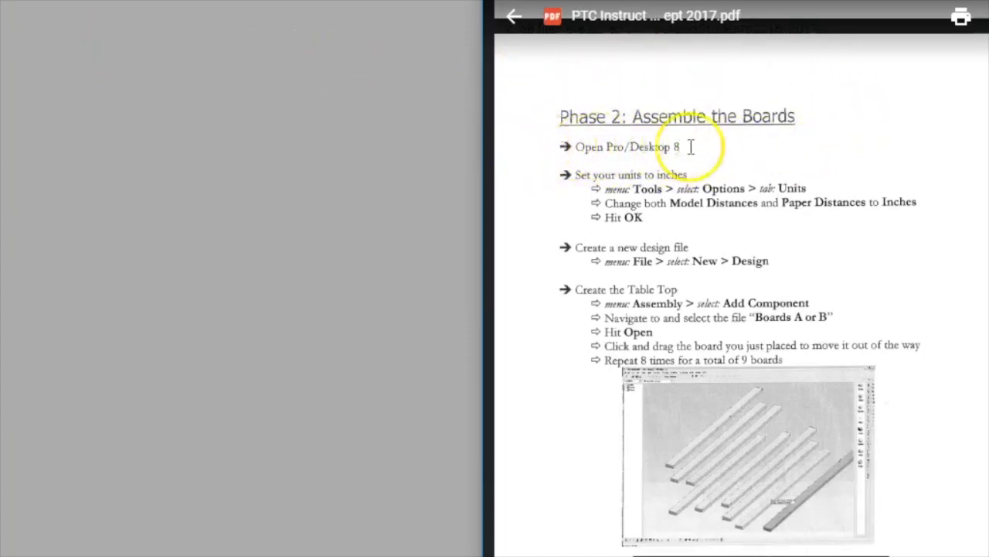
Step: Set model and paper distances to inches in the program Options Units settings
click(105, 0)
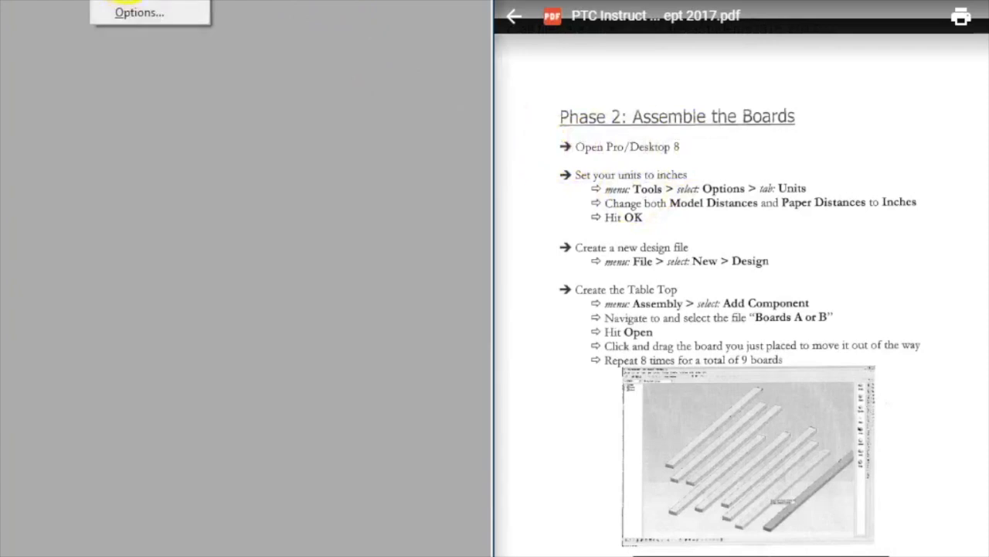
click(139, 15)
click(280, 104)
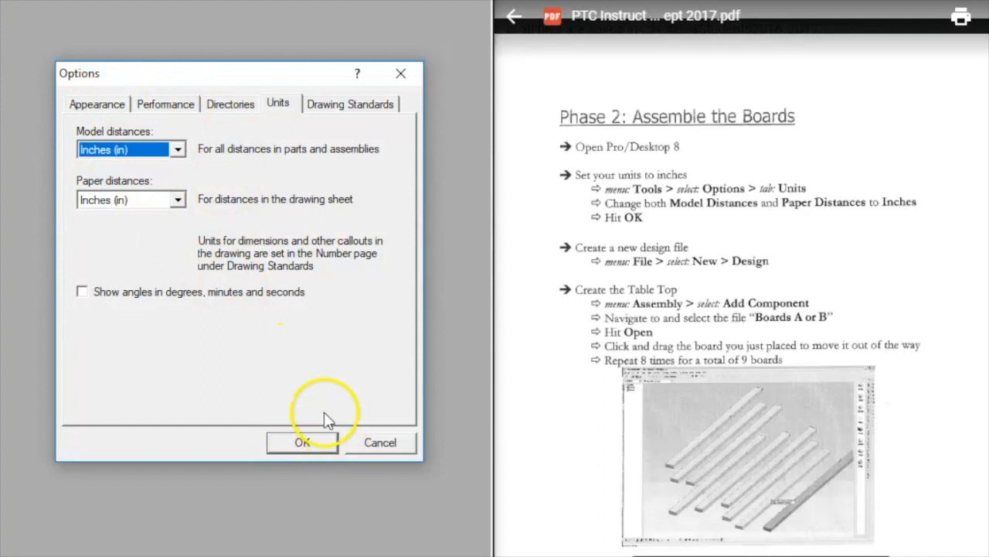
click(303, 445)
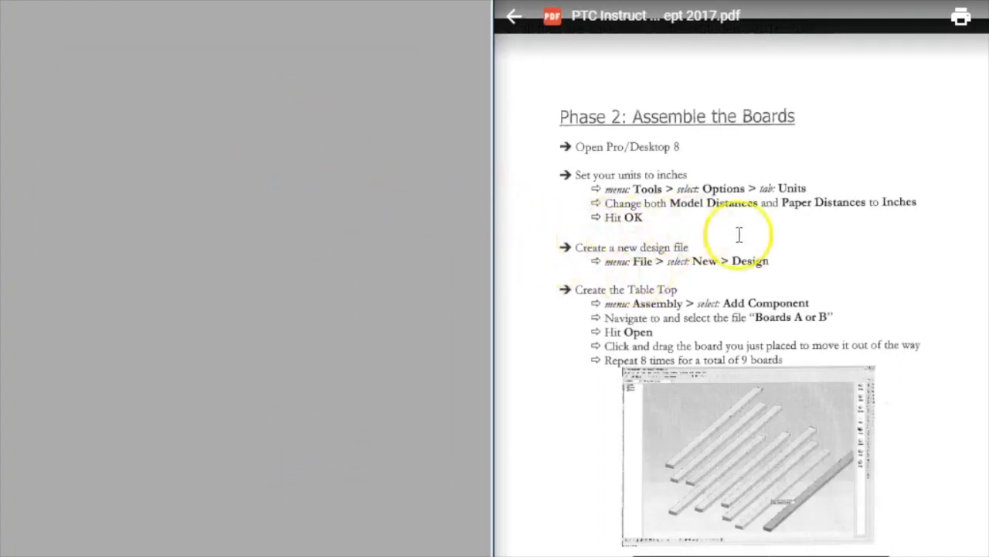
Step: Create a new blank design and view its base workplane square-on
key(alt+f)
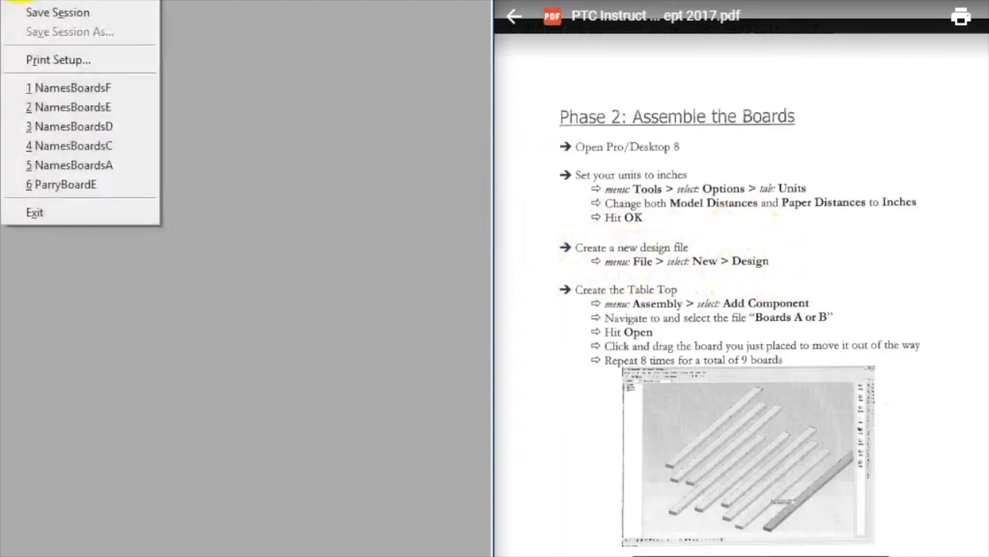
key(n)
key(d)
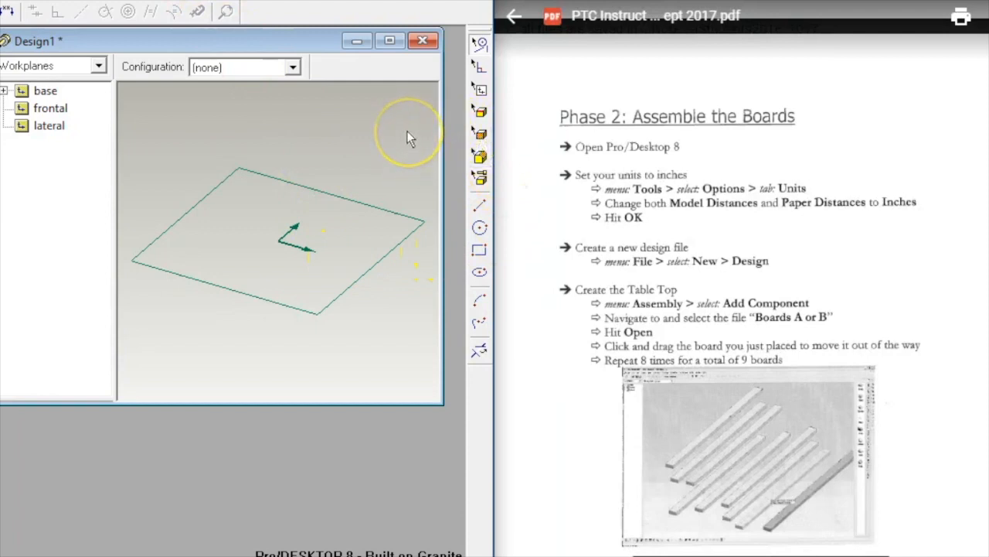
key(shift+w)
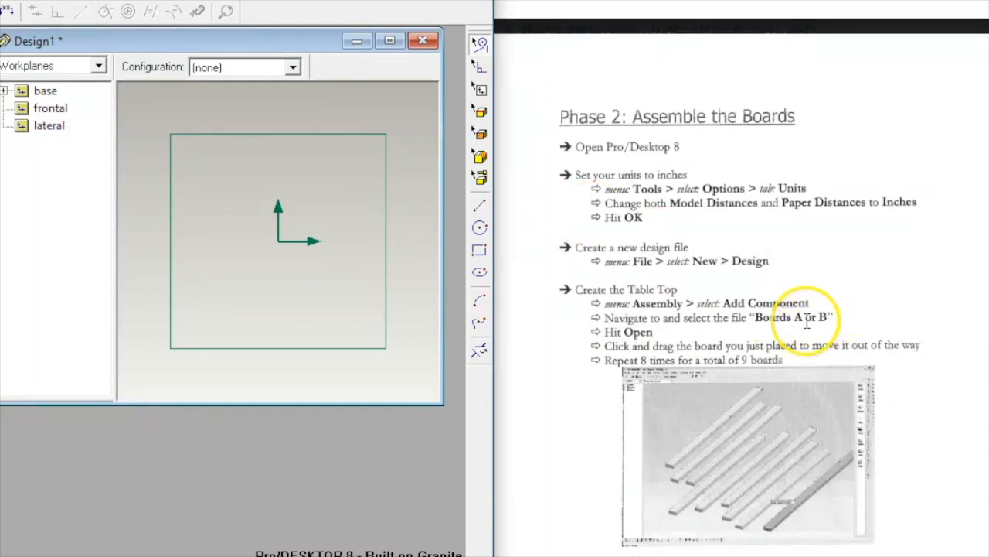
key(alt+a)
key(a)
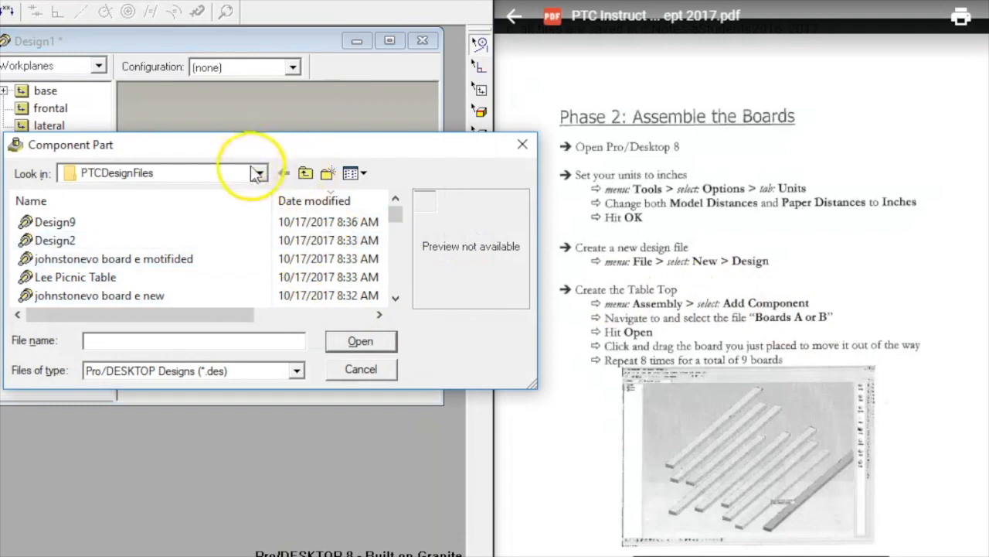
Step: Insert the NamesBoardsA board from the Picnic Table Tutorial folder as a component
scroll(216, 232, down, 5)
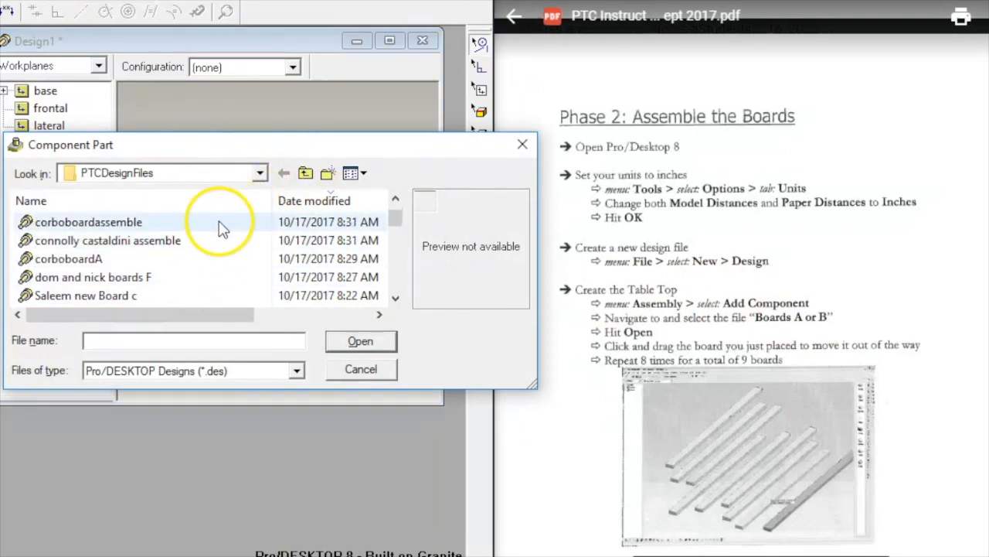
click(260, 173)
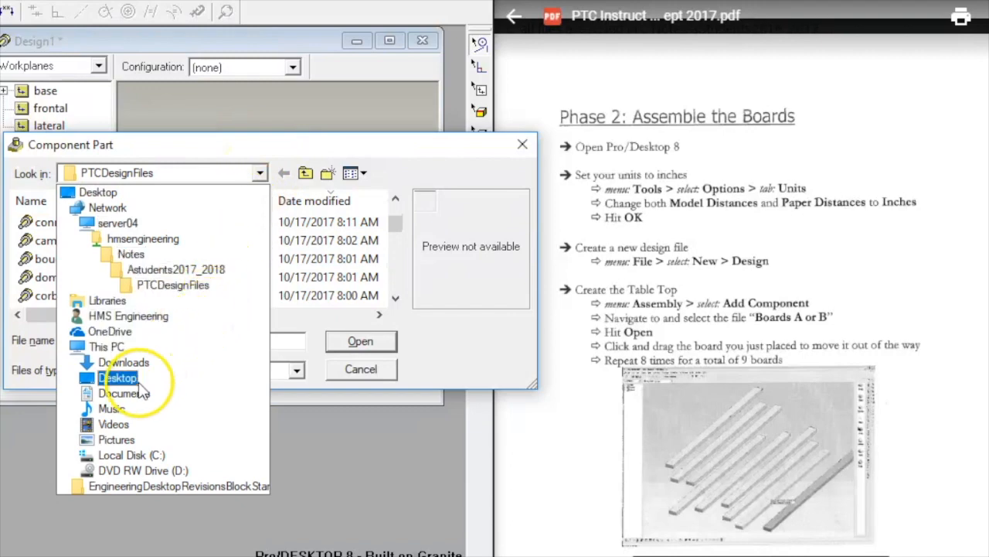
click(184, 270)
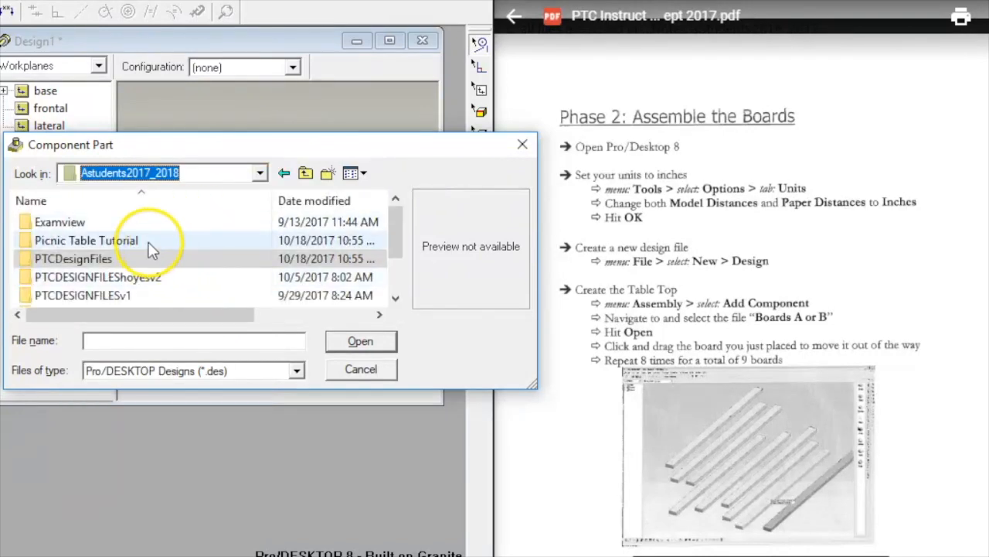
click(150, 243)
double_click(152, 245)
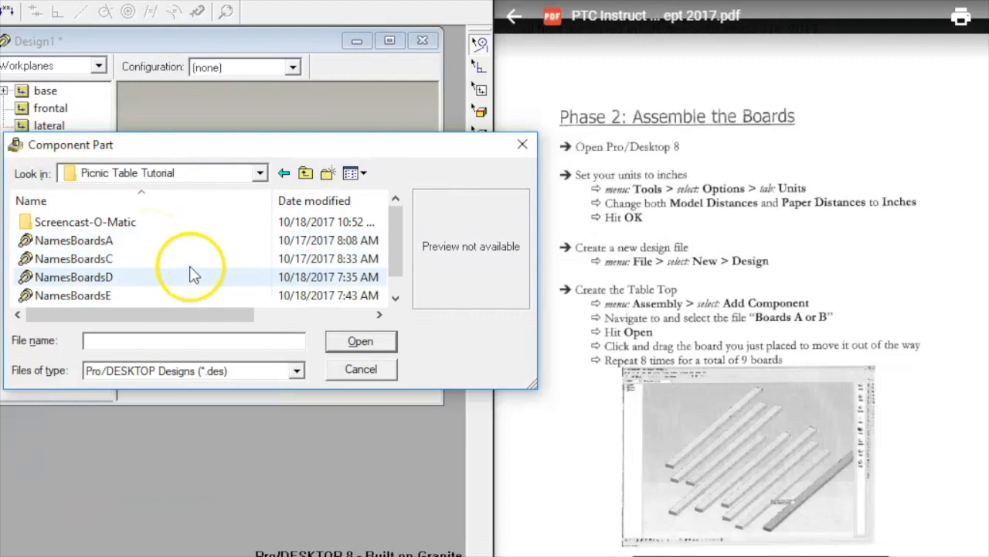
click(118, 243)
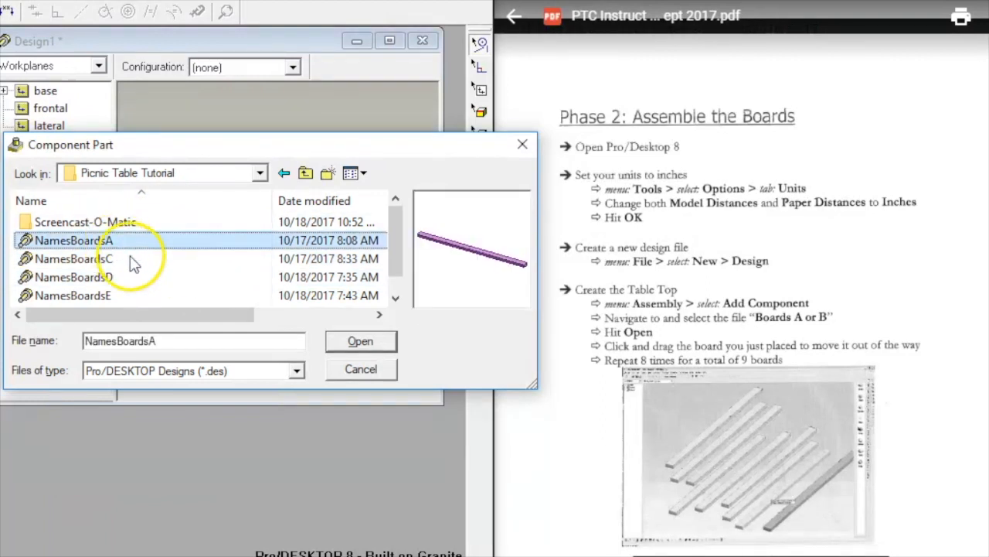
click(359, 340)
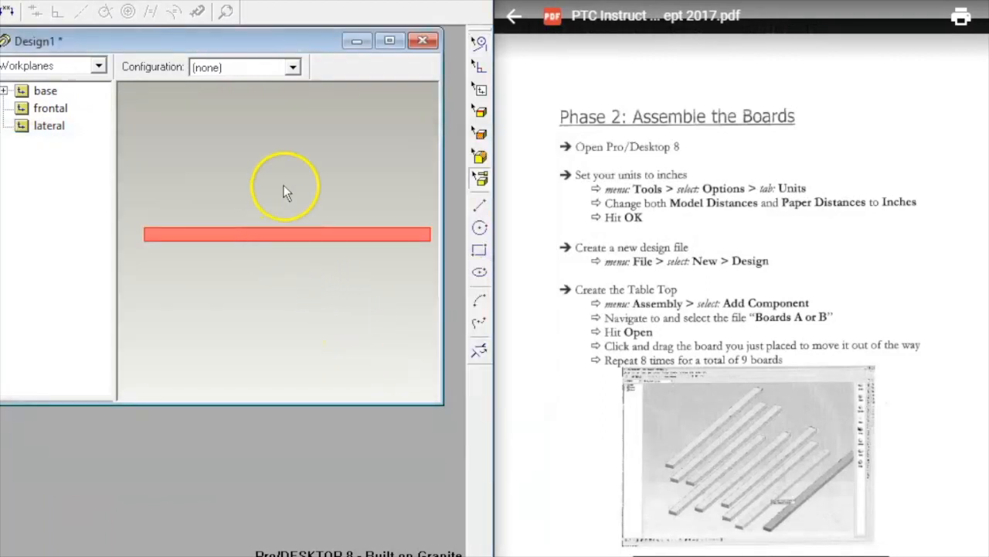
Step: Orbit around the placed board and move it aside to make room for the next board
middle_drag(324, 195, 470, 448)
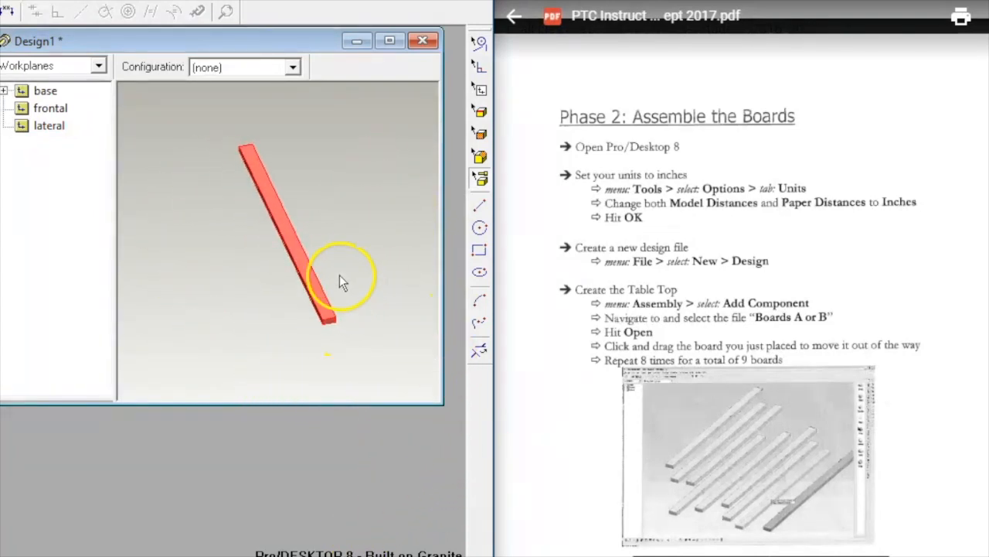
drag(306, 278, 201, 293)
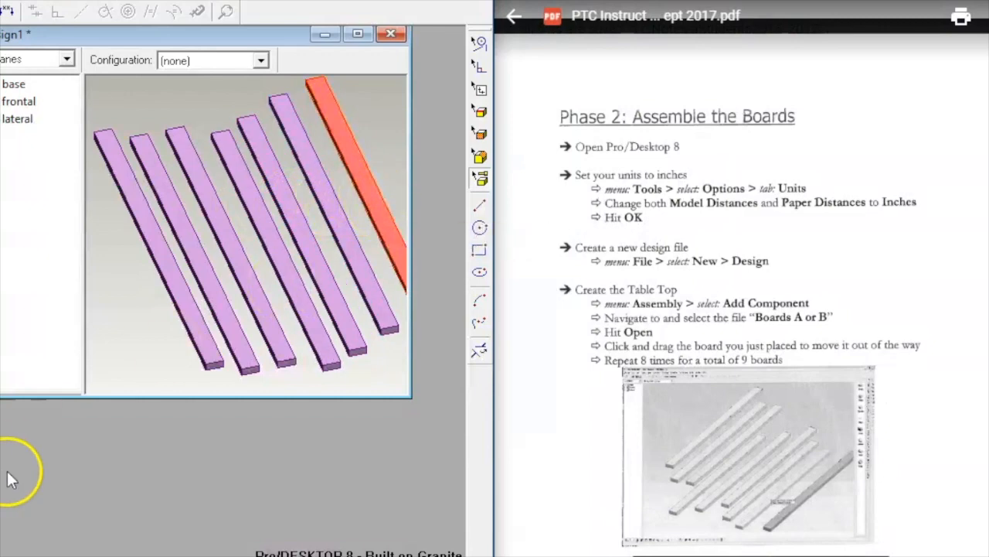
scroll(697, 360, down, 5)
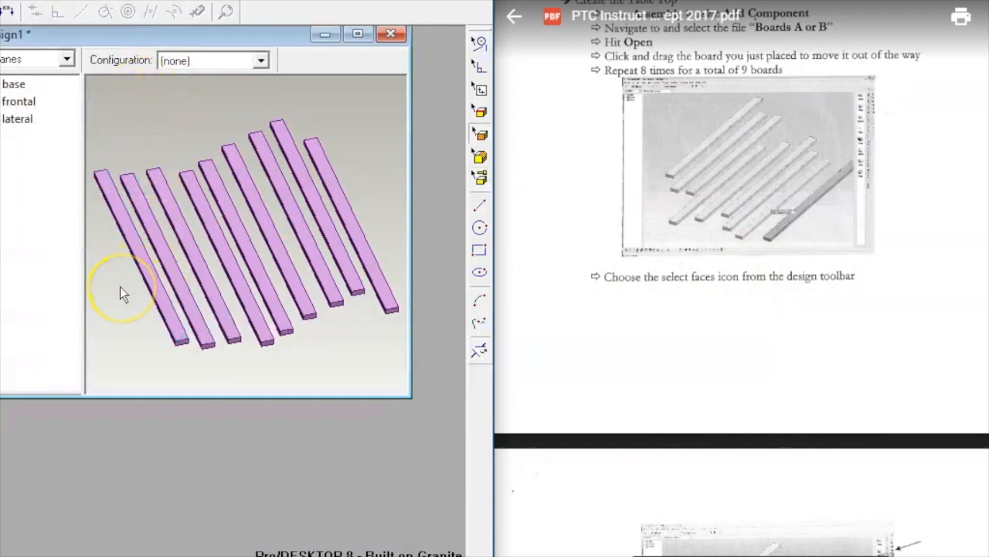
Step: Align the end faces of boards 1 and 2
scroll(120, 286, up, 3)
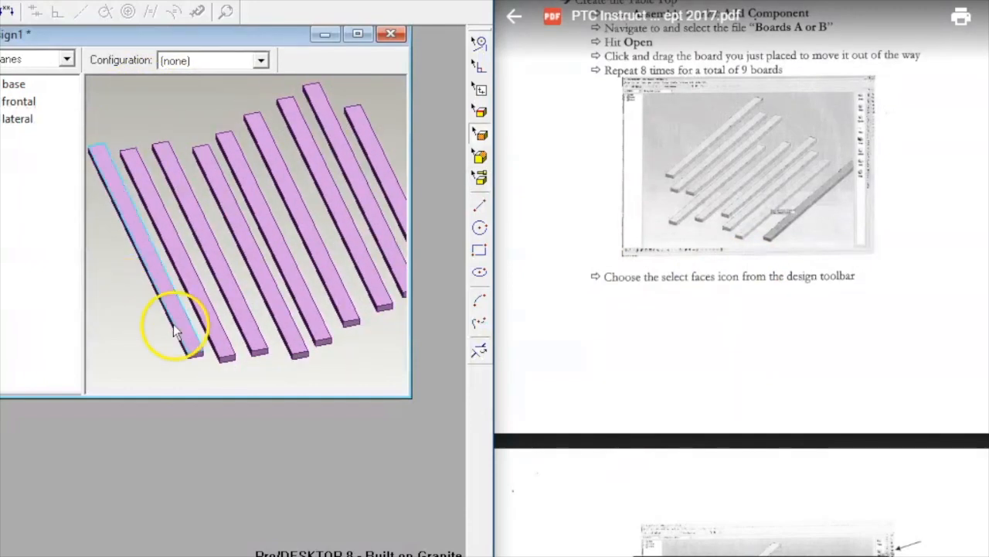
middle_drag(137, 281, 121, 232)
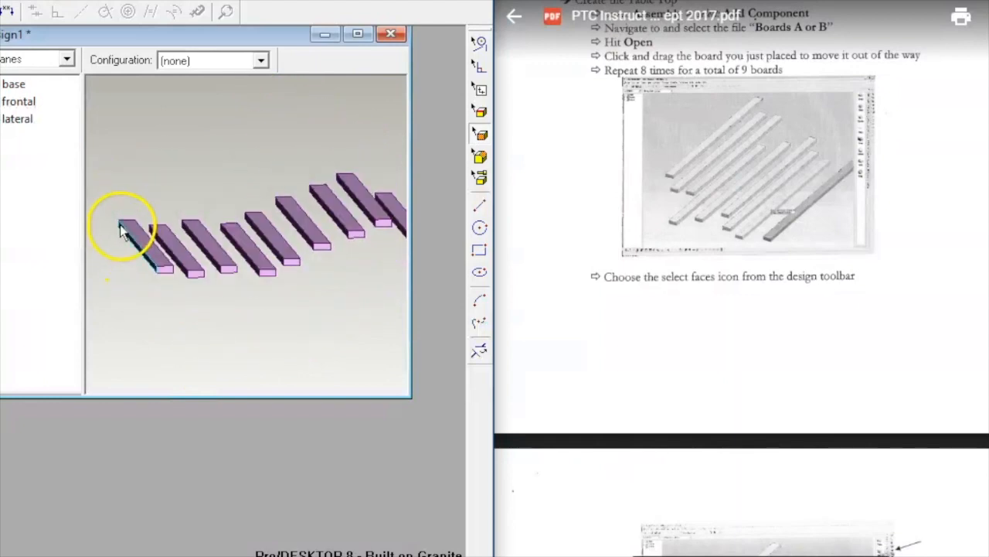
click(166, 267)
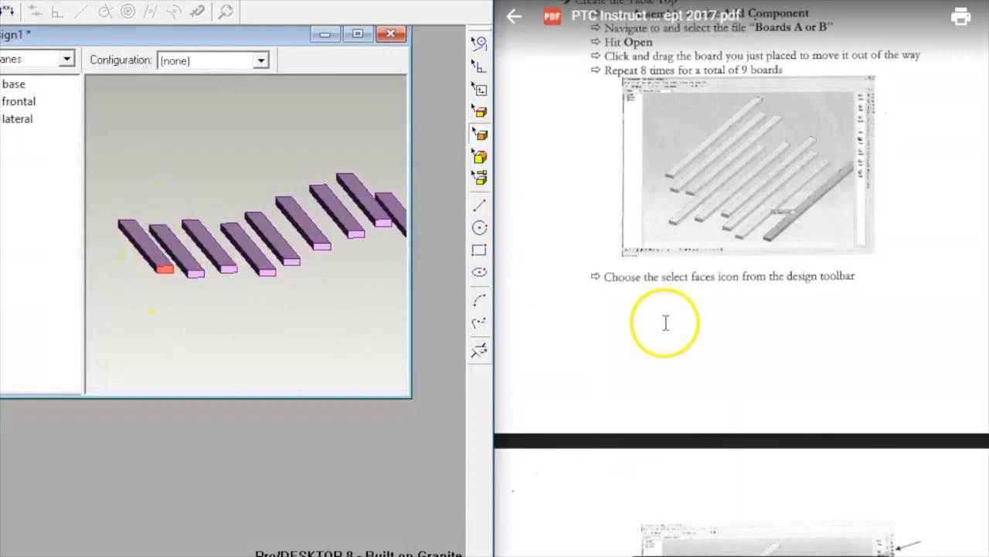
scroll(663, 320, down, 6)
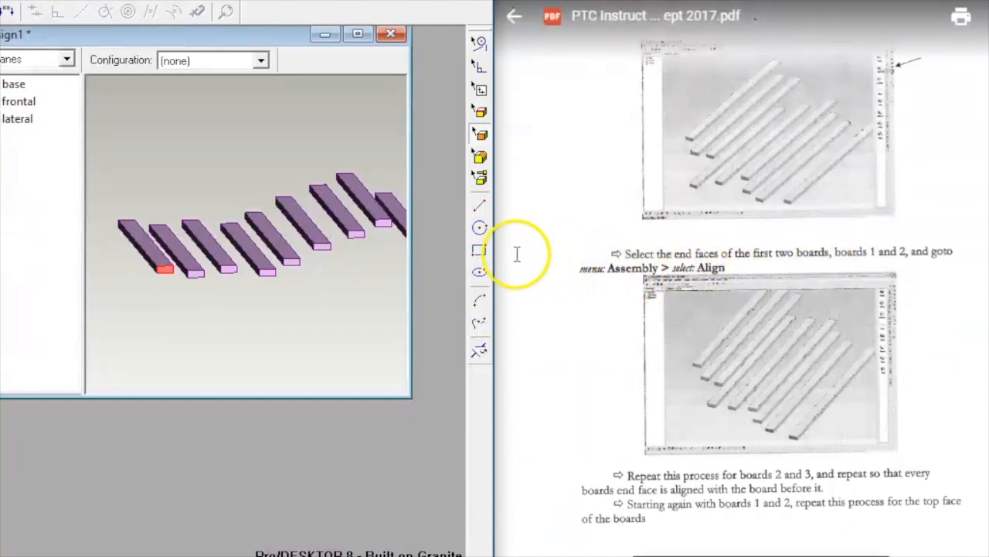
click(192, 271)
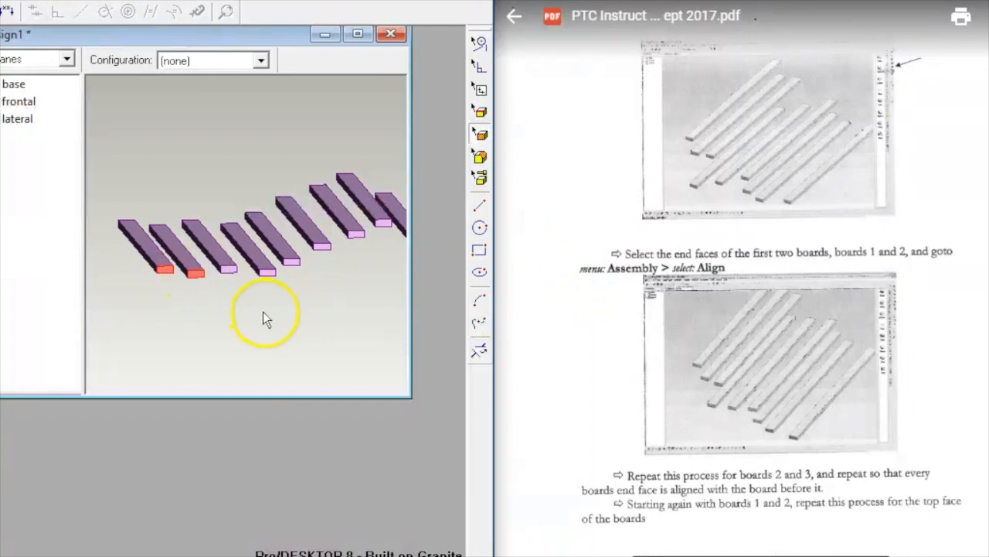
right_click(87, 306)
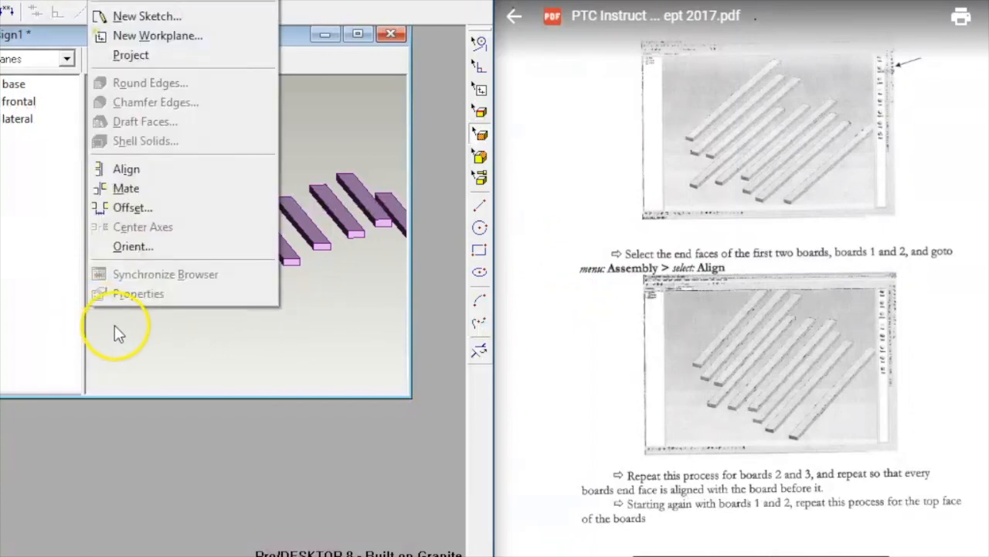
click(142, 171)
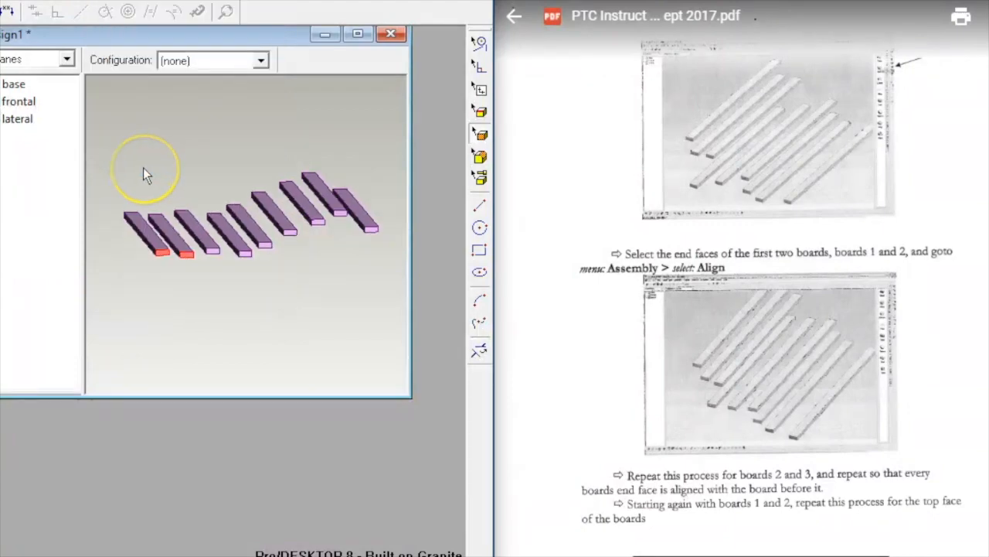
mouse_move(143, 172)
middle_down()
mouse_move(172, 272)
mouse_move(149, 185)
middle_up()
Step: Align the end face of board 3 flush with board 2's end face
click(267, 339)
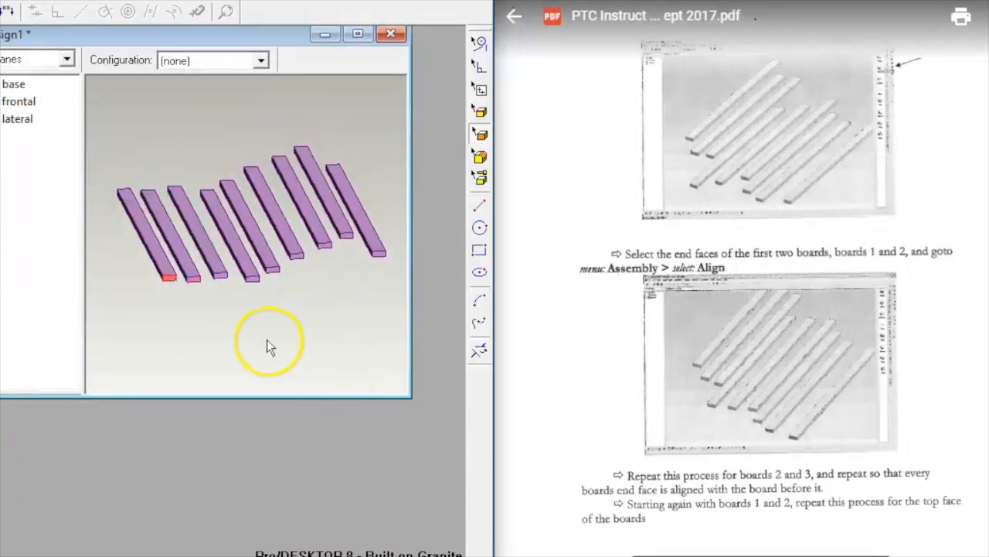
click(197, 276)
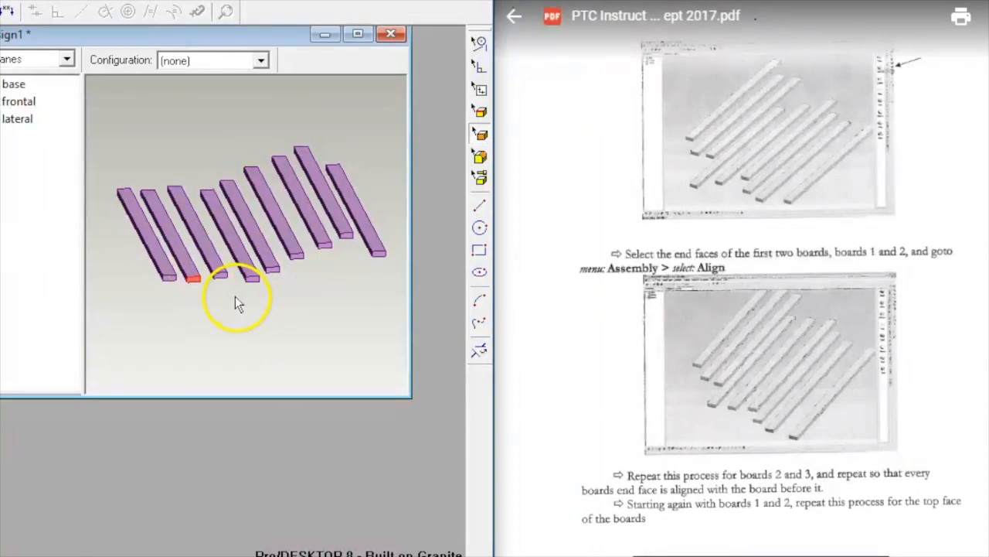
click(222, 275)
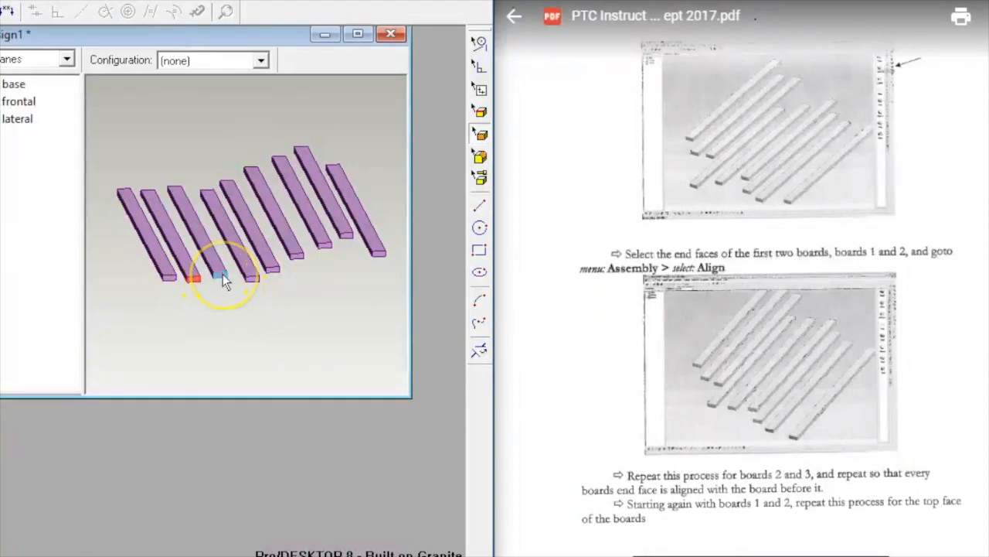
right_click(233, 296)
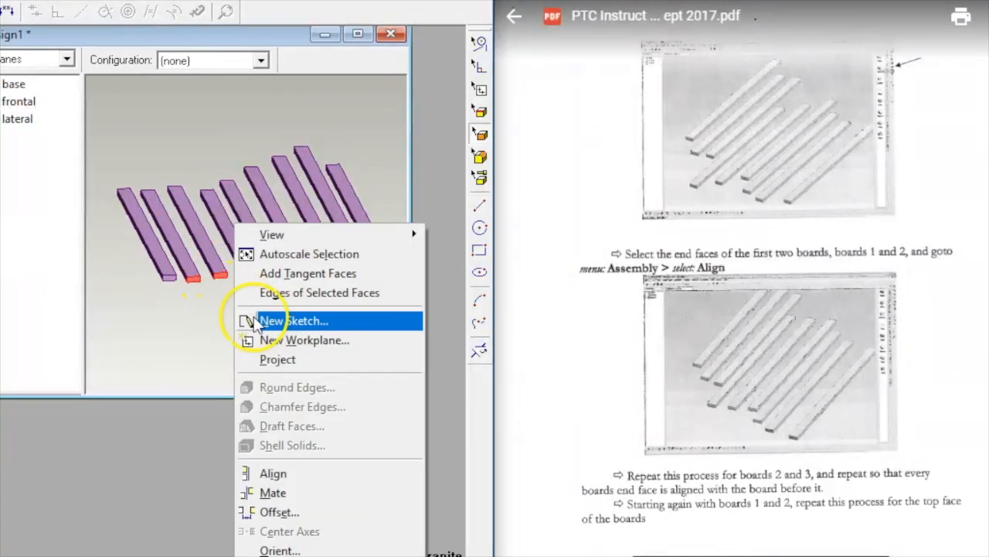
click(349, 472)
middle_drag(232, 337, 216, 284)
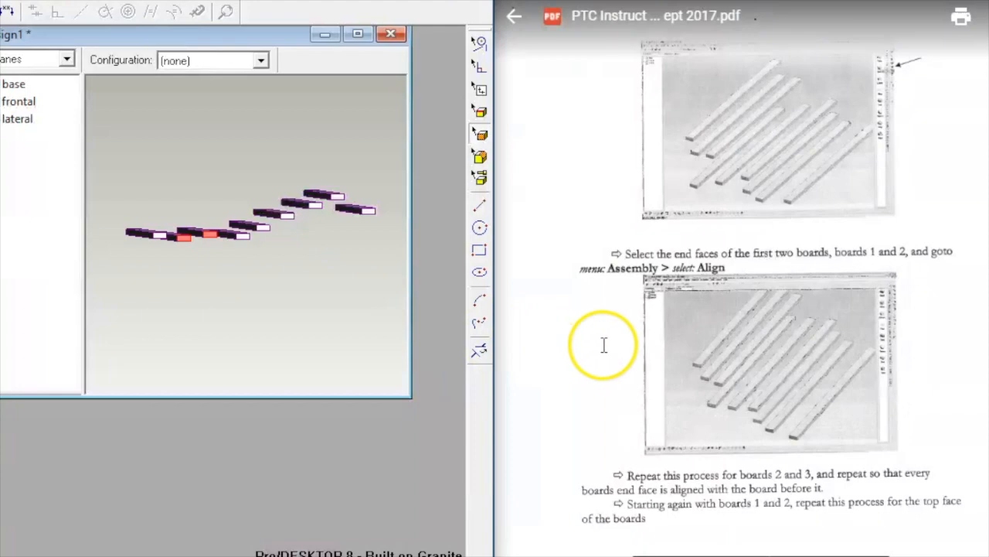
scroll(608, 342, up, 10)
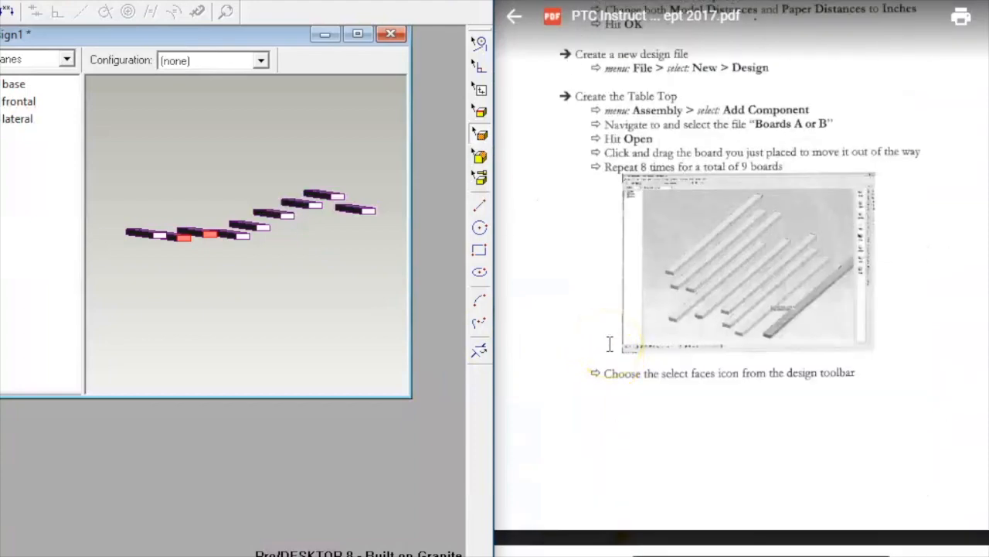
scroll(610, 344, down, 5)
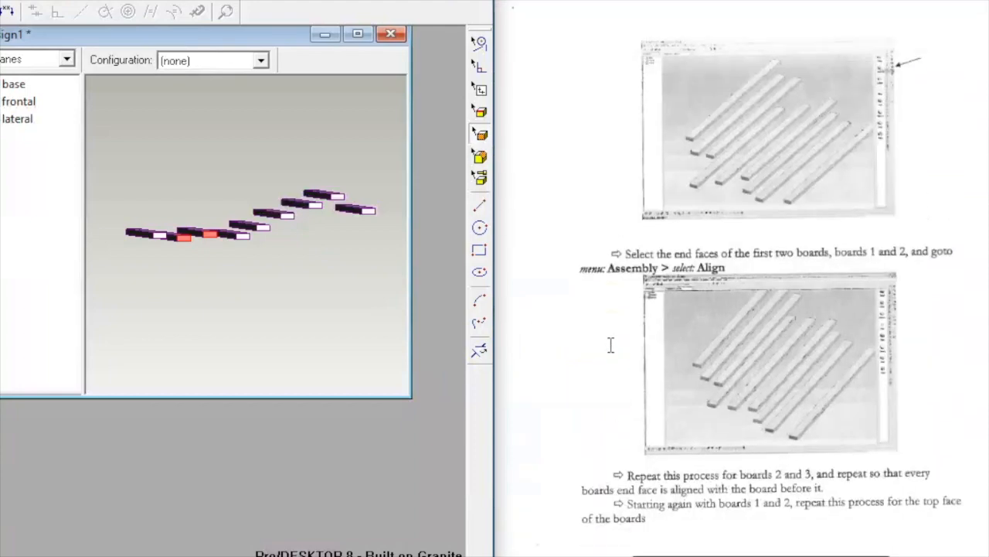
scroll(618, 344, down, 3)
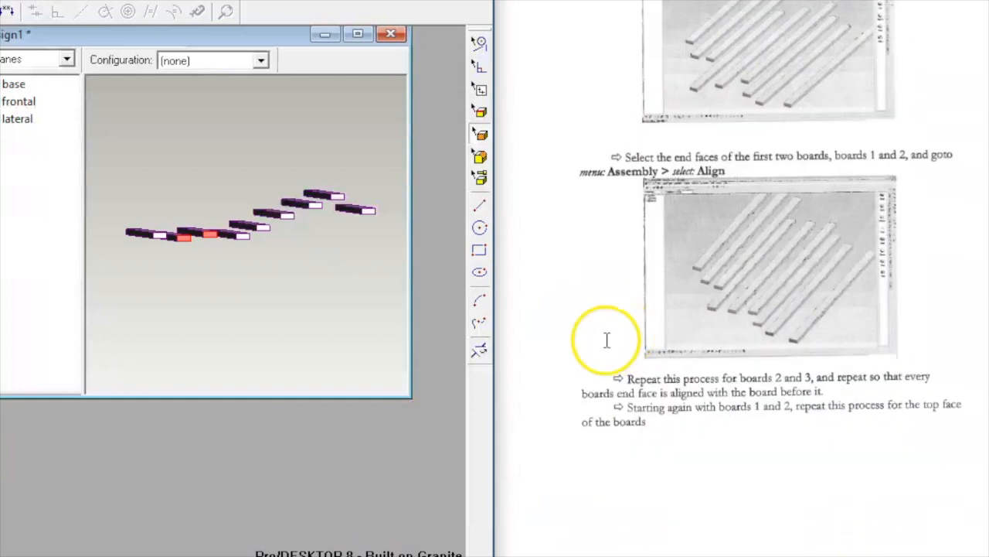
middle_drag(189, 261, 187, 281)
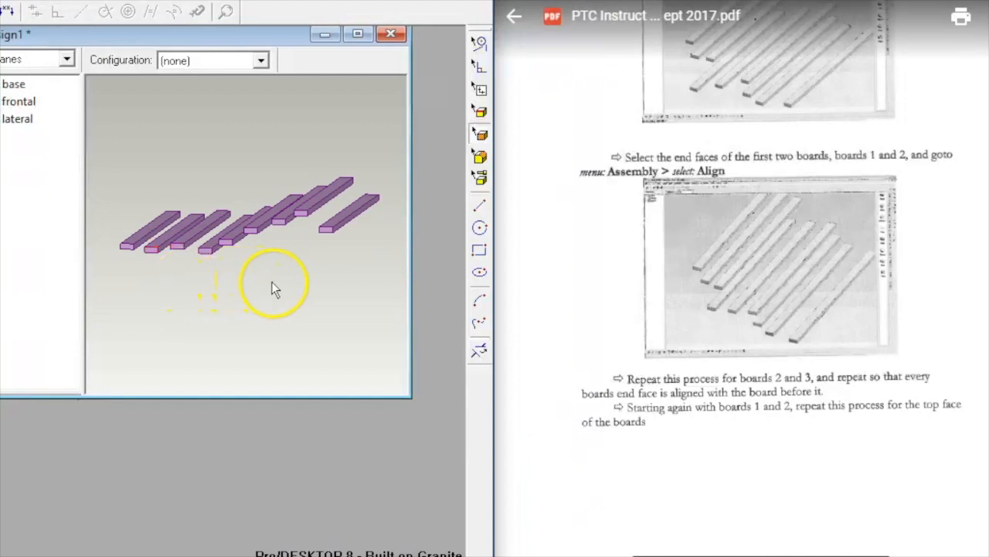
click(205, 260)
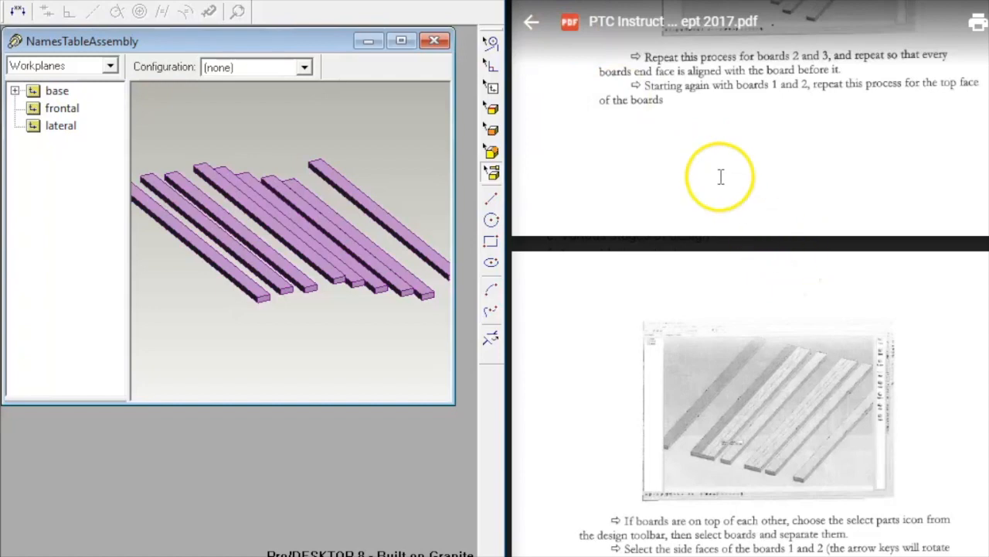
Step: Align the front board's end face with the second board's end face
click(239, 293)
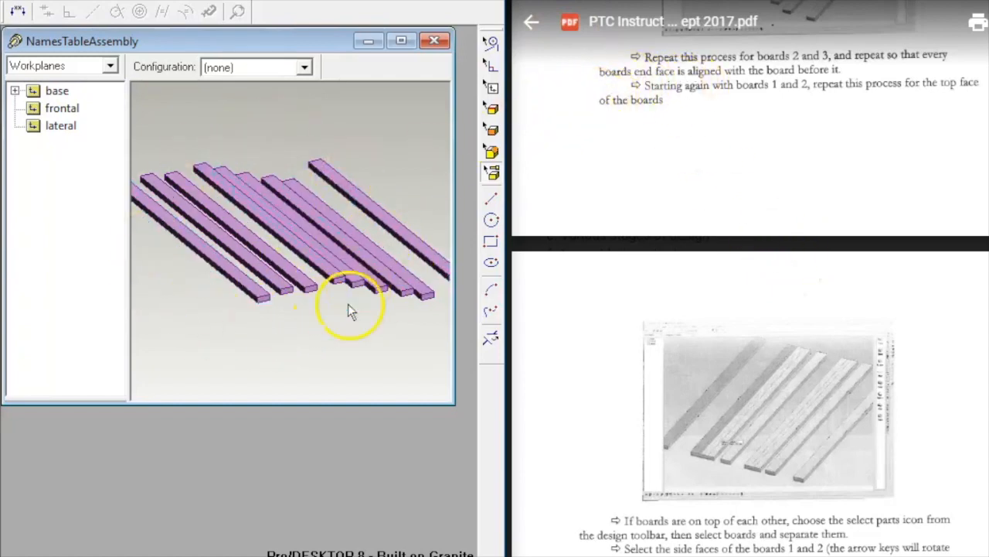
scroll(346, 328, up, 1)
middle_drag(265, 108, 298, 100)
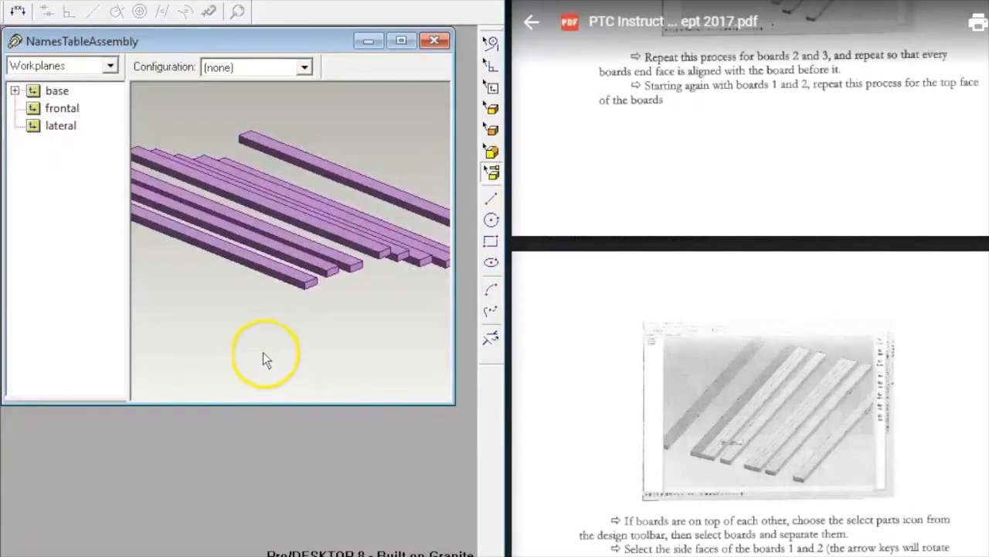
click(292, 276)
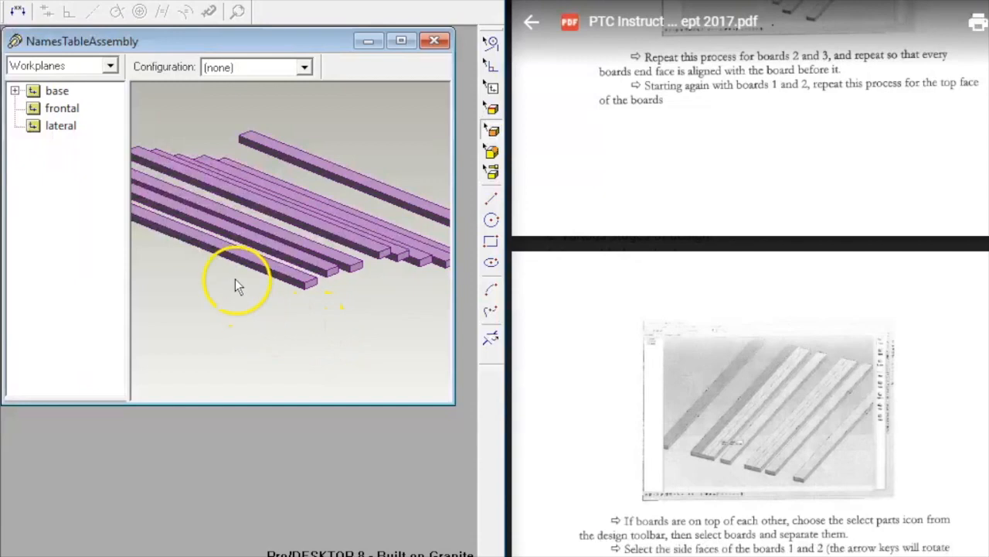
click(239, 254)
right_drag(351, 328, 273, 364)
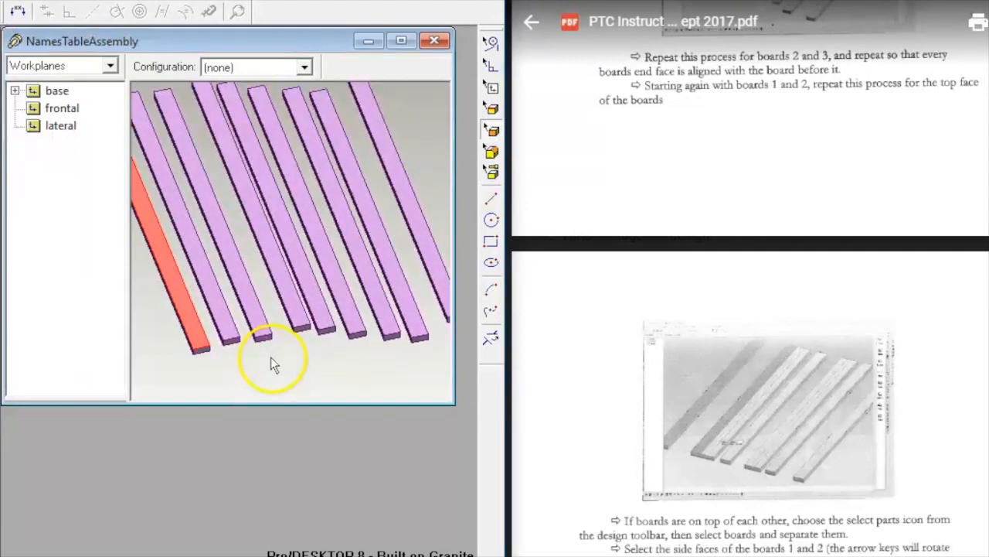
ctrl+click(234, 339)
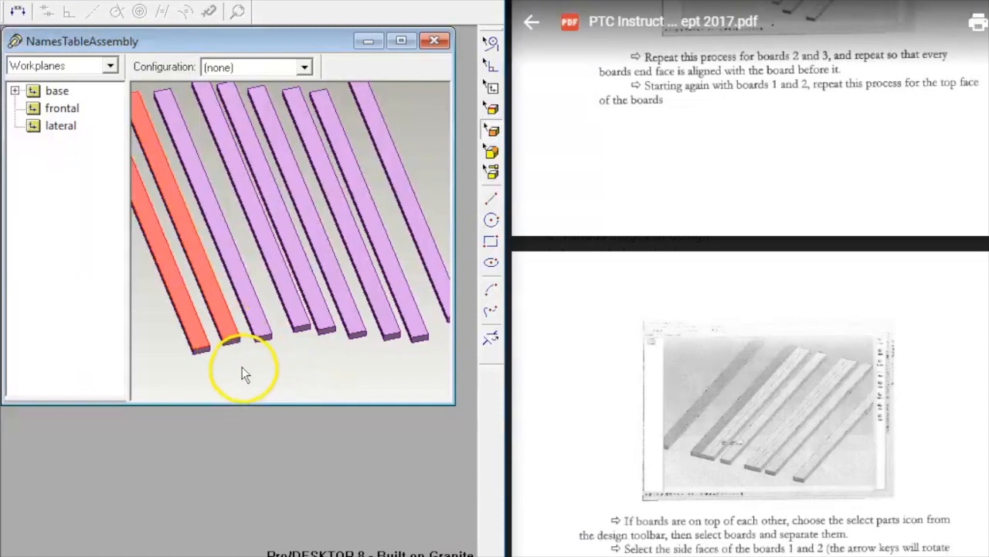
right_click(242, 369)
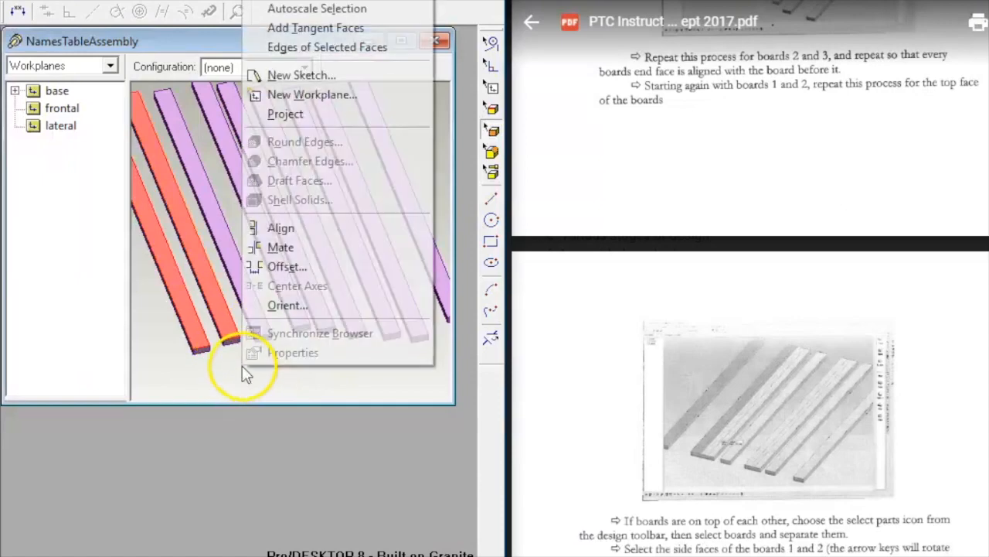
click(297, 234)
right_drag(342, 397, 386, 284)
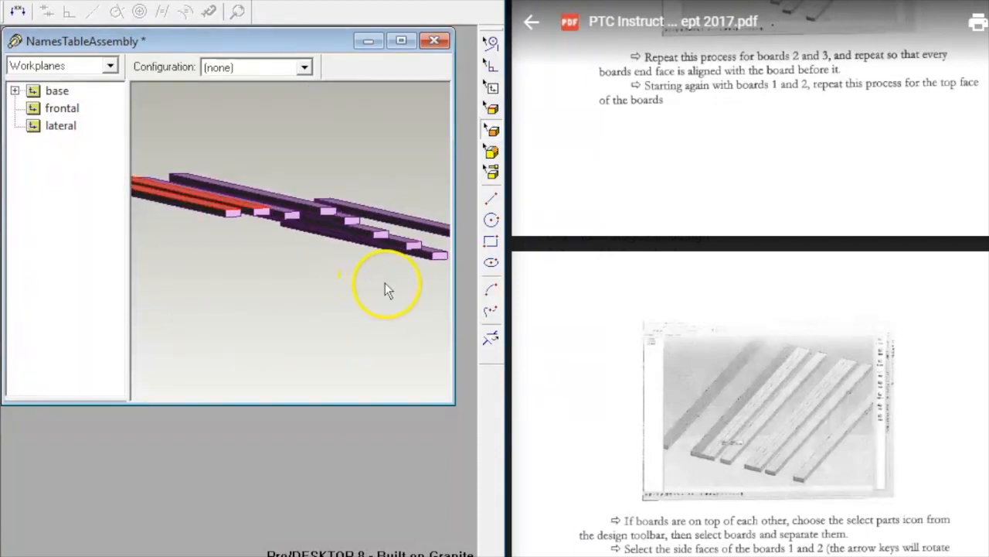
middle_drag(389, 284, 384, 296)
Step: Align the next board's end face flush with the second board's end face
click(366, 295)
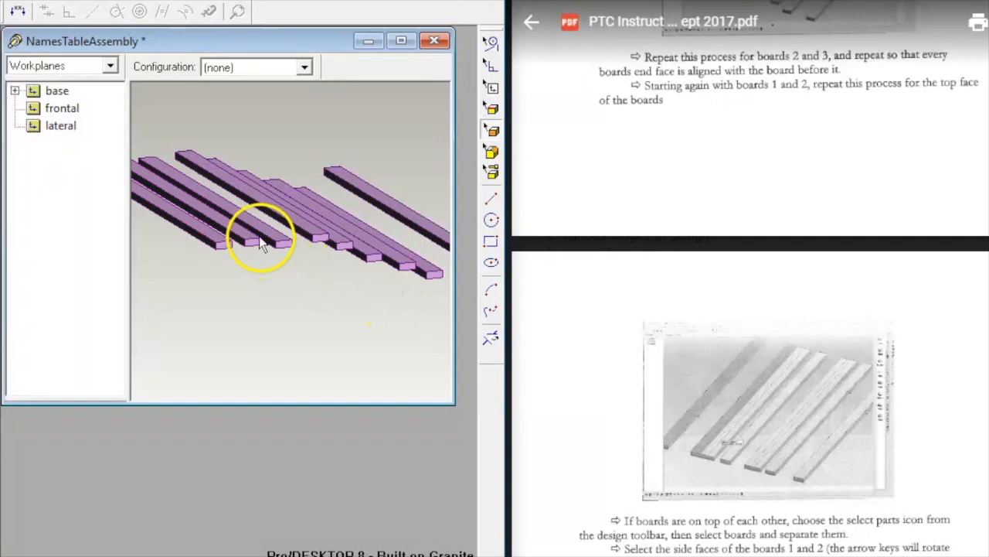
click(232, 226)
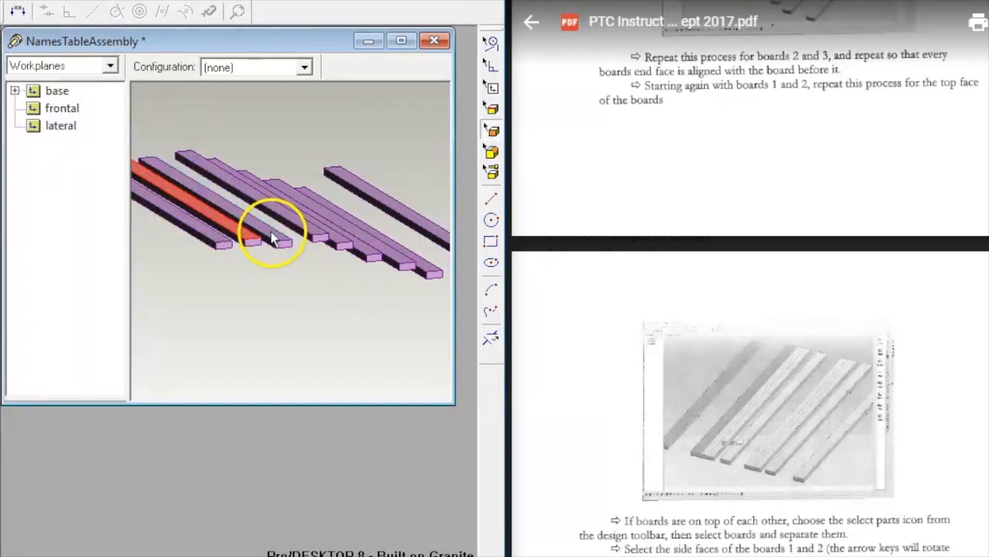
ctrl+click(278, 233)
right_click(294, 292)
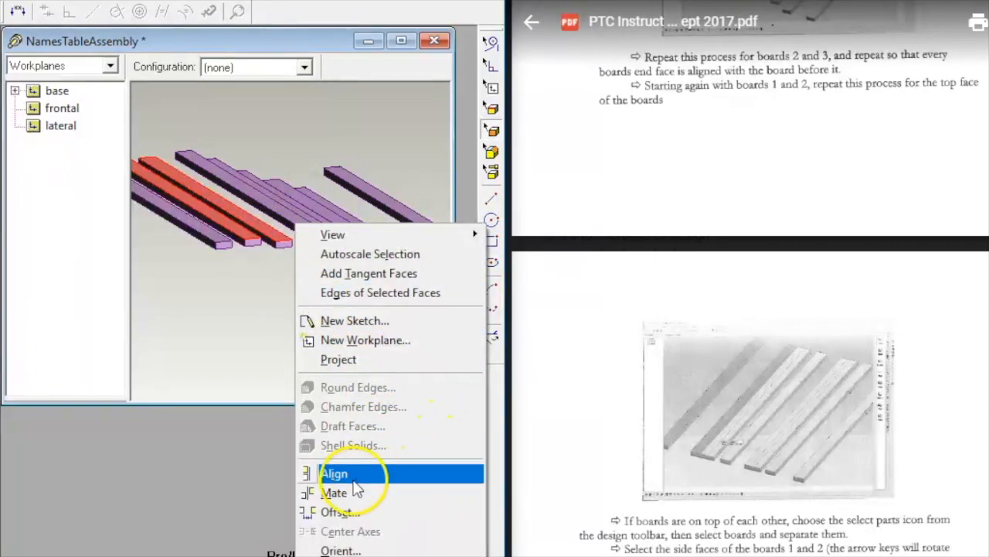
click(332, 472)
click(312, 319)
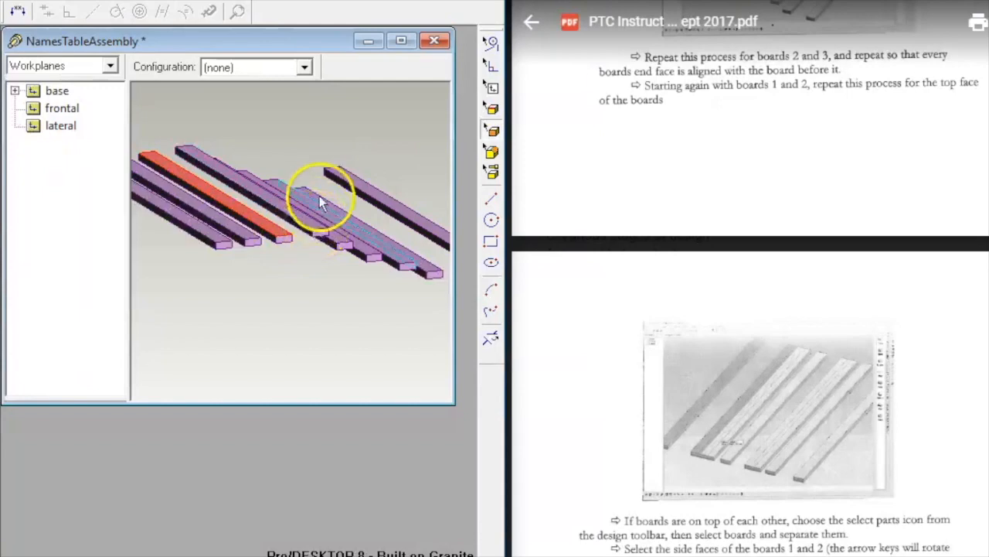
Step: Add the last board's end face to the alignment and orbit end-on to confirm all nine slats are flush
click(312, 221)
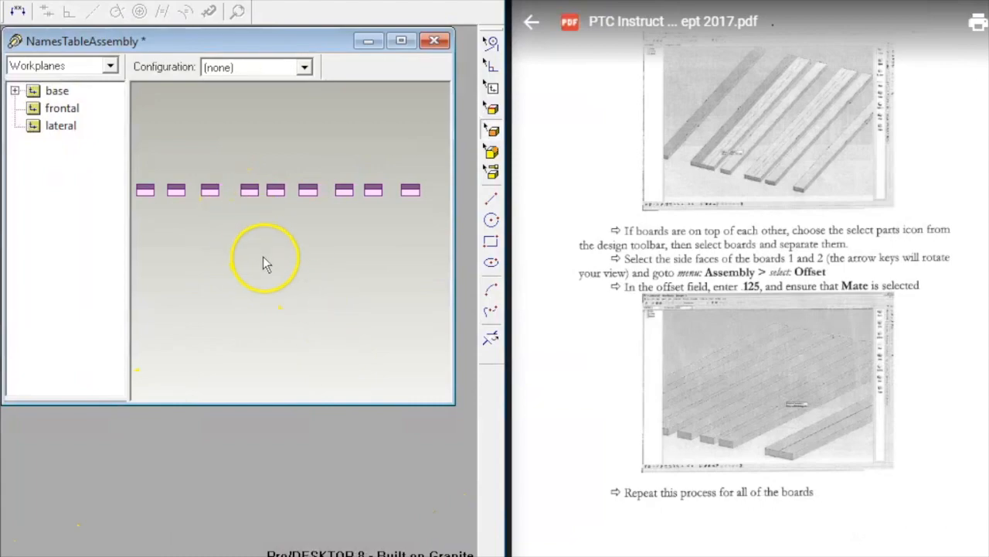
middle_drag(254, 221, 235, 241)
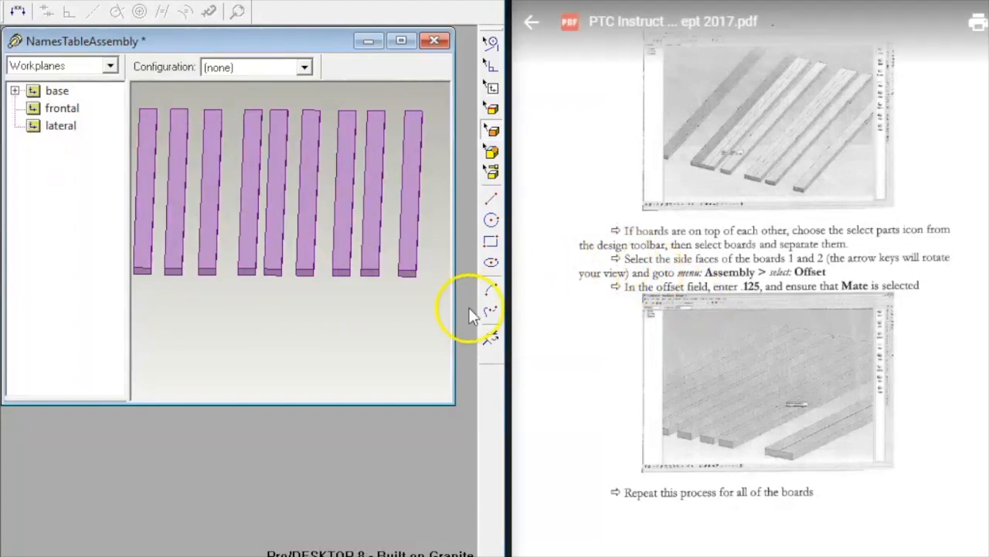
middle_drag(319, 351, 280, 311)
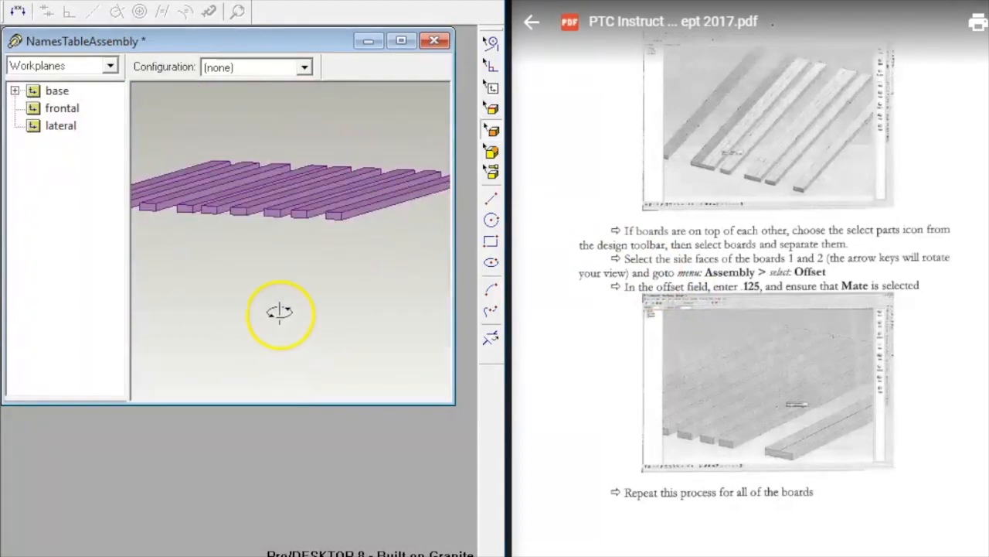
scroll(638, 232, down, 1)
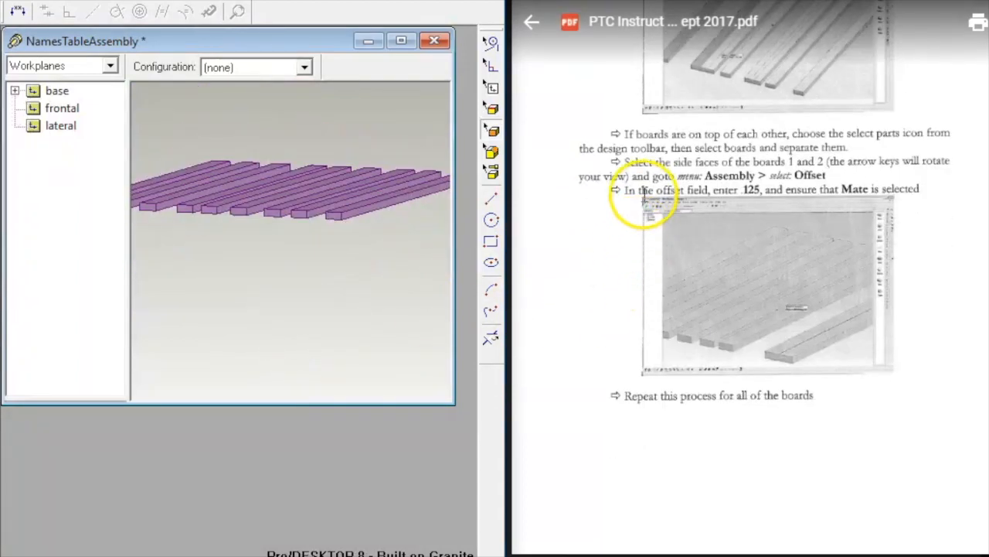
middle_drag(265, 283, 235, 36)
drag(235, 37, 250, 35)
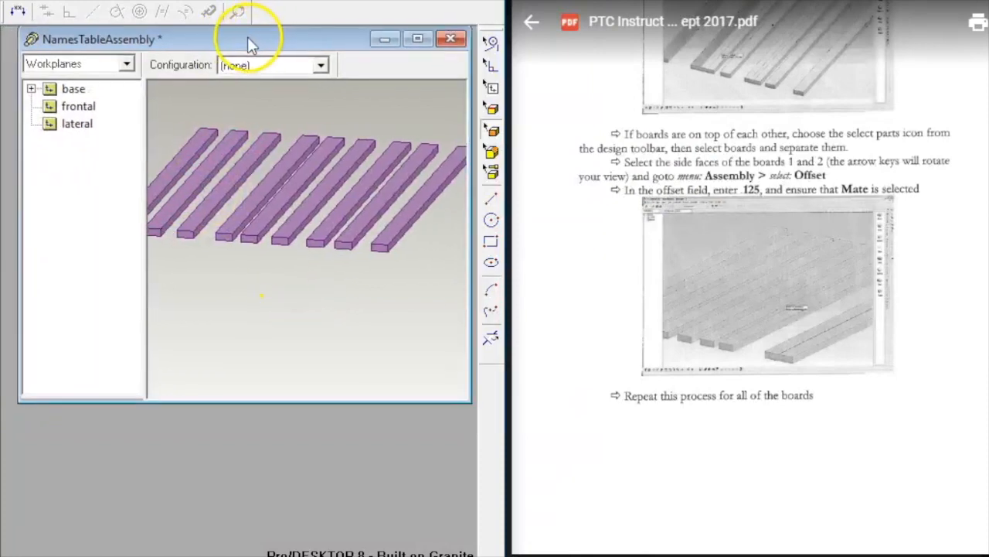
Step: Zoom to fit all boards and select the first slat's side face
right_click(182, 301)
mouse_move(215, 310)
click(363, 309)
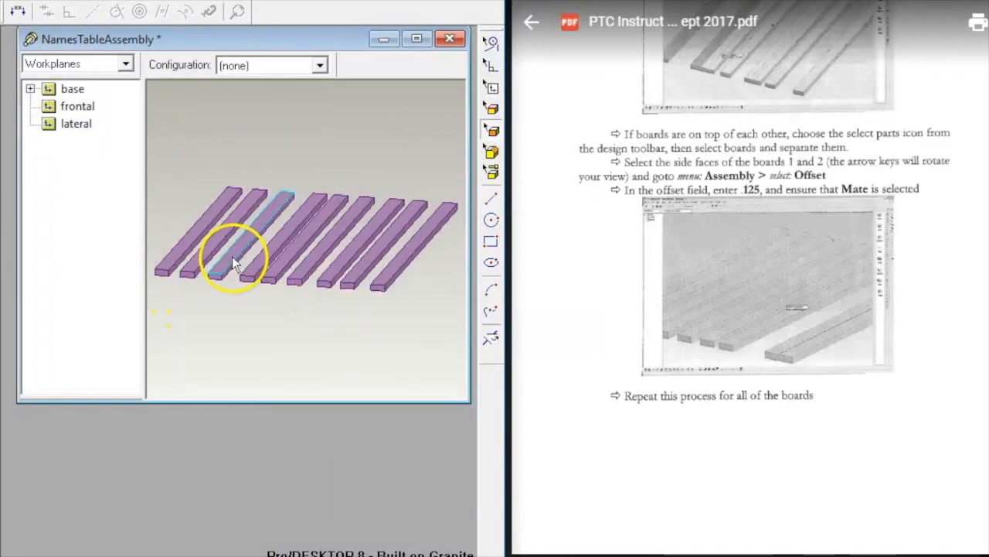
click(180, 257)
key(Left)
key(Left)
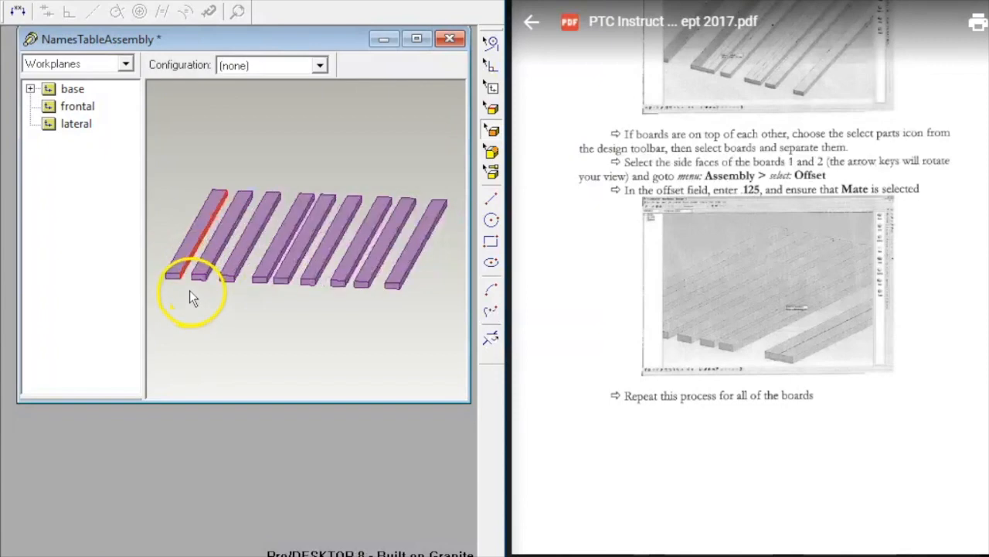
key(Right)
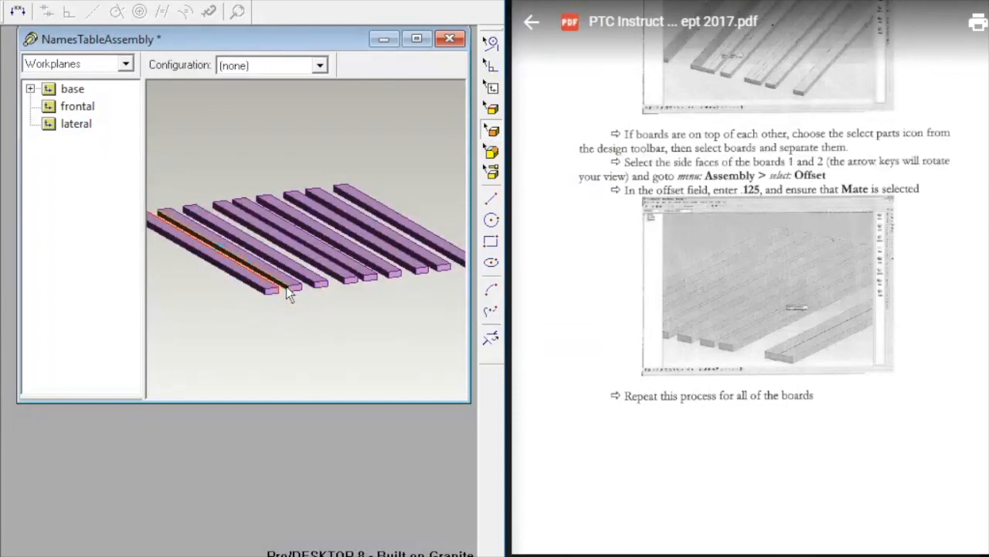
Step: Join the two slats' side faces with a 0.125 in mate offset (mate 1)
right_click(365, 320)
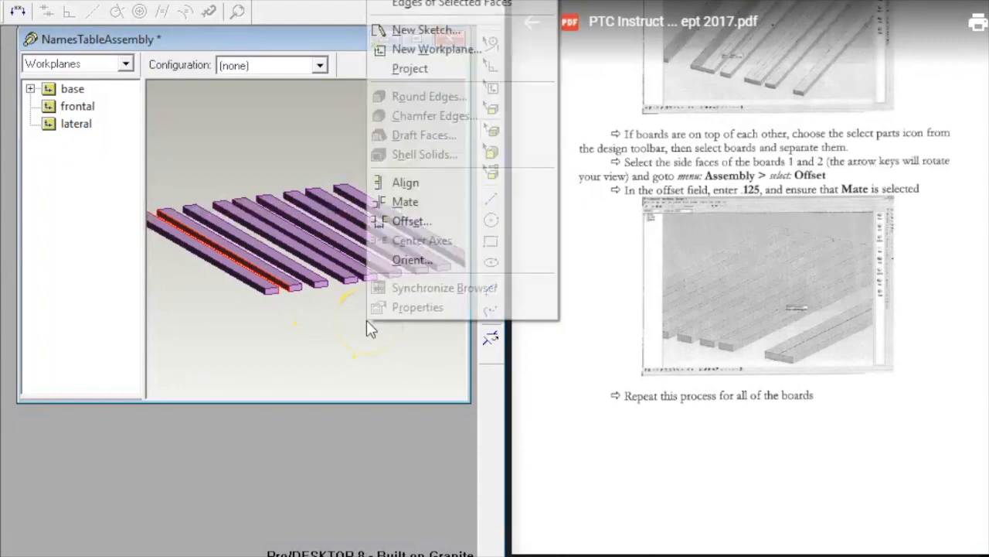
click(410, 222)
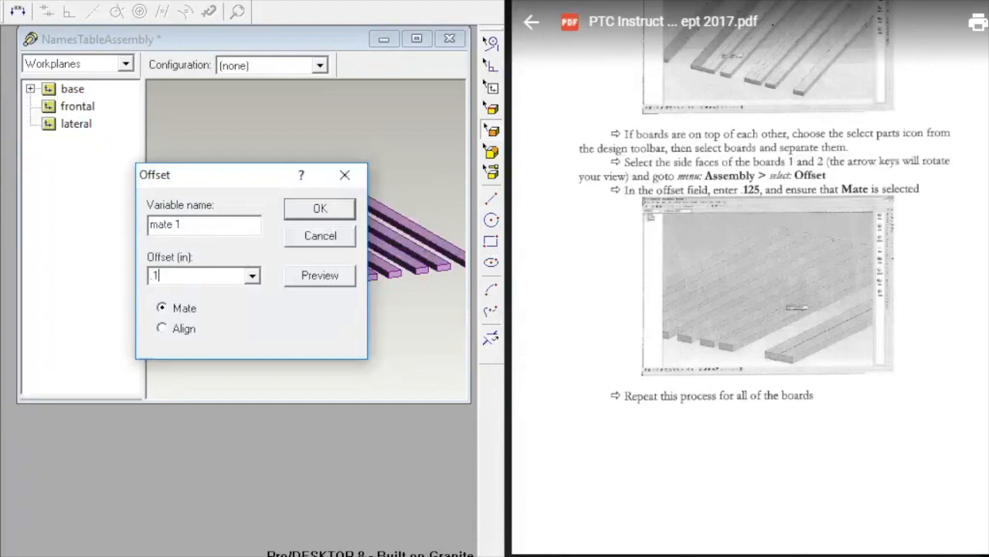
click(320, 209)
click(284, 345)
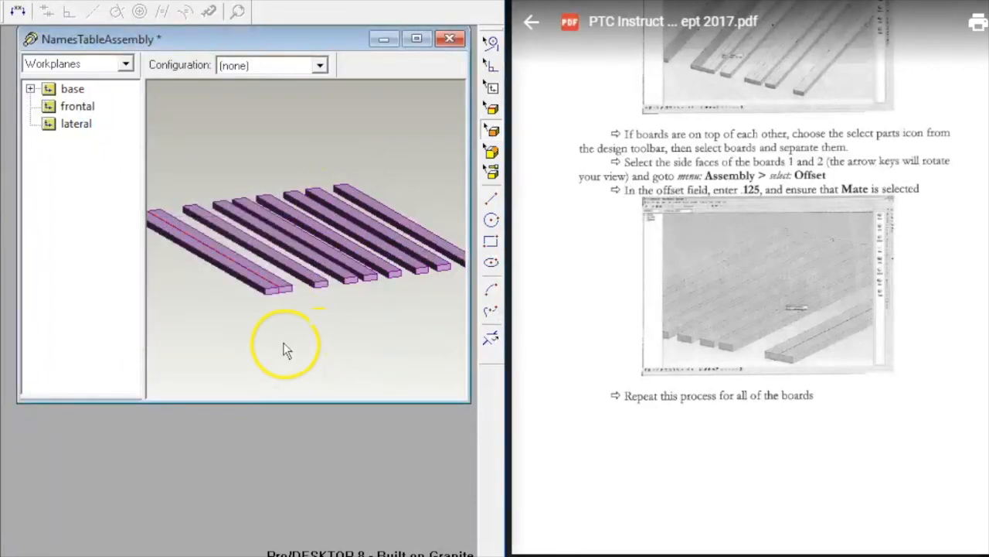
middle_drag(284, 303, 247, 359)
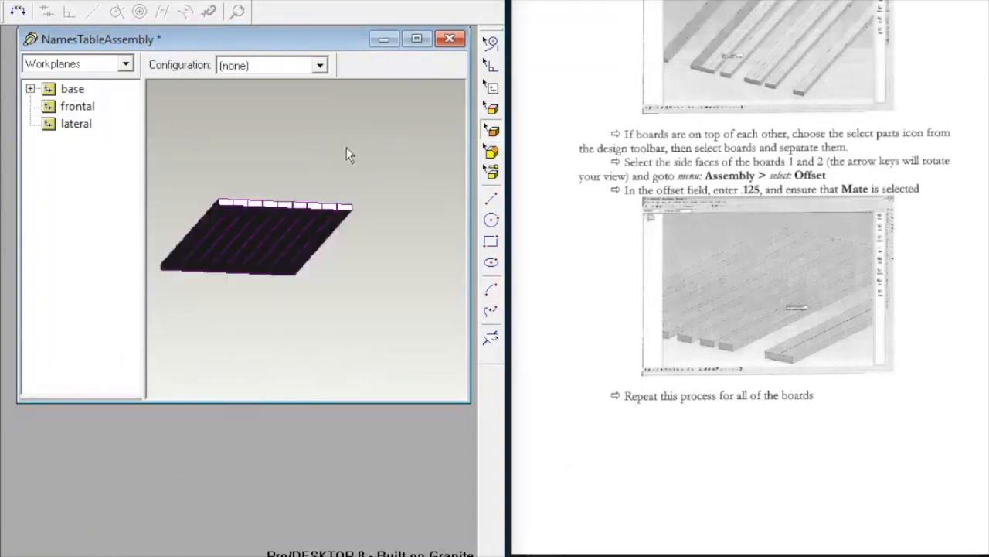
Step: Check the joined slats edge-on, then save NamesTableAssembly
middle_drag(319, 145, 273, 167)
scroll(673, 419, down, 5)
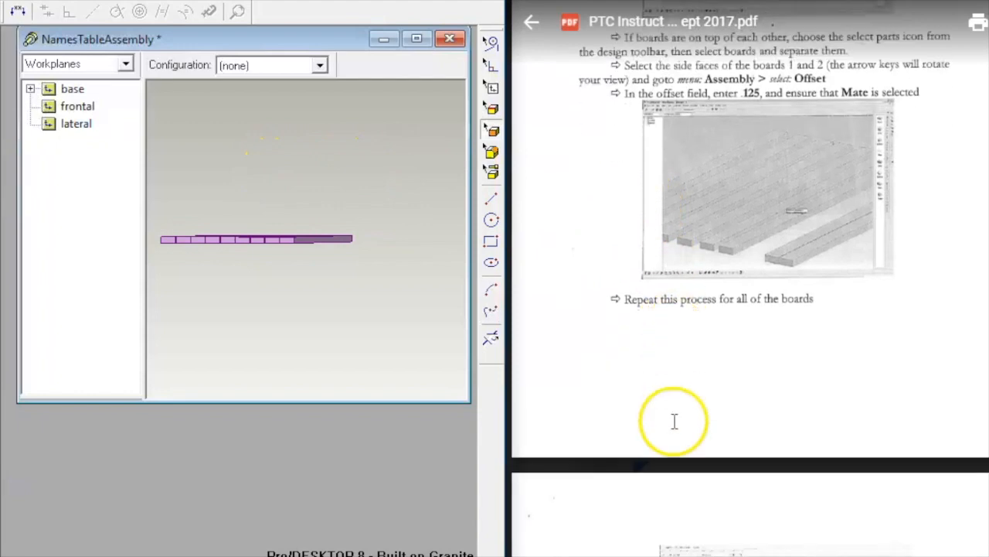
scroll(675, 419, down, 3)
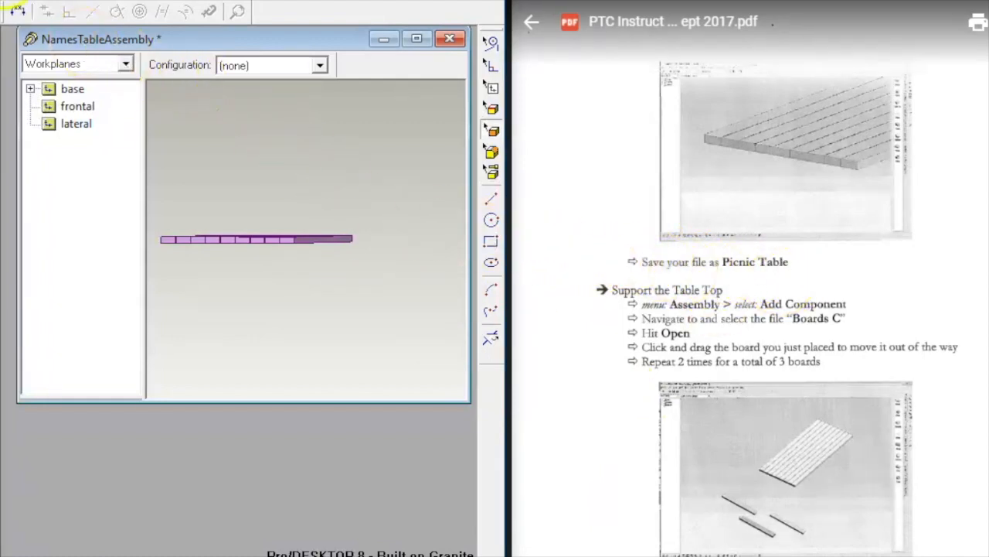
key(alt+f)
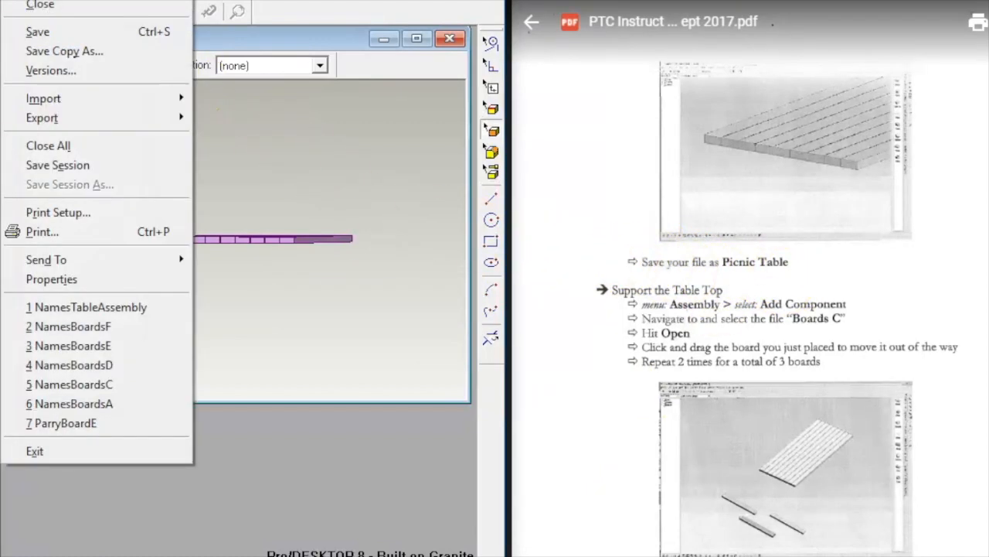
click(59, 32)
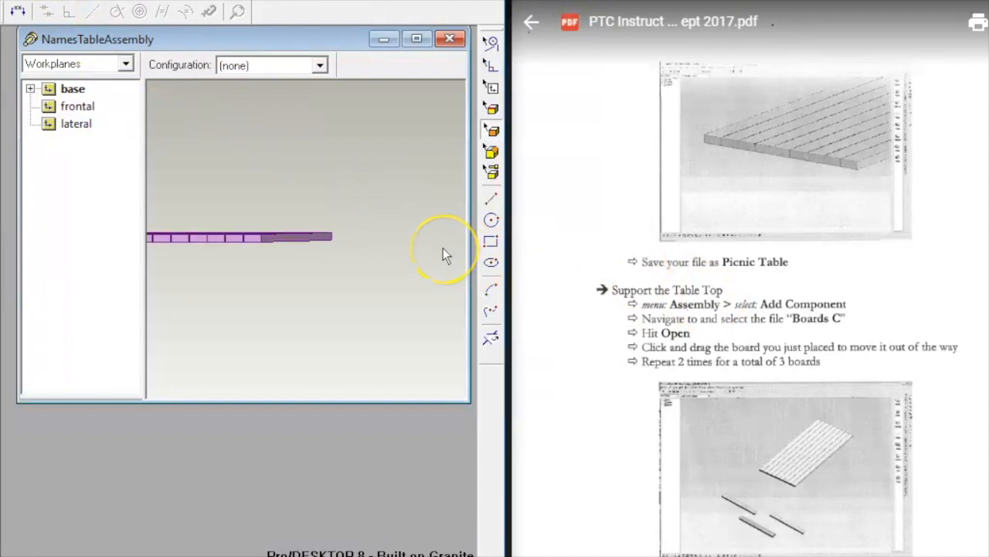
Step: Add a first NamesBoardsC component and drag it off the tabletop
middle_drag(267, 290, 317, 263)
right_click(317, 263)
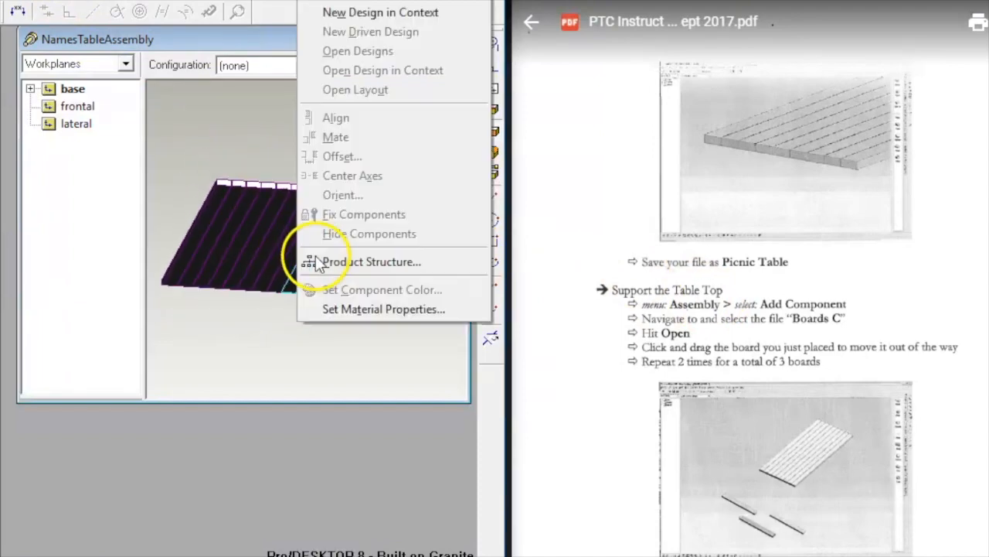
click(398, 116)
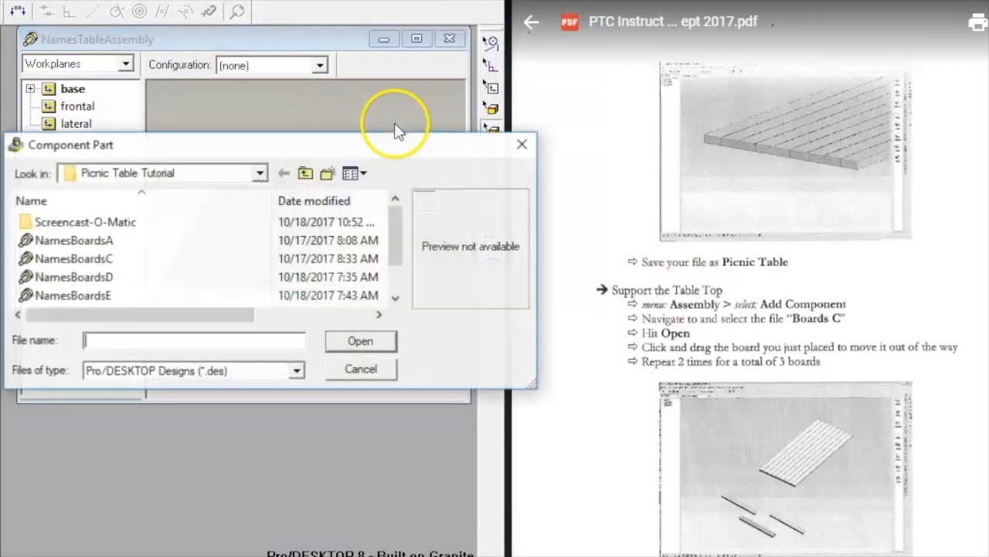
click(209, 263)
click(353, 348)
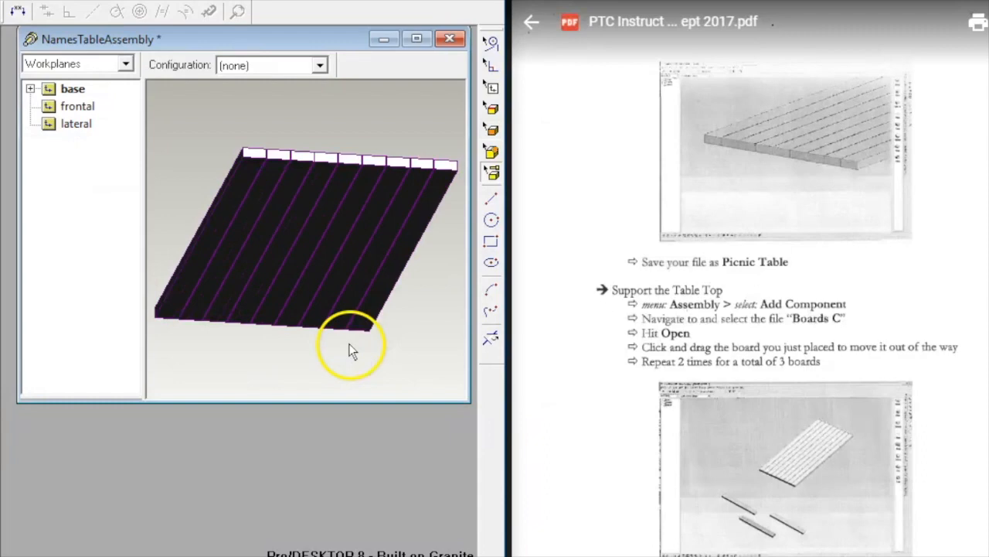
middle_drag(261, 116, 251, 181)
drag(366, 220, 378, 374)
Step: Add a second NamesBoardsC board and move it below the tabletop
middle_drag(453, 227, 337, 122)
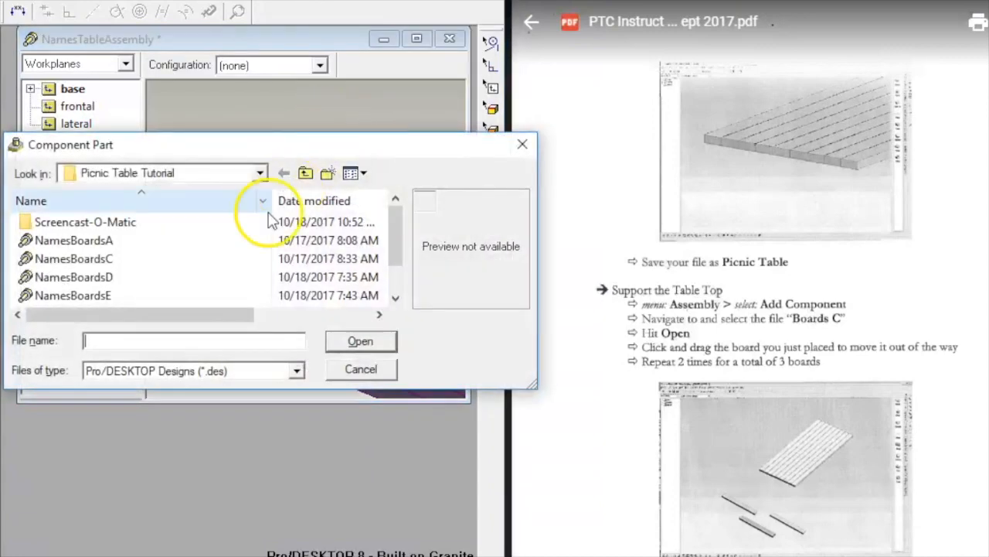
click(123, 258)
click(357, 343)
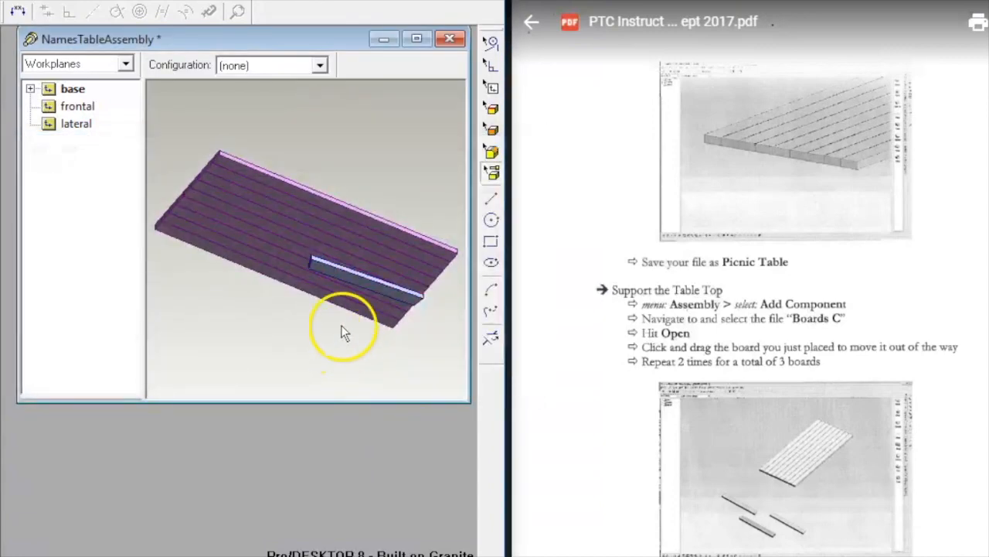
double_click(329, 264)
click(348, 402)
middle_drag(333, 219, 300, 256)
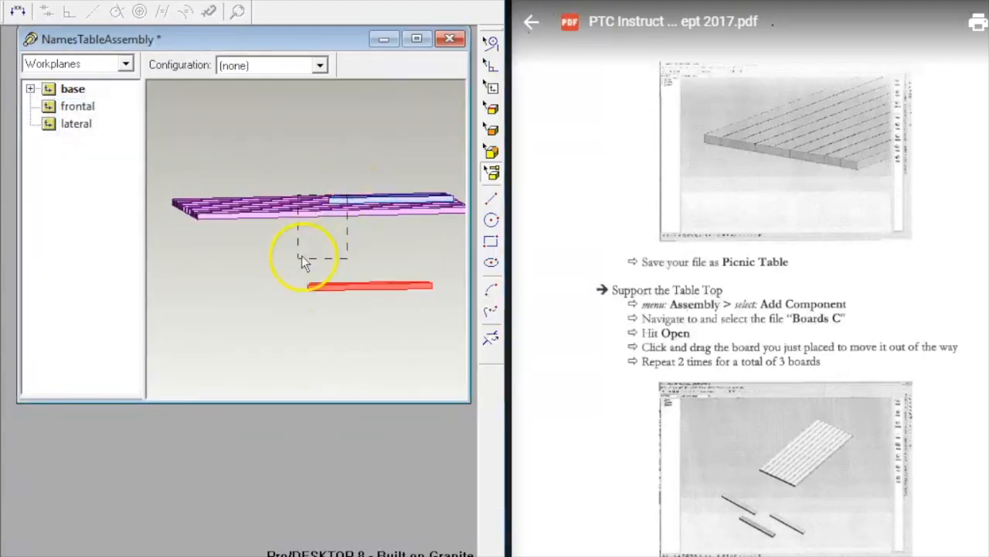
drag(302, 256, 299, 258)
drag(342, 198, 257, 275)
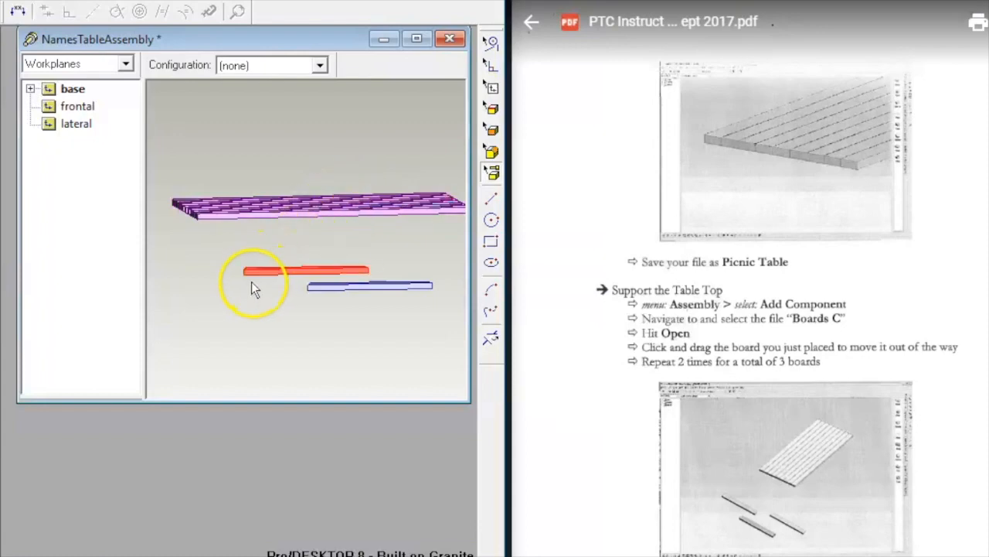
Step: Add a third NamesBoardsC board and place it beside the other two
key(alt+a)
key(a)
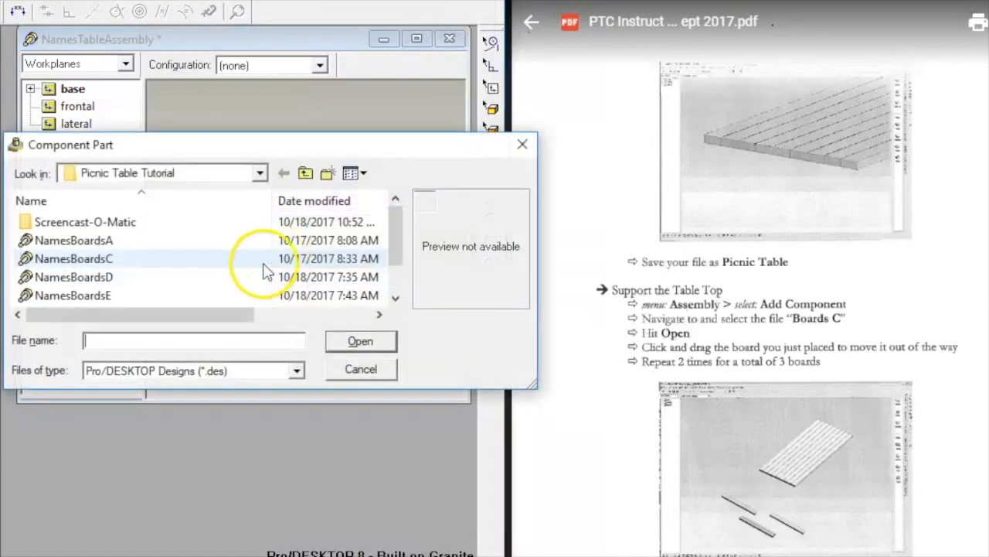
click(149, 261)
click(357, 341)
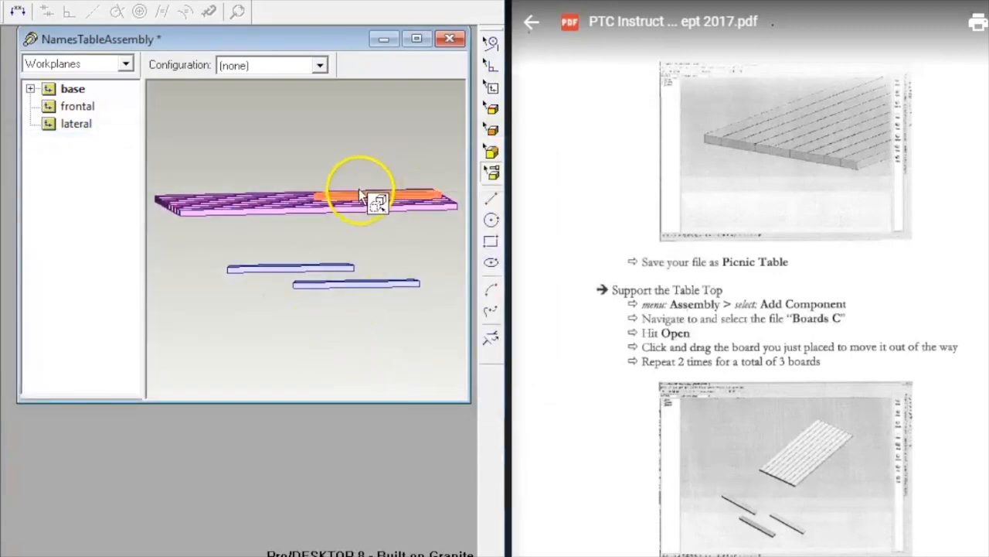
drag(359, 193, 406, 267)
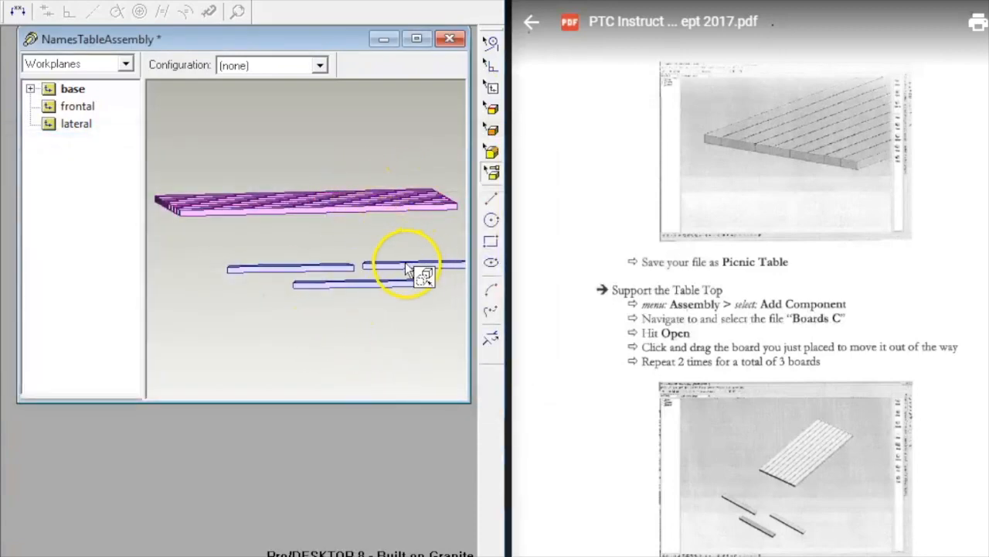
middle_drag(386, 235, 204, 68)
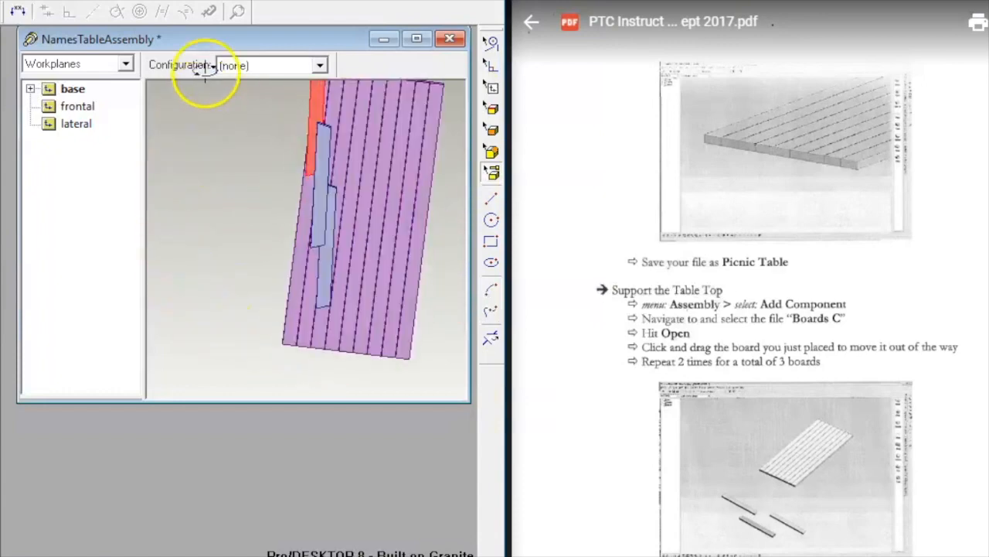
Step: Select a long tabletop face in face mode, then return to whole-part selection
scroll(630, 324, up, 1)
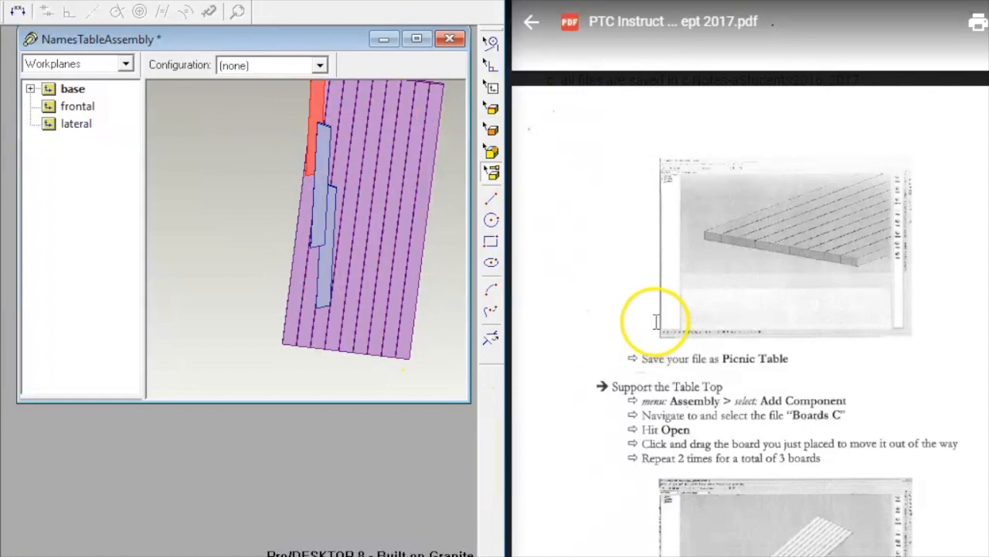
scroll(655, 321, down, 6)
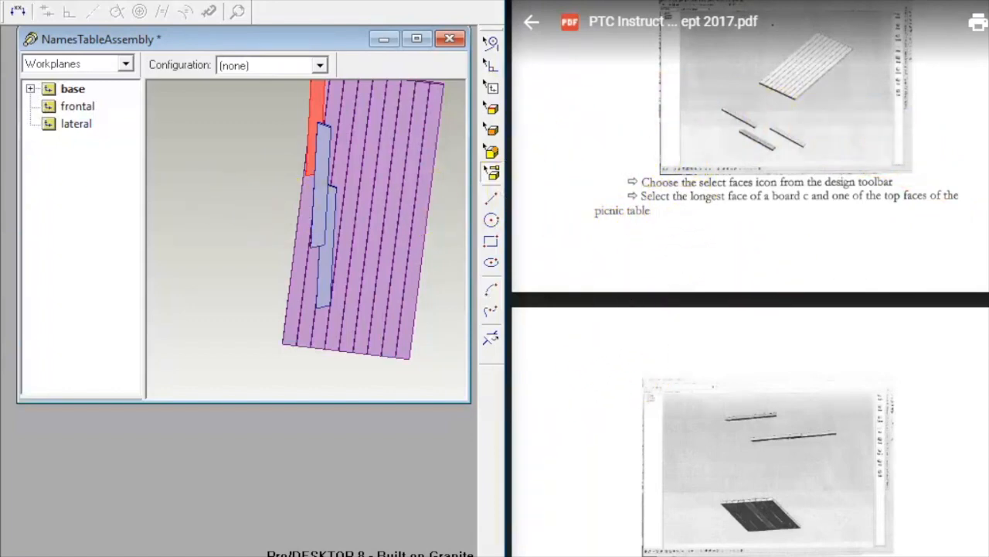
key(f)
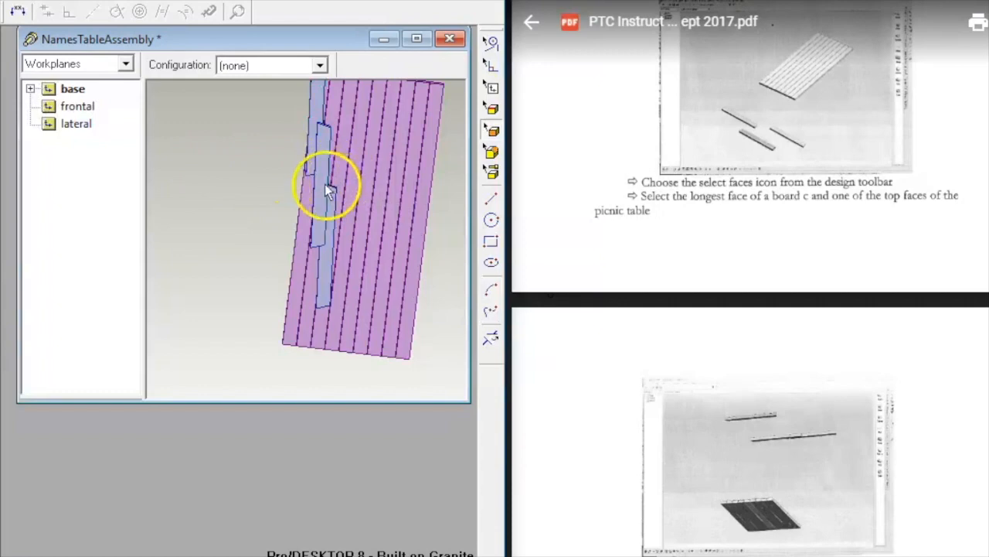
click(421, 263)
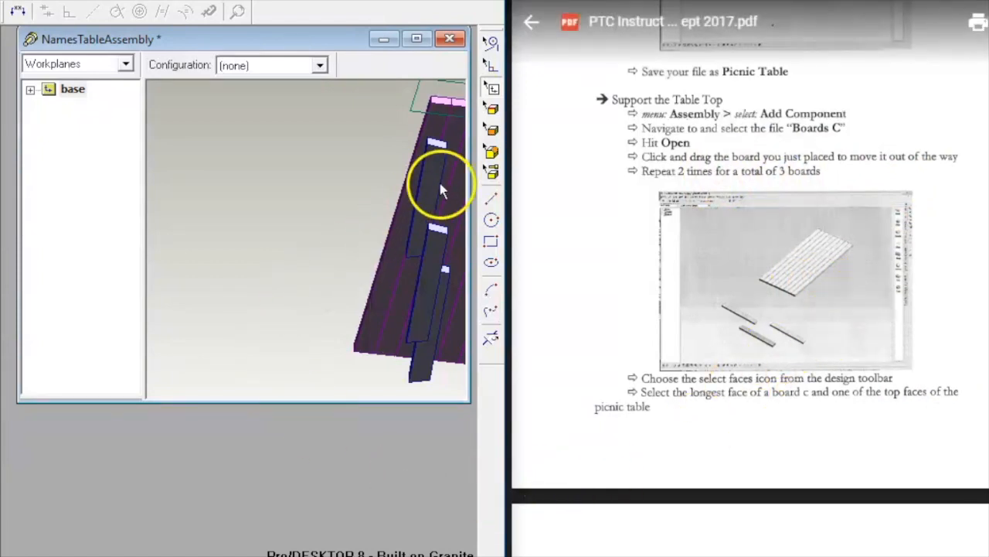
scroll(749, 293, down, 5)
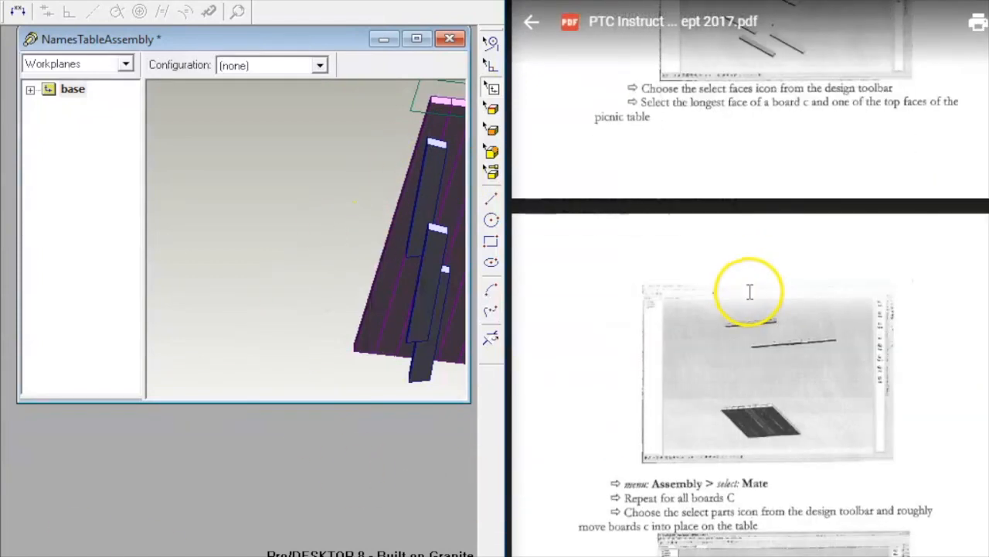
scroll(748, 288, down, 2)
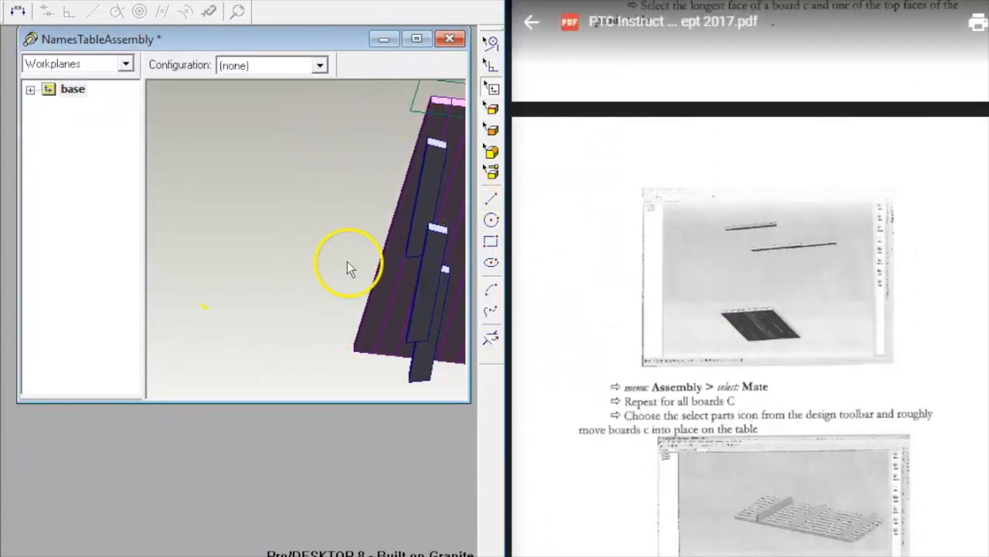
key(p)
drag(427, 152, 316, 146)
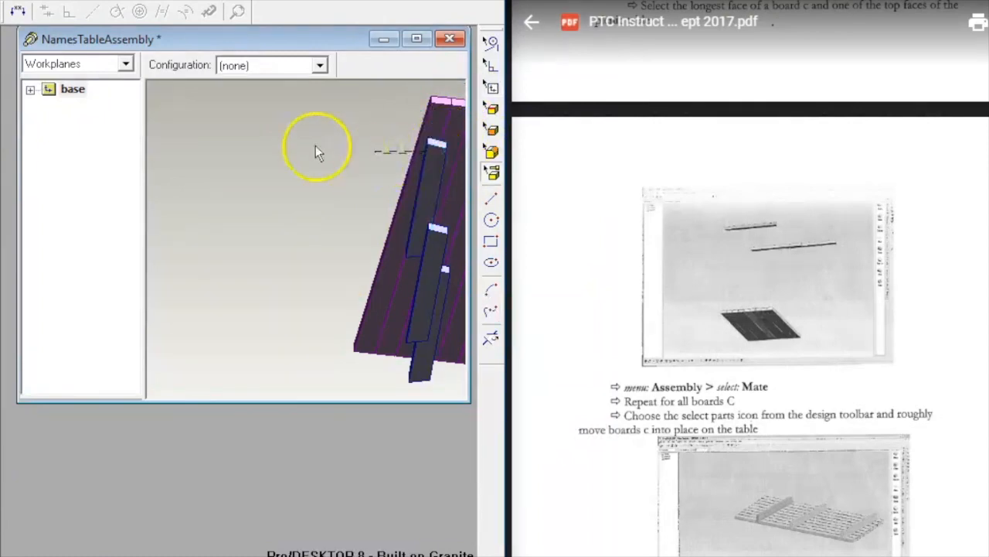
double_click(431, 145)
click(326, 405)
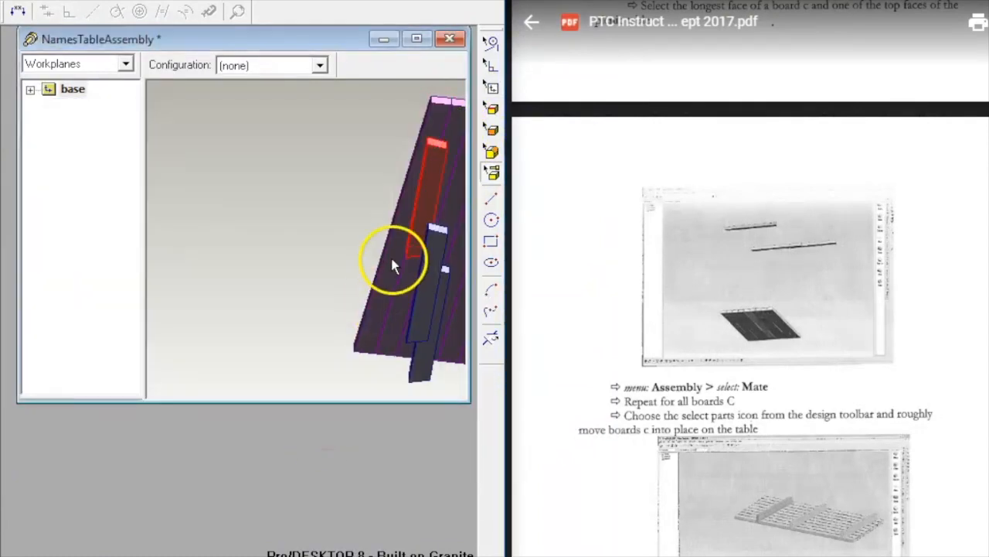
double_click(428, 236)
click(325, 406)
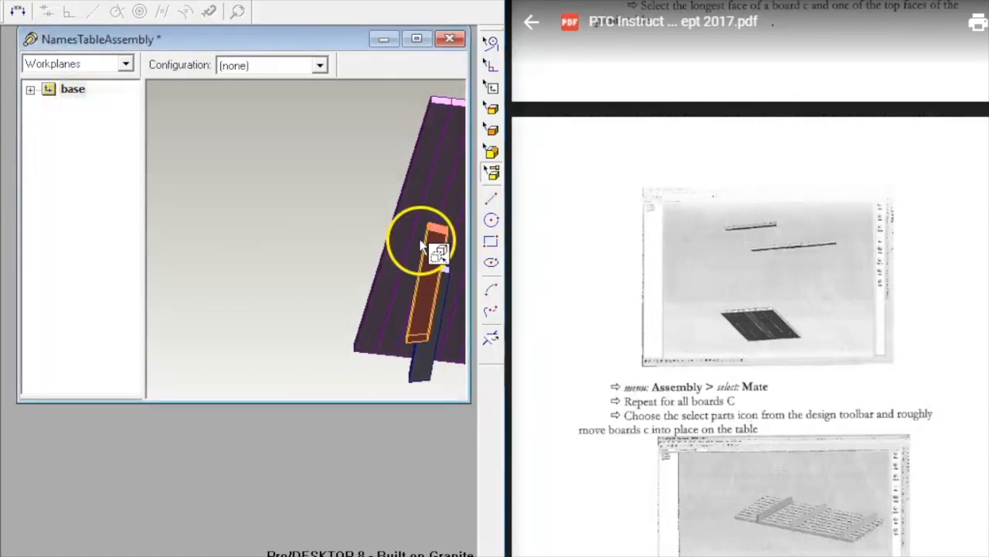
drag(435, 249, 193, 249)
double_click(437, 276)
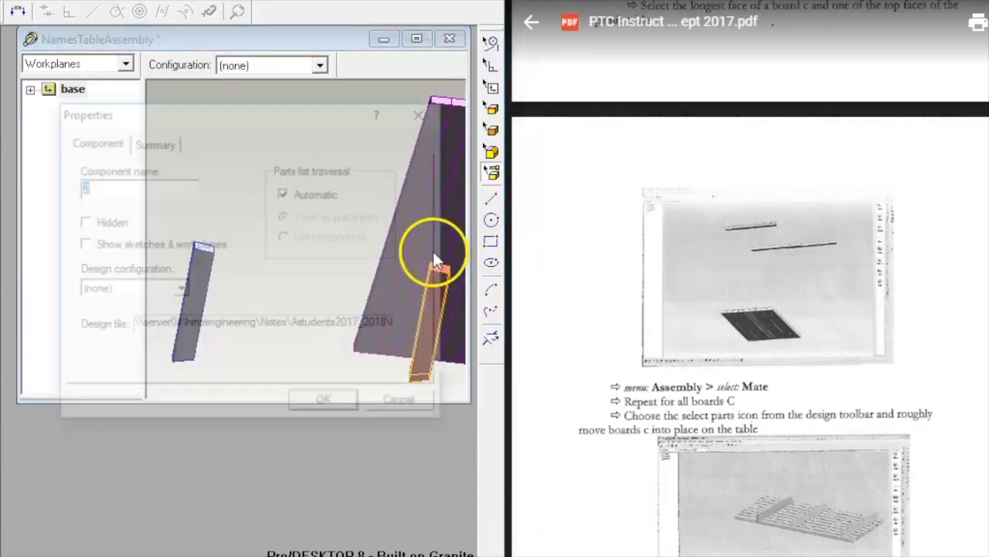
click(317, 399)
drag(438, 270, 159, 110)
scroll(298, 219, up, 2)
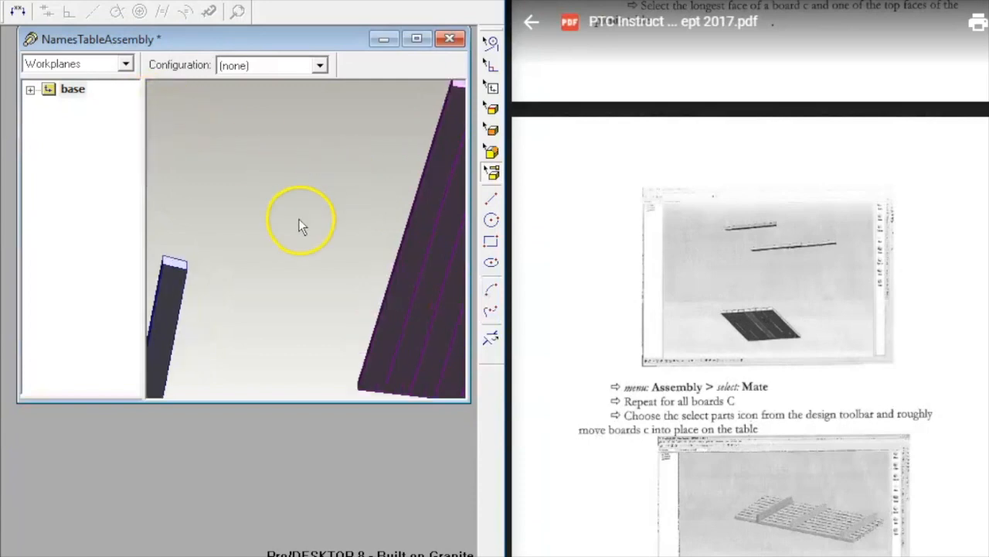
scroll(298, 219, down, 4)
middle_drag(220, 253, 196, 162)
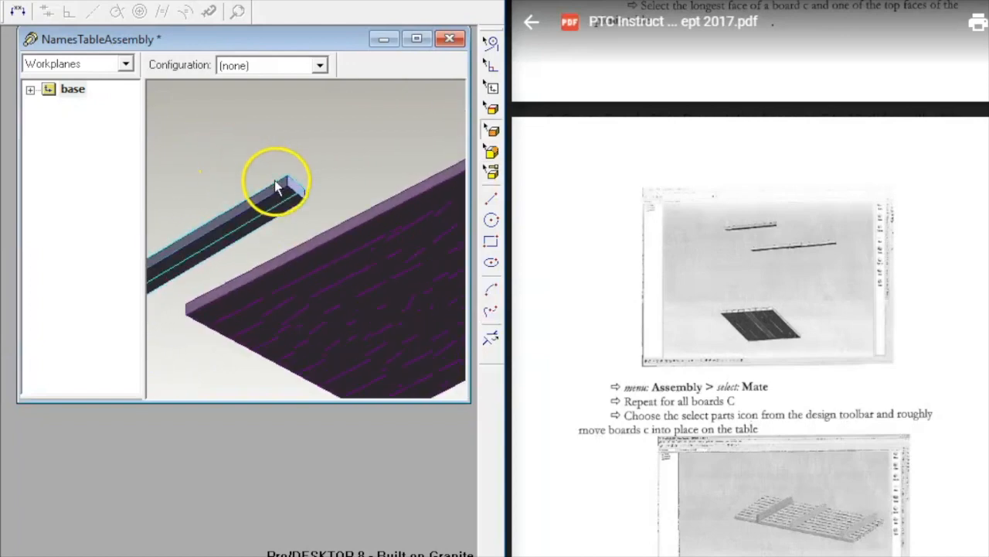
click(273, 200)
scroll(678, 346, down, 2)
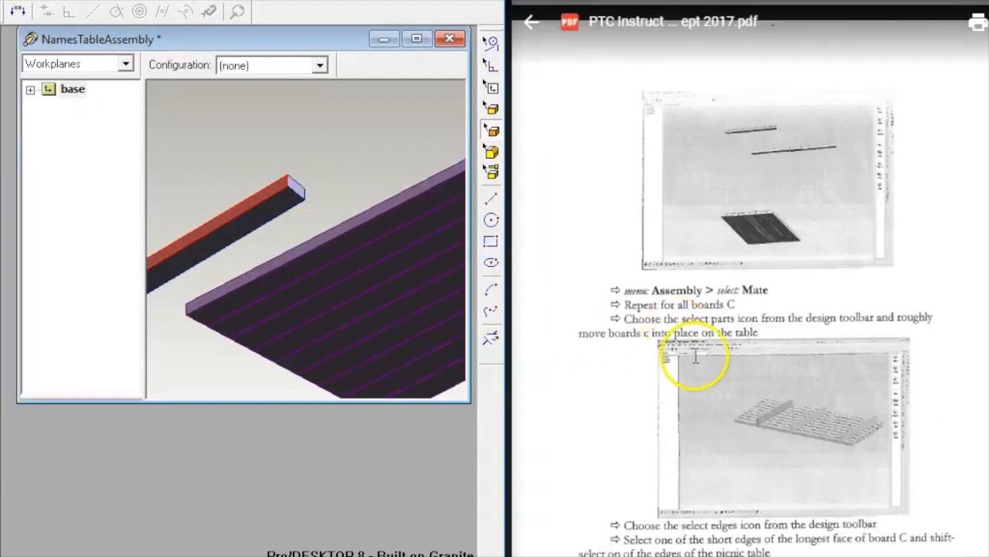
scroll(691, 353, up, 5)
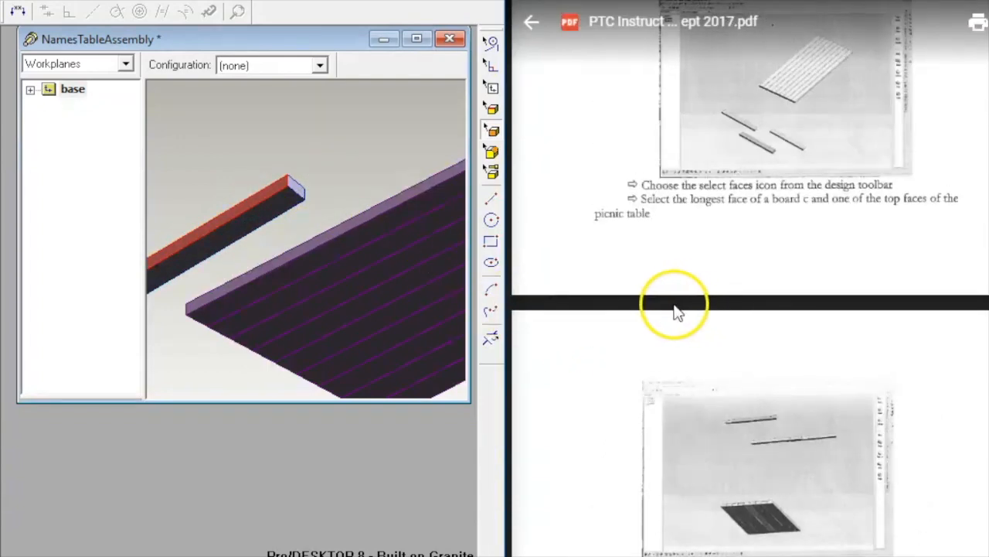
scroll(660, 308, down, 2)
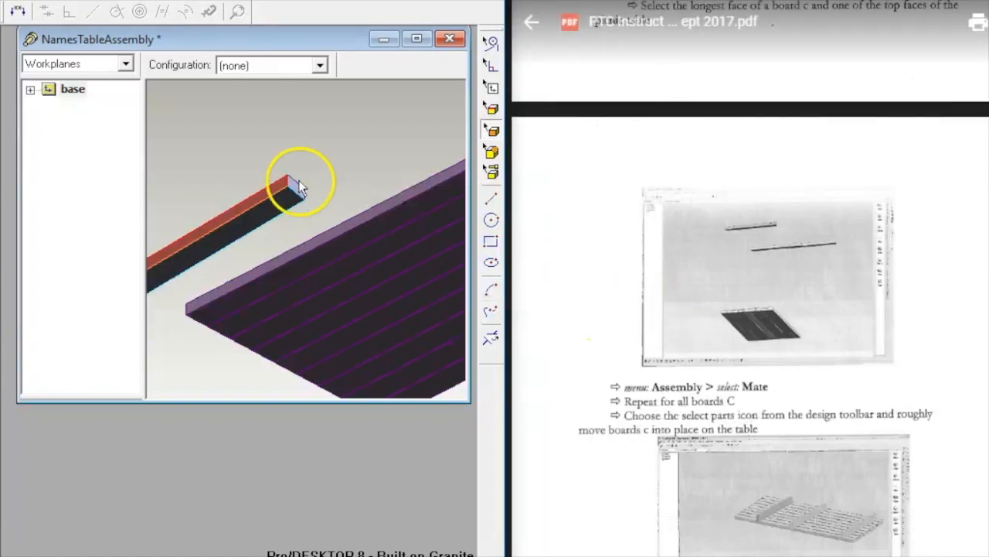
scroll(363, 159, down, 2)
middle_drag(363, 159, 199, 159)
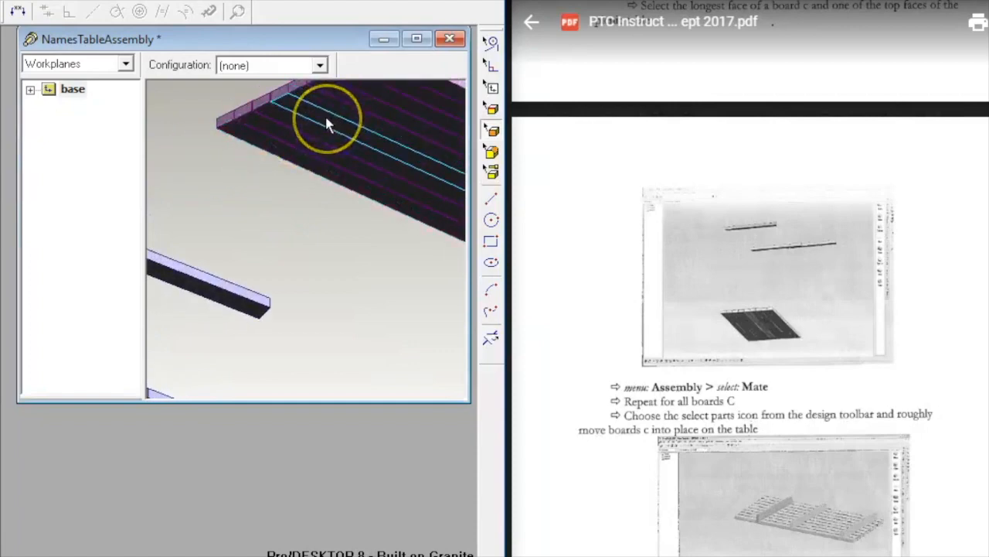
click(344, 126)
click(192, 154)
middle_drag(208, 157, 239, 196)
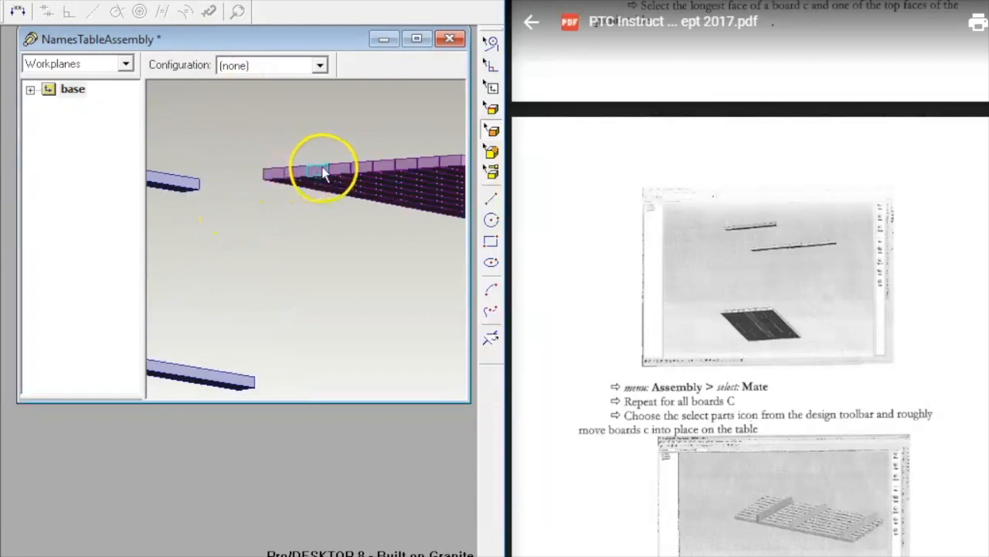
click(367, 179)
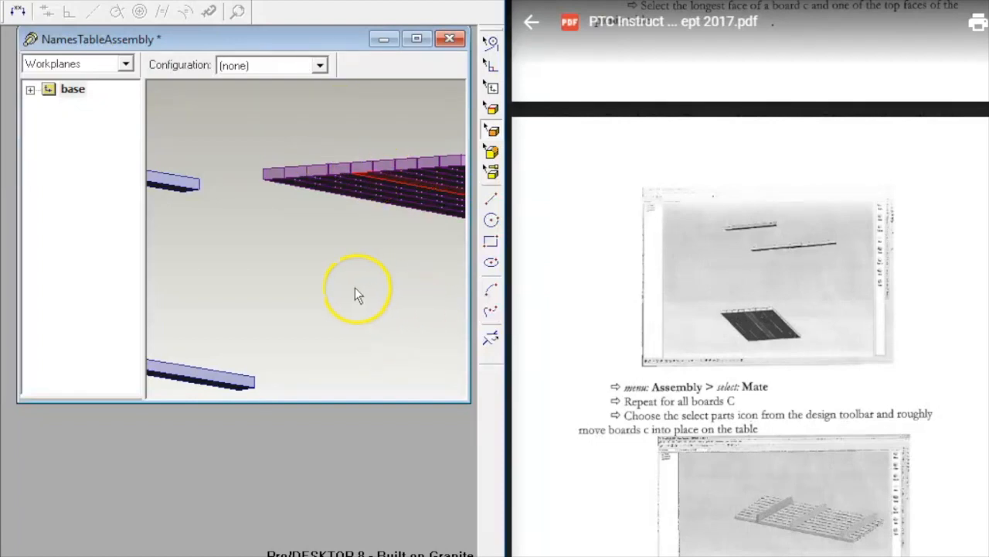
right_click(316, 277)
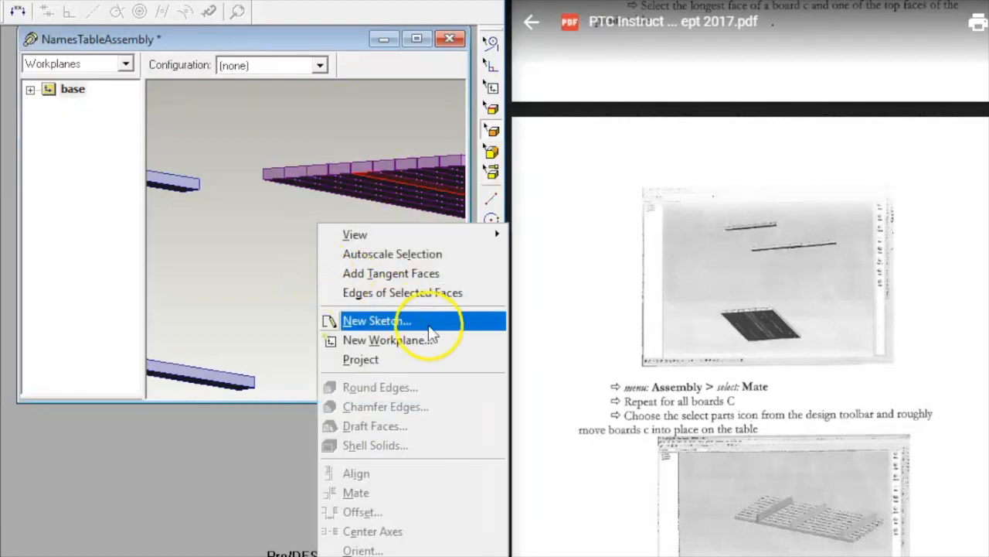
click(255, 280)
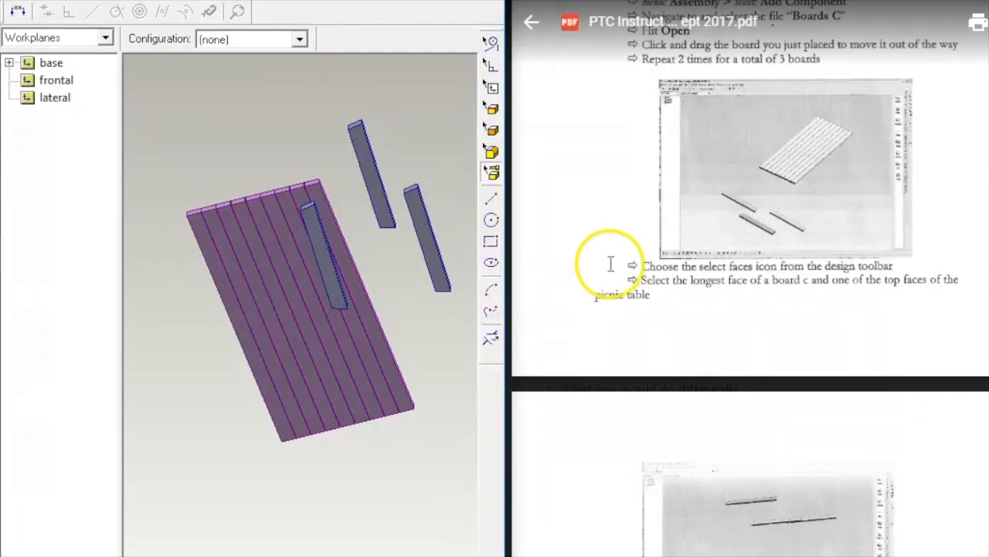
Step: Drag a board C up to the tabletop's edge and switch to face selection
drag(338, 283, 267, 108)
middle_drag(285, 97, 260, 149)
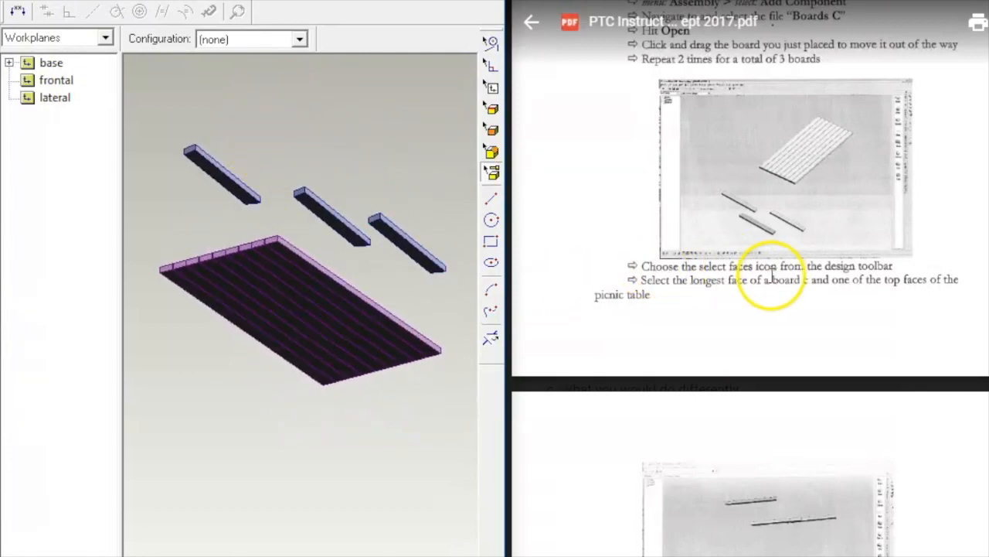
key(f)
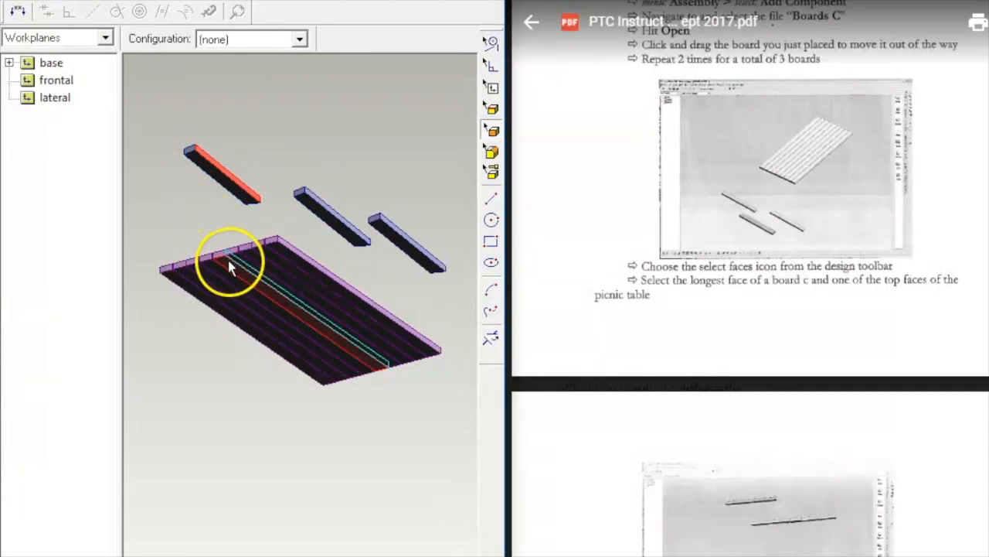
Step: Mate the board C's longest face to the tabletop's top face
right_click(186, 216)
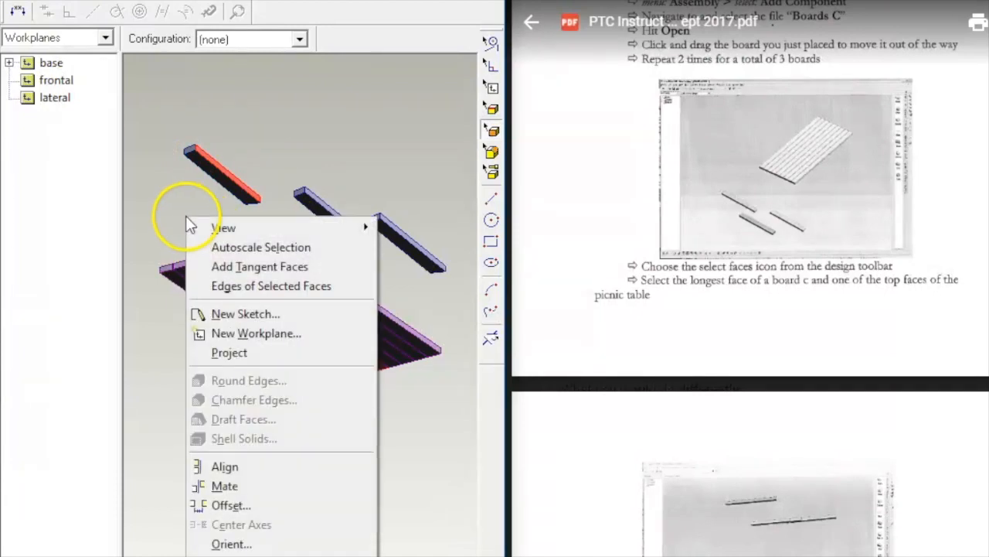
click(282, 485)
click(215, 286)
right_drag(198, 122, 360, 118)
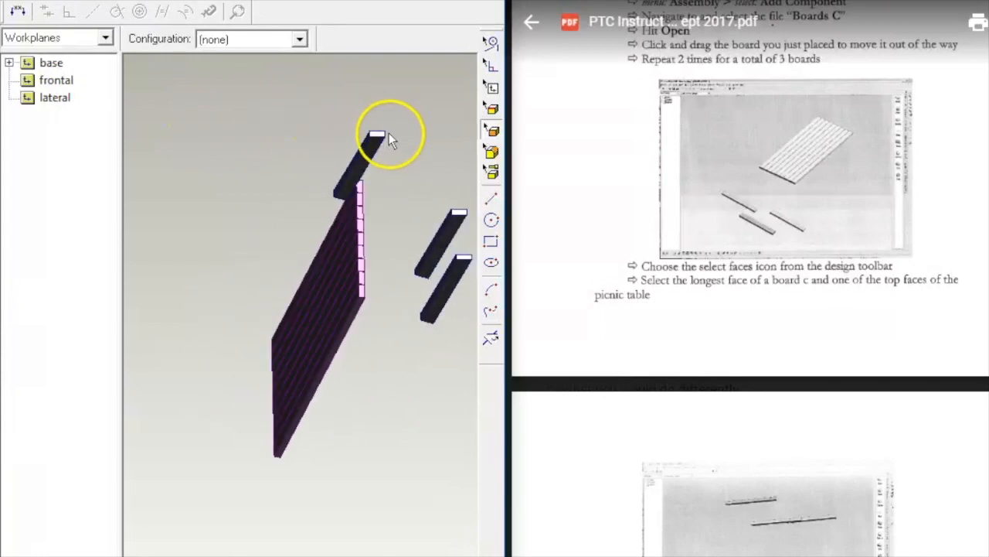
Step: Centre axes on the board's edge, then drag the board to test the constraints
key(e)
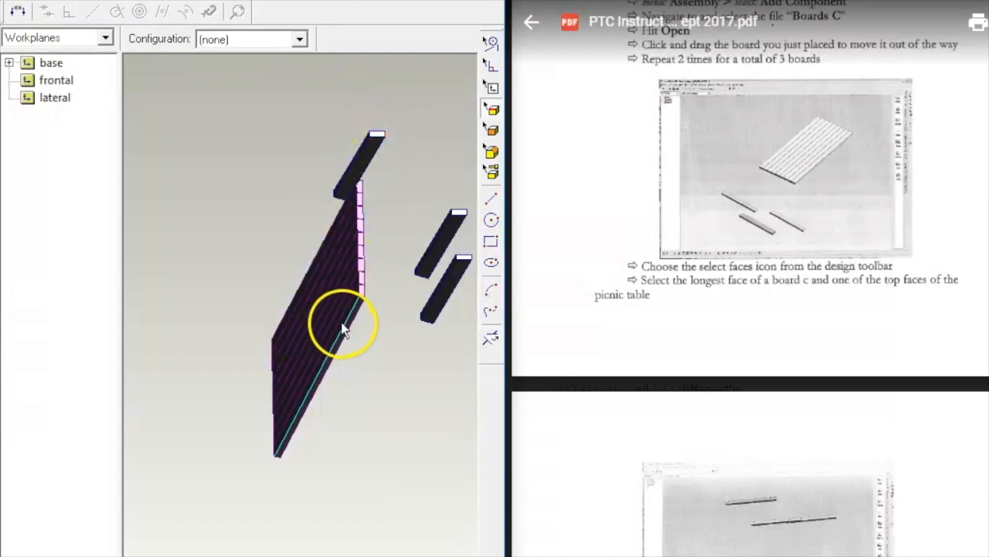
right_click(377, 332)
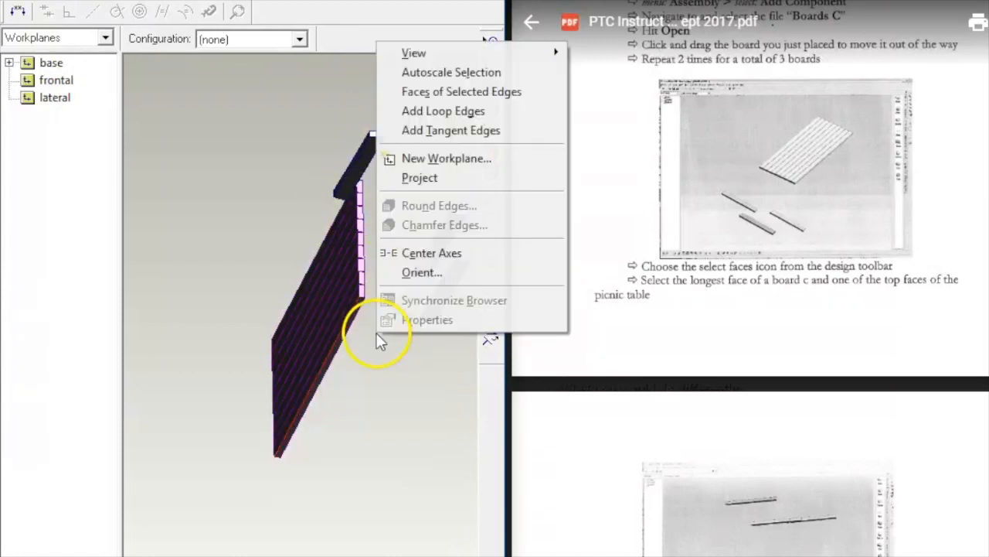
click(427, 253)
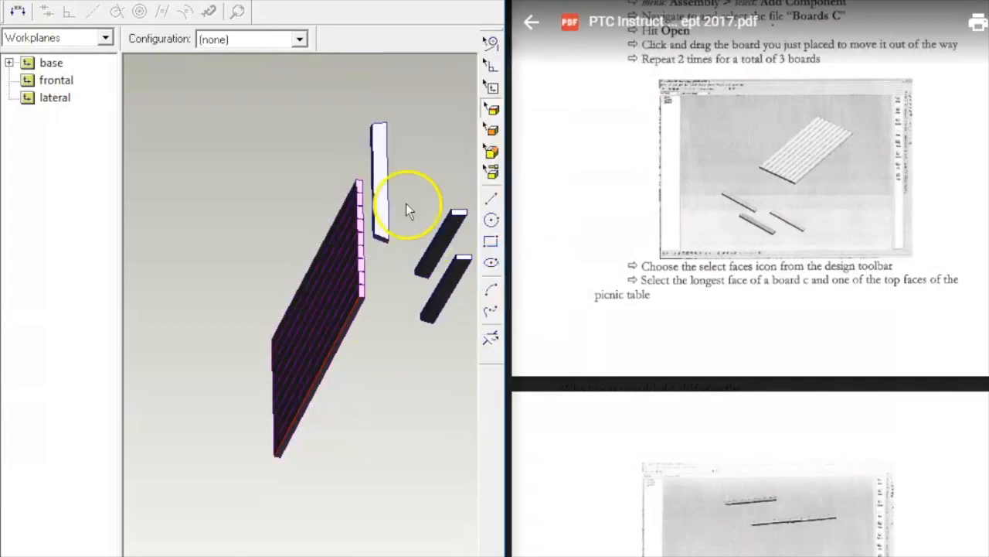
middle_drag(329, 94, 358, 95)
click(491, 170)
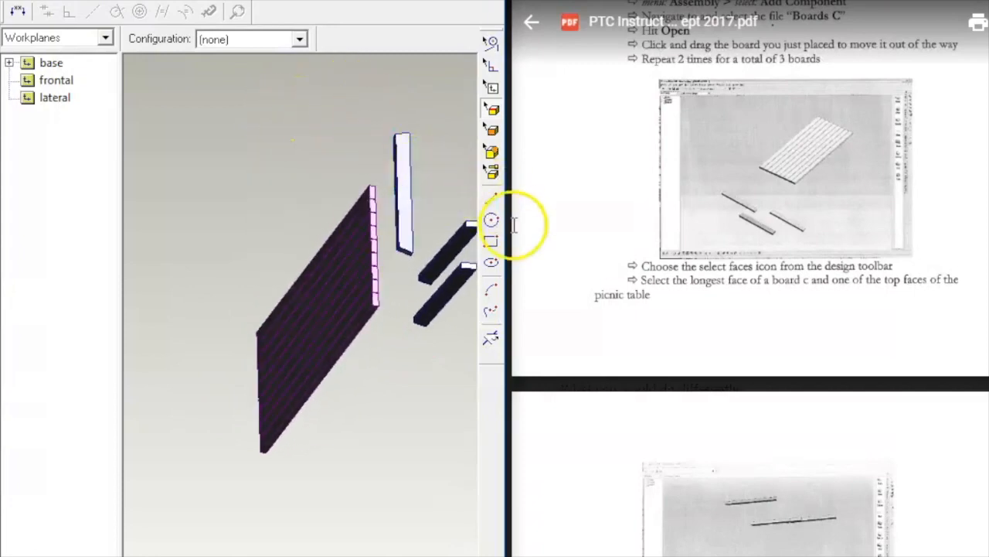
drag(414, 241, 386, 243)
double_click(386, 243)
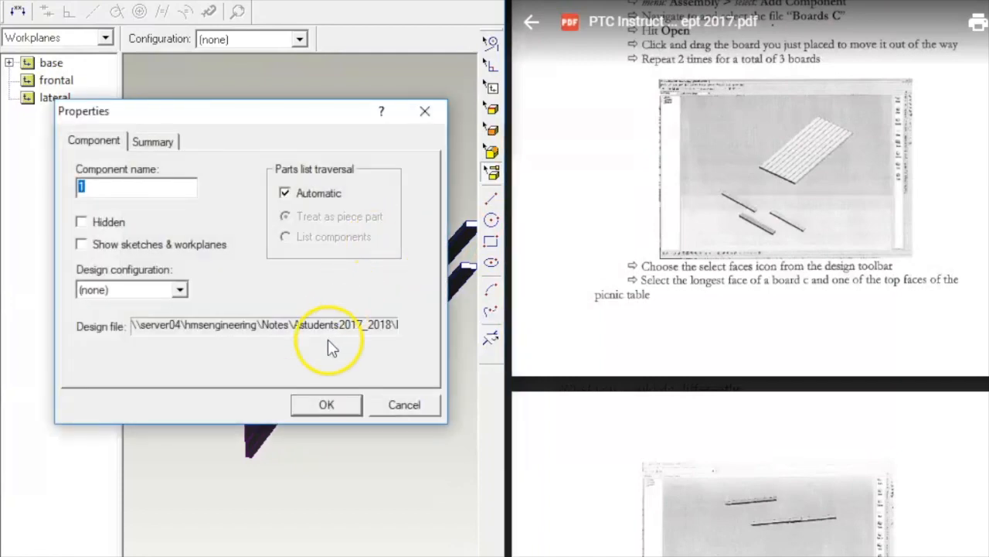
click(327, 404)
drag(382, 257, 401, 221)
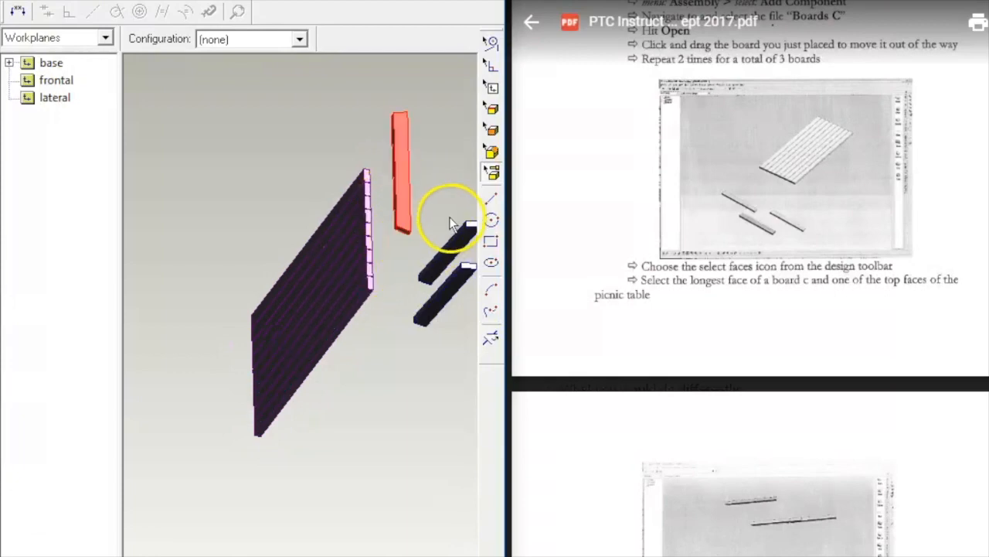
middle_drag(447, 207, 364, 184)
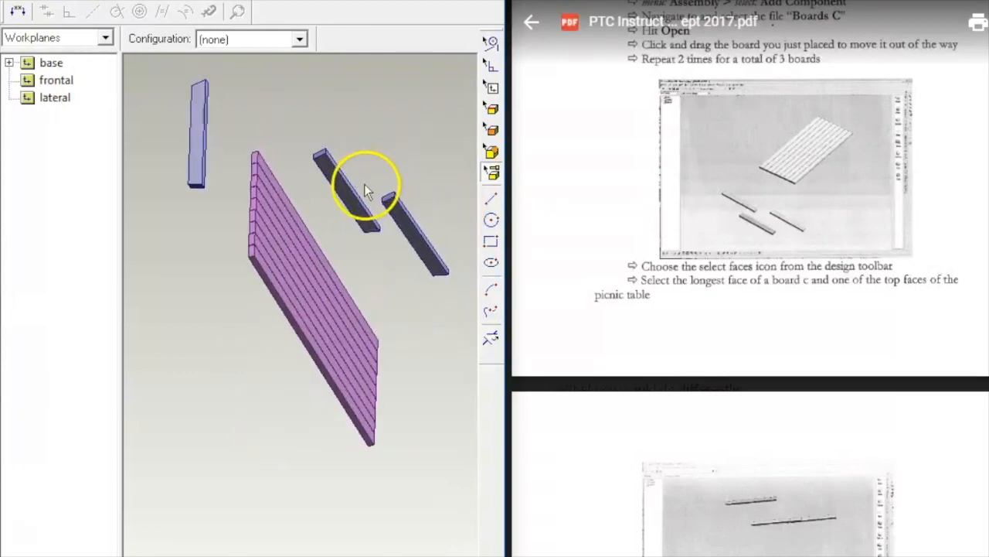
Step: Fit the assembly in view, then centre axes on the loose board's top edge to stand it upright
scroll(236, 158, up, 5)
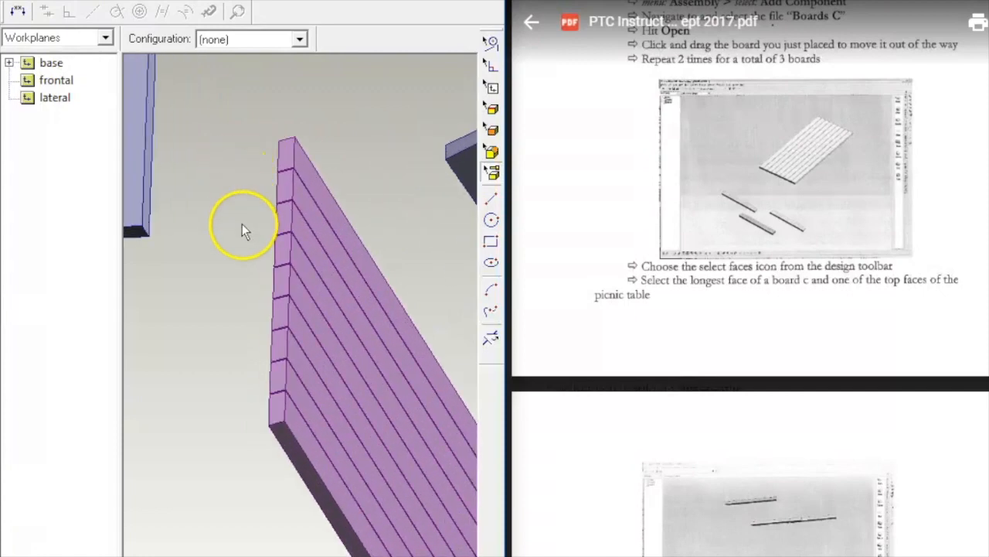
middle_drag(242, 223, 273, 247)
scroll(272, 246, up, 2)
scroll(272, 247, down, 5)
right_click(397, 193)
mouse_move(536, 203)
click(573, 202)
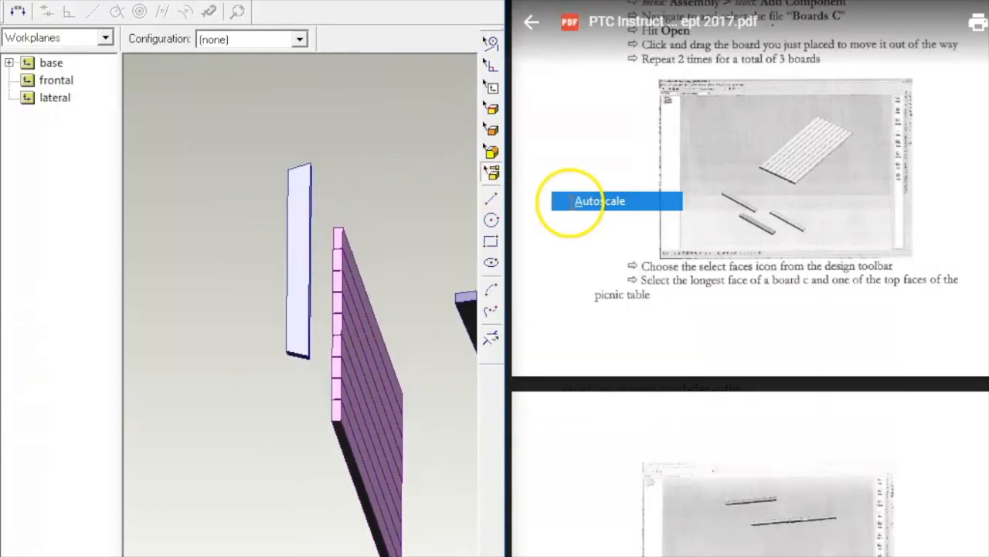
middle_drag(404, 183, 376, 134)
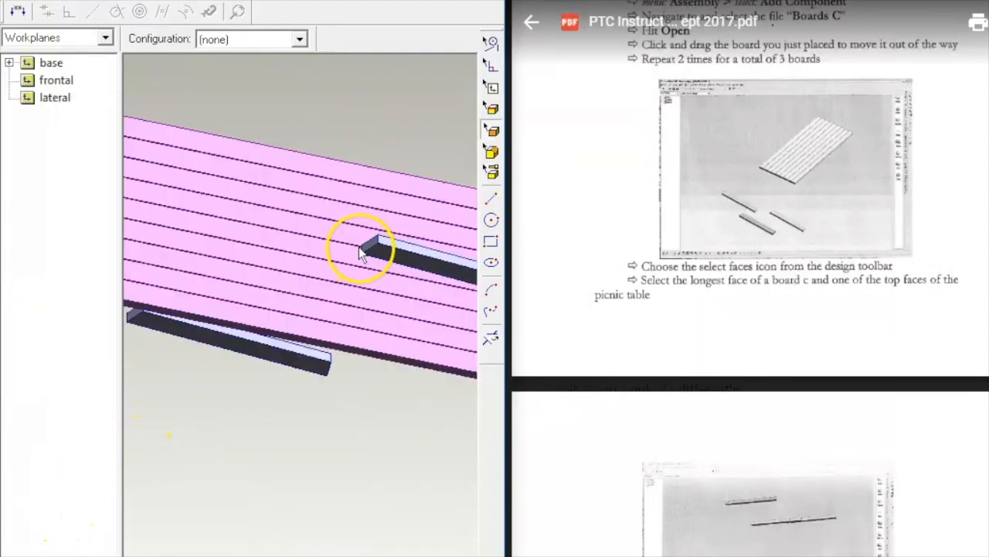
scroll(360, 259, up, 4)
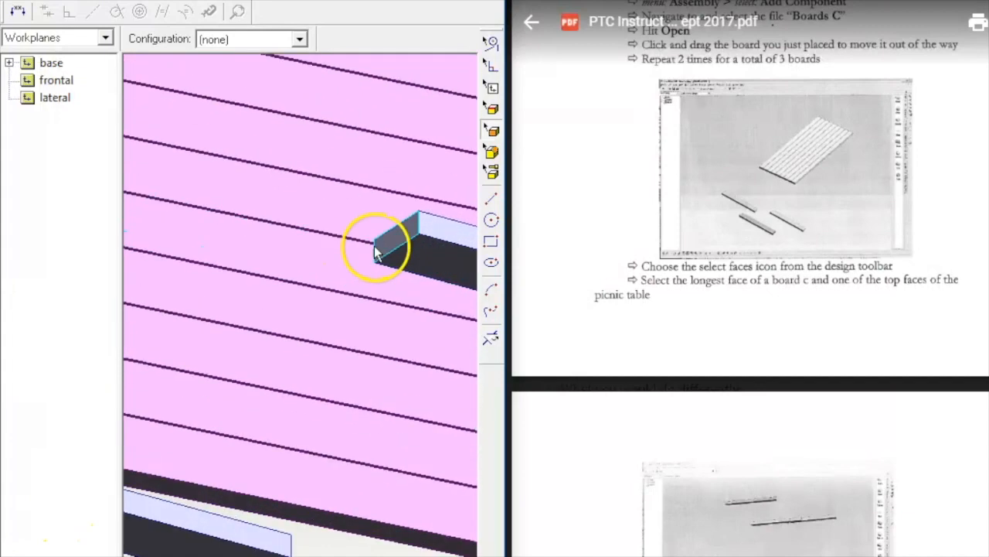
scroll(379, 246, down, 3)
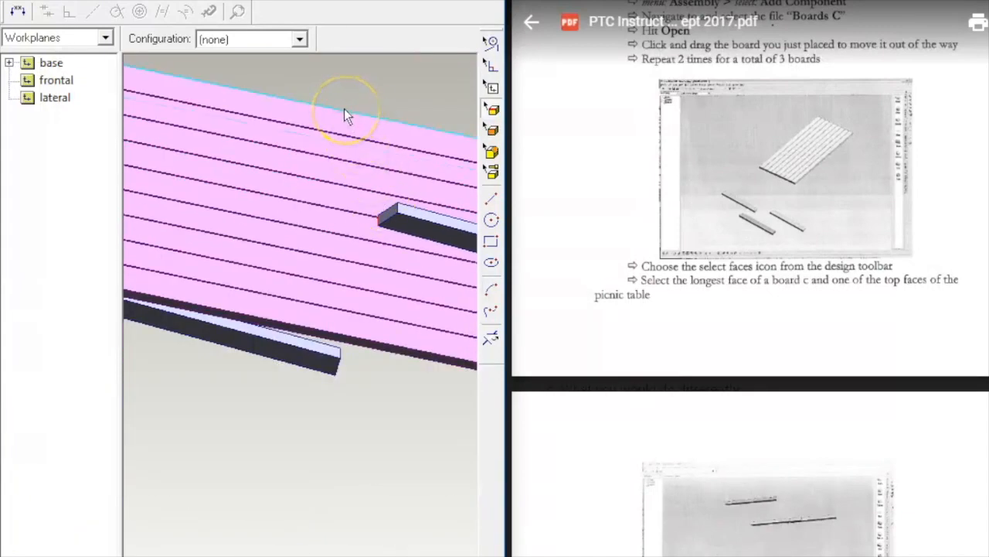
click(344, 108)
right_click(371, 85)
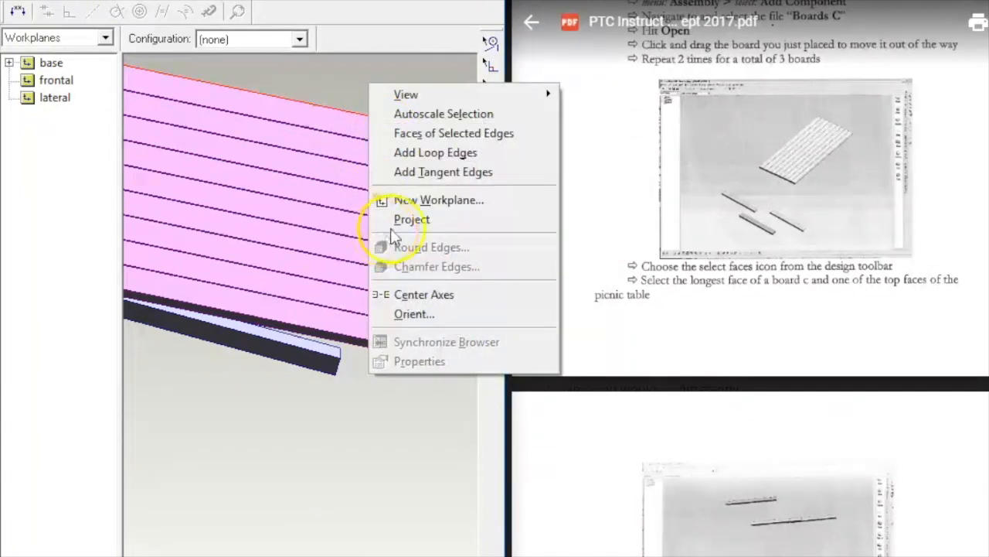
click(424, 293)
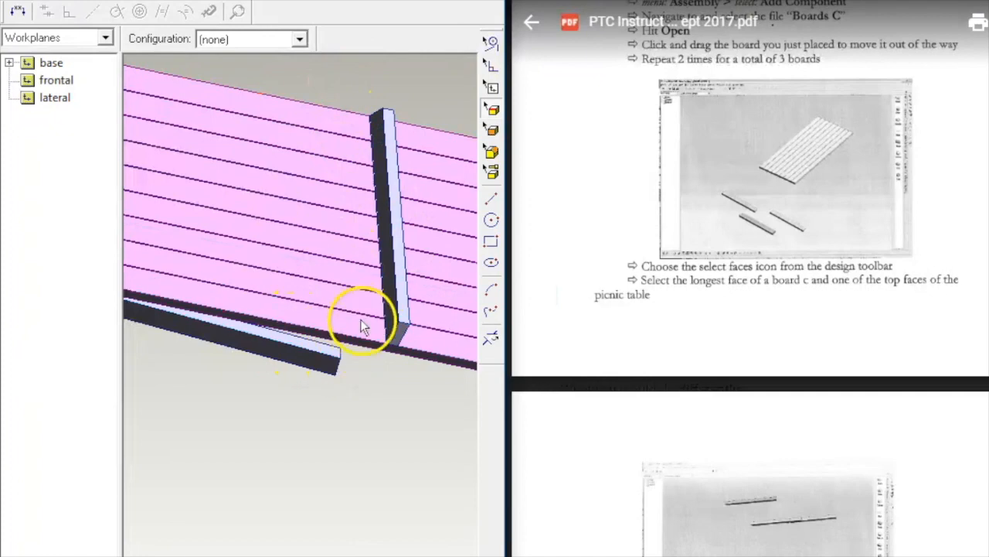
Step: Select the board's long face and the tabletop face to mate
scroll(363, 235, up, 3)
scroll(361, 226, down, 1)
scroll(361, 226, down, 4)
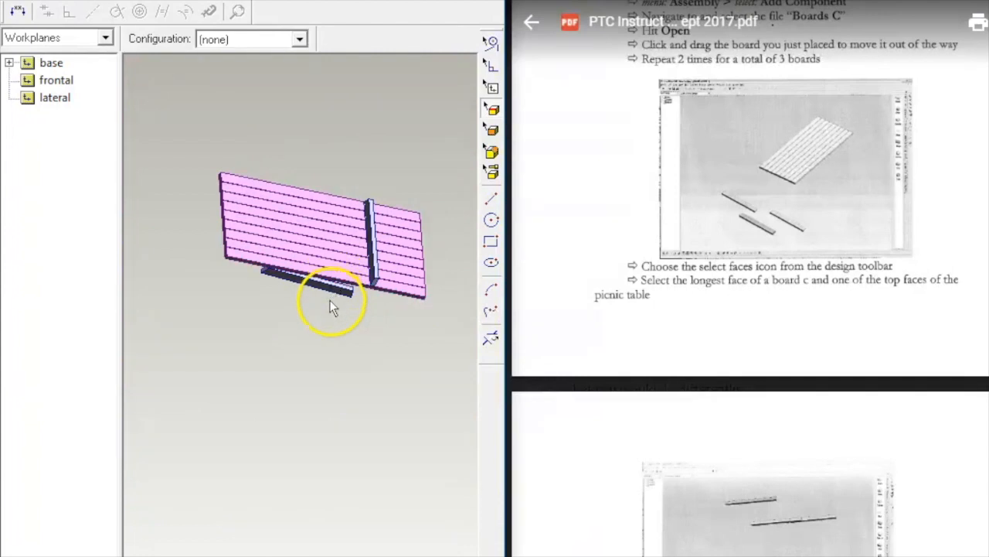
scroll(329, 300, up, 5)
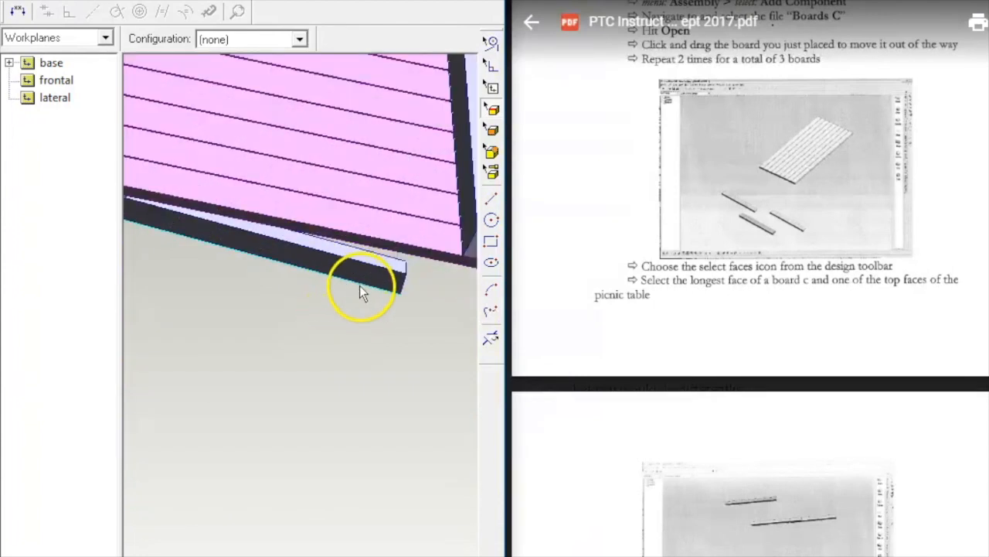
click(355, 282)
click(306, 190)
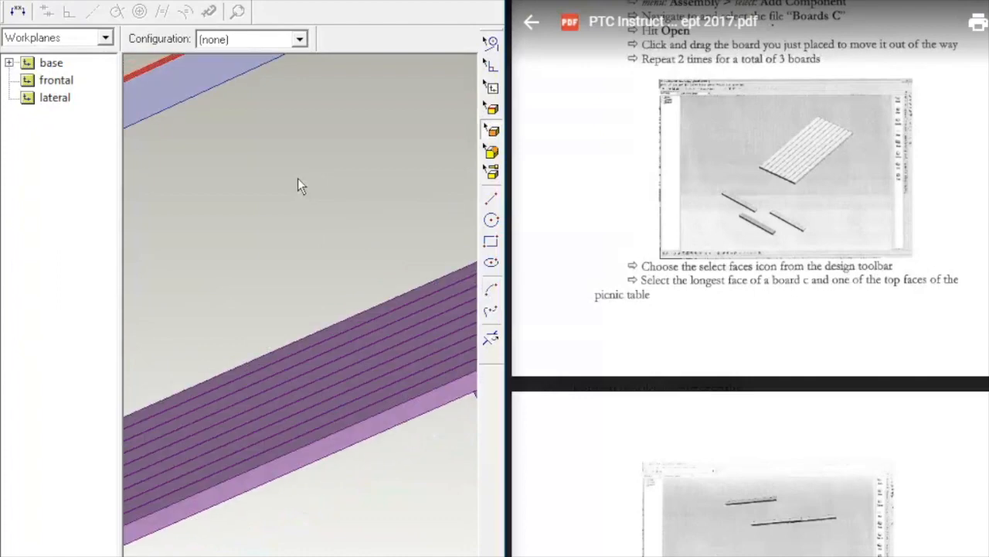
Step: Mate the second cross board's face against the tabletop
key(Down)
key(Down)
key(Down)
key(Down)
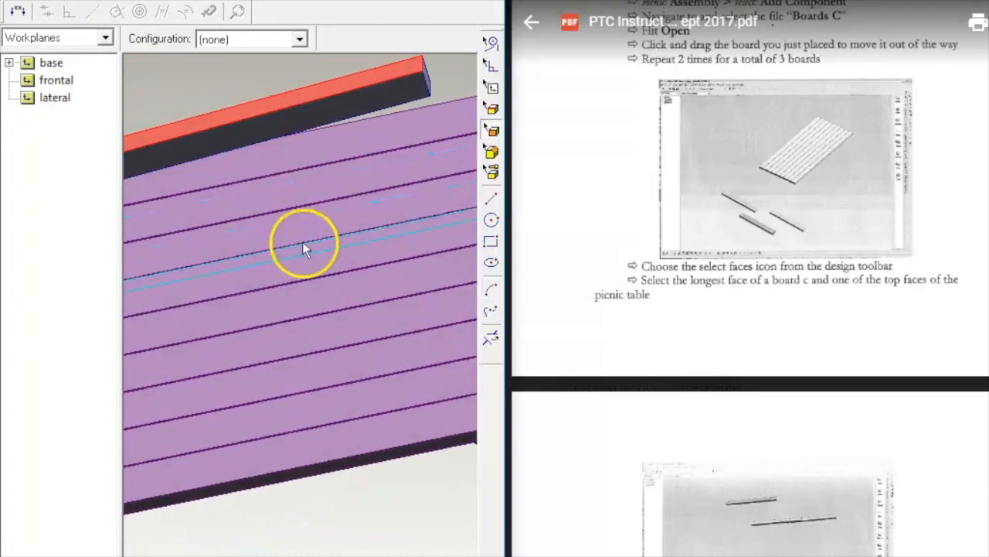
scroll(312, 282, down, 5)
scroll(311, 281, up, 3)
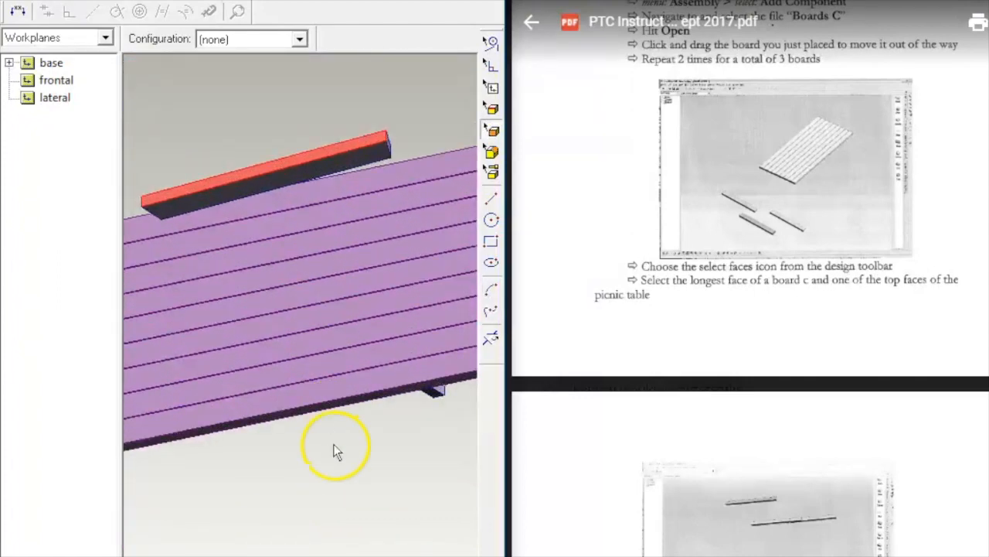
middle_drag(333, 451, 223, 209)
click(181, 263)
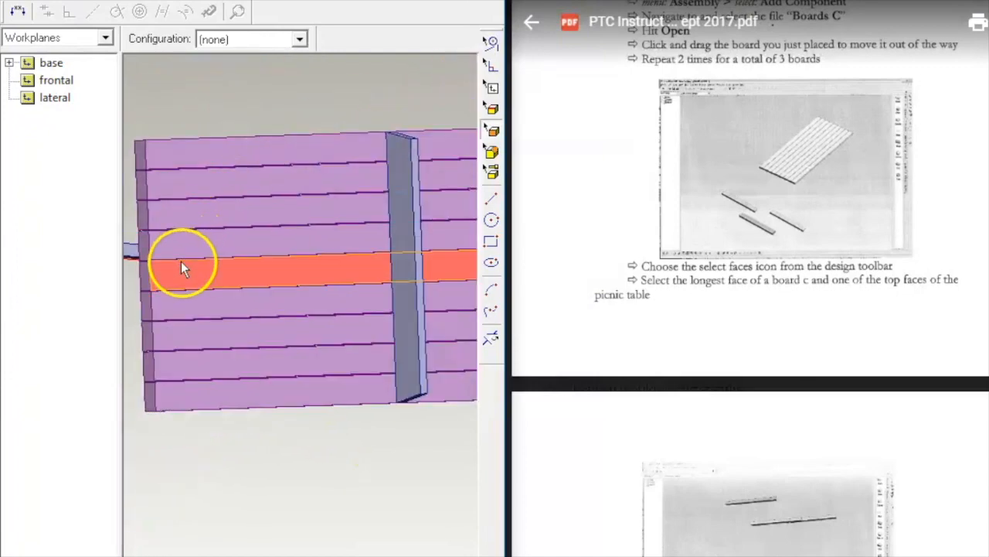
right_click(213, 101)
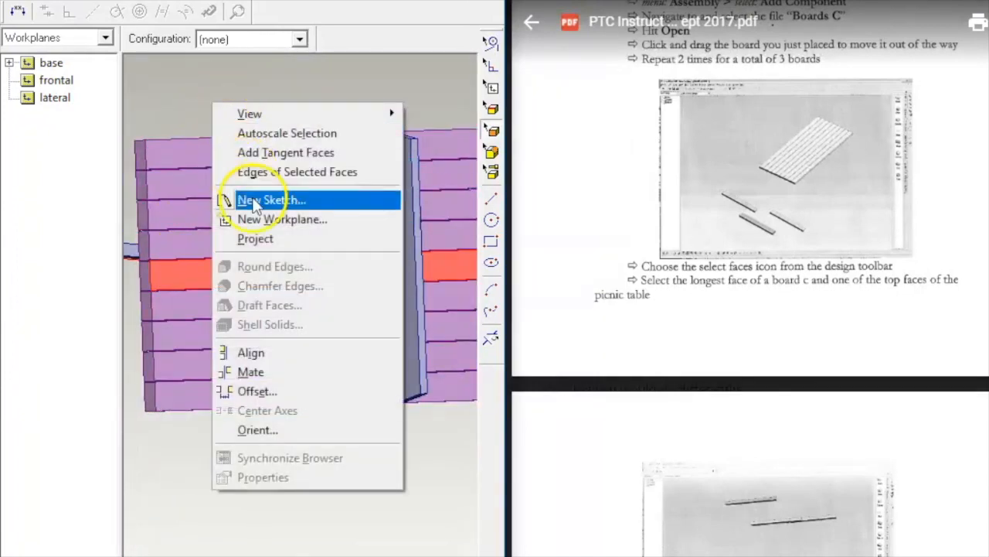
click(270, 372)
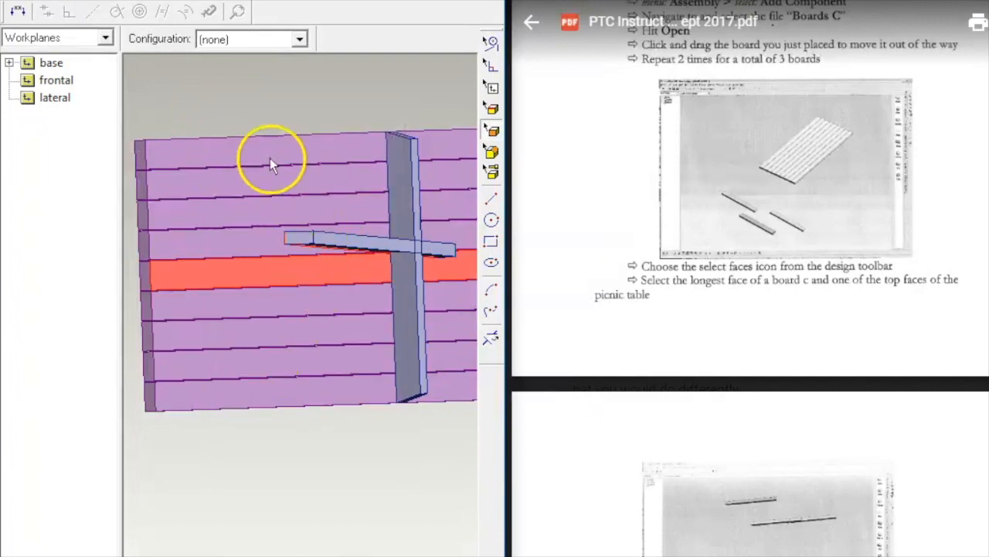
click(266, 124)
scroll(263, 105, up, 5)
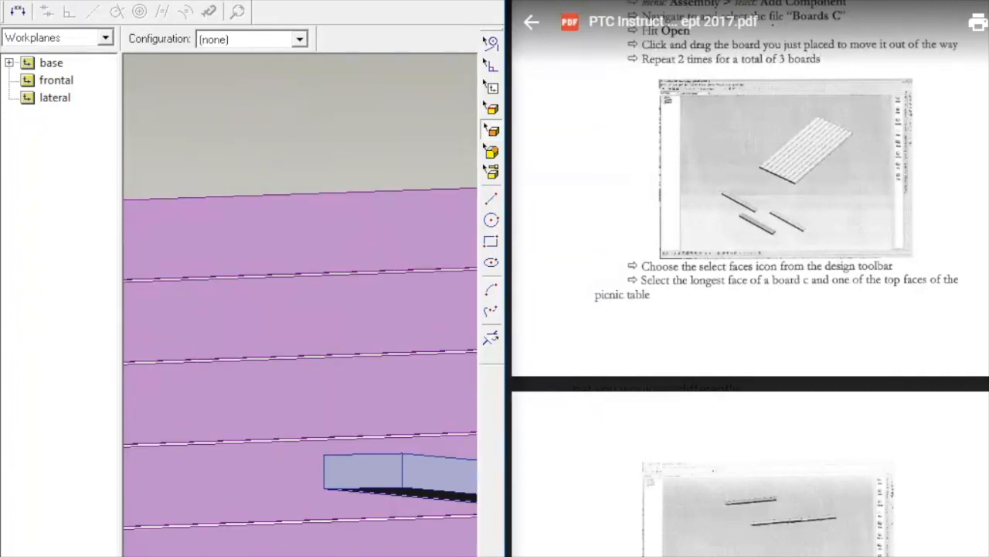
Step: Centre the board's short edge on the tabletop edge and inspect the result
click(323, 469)
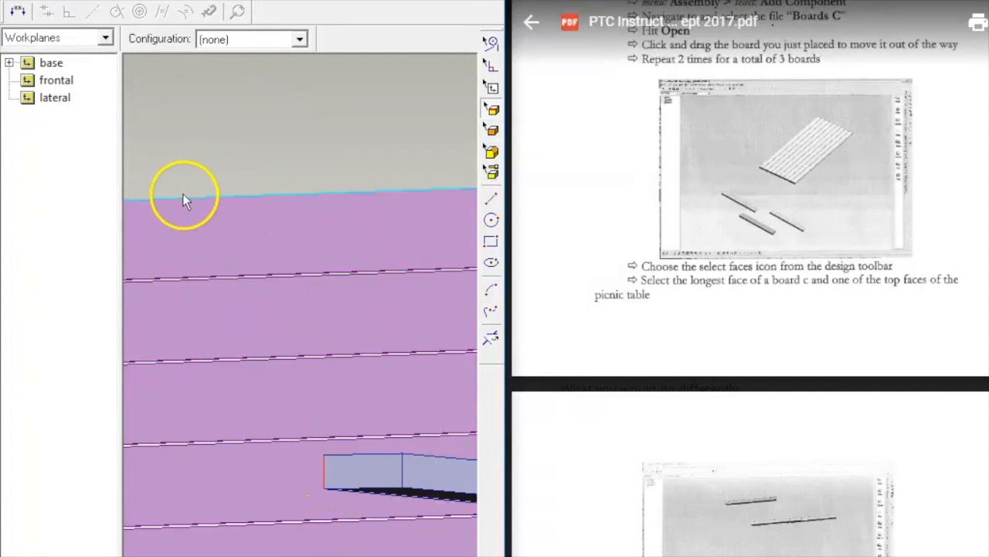
scroll(192, 191, down, 6)
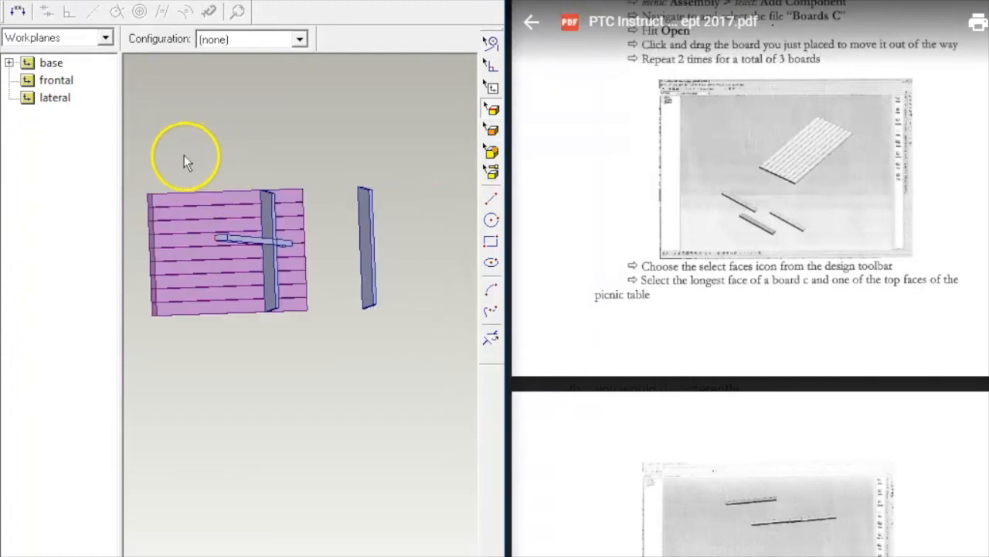
click(177, 194)
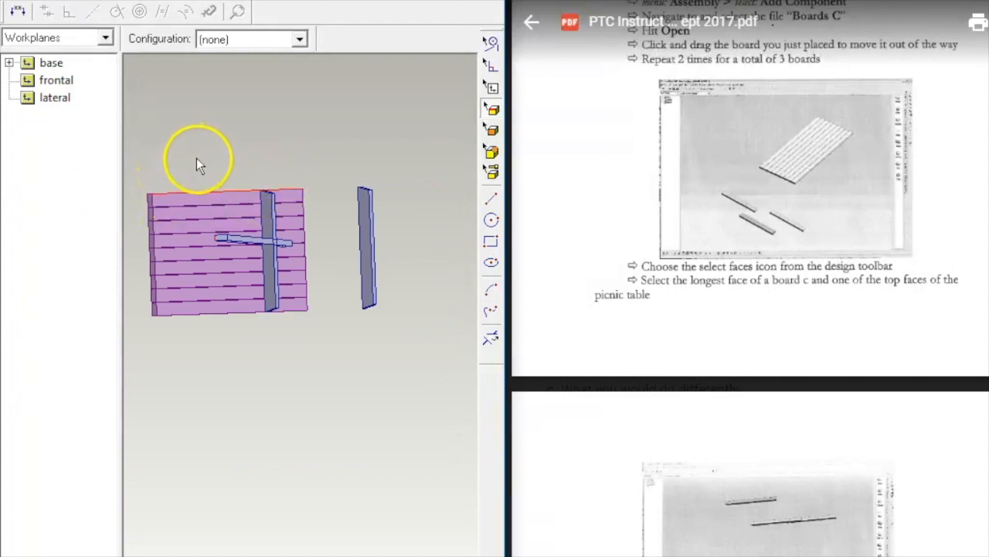
right_click(196, 159)
click(265, 368)
click(231, 165)
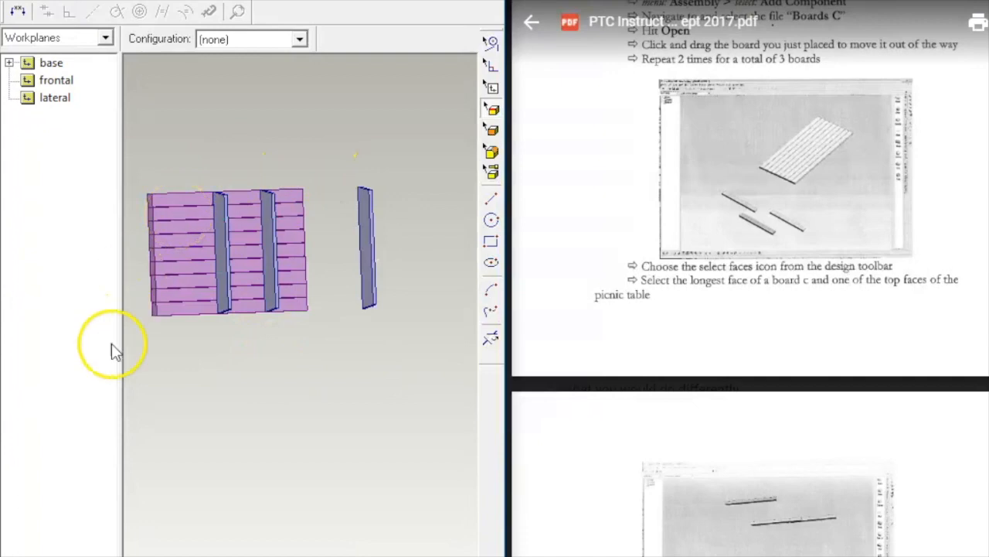
scroll(550, 270, down, 3)
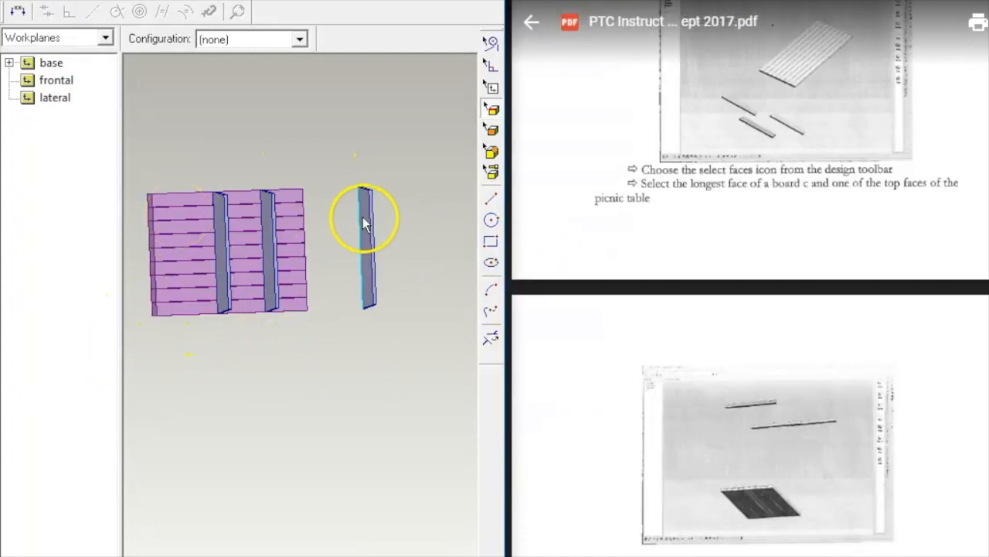
scroll(405, 198, up, 2)
scroll(408, 198, down, 2)
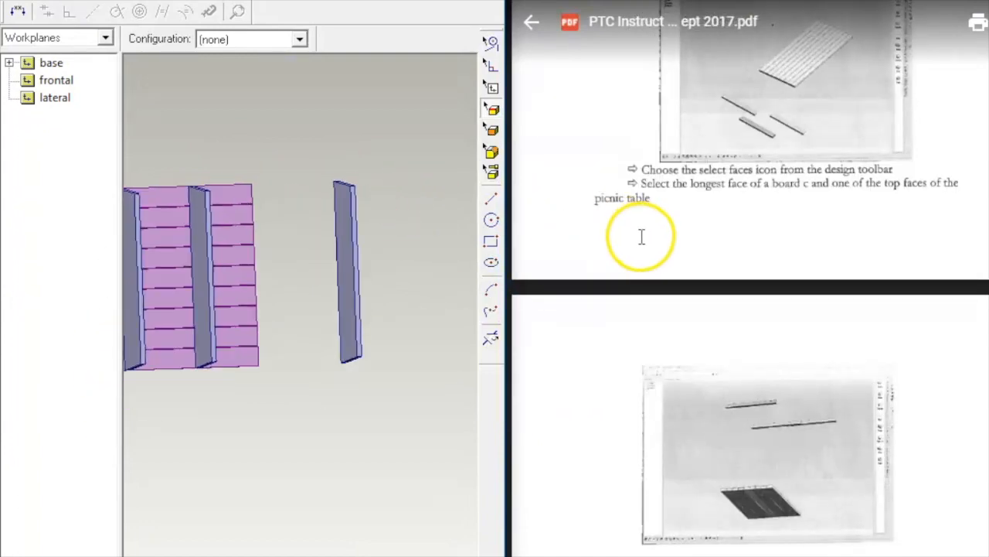
scroll(636, 232, down, 15)
scroll(639, 232, down, 10)
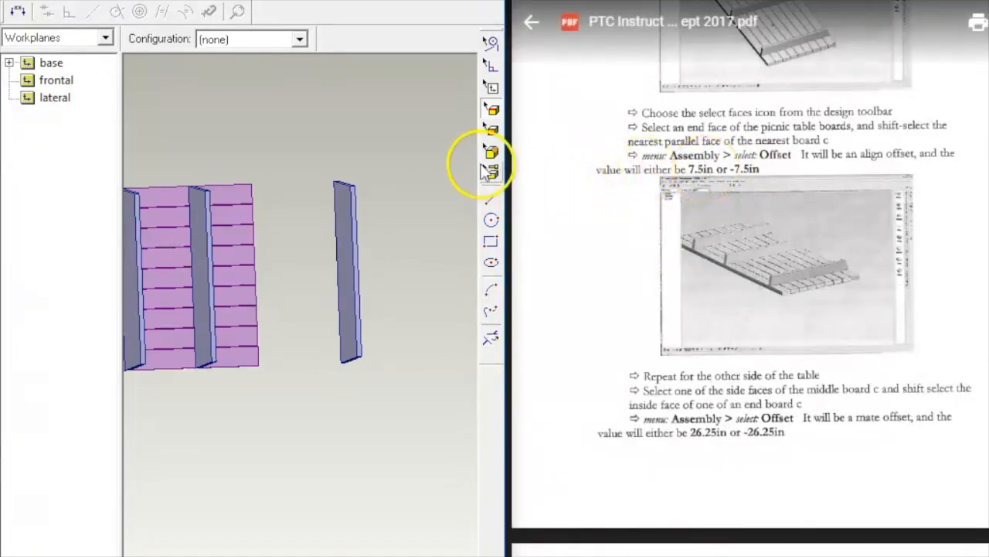
middle_drag(426, 154, 316, 112)
Step: Select the loose cross board's side face and the tabletop's end face
click(340, 1)
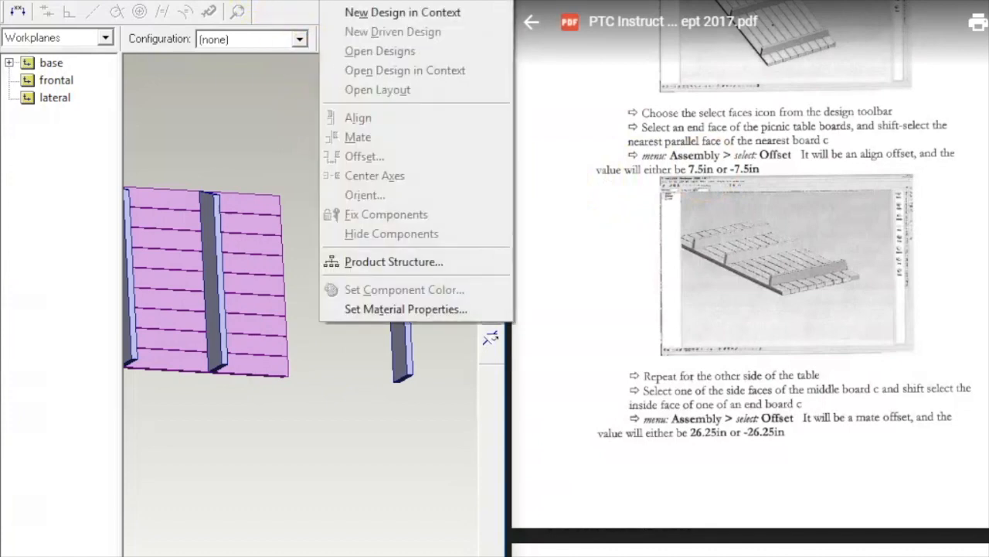
click(236, 80)
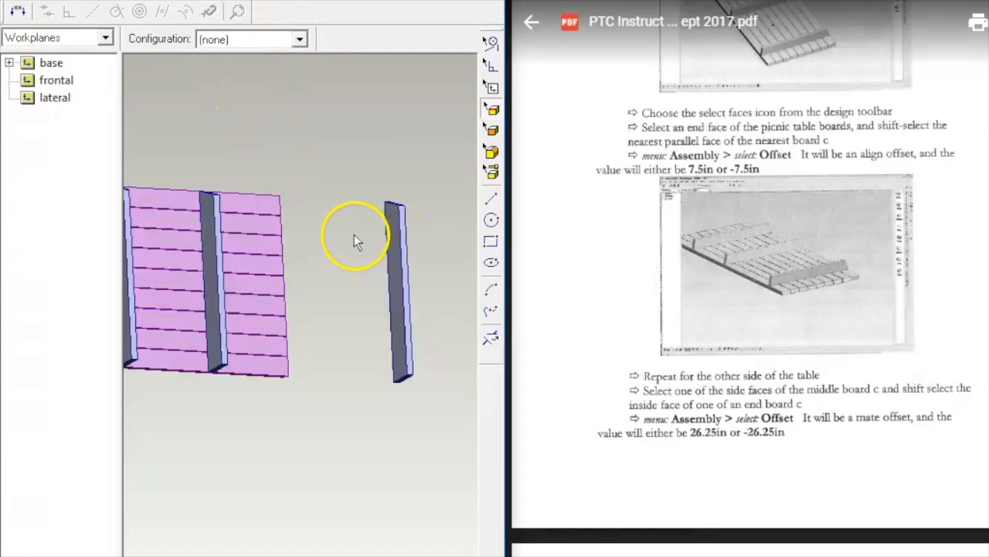
scroll(379, 259, up, 2)
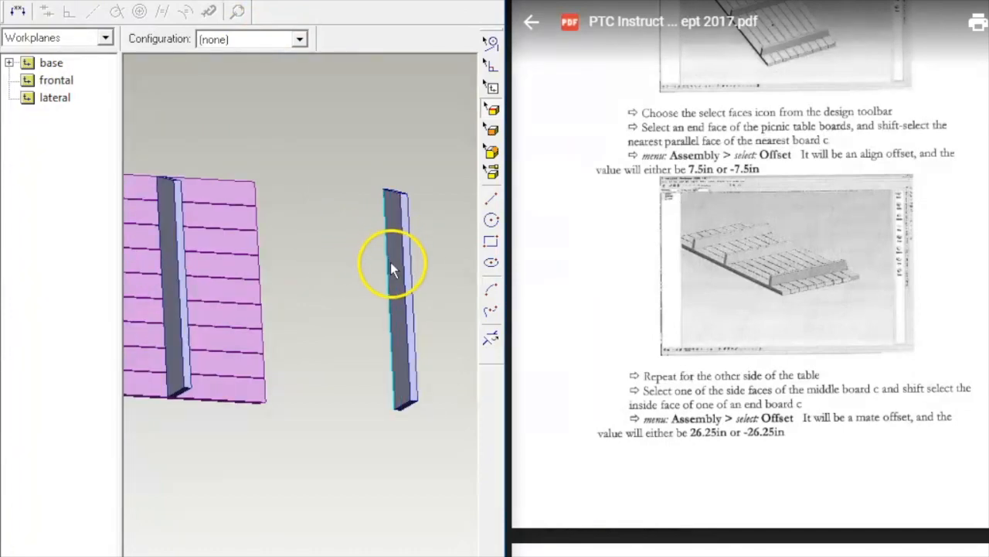
key(f)
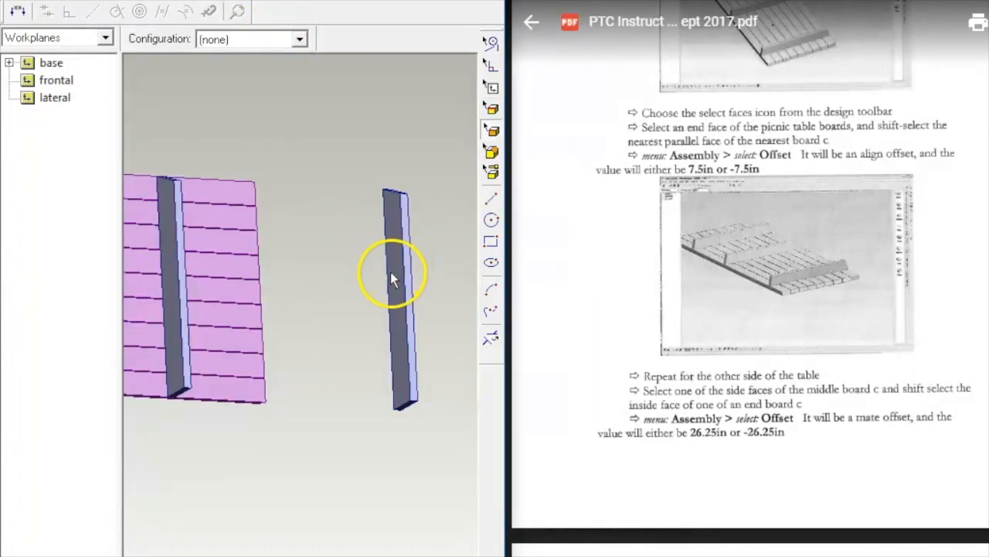
click(401, 272)
middle_drag(351, 277, 212, 233)
shift+click(238, 348)
Step: Apply a -7.5 in mate offset (mate 11) between the two faces
right_click(267, 216)
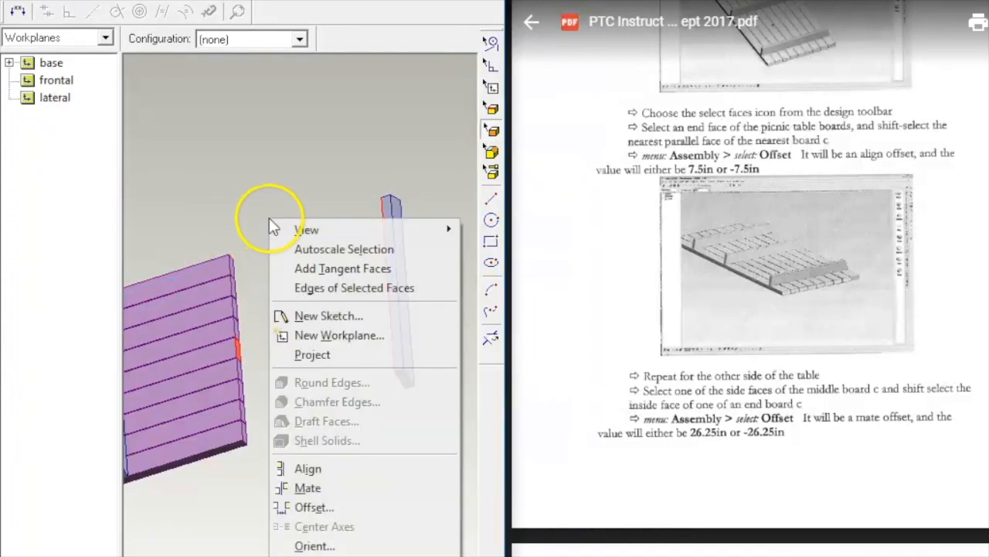
click(347, 505)
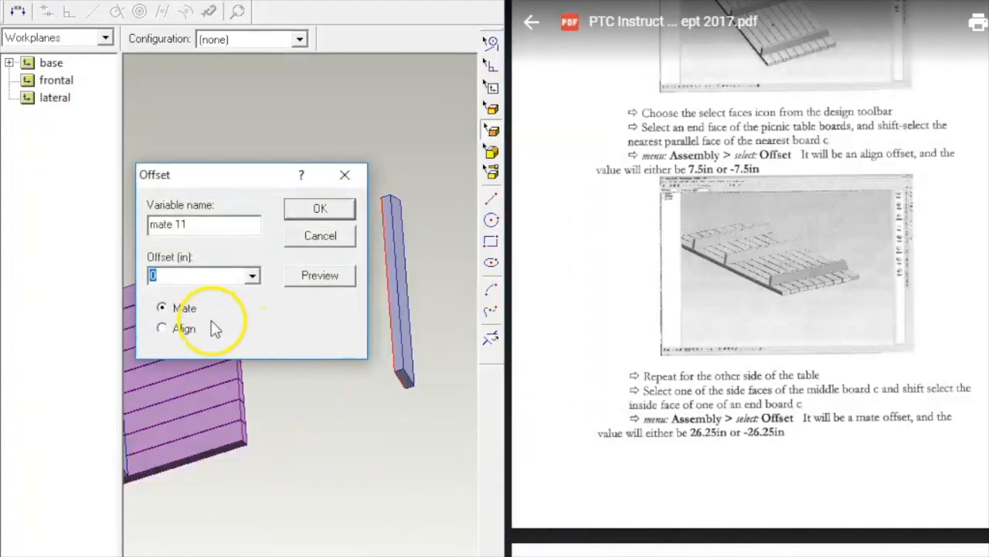
click(161, 328)
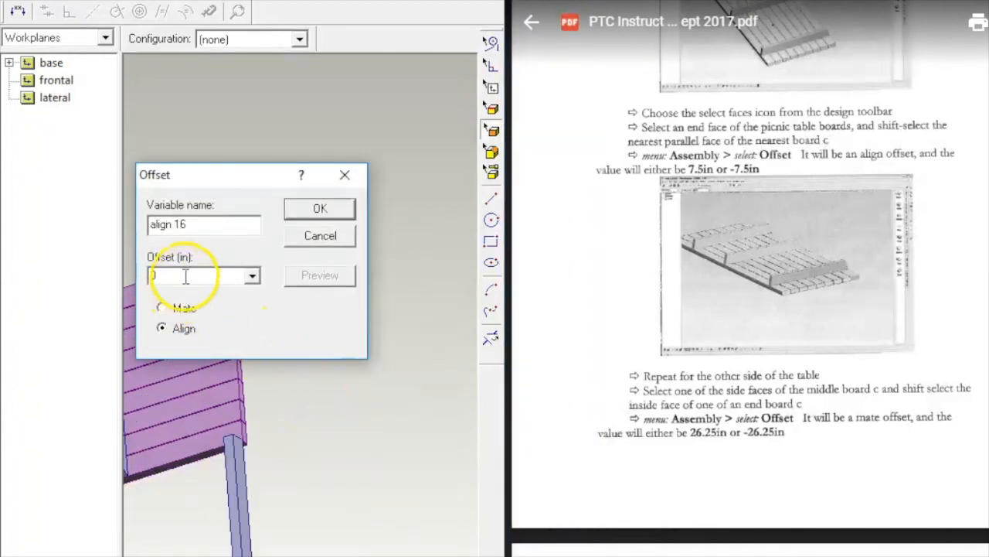
click(161, 308)
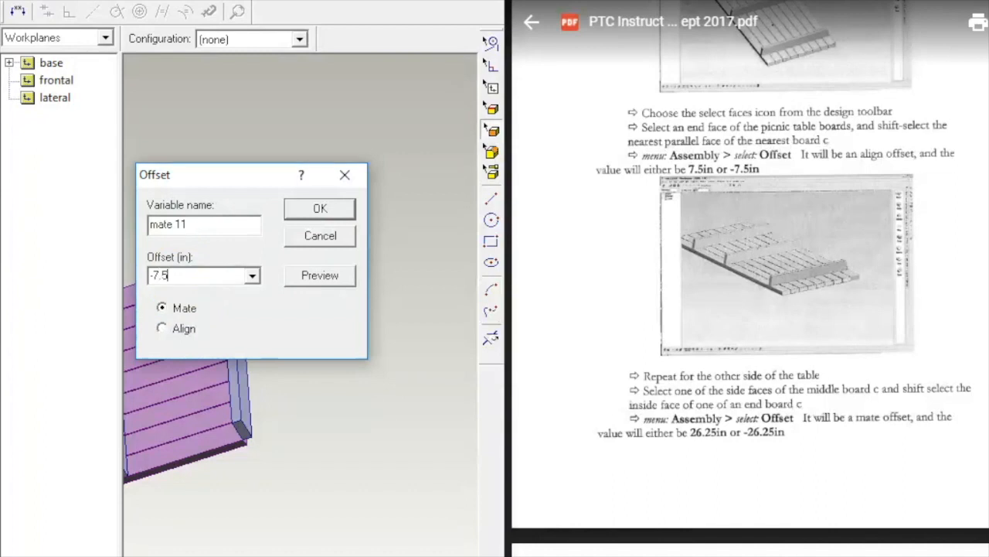
click(320, 208)
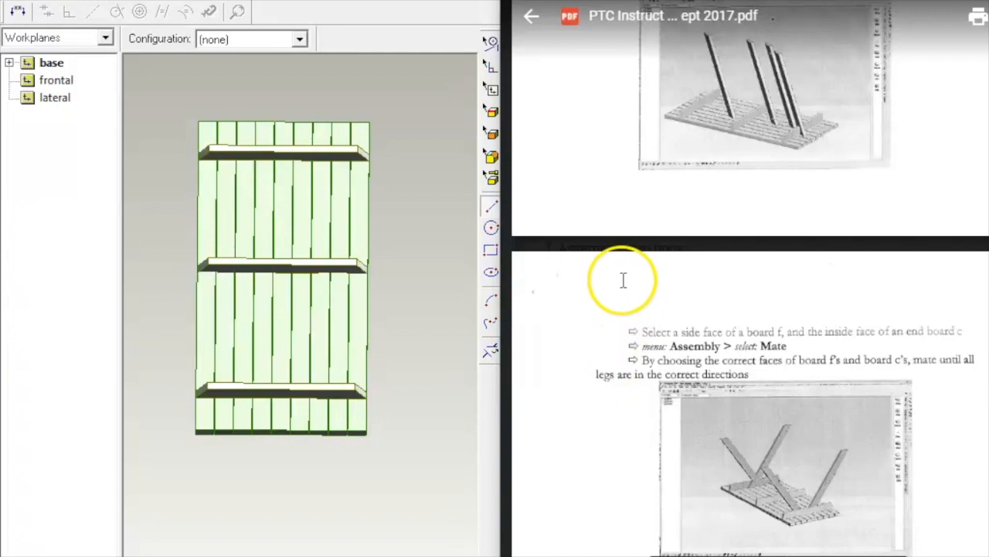
scroll(624, 280, up, 2)
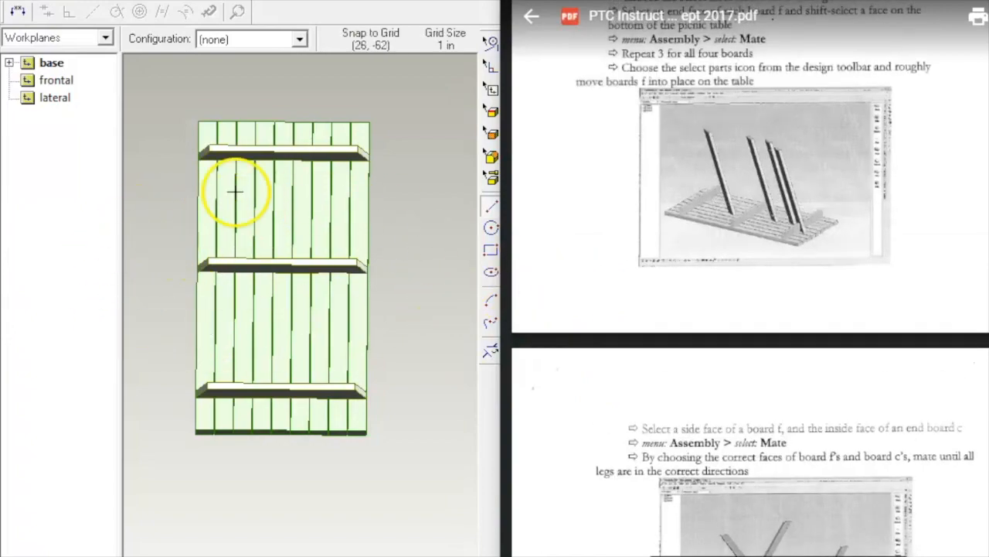
scroll(790, 224, down, 1)
scroll(792, 216, up, 20)
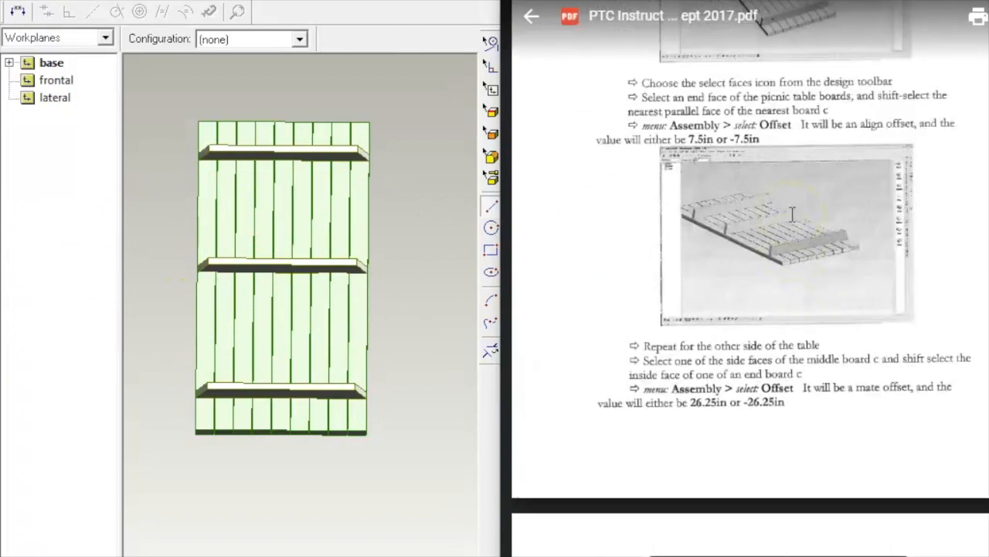
scroll(790, 224, up, 8)
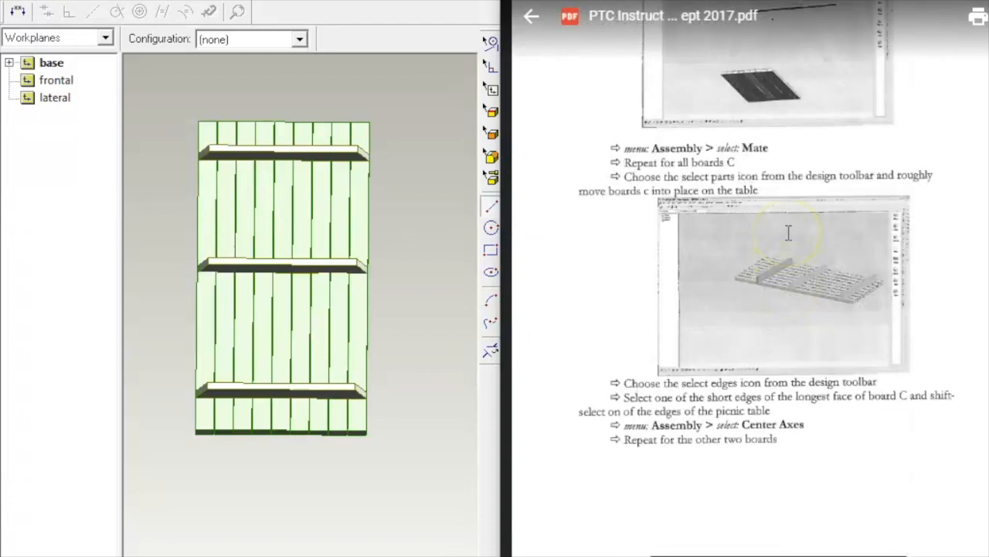
scroll(784, 238, down, 6)
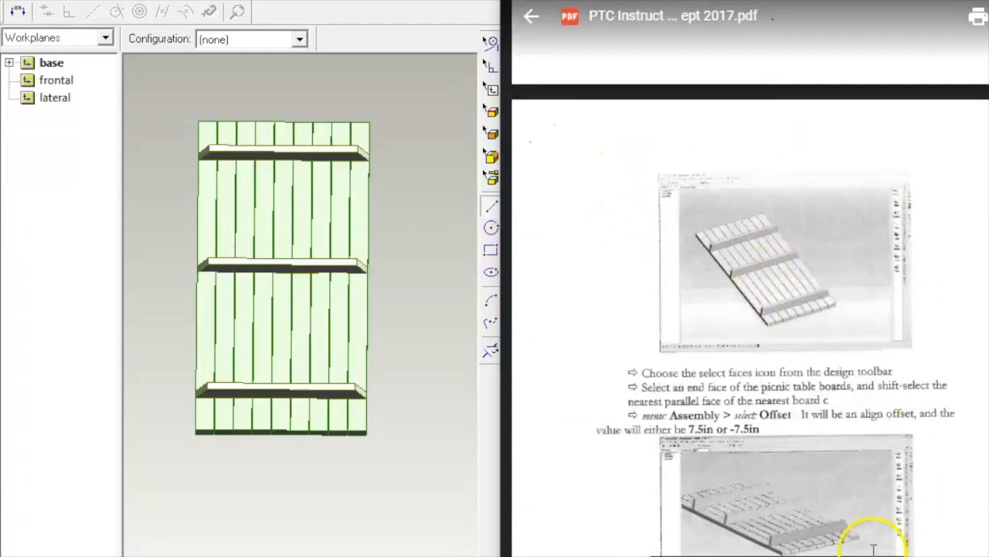
scroll(723, 228, down, 5)
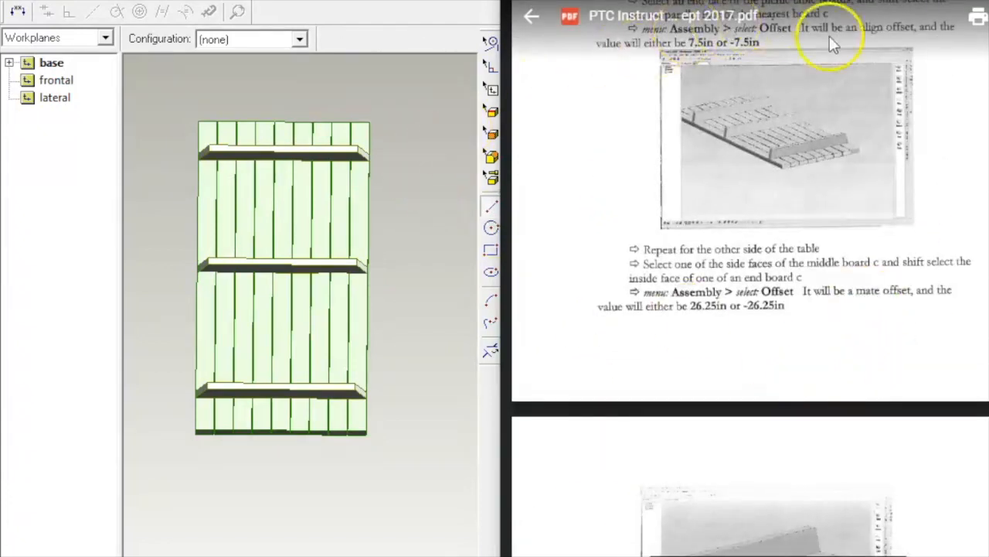
click(352, 388)
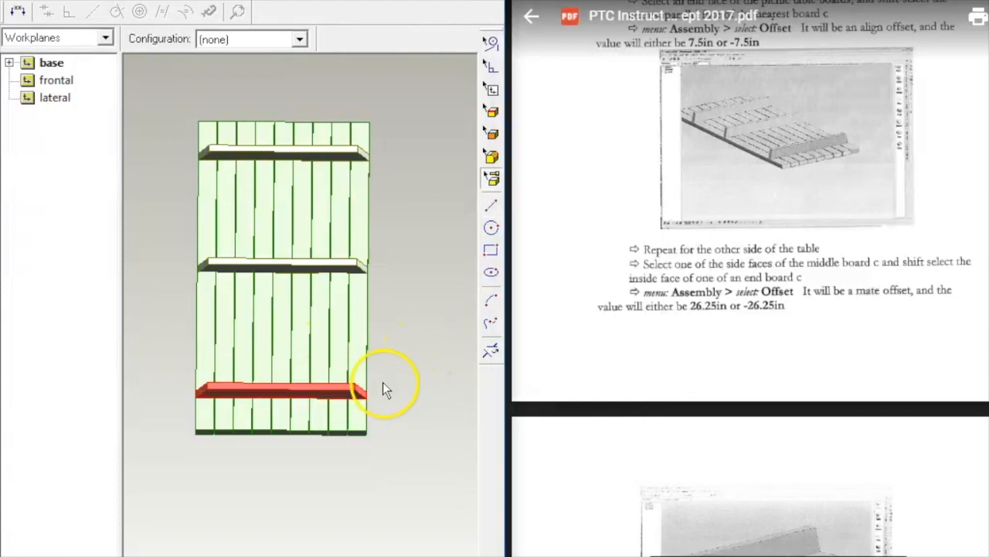
right_click(436, 339)
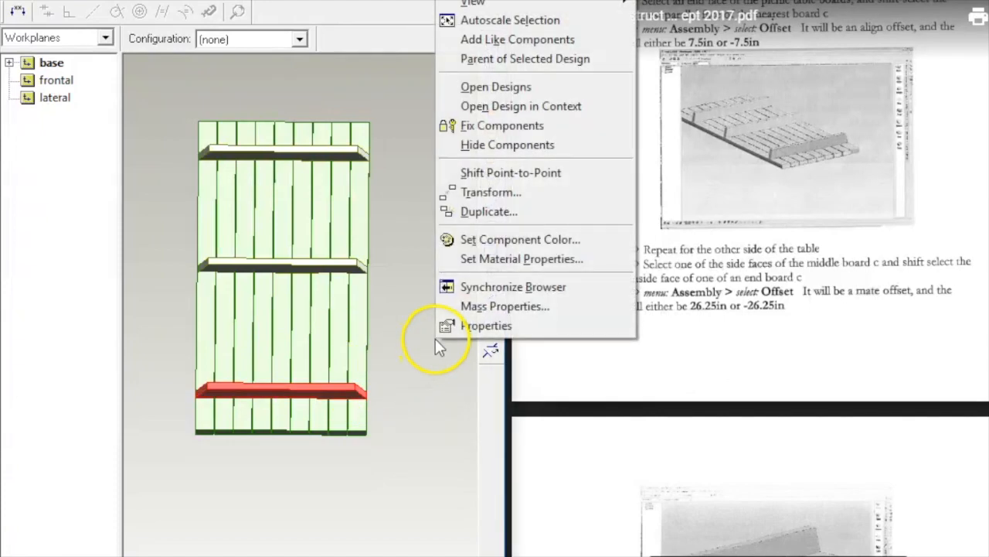
click(494, 211)
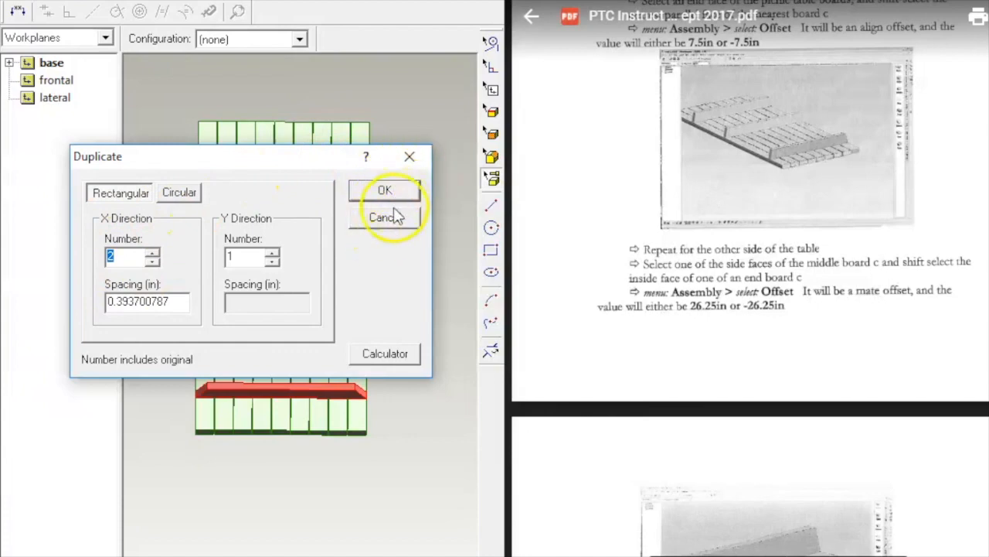
click(409, 156)
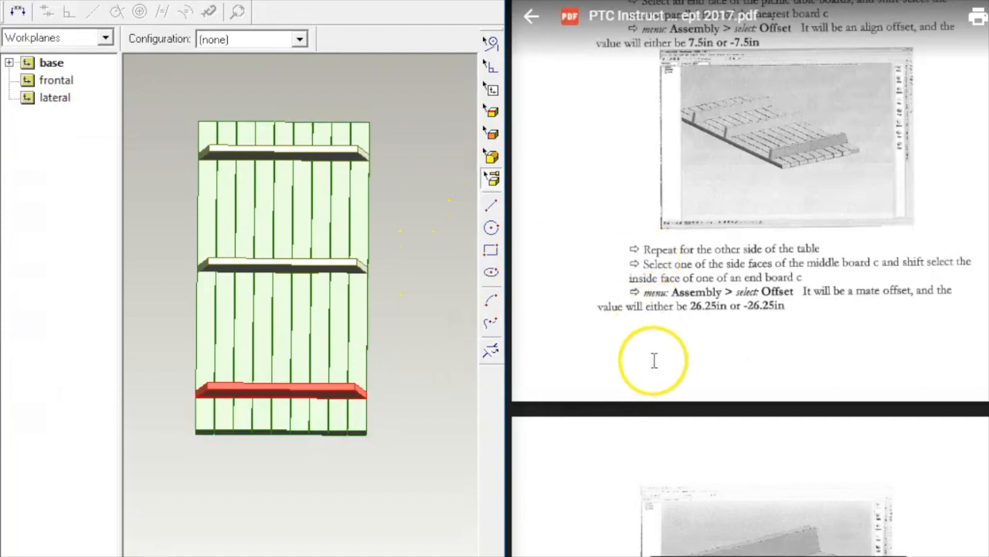
scroll(655, 360, down, 10)
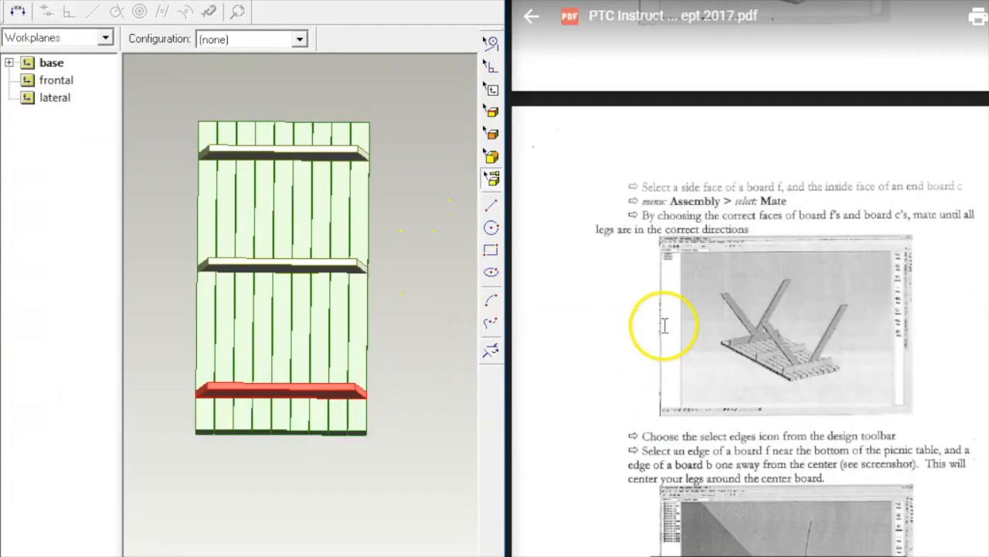
scroll(672, 325, up, 6)
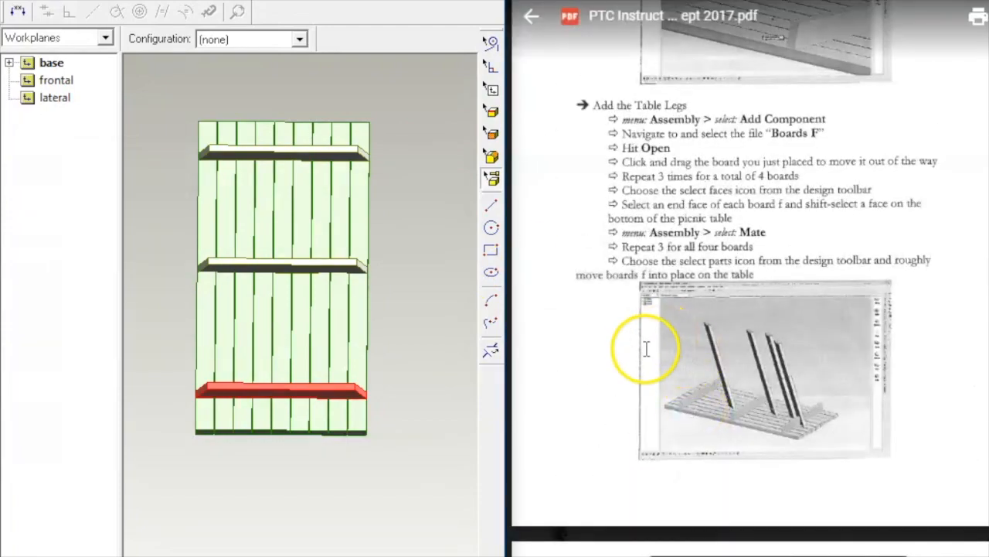
scroll(642, 352, up, 3)
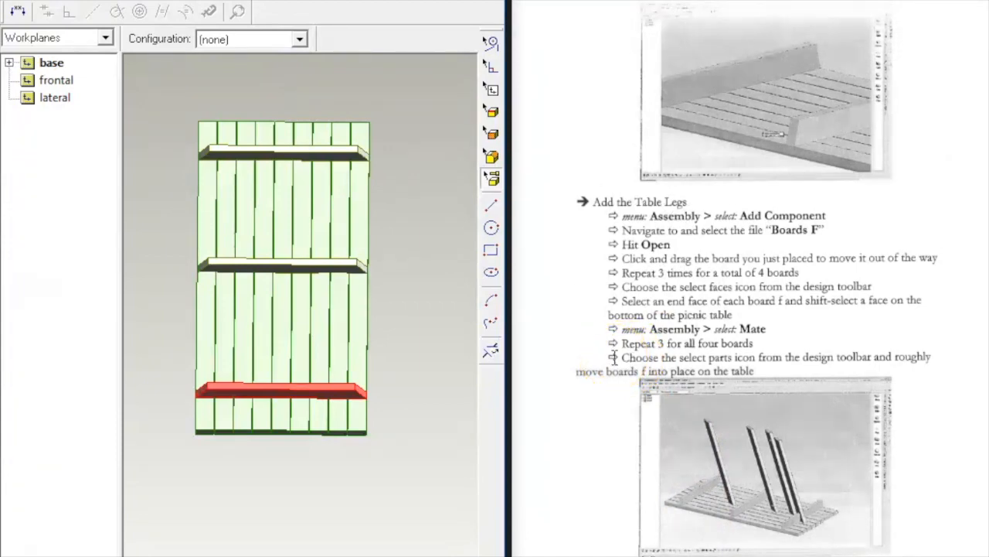
Step: Add the NamesBoardsF part from Astudents2017_2018 > Picnic Table Tutorial to the assembly
key(alt+a)
key(a)
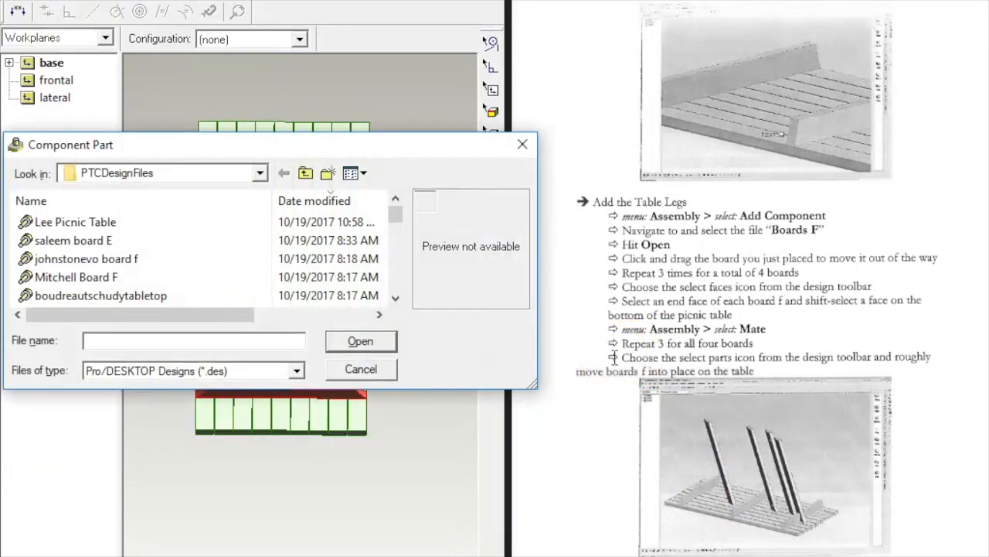
click(260, 173)
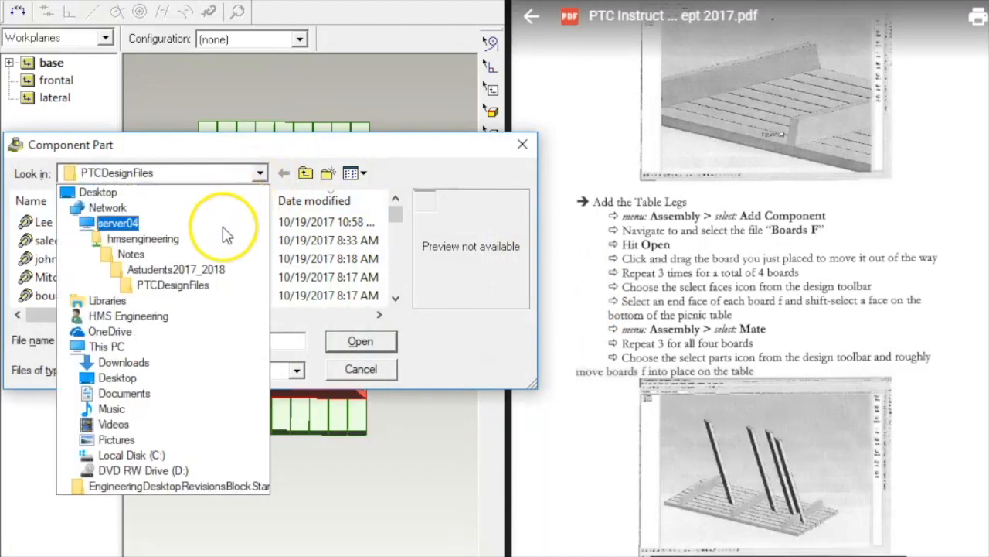
click(169, 270)
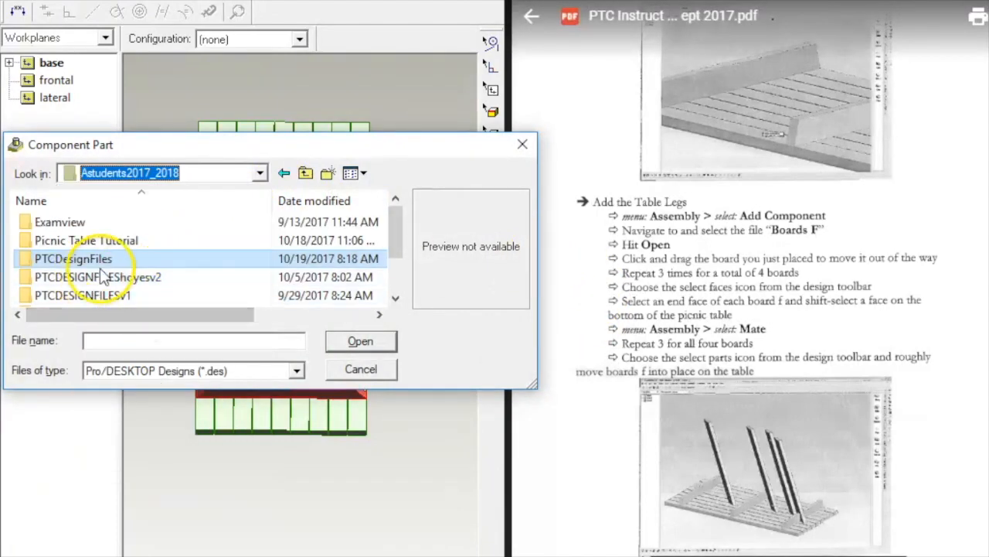
double_click(127, 259)
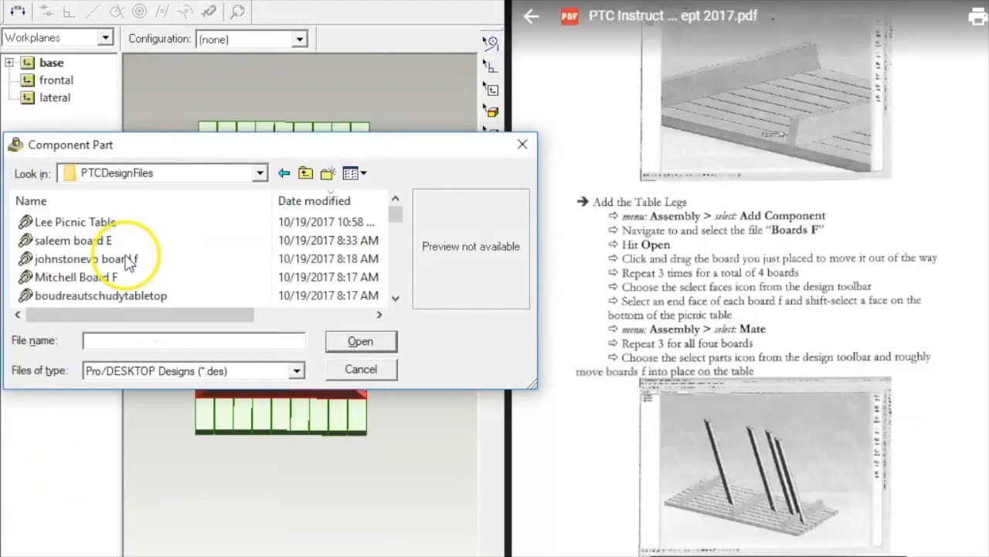
click(260, 173)
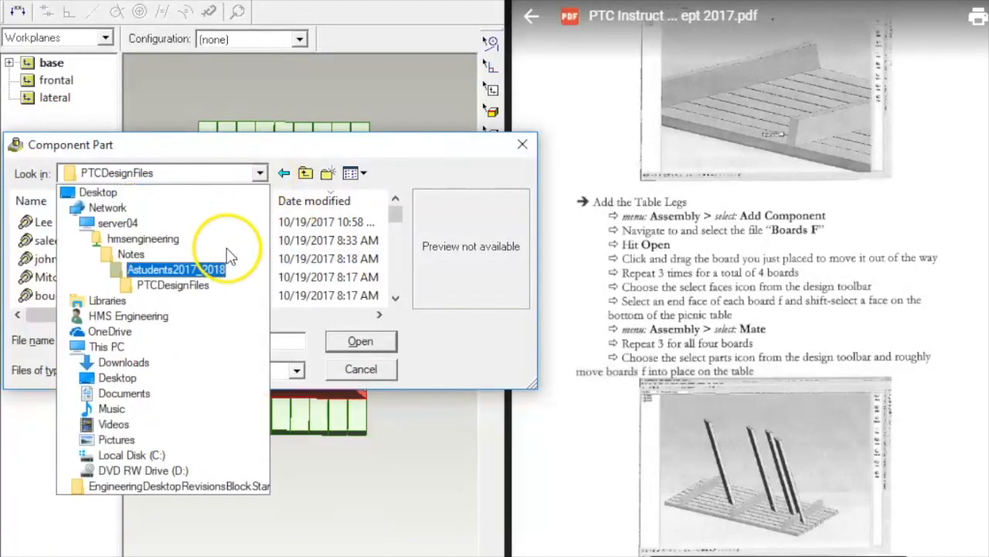
click(194, 272)
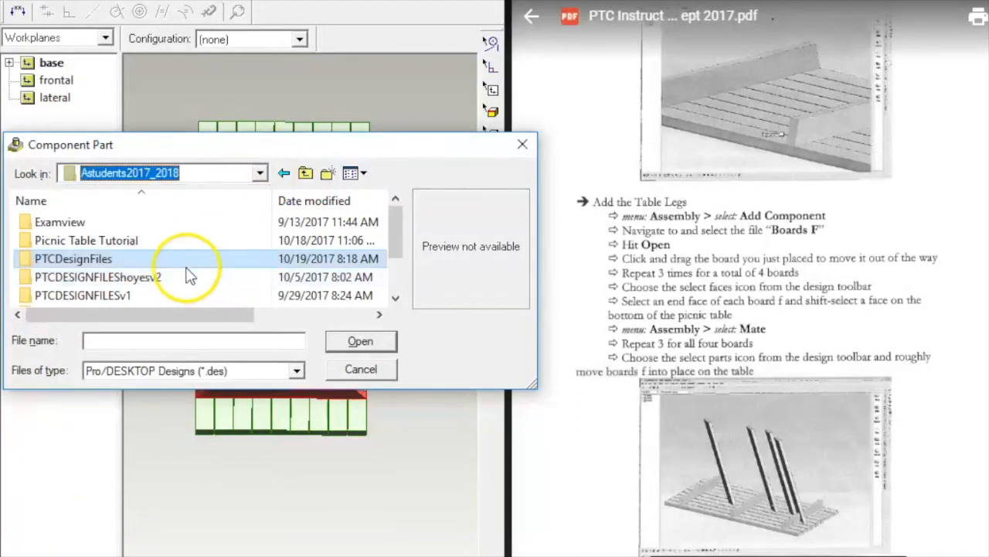
double_click(108, 241)
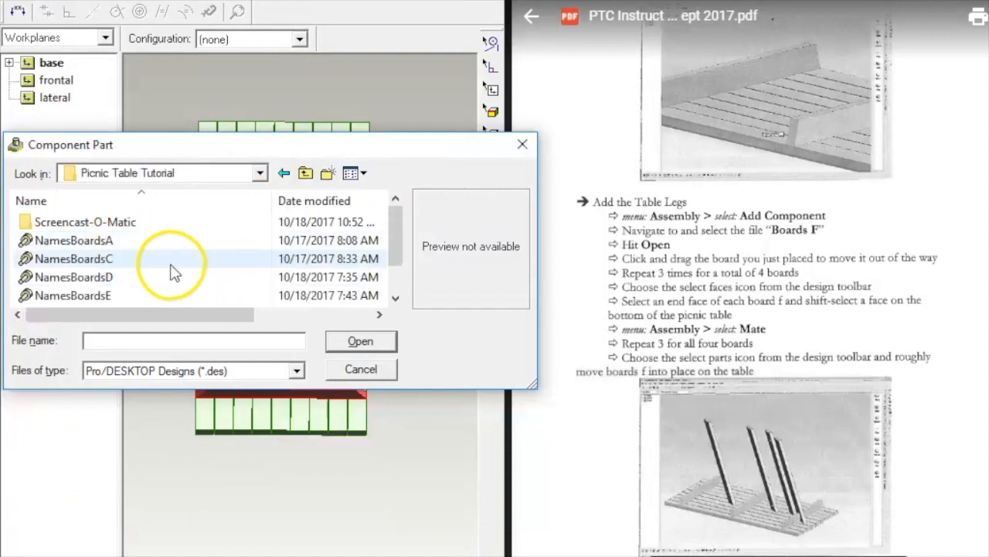
scroll(170, 283, down, 1)
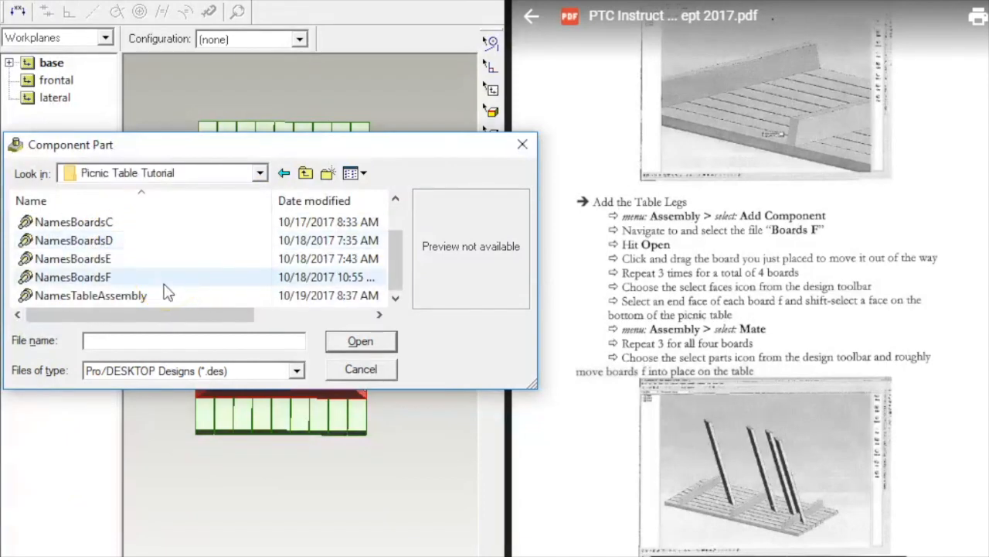
click(161, 282)
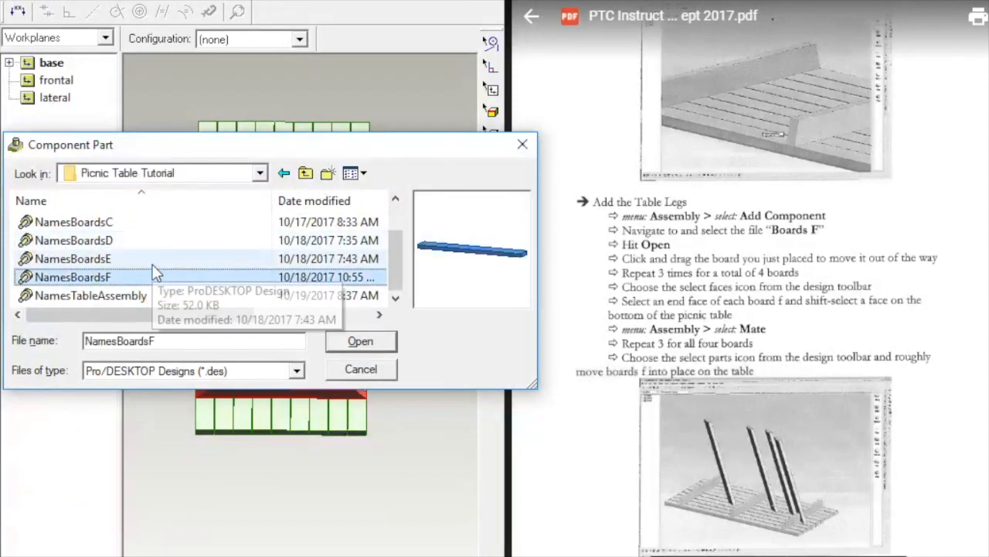
click(368, 342)
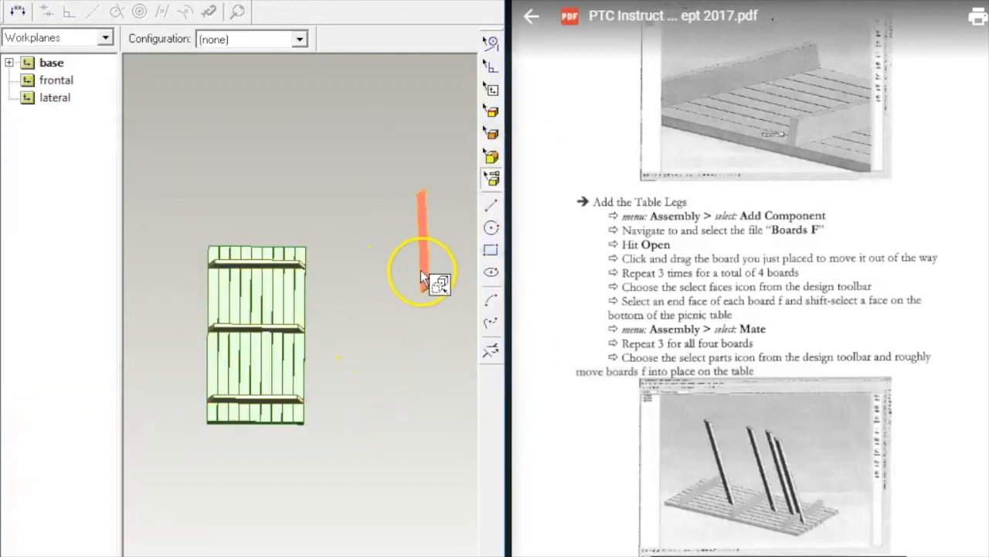
Step: Move the new board aside and duplicate it so there are 4 F boards
drag(420, 270, 383, 289)
right_click(385, 288)
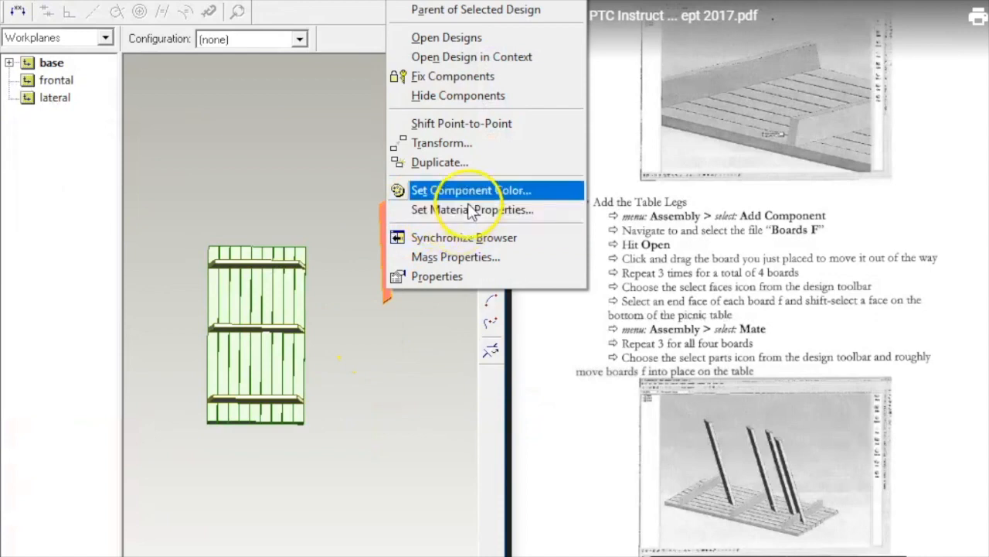
click(455, 164)
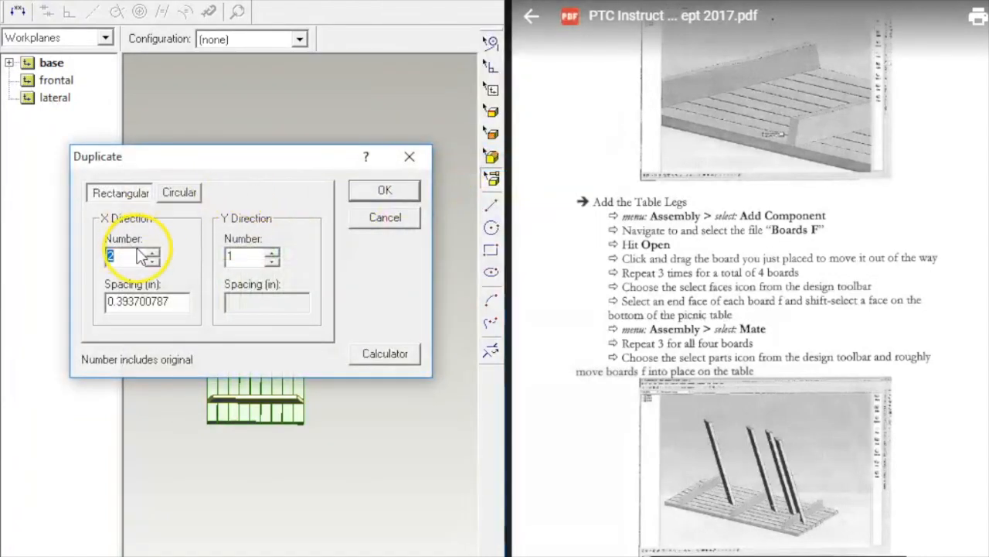
text(4)
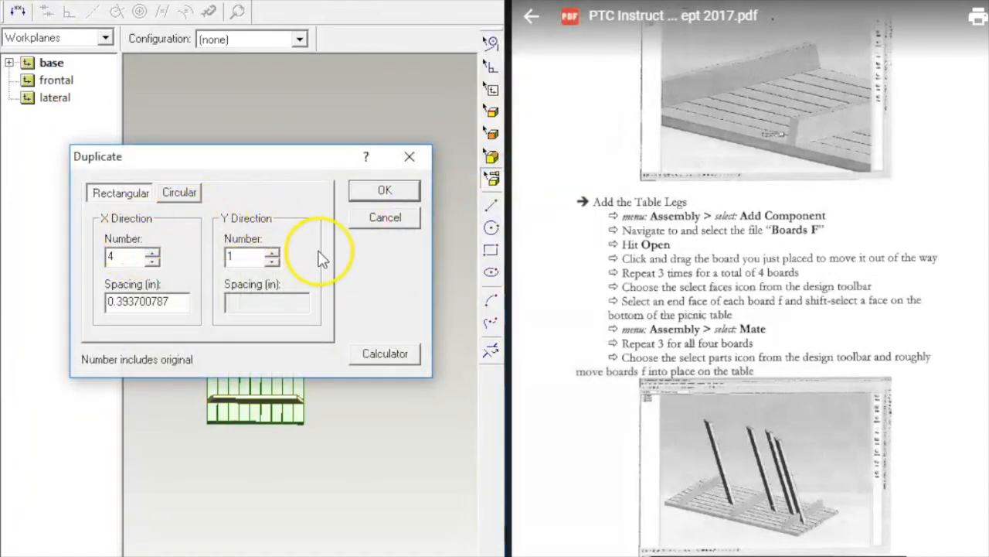
click(386, 191)
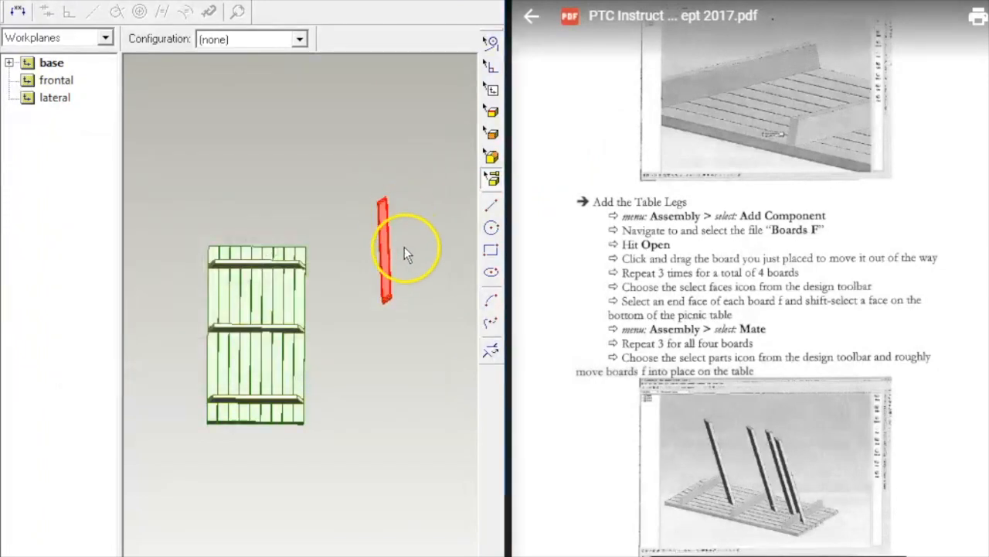
Step: Drag the stacked F board copies apart beside the tabletop
double_click(385, 272)
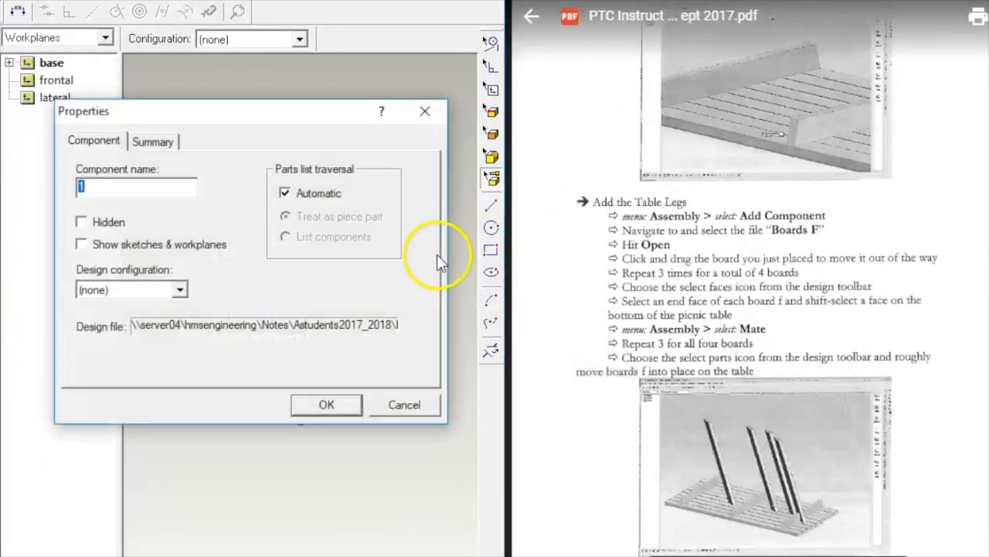
click(331, 403)
drag(383, 282, 333, 206)
double_click(383, 290)
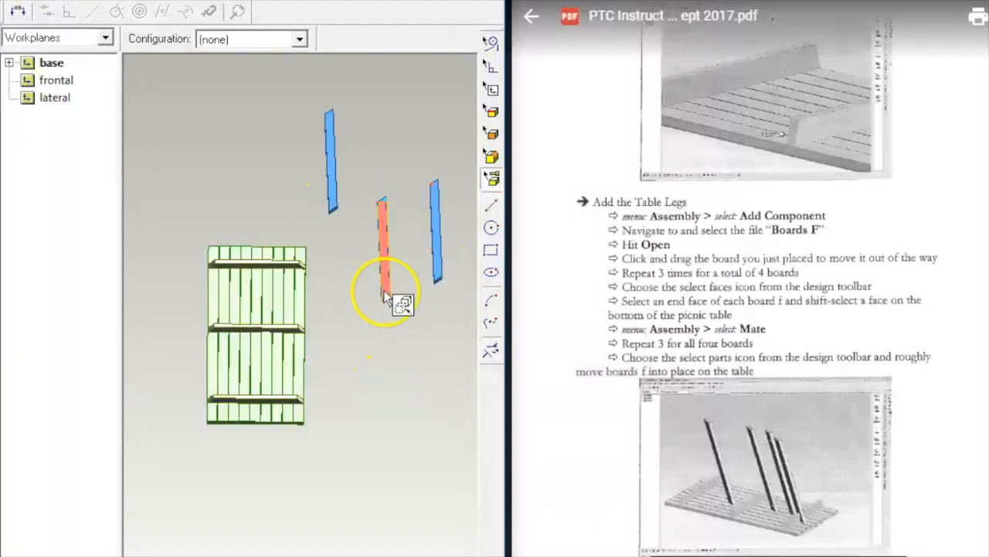
click(327, 404)
drag(386, 290, 419, 407)
click(388, 285)
click(369, 333)
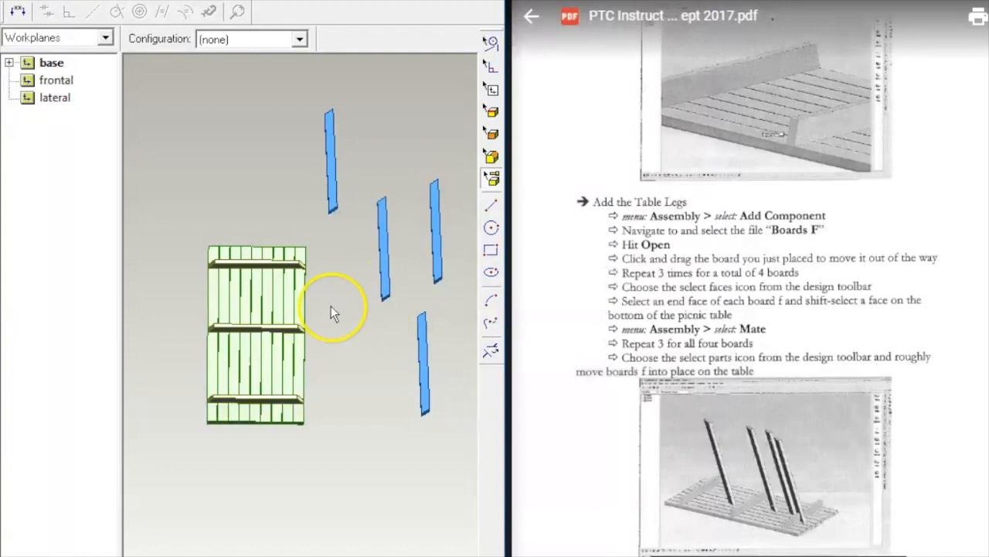
key(Up)
key(Up)
key(Up)
key(Up)
key(Up)
key(Up)
key(Up)
key(Up)
key(Up)
key(Up)
key(Up)
key(Up)
key(Up)
key(Up)
key(Up)
key(Up)
key(Up)
key(Up)
key(Up)
key(Up)
key(Up)
key(Up)
key(Up)
key(Up)
key(Up)
key(Up)
key(Up)
key(Up)
key(Up)
key(Up)
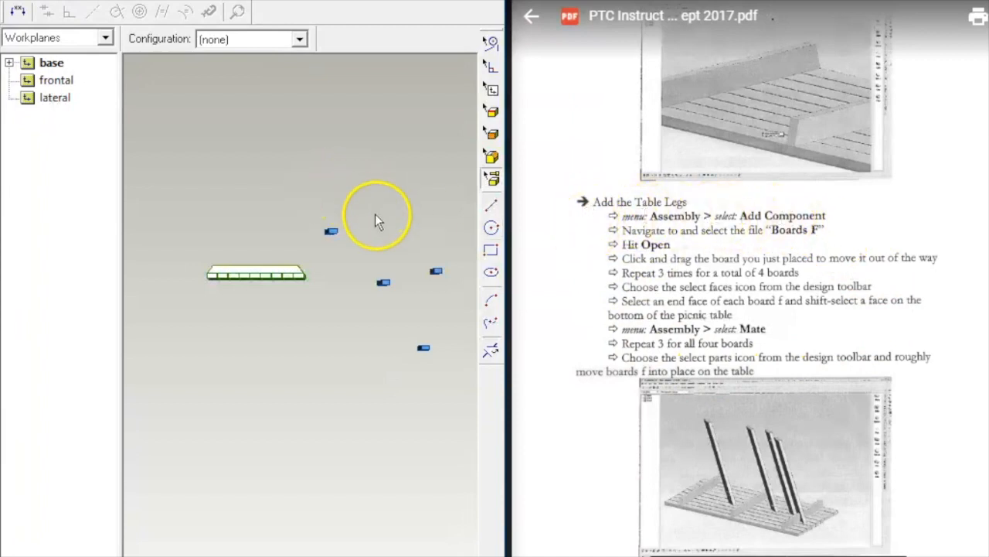
Step: Switch to face selection with F and orbit toward the boards' end faces
key(f)
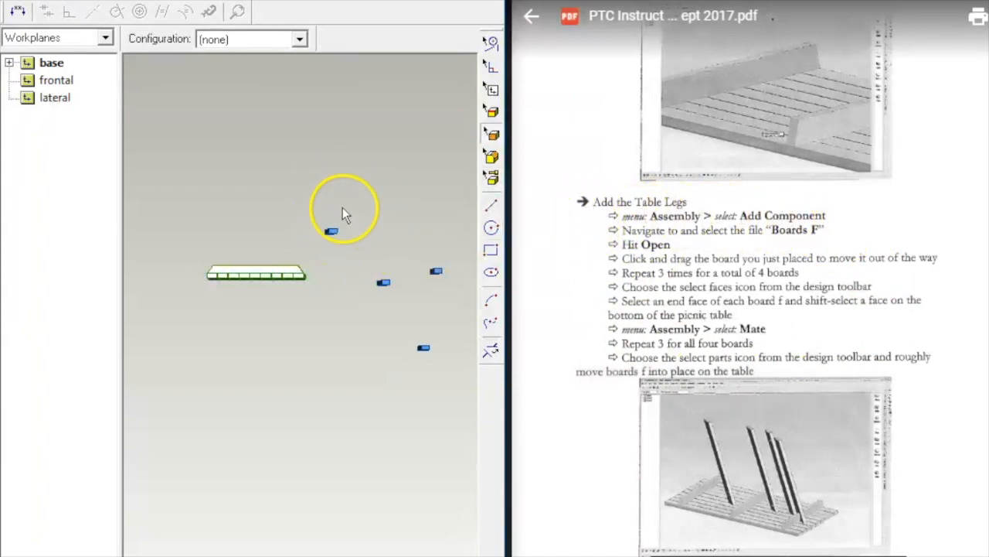
middle_drag(343, 209, 340, 263)
scroll(351, 226, up, 5)
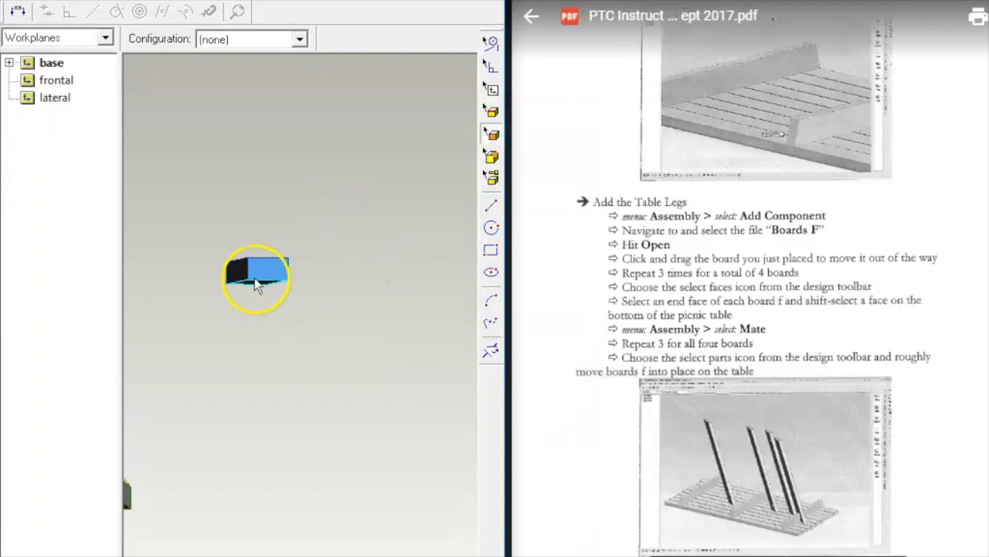
middle_drag(251, 334, 198, 398)
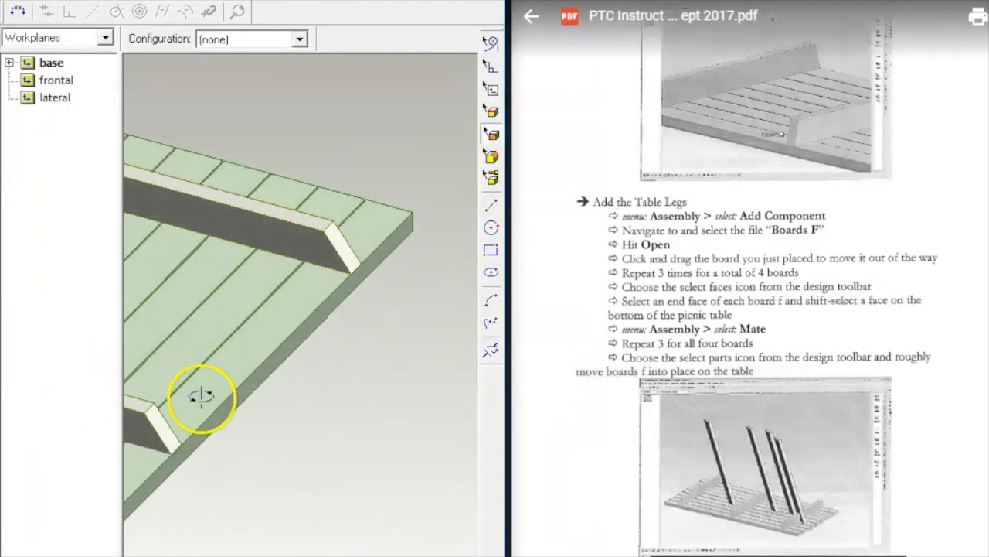
Step: Mate the end faces of the first two F boards to the tabletop underside
click(217, 283)
middle_drag(402, 309, 460, 224)
click(407, 235)
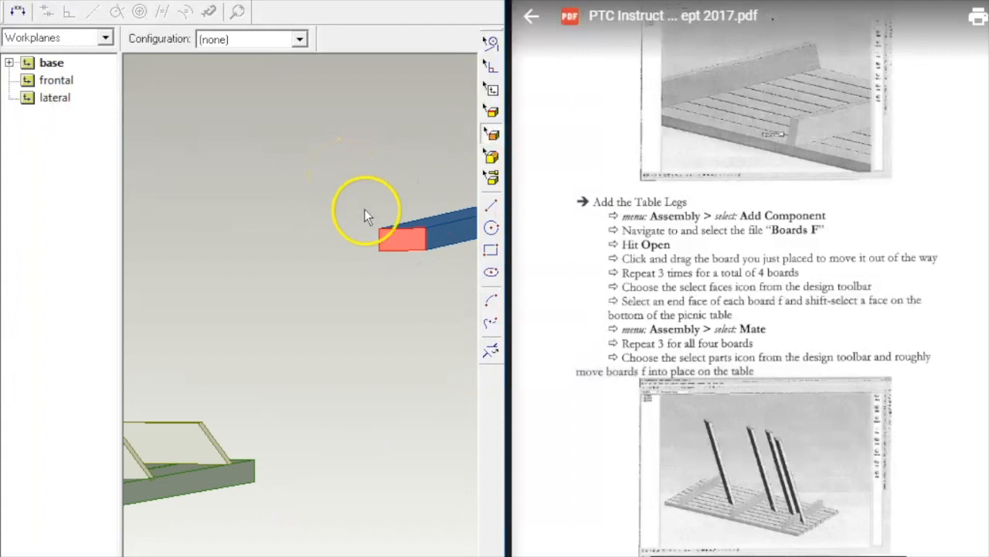
right_click(406, 217)
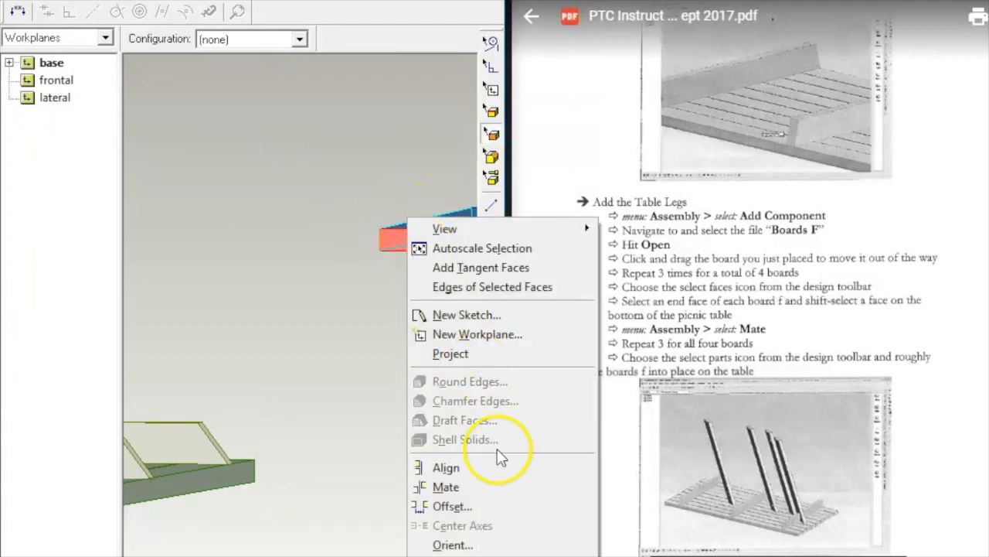
click(471, 494)
middle_drag(313, 336, 477, 352)
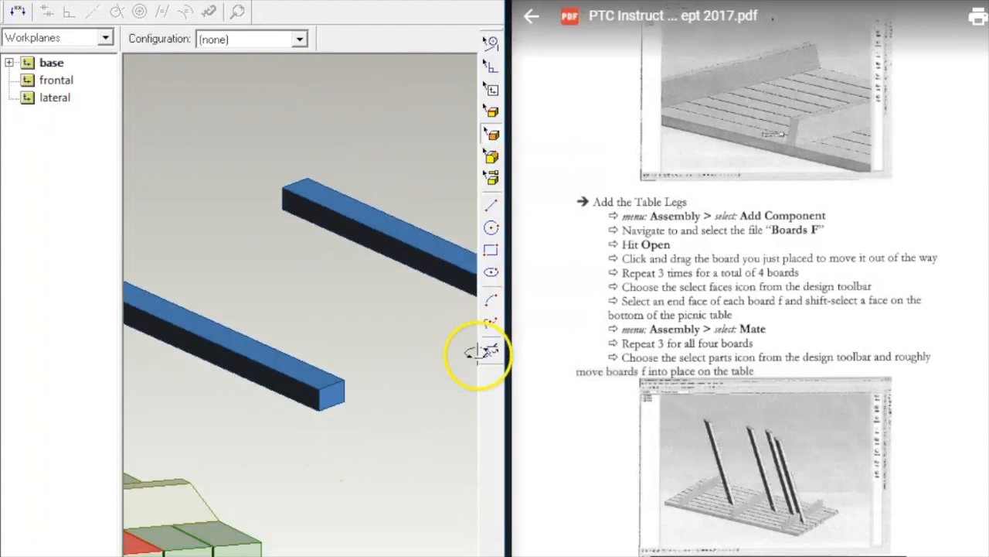
right_click(339, 386)
click(246, 352)
middle_drag(364, 331, 242, 348)
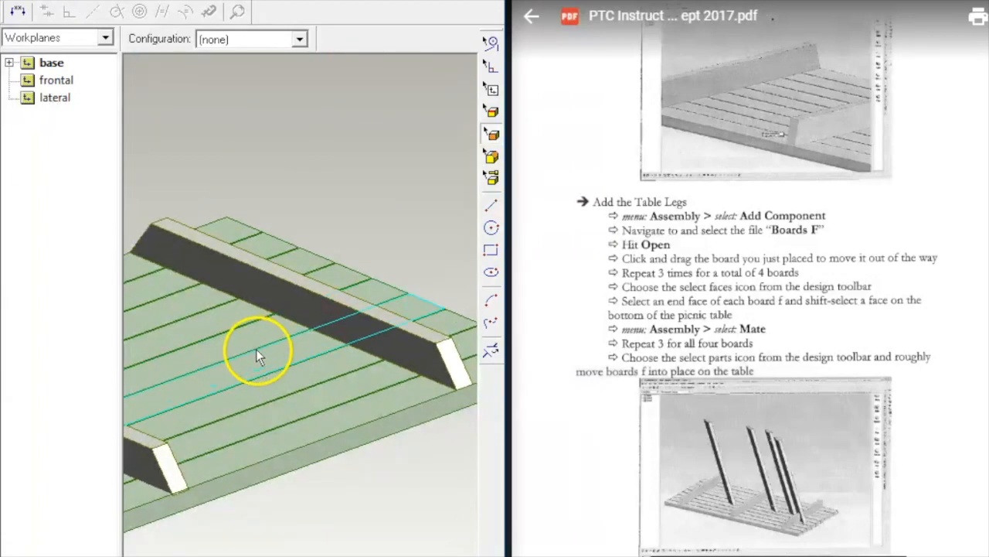
shift+click(259, 351)
right_click(388, 197)
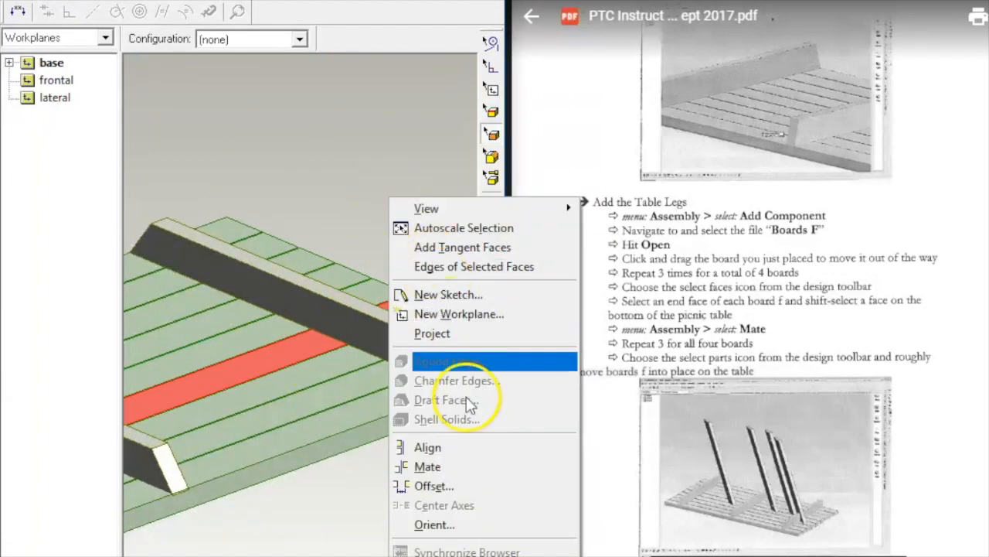
click(456, 469)
Step: Mate the third and fourth F boards' end faces to the tabletop's bottom face
middle_drag(409, 211, 577, 198)
click(325, 206)
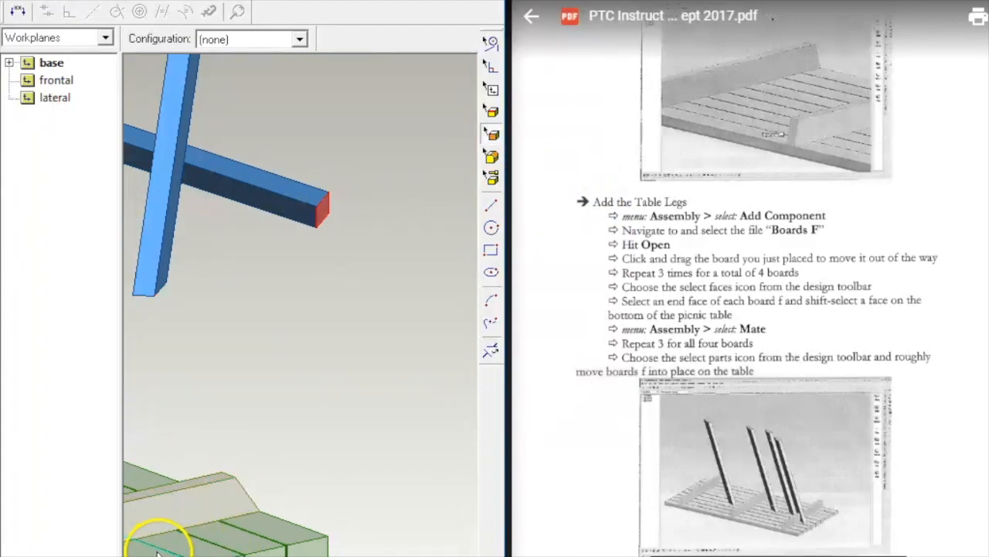
right_click(289, 451)
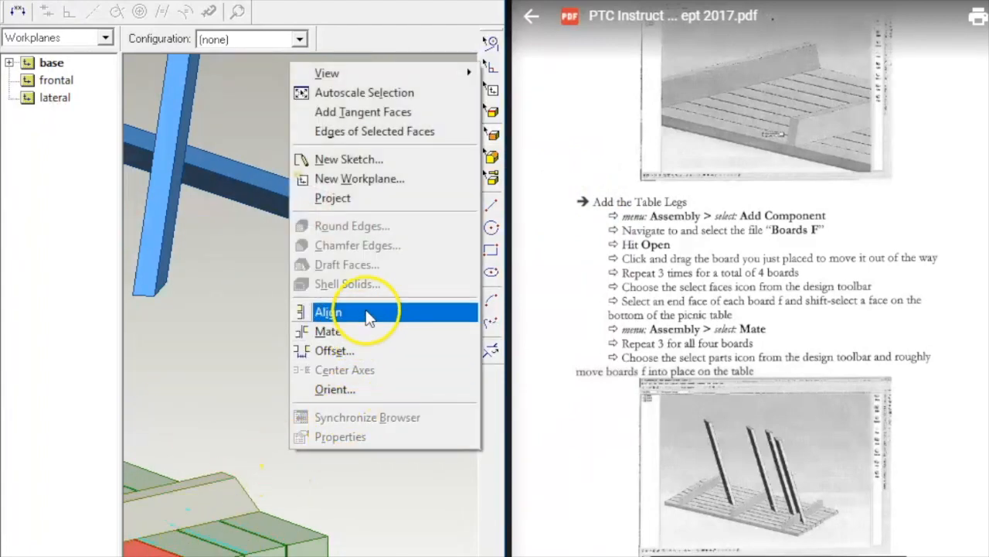
click(365, 330)
middle_drag(401, 328, 339, 334)
scroll(339, 335, up, 1)
scroll(339, 329, down, 4)
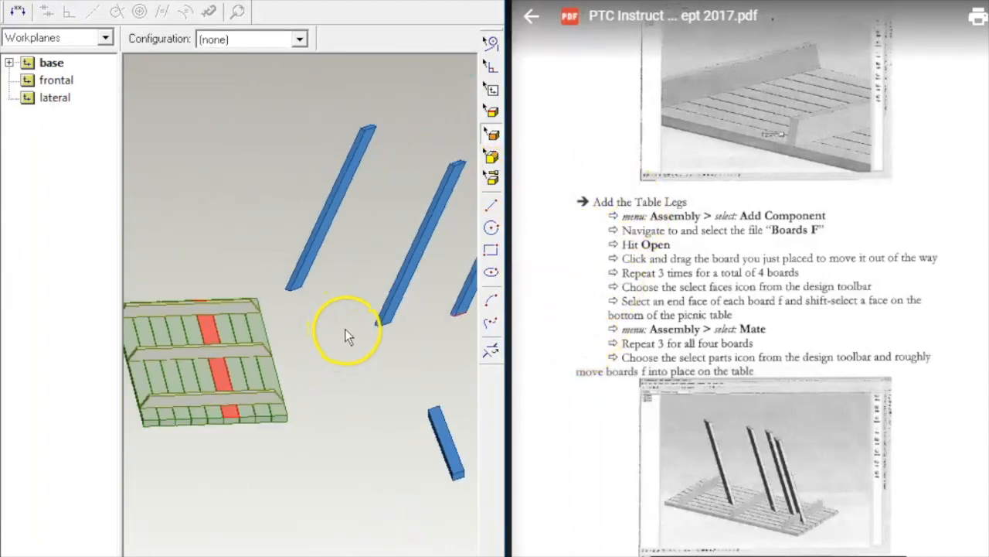
scroll(418, 427, up, 2)
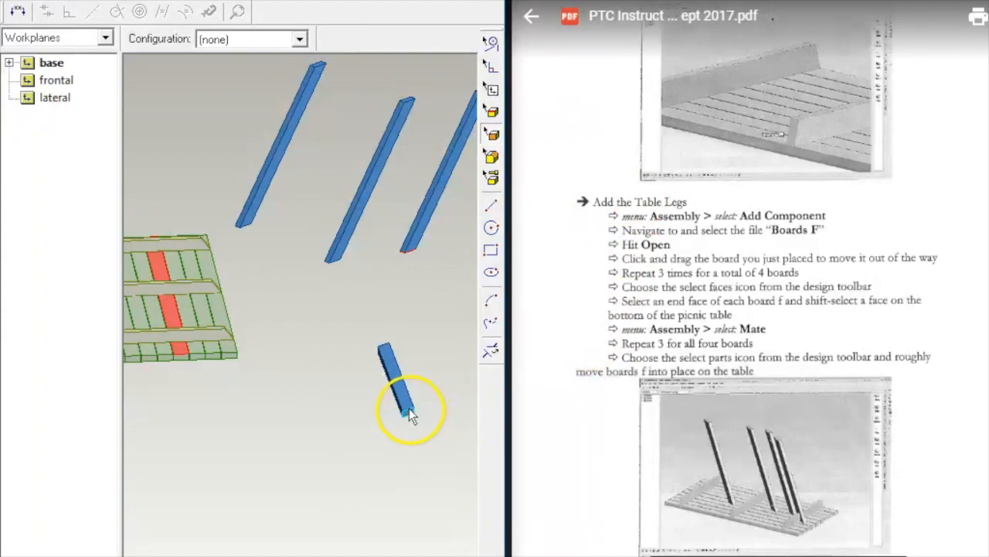
click(412, 413)
shift+click(190, 311)
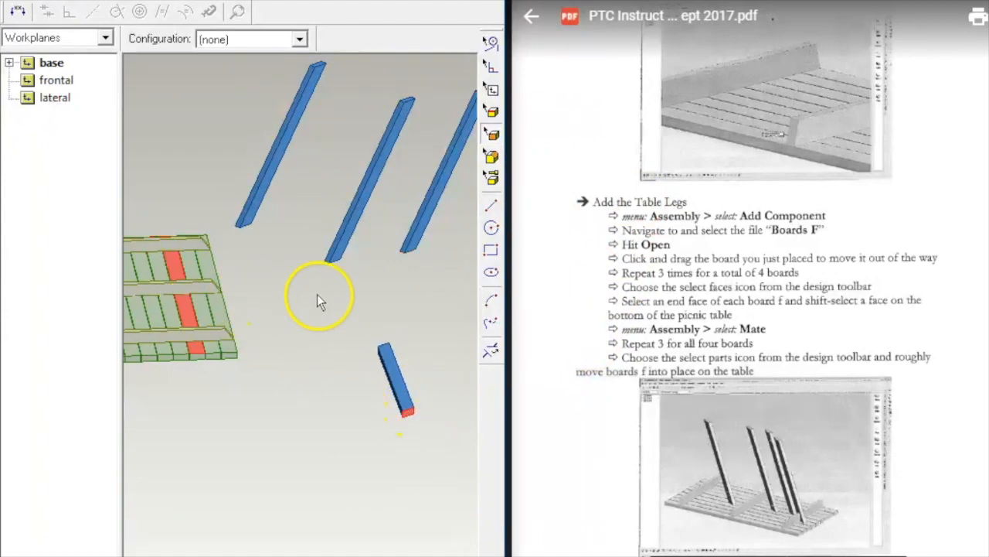
right_click(319, 301)
click(375, 187)
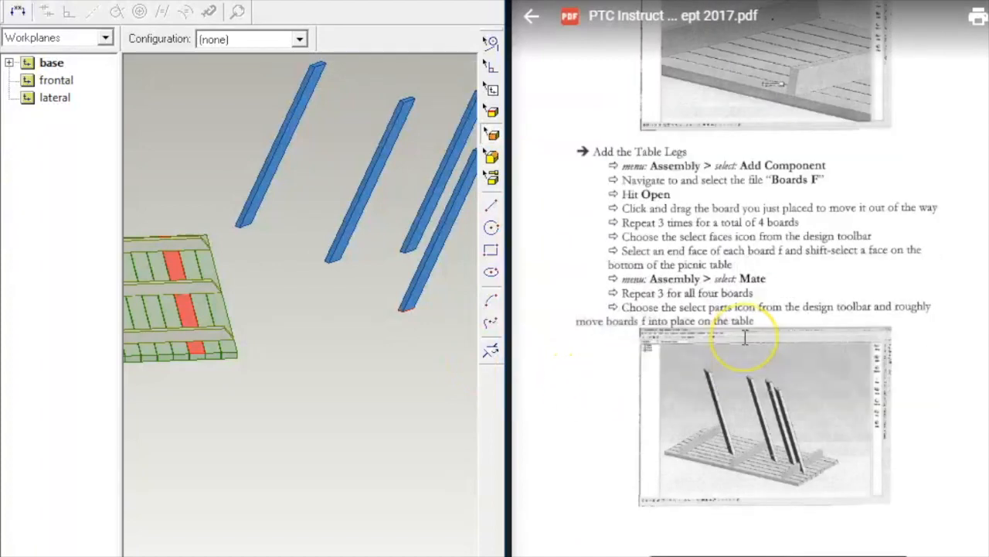
Step: Switch to part selection and drag the first two leg boards onto the tabletop
scroll(746, 338, down, 2)
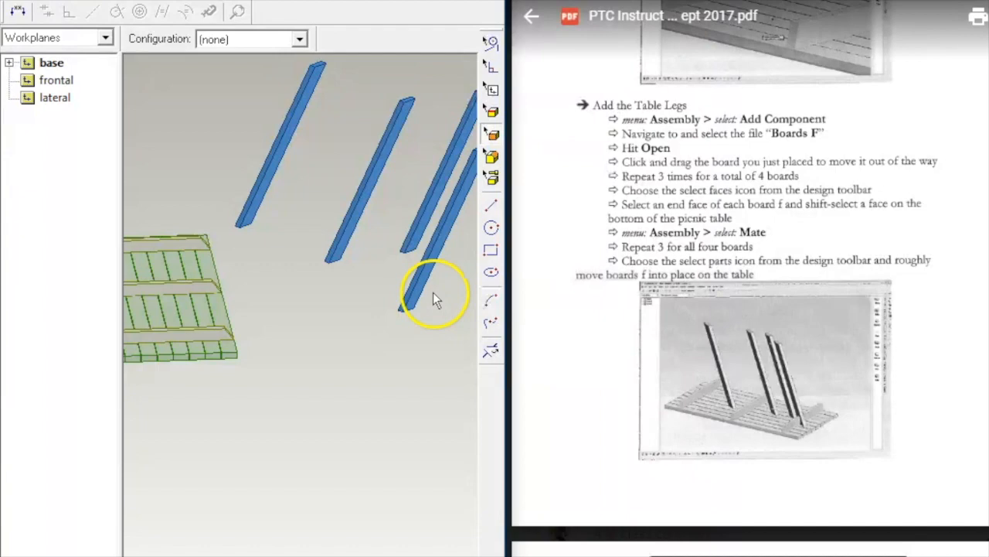
key(p)
drag(422, 279, 201, 290)
middle_drag(363, 296, 441, 250)
click(328, 253)
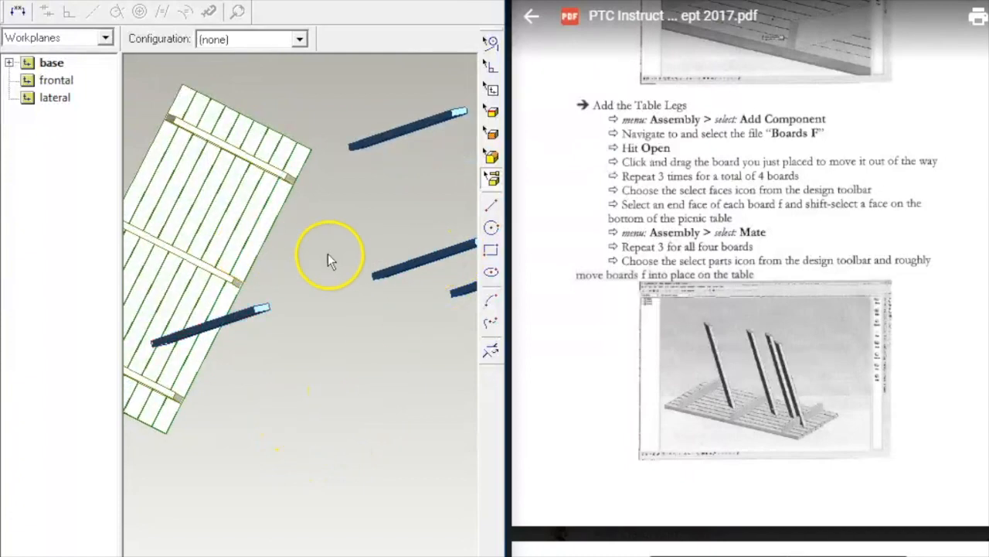
double_click(397, 270)
click(337, 403)
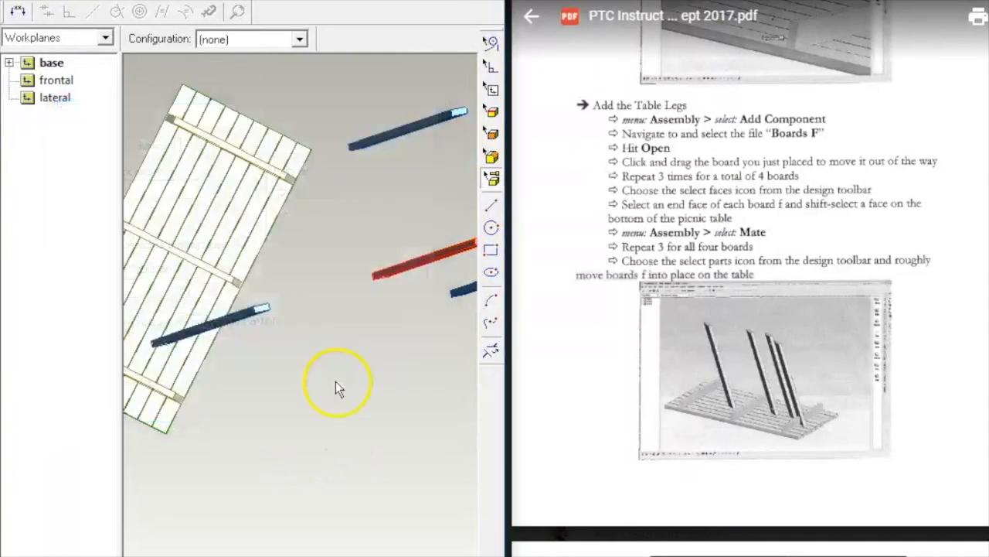
drag(412, 269, 232, 252)
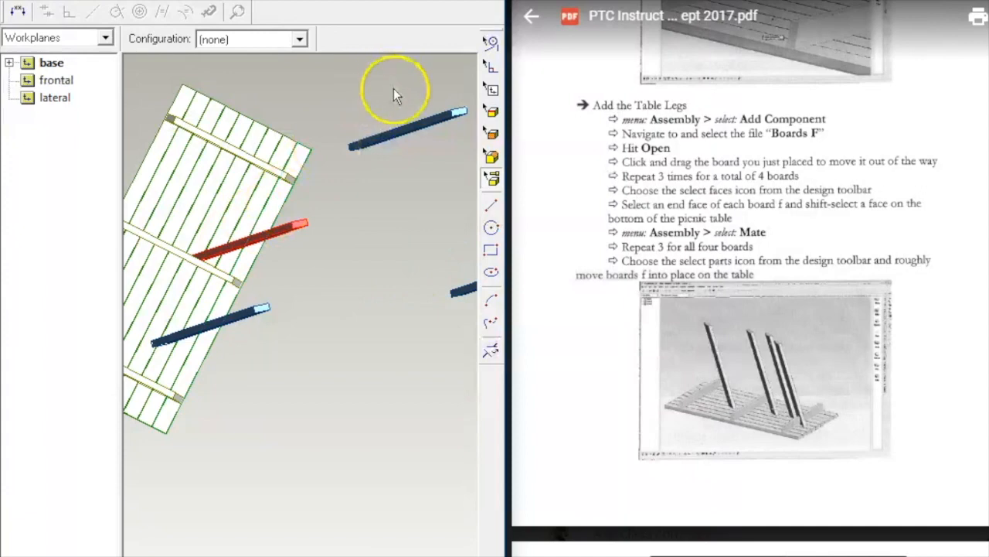
Step: Drag the remaining upper and right-hand leg boards onto the tabletop
click(370, 130)
drag(381, 135, 260, 176)
drag(384, 141, 252, 190)
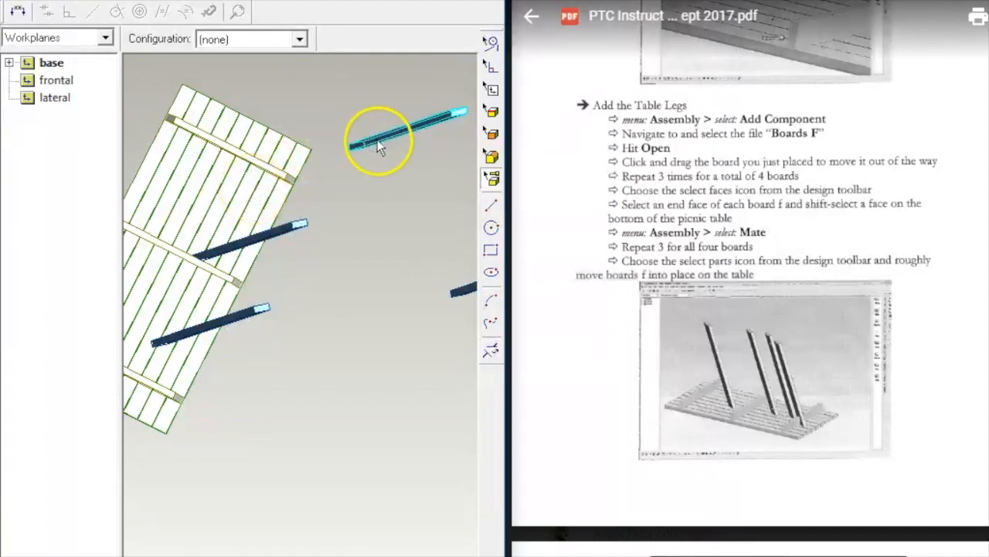
click(369, 143)
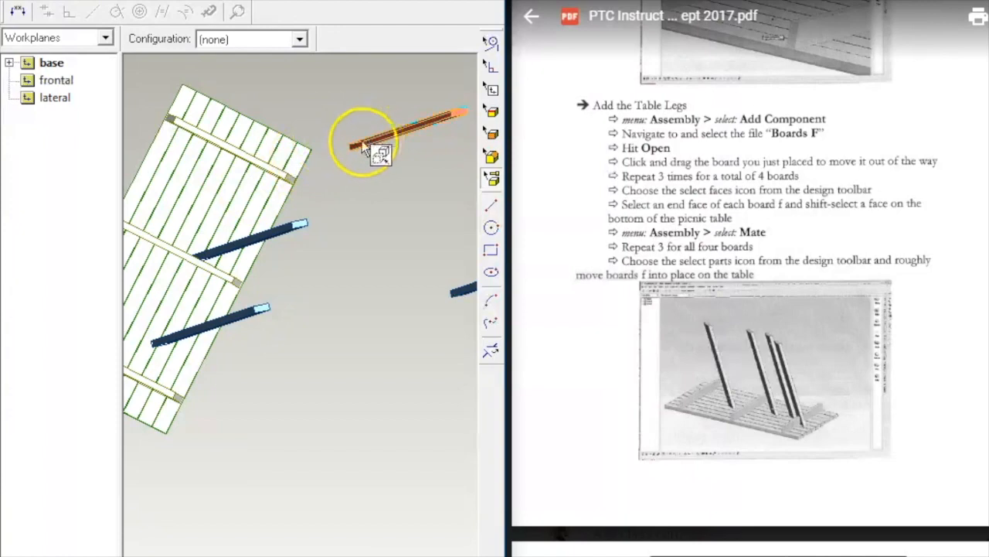
drag(370, 143, 271, 176)
middle_drag(408, 273, 453, 247)
drag(451, 190, 186, 362)
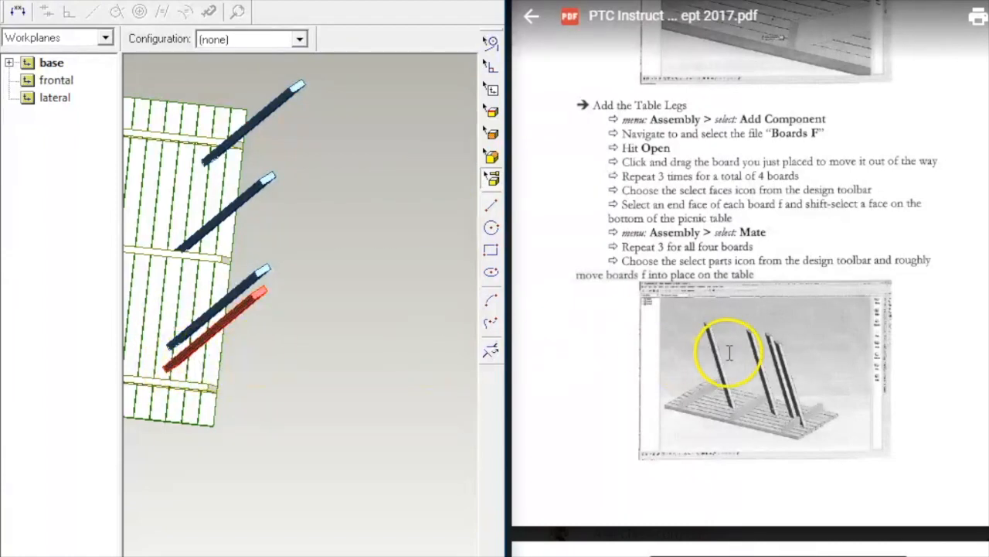
scroll(729, 354, down, 5)
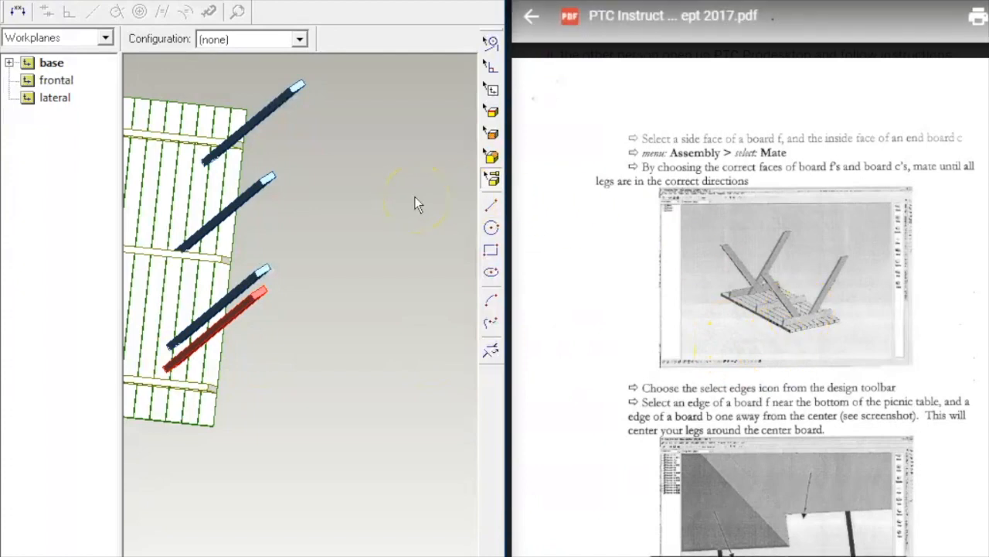
Step: Mate two leg boards' side faces to the inner faces of the cross and end boards
middle_drag(415, 204, 517, 102)
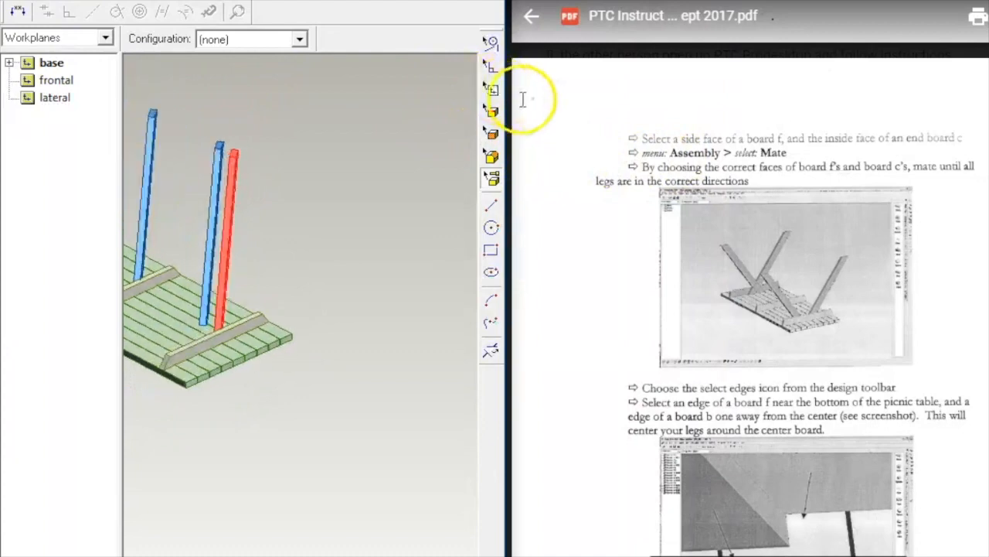
middle_drag(416, 236, 333, 230)
key(f)
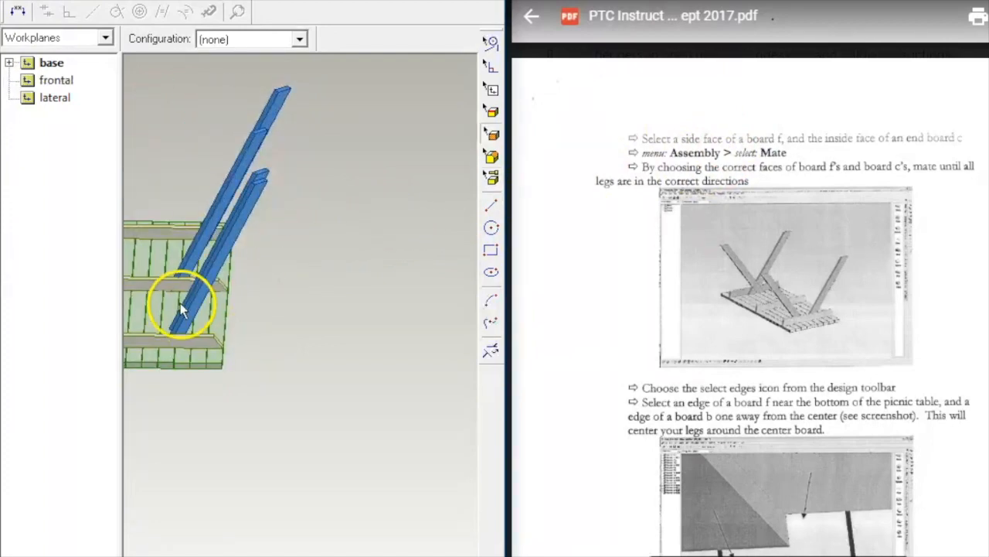
click(194, 302)
middle_drag(232, 298, 495, 293)
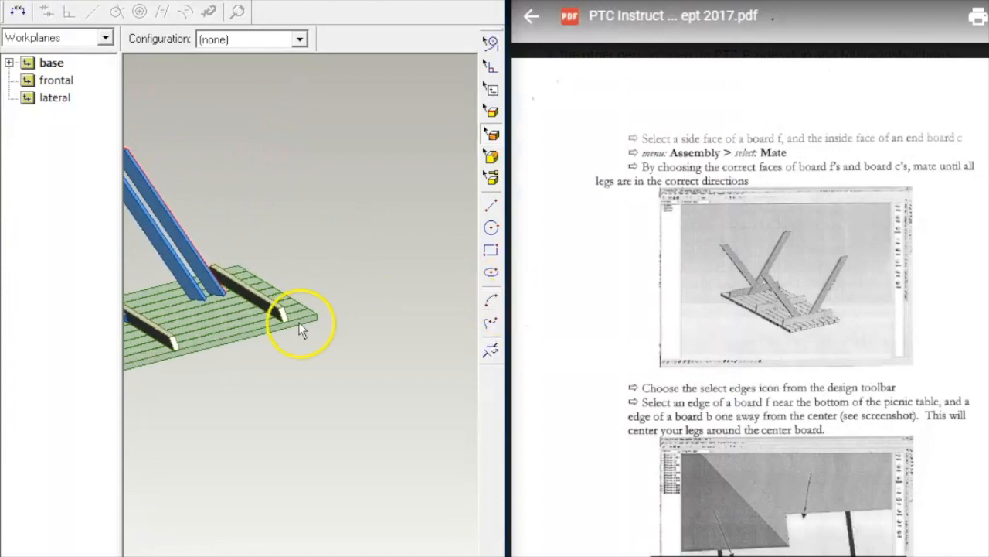
click(247, 298)
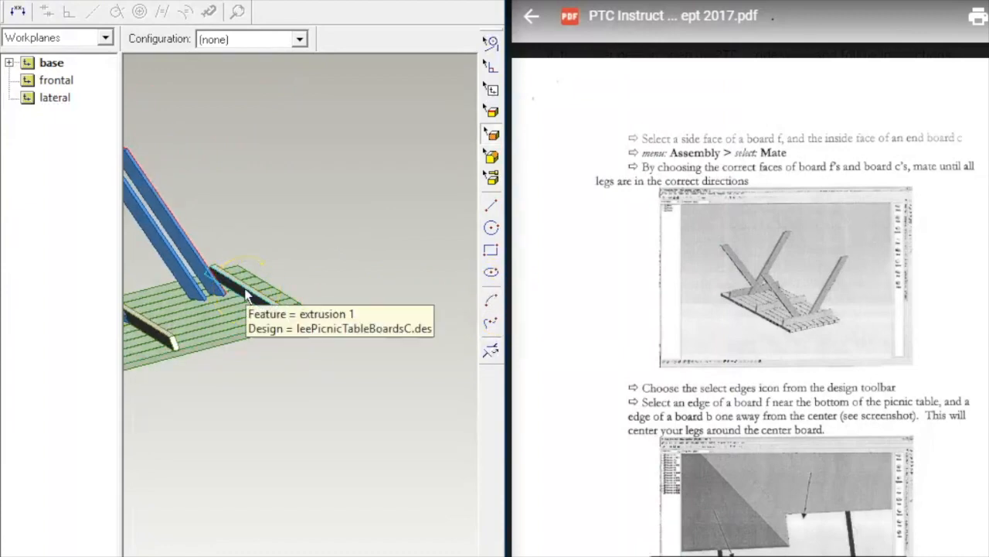
right_click(361, 206)
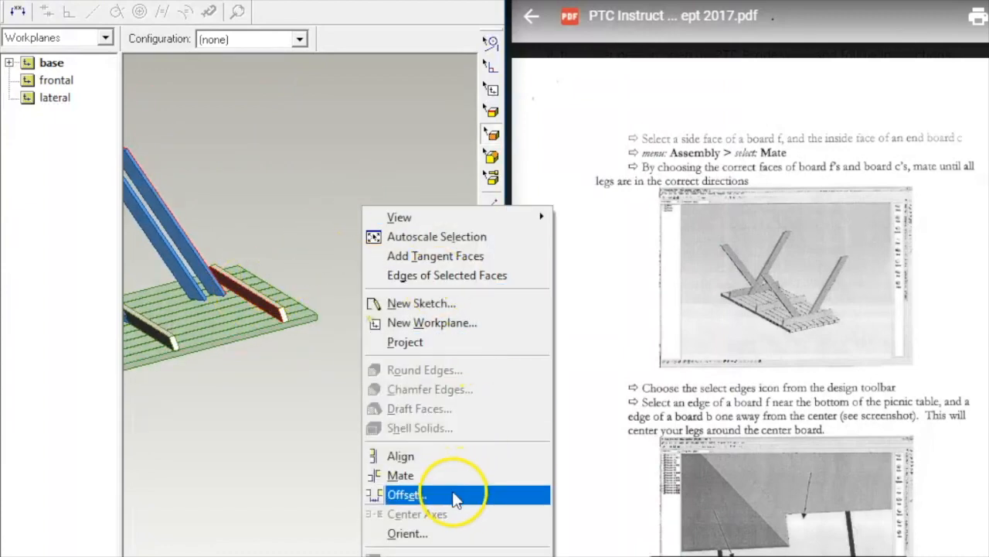
click(465, 475)
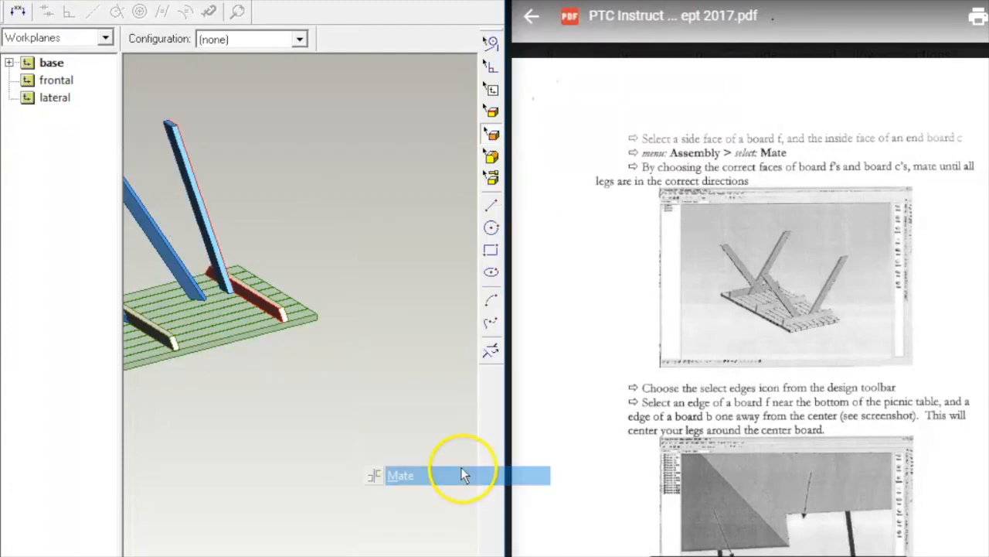
middle_drag(425, 230, 507, 203)
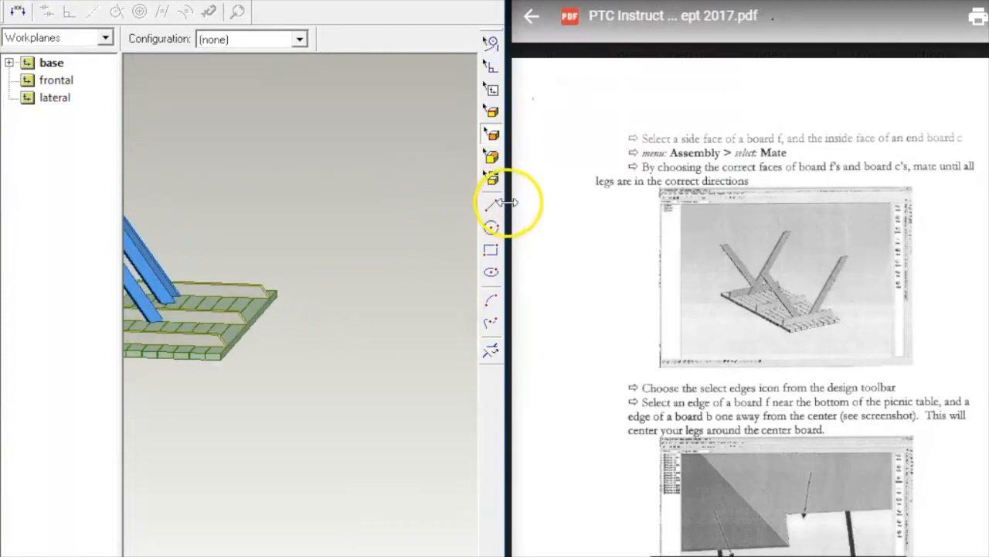
click(186, 293)
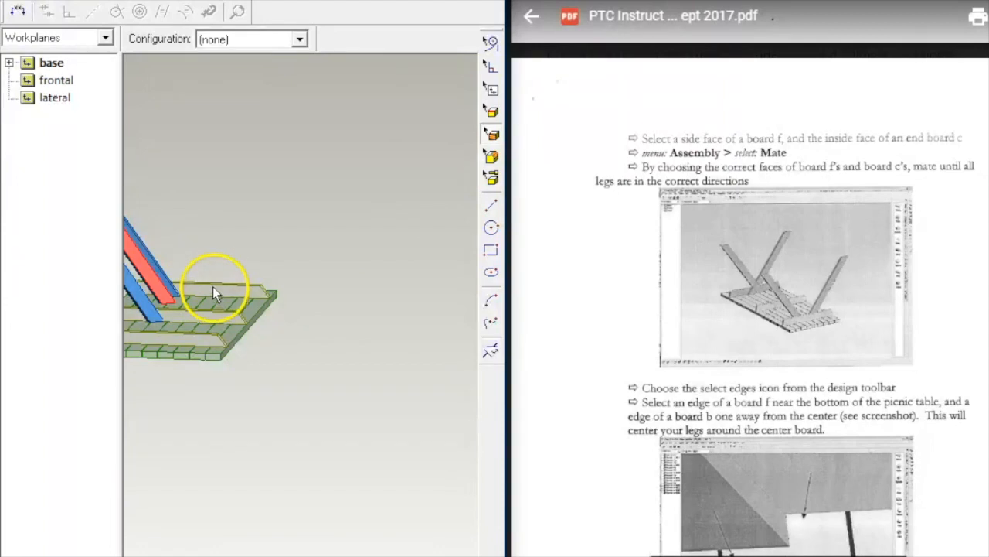
click(213, 287)
right_click(243, 214)
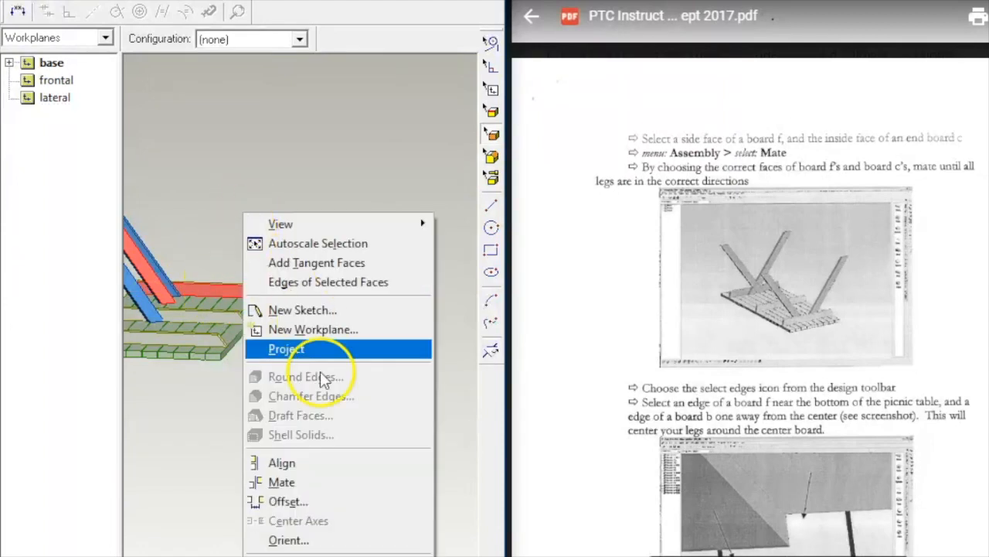
click(318, 481)
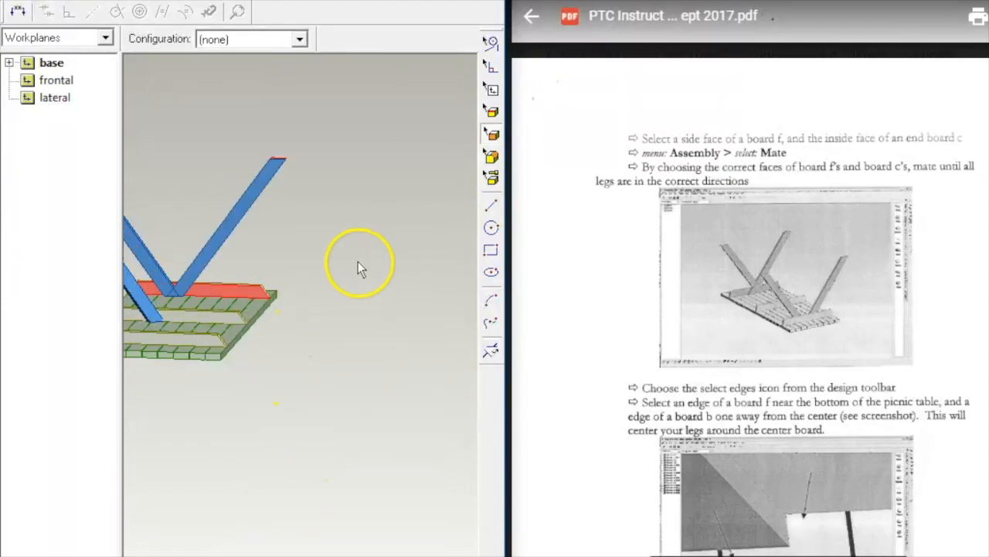
Step: Mate the short leg's face to the small centre board, angling the legs into a V
middle_drag(364, 265, 388, 320)
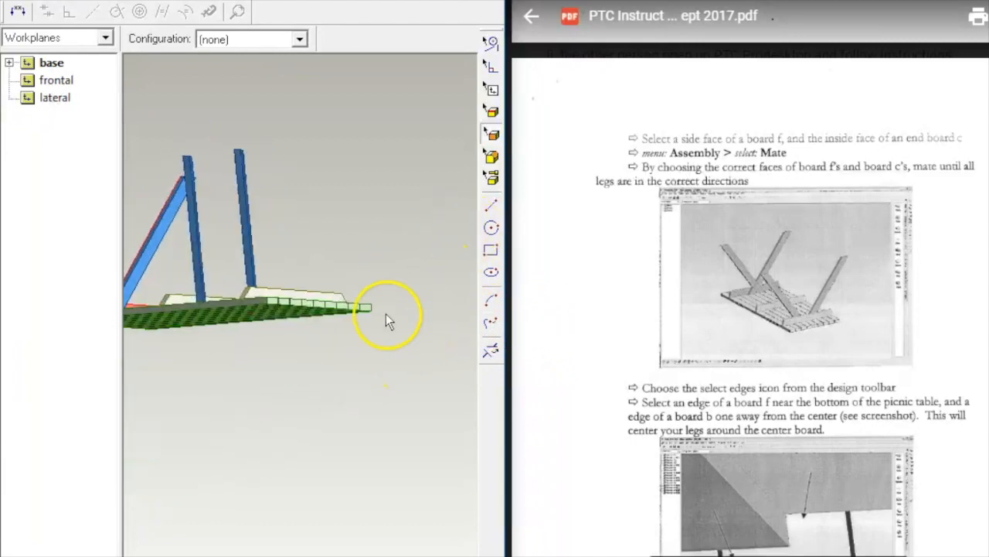
middle_drag(302, 390, 272, 480)
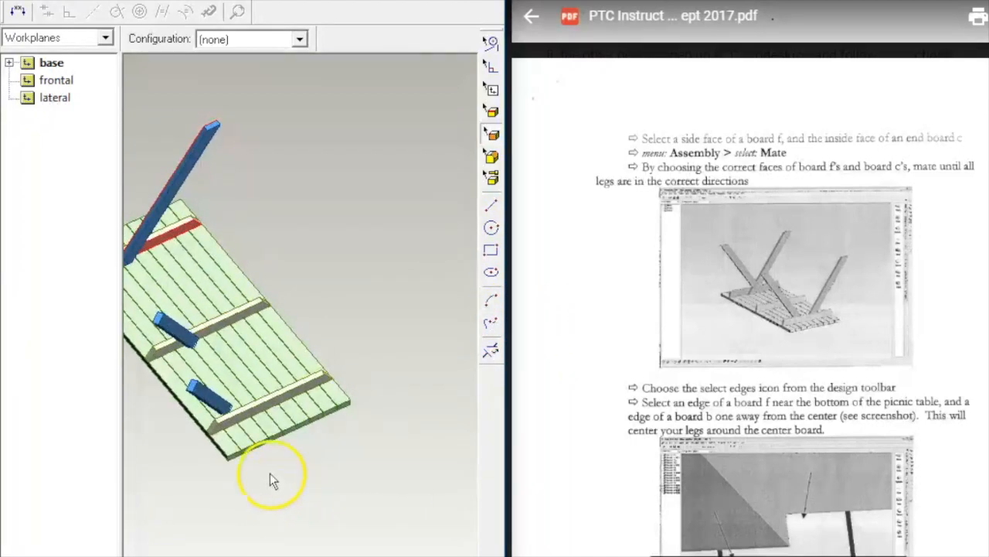
click(221, 401)
middle_drag(380, 405, 539, 407)
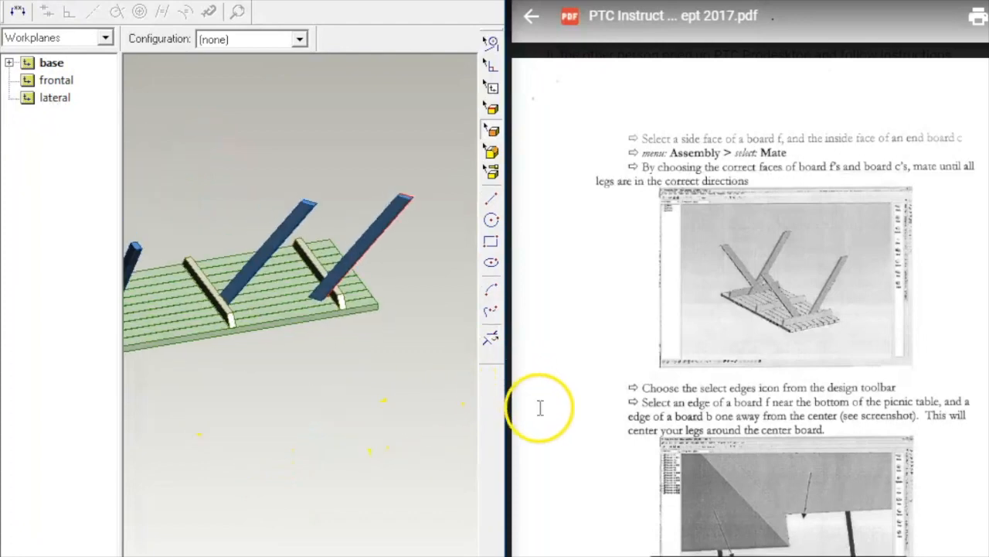
click(317, 290)
right_click(422, 362)
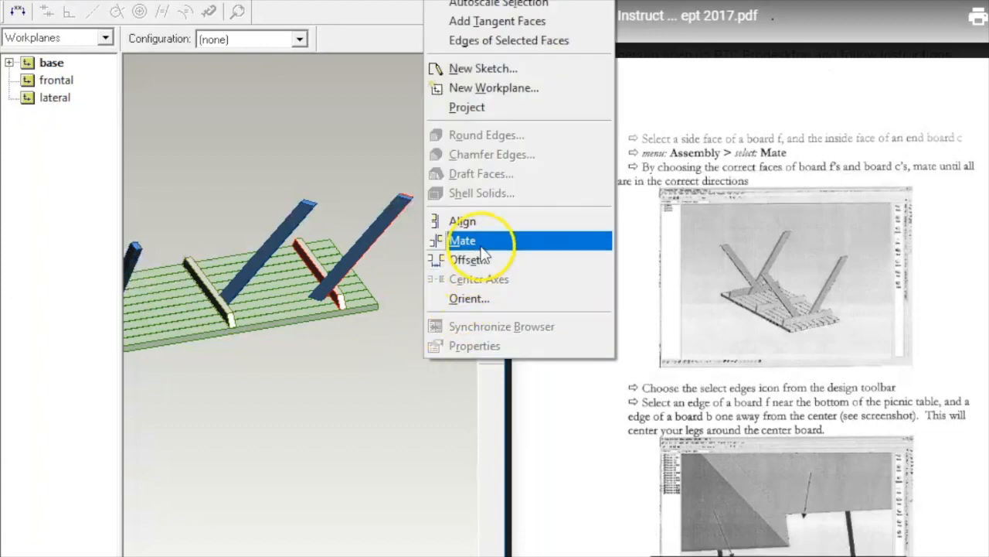
click(441, 238)
middle_drag(431, 320, 369, 255)
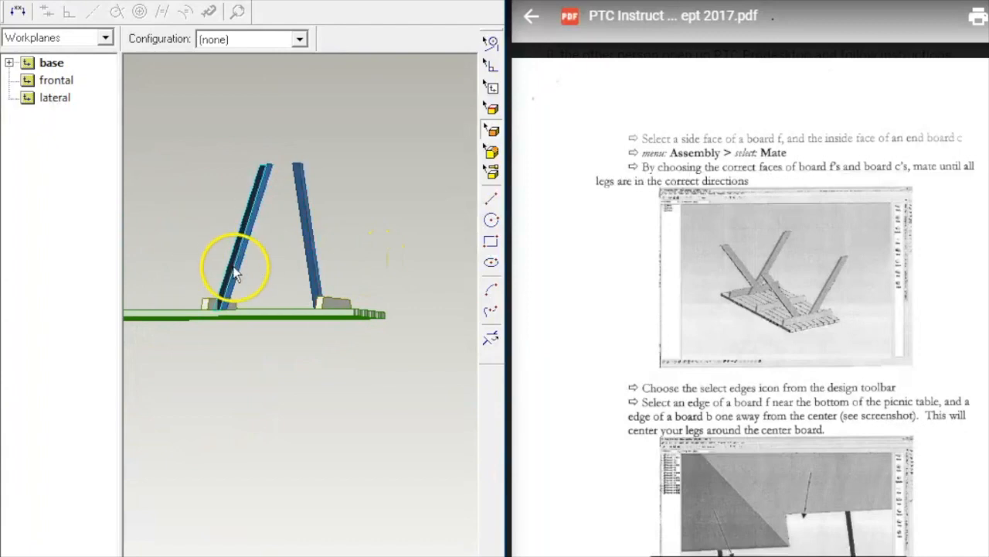
middle_drag(380, 271, 471, 404)
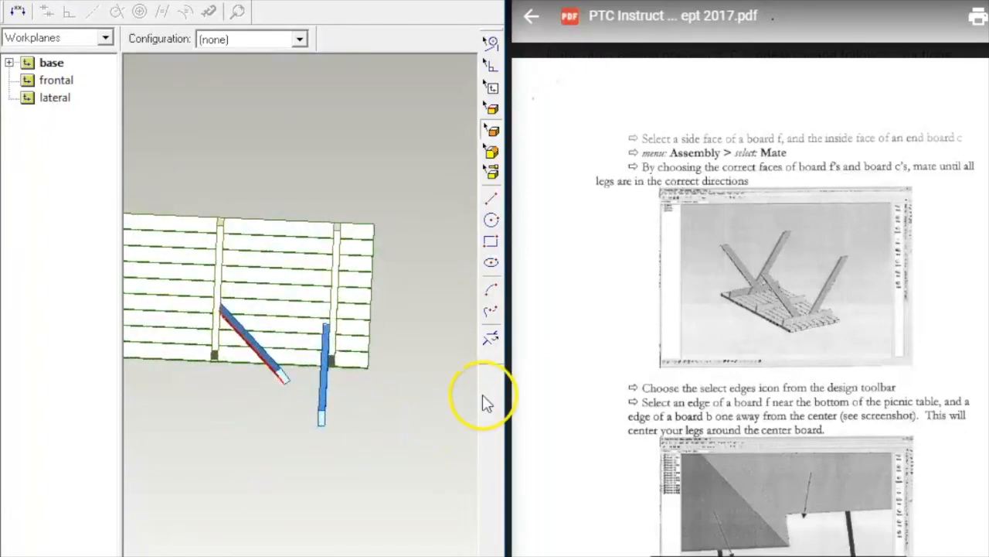
middle_drag(367, 472, 460, 371)
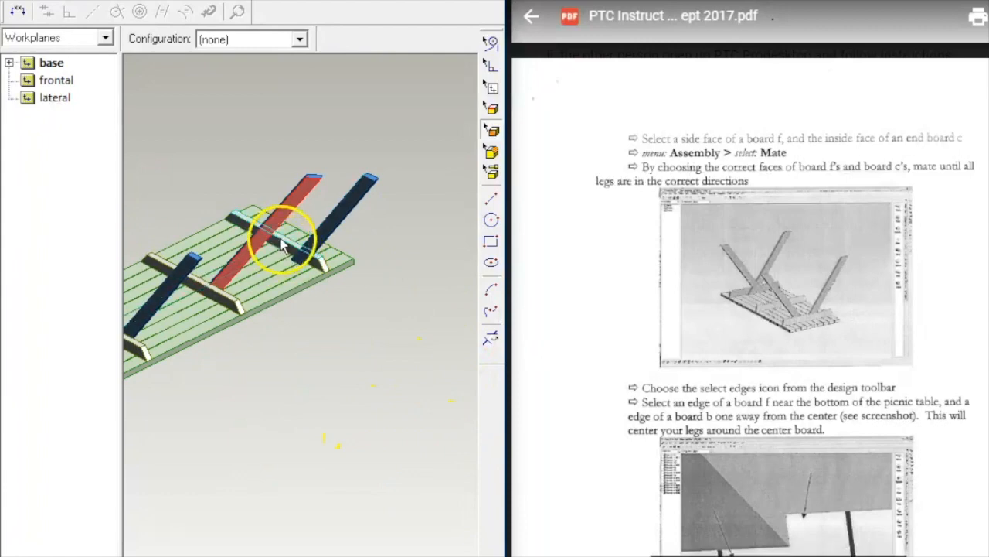
right_click(336, 116)
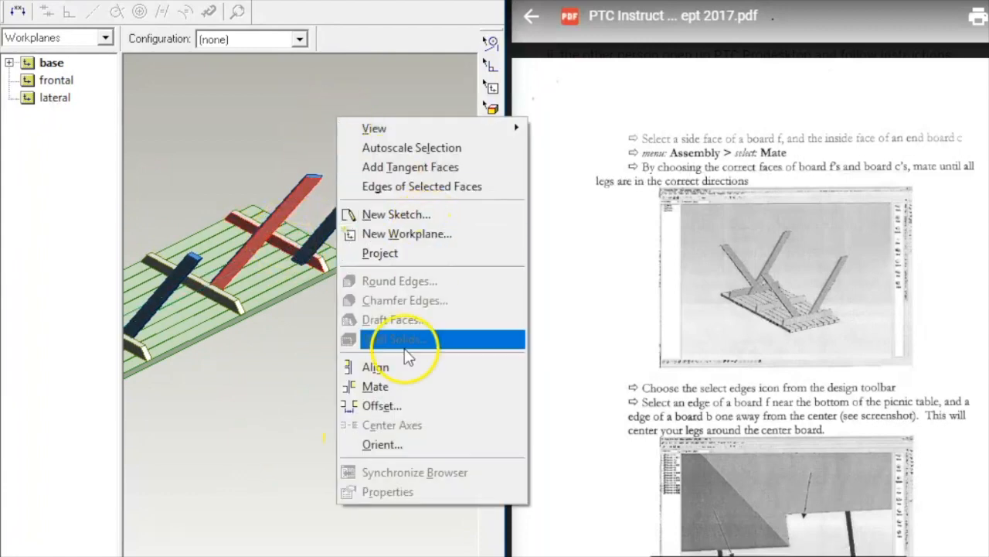
click(402, 389)
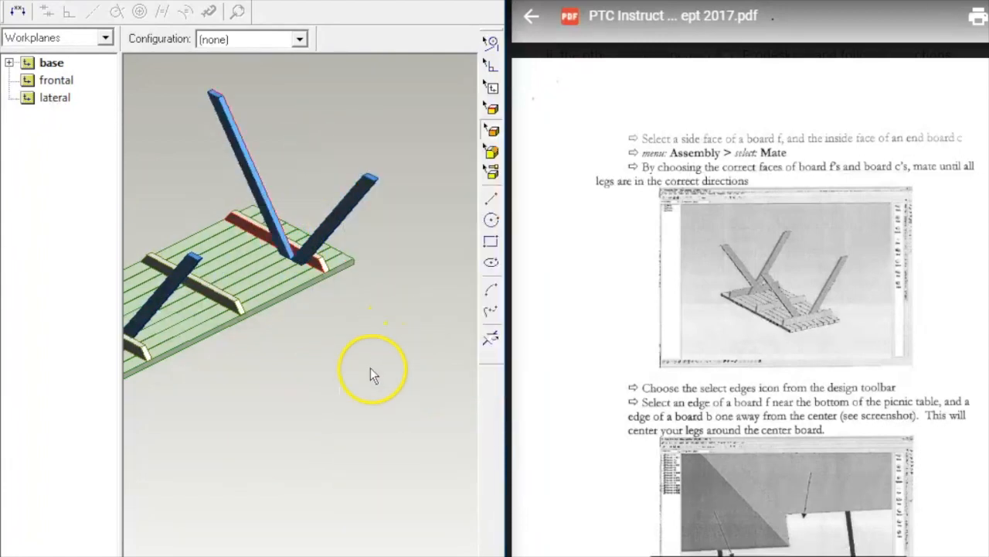
middle_drag(281, 376, 485, 429)
scroll(779, 356, down, 5)
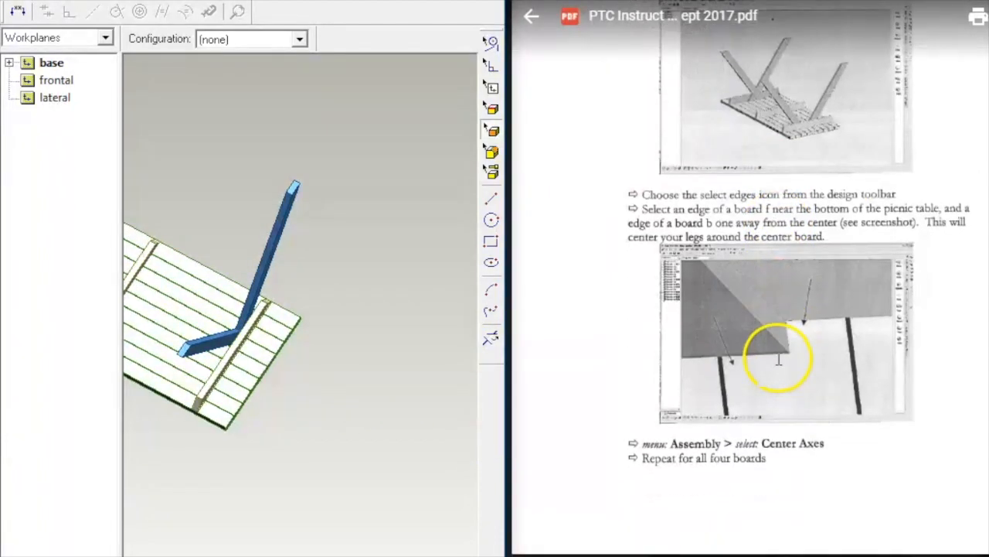
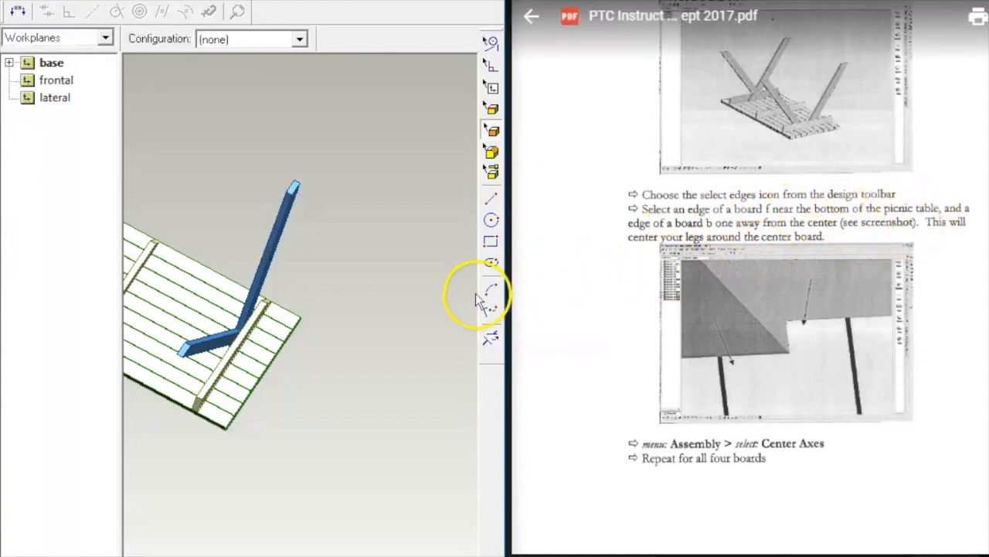
Step: Orbit and zoom the table model until the two legs show as a V
middle_drag(473, 271, 614, 227)
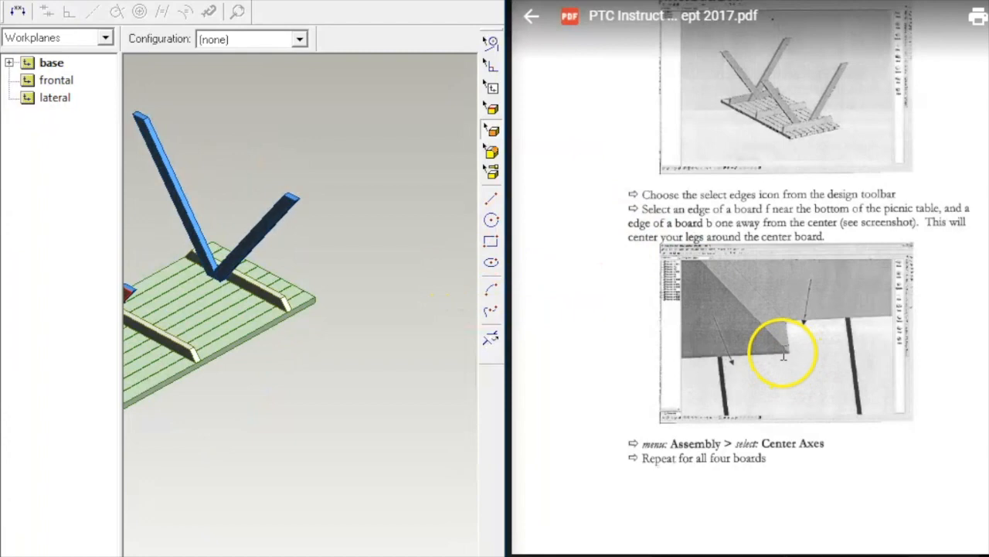
scroll(384, 252, up, 3)
scroll(384, 252, up, 2)
middle_drag(238, 324, 412, 376)
scroll(264, 478, up, 2)
scroll(264, 478, down, 4)
middle_drag(169, 464, 325, 413)
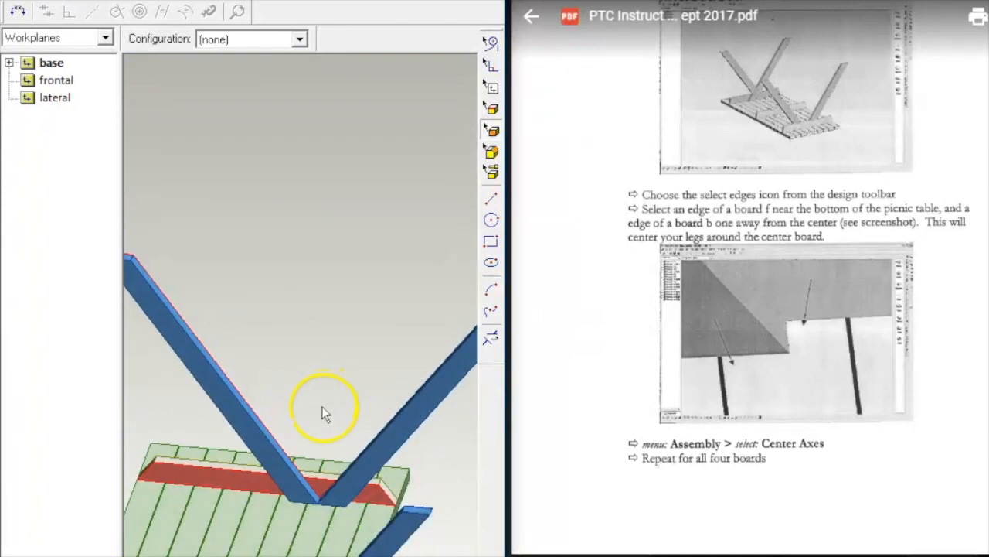
scroll(332, 431, up, 3)
middle_drag(325, 434, 337, 403)
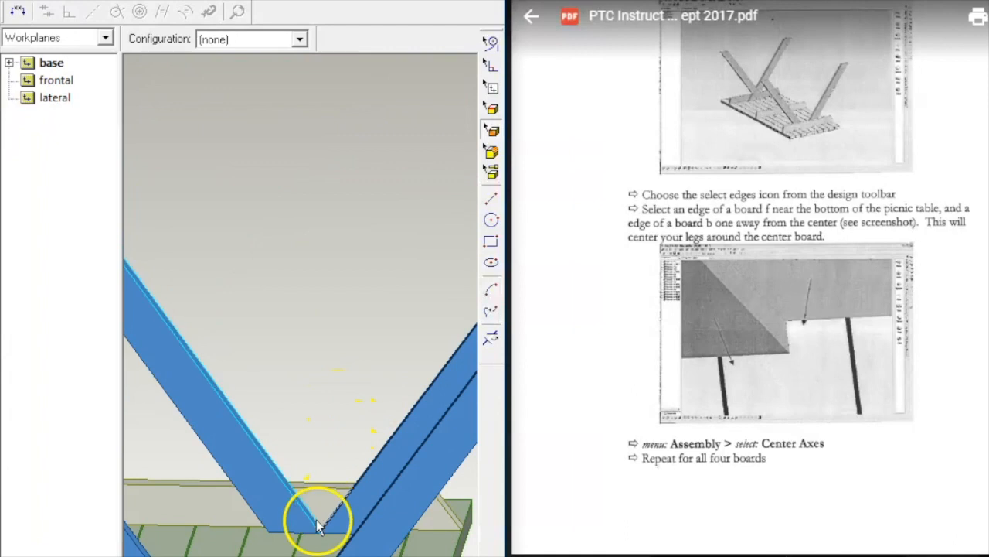
Step: Switch to edge picking, select a tabletop board edge, and zoom in on the leg's foot
key(e)
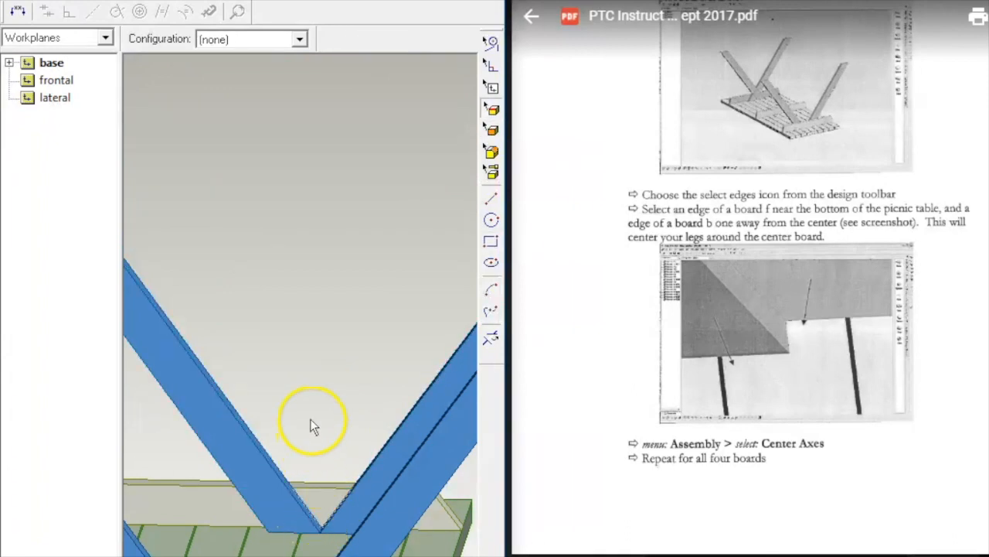
middle_drag(314, 424, 305, 458)
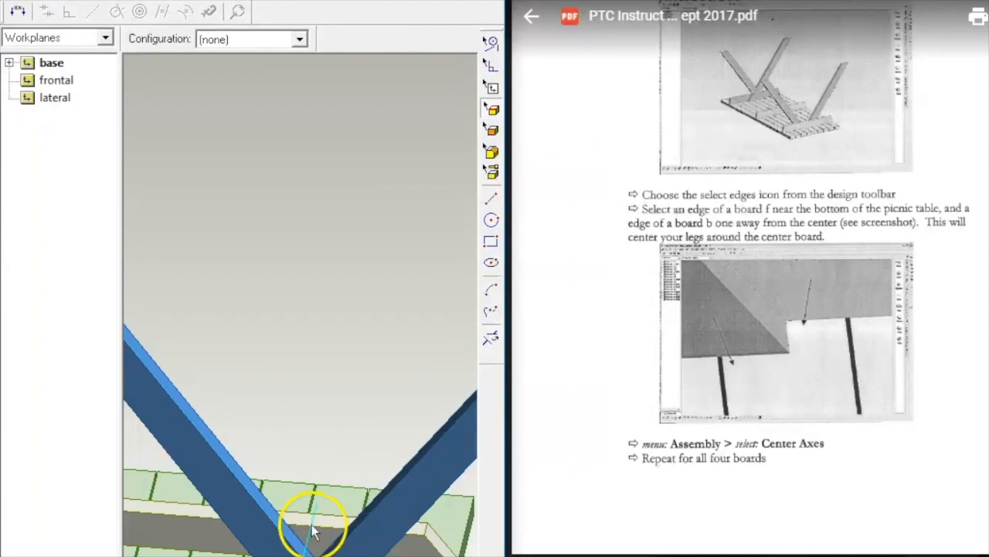
middle_drag(324, 459, 342, 279)
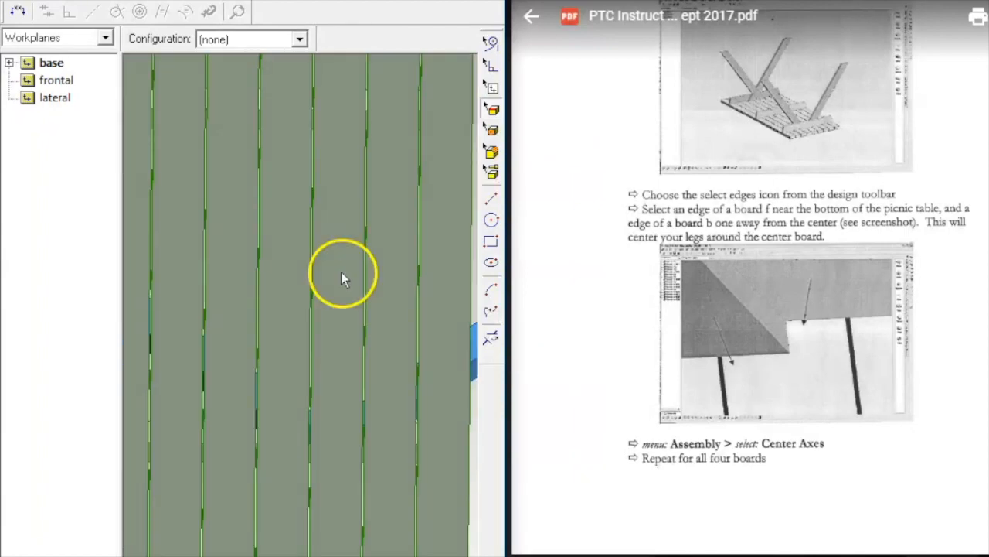
click(328, 433)
middle_drag(324, 249, 433, 376)
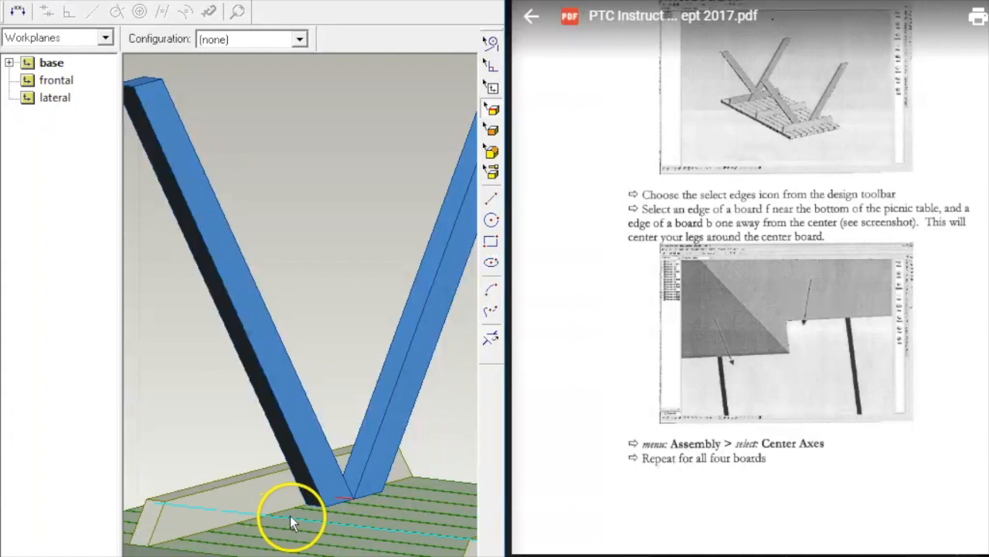
scroll(288, 523, up, 5)
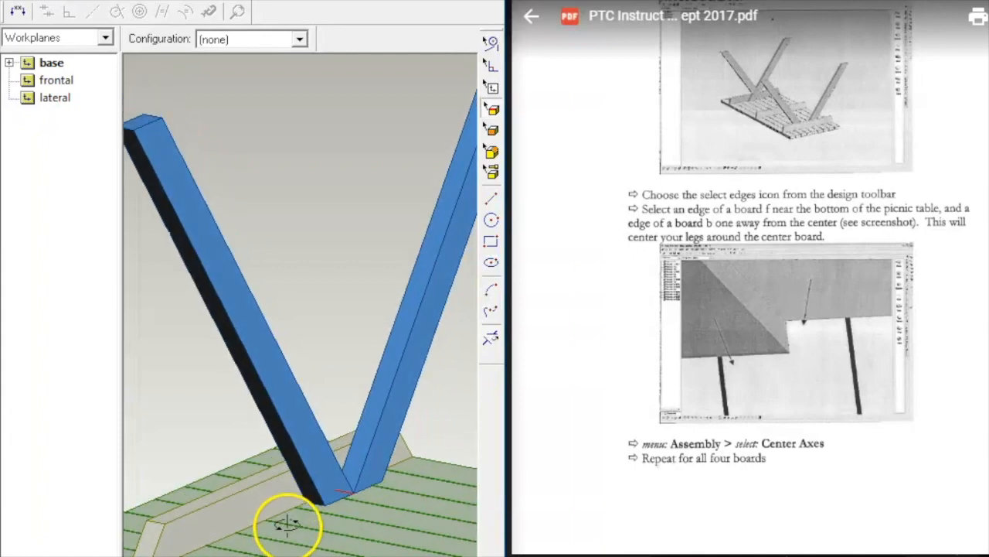
scroll(288, 527, up, 3)
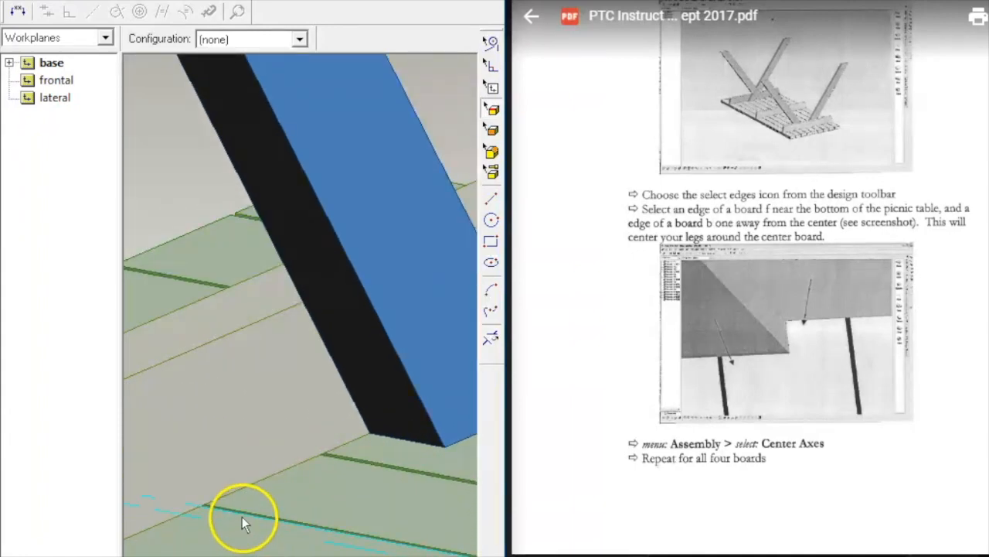
middle_drag(380, 461, 433, 463)
Step: Center the leg on the board edge beneath its foot, then undo the move
click(421, 334)
right_click(177, 202)
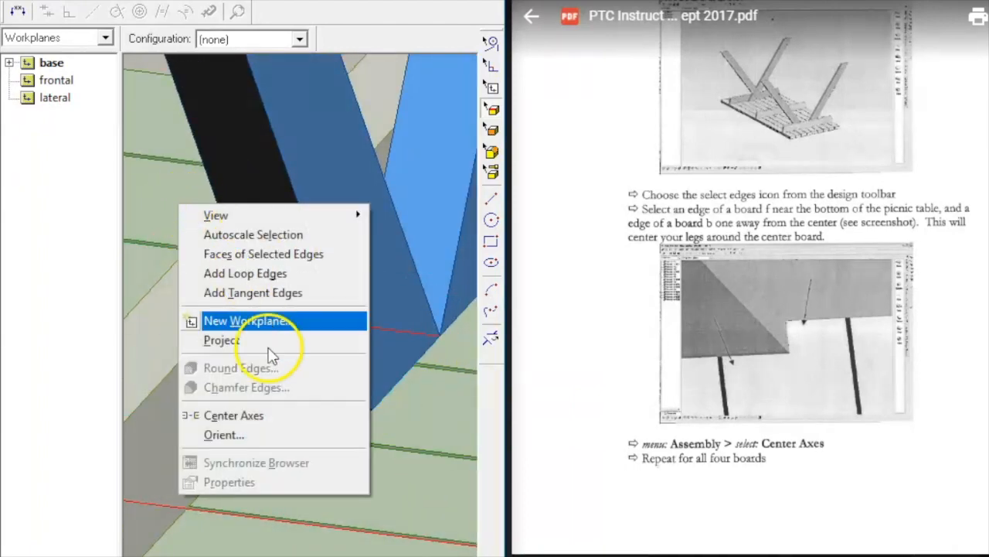
click(266, 416)
scroll(426, 265, up, 1)
scroll(426, 266, down, 8)
scroll(455, 199, down, 5)
scroll(456, 199, up, 6)
scroll(441, 232, up, 3)
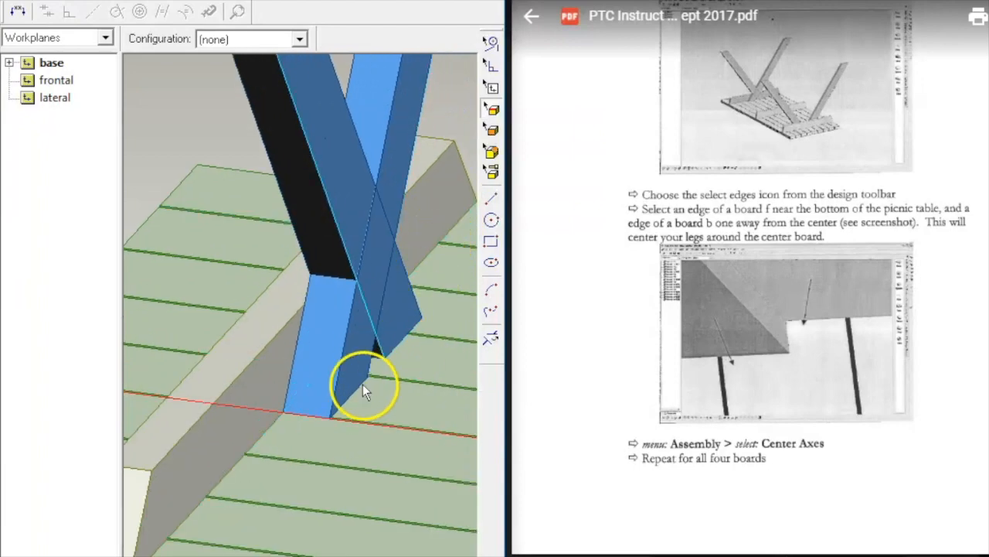
click(60, 0)
click(116, 0)
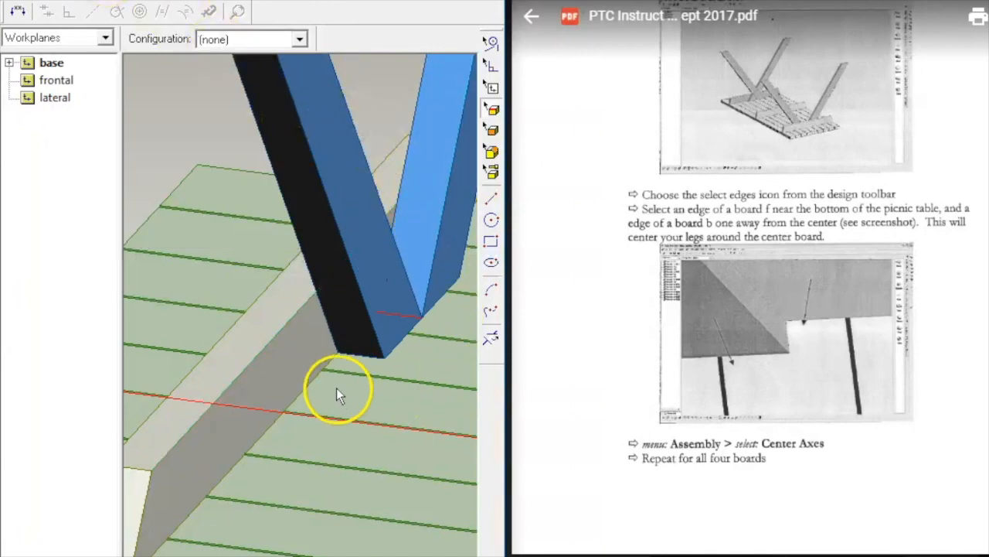
Step: Center the leg's axes on the chosen board using two board edges and a leg edge
click(355, 366)
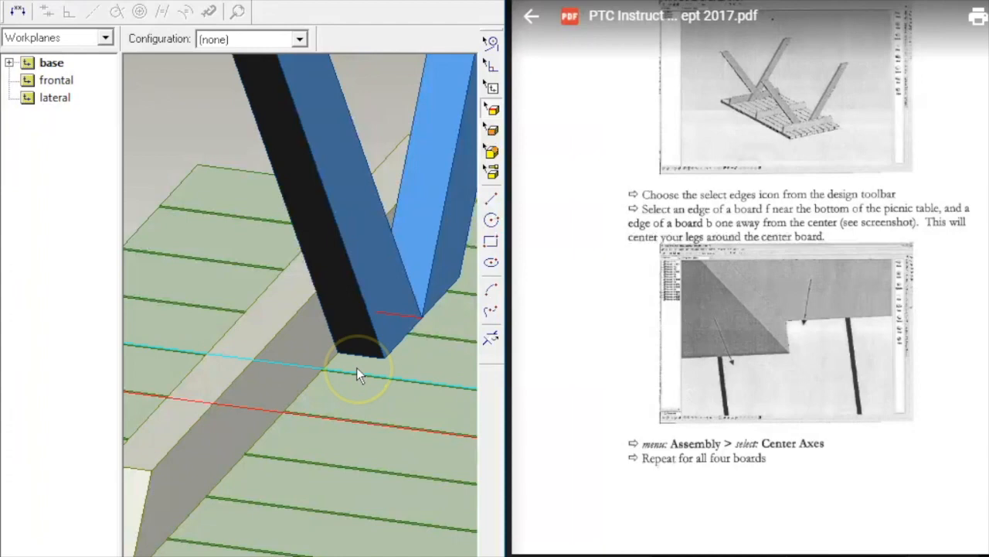
click(354, 358)
click(236, 123)
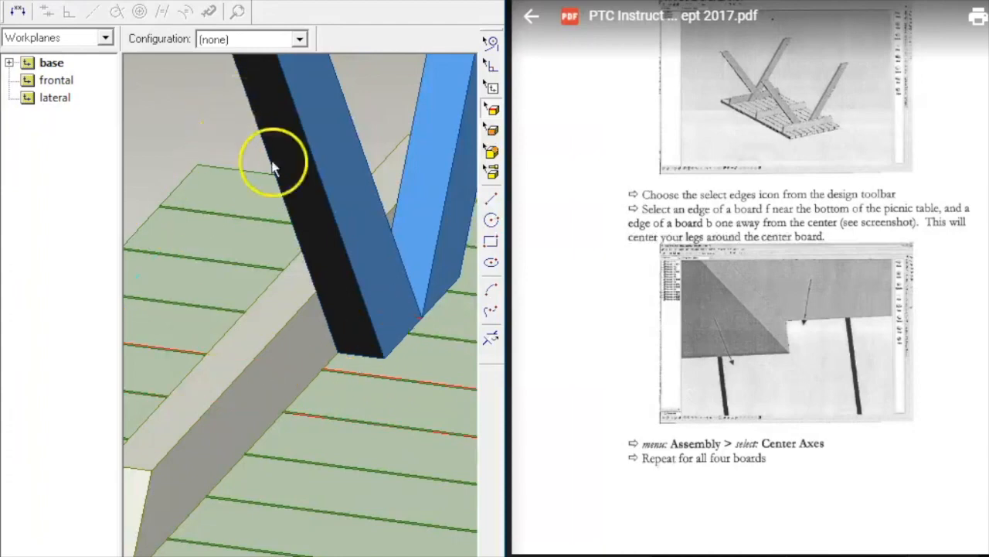
click(401, 313)
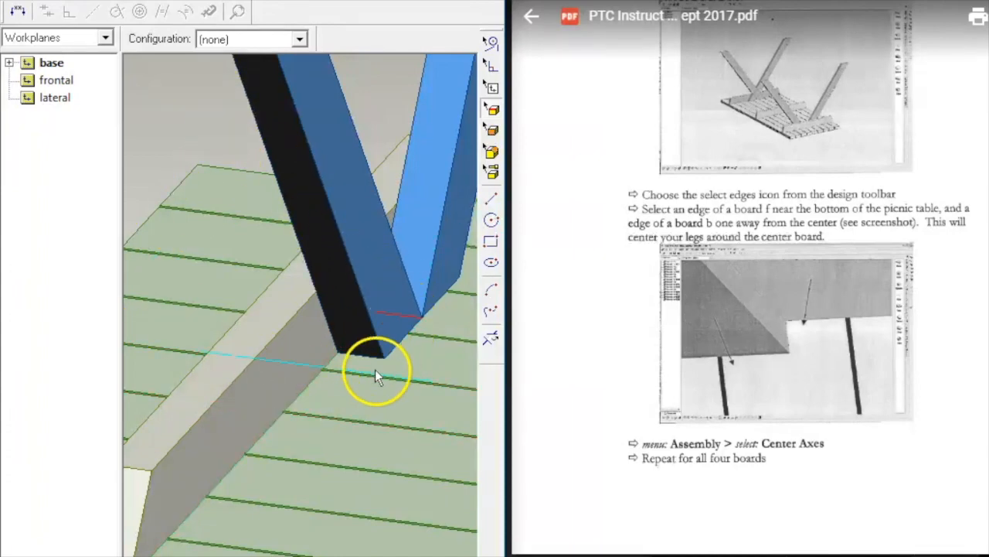
click(362, 368)
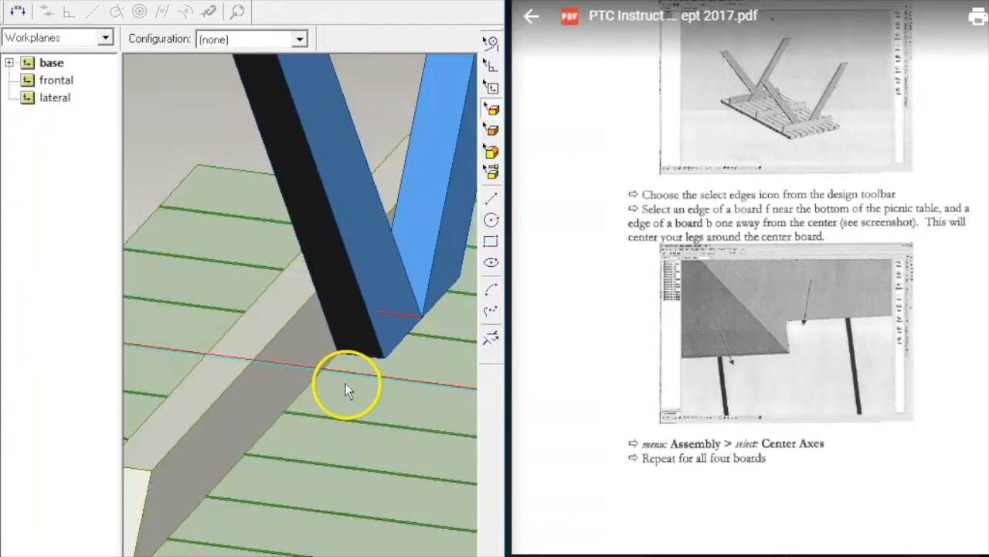
right_click(391, 126)
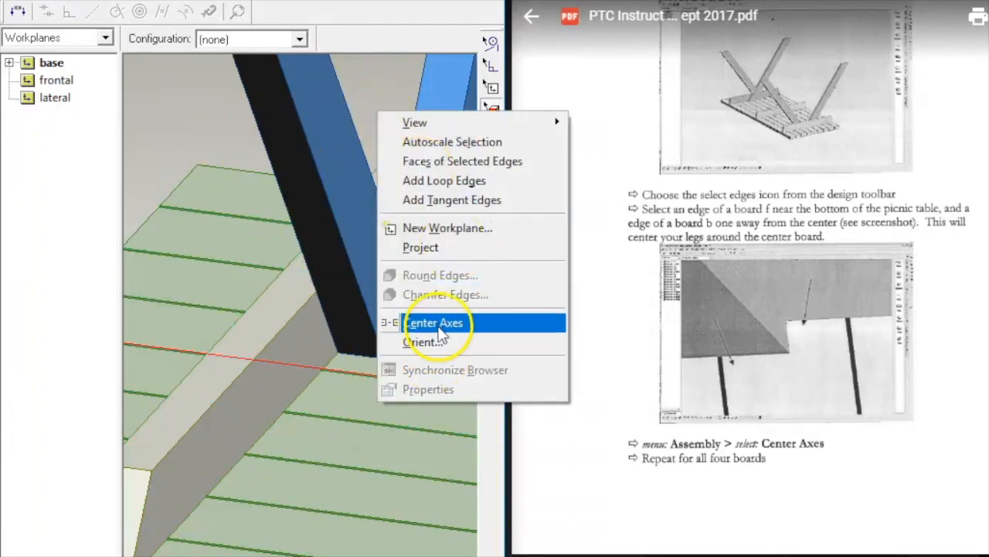
click(450, 323)
Step: Retry Center Axes on the board edges beside the leg and dismiss the overconstraint warning
middle_drag(420, 314, 349, 327)
click(349, 329)
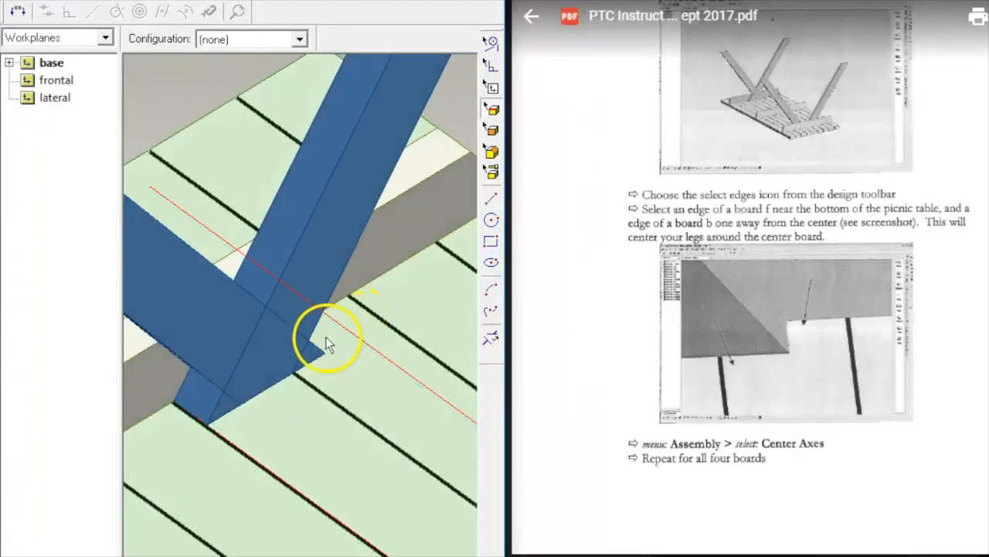
mouse_move(359, 371)
middle_down()
mouse_move(389, 334)
mouse_move(362, 360)
middle_up()
click(242, 409)
right_click(284, 383)
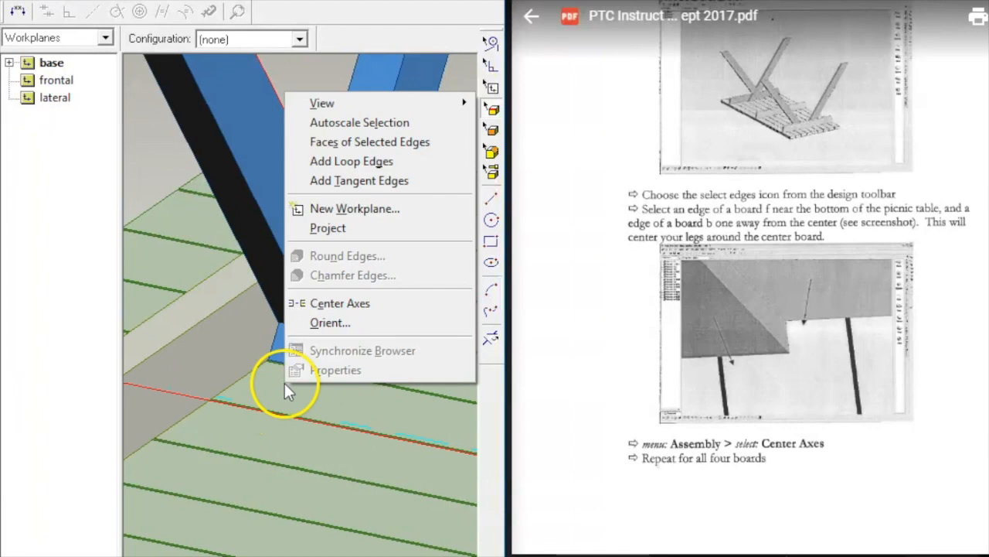
click(333, 303)
click(387, 316)
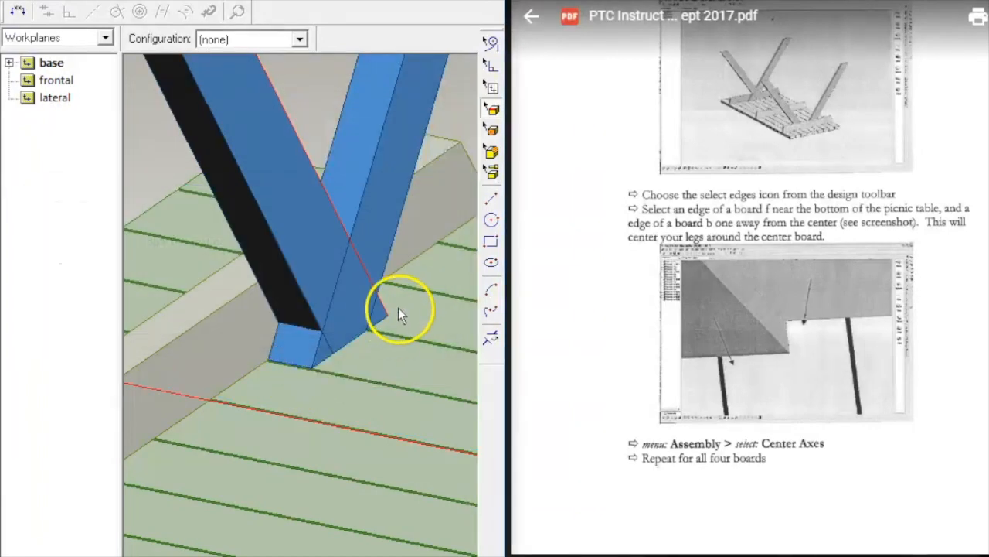
right_click(379, 317)
click(269, 278)
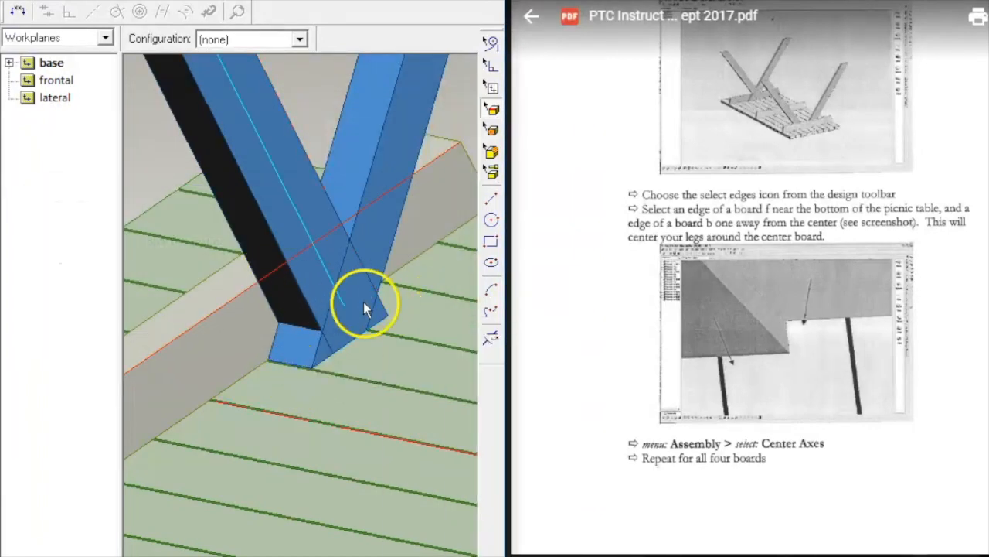
Step: Center the leg's axes on the board edge at the leg joint and zoom out to check
middle_drag(394, 313, 258, 371)
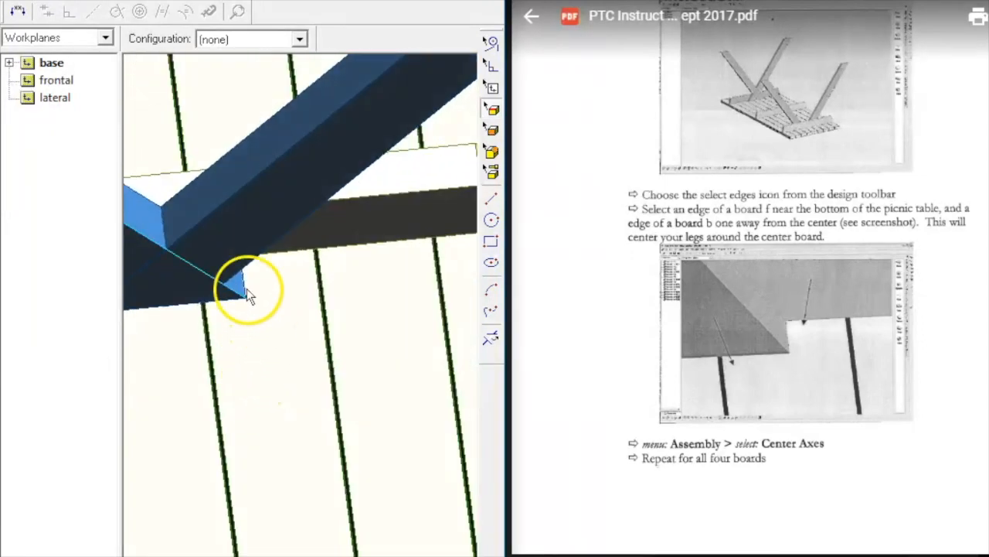
middle_drag(260, 305, 358, 239)
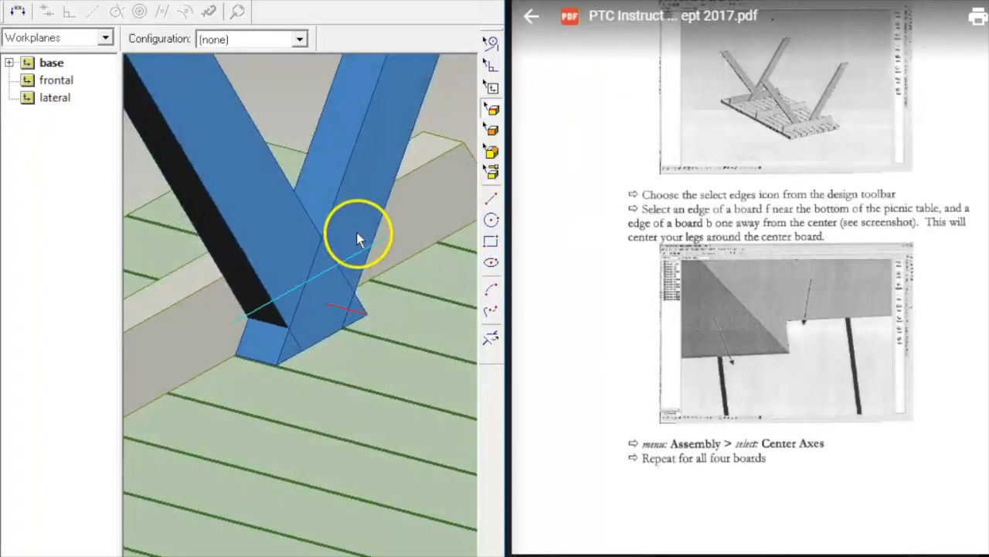
click(272, 369)
right_click(349, 349)
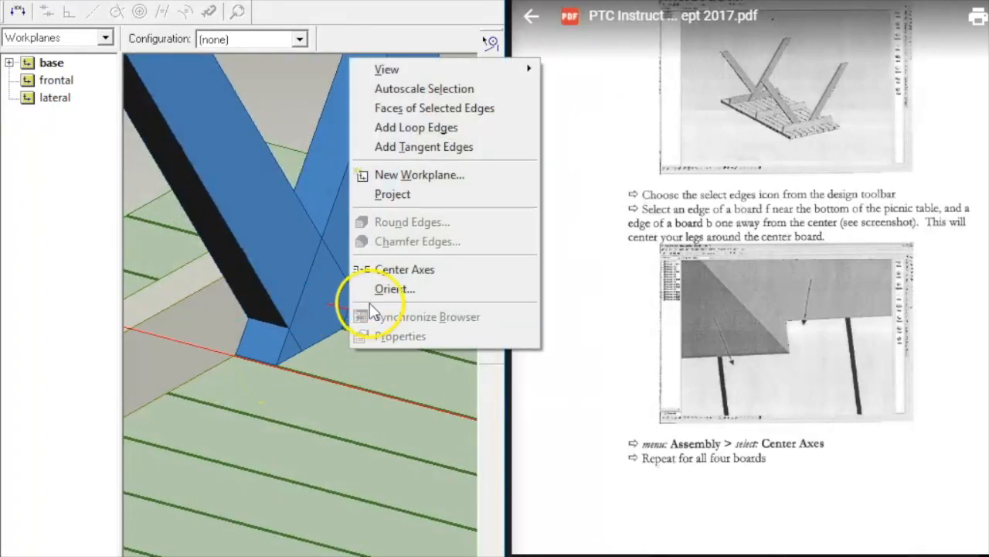
click(365, 271)
middle_drag(380, 276, 391, 358)
scroll(391, 350, down, 5)
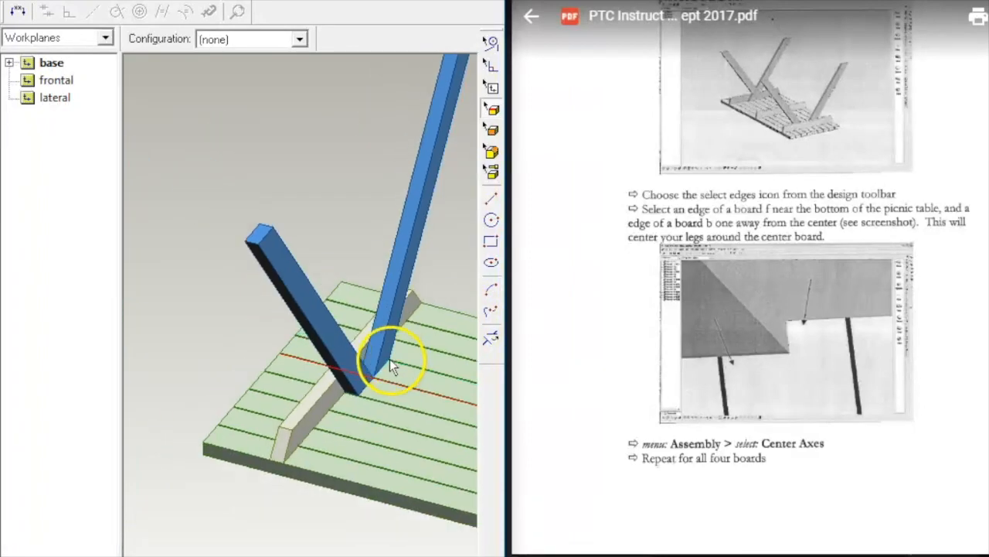
Step: Orbit to view the table from above the legs and dismiss an open menu with Escape
middle_drag(464, 229, 347, 232)
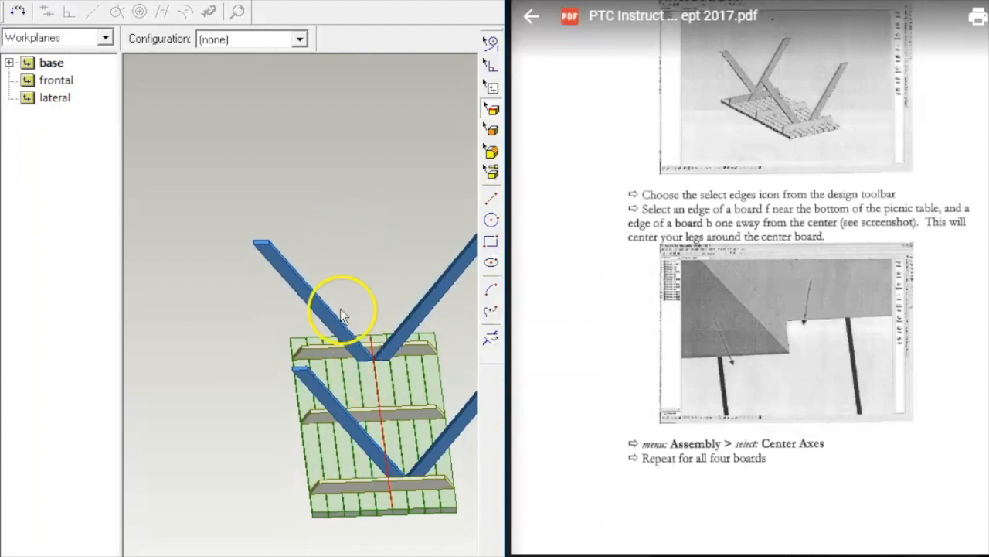
scroll(339, 263, up, 5)
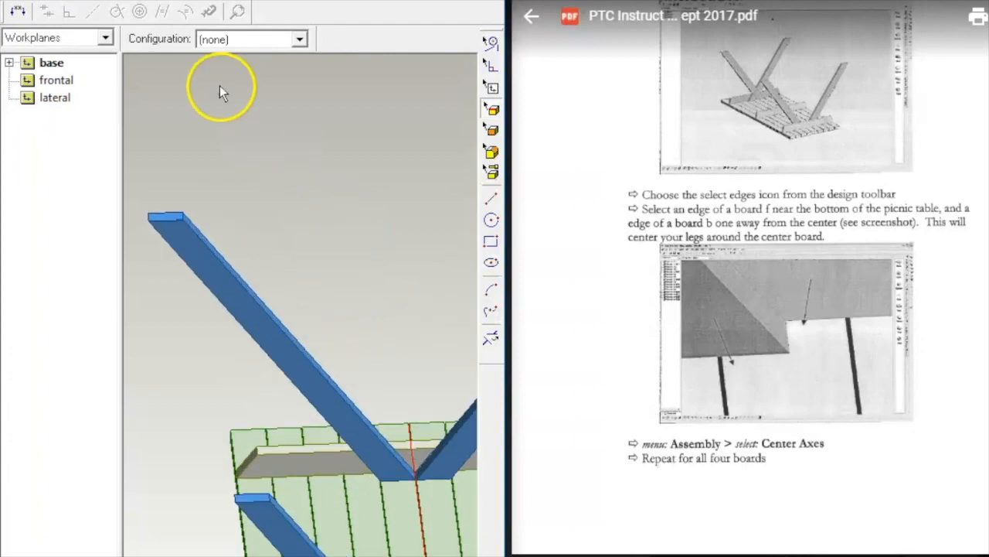
click(67, 0)
click(65, 0)
click(65, 0)
key(Escape)
Step: Center the leg's axes on the dark cross board edge and the leg's lower edge
middle_drag(347, 244, 292, 239)
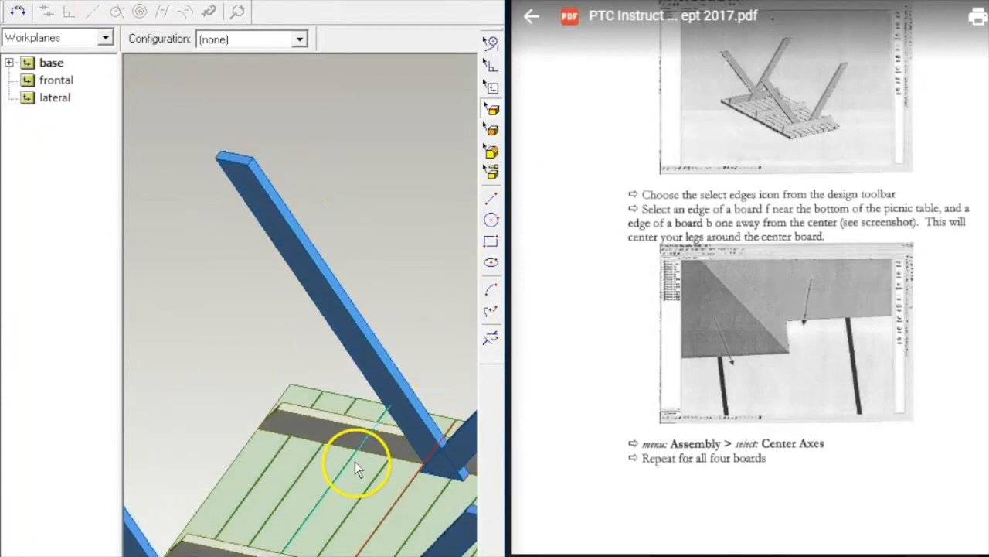
click(377, 459)
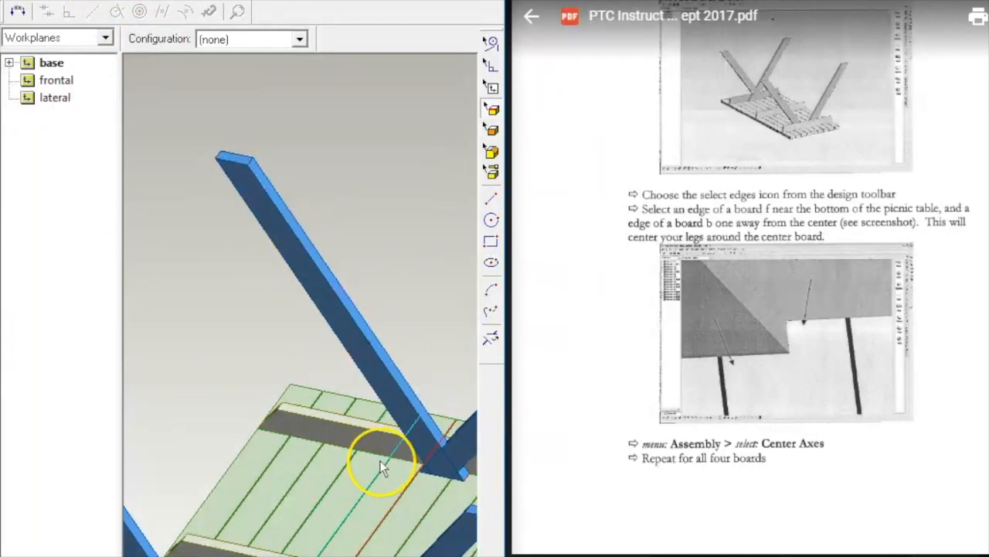
shift+click(467, 475)
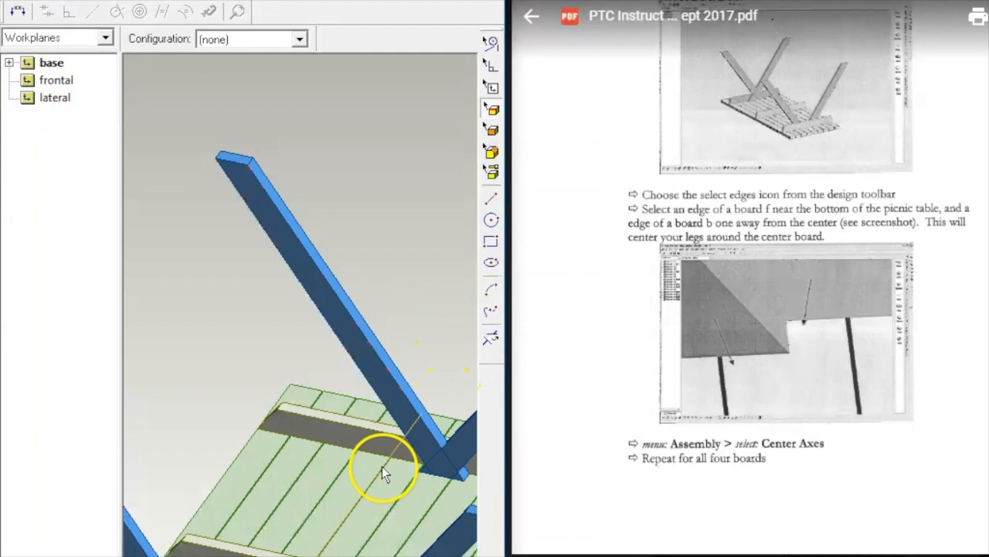
click(469, 475)
right_click(443, 350)
click(484, 270)
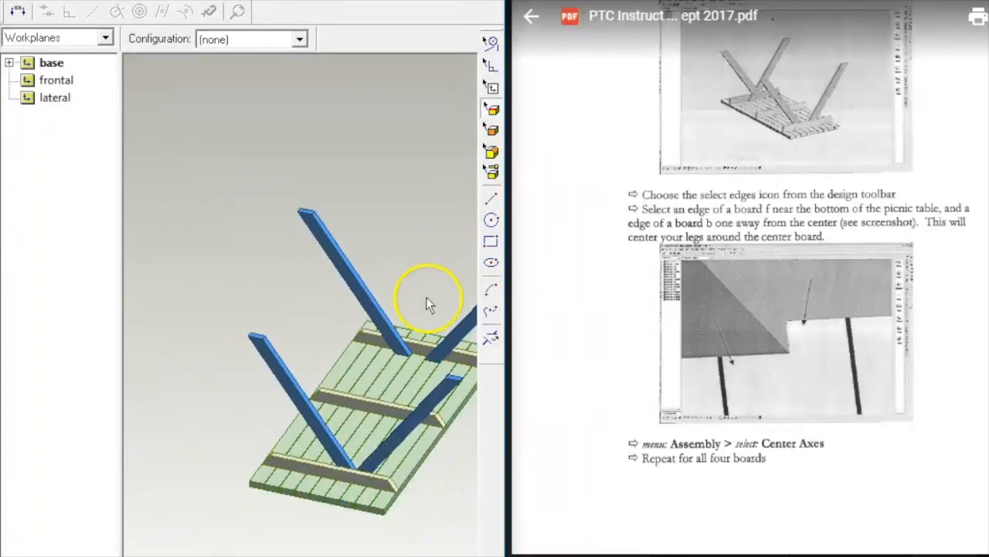
Step: Rotate around the table and center the leg on the adjacent board edge
scroll(385, 232, up, 2)
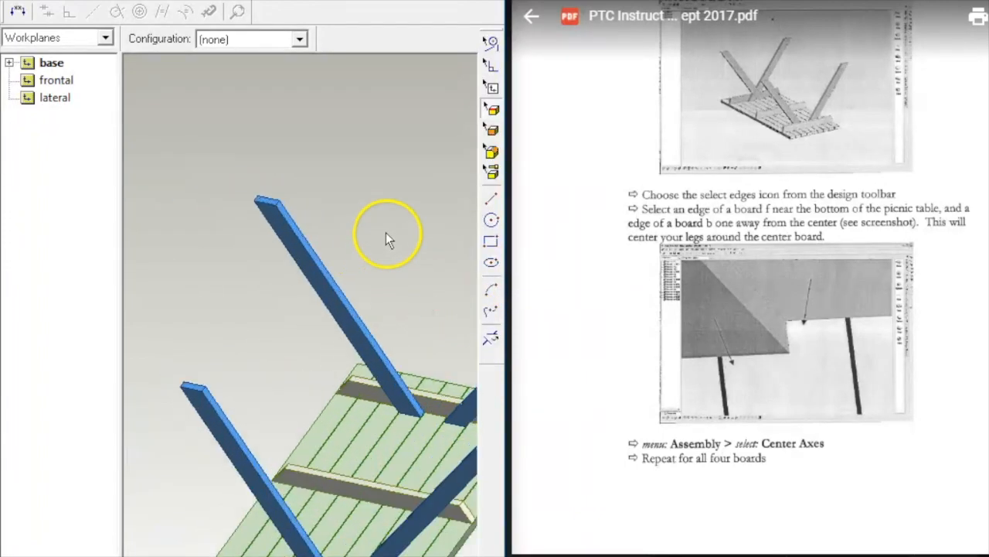
scroll(386, 232, down, 3)
scroll(387, 230, down, 1)
scroll(386, 232, up, 2)
middle_drag(386, 235, 141, 258)
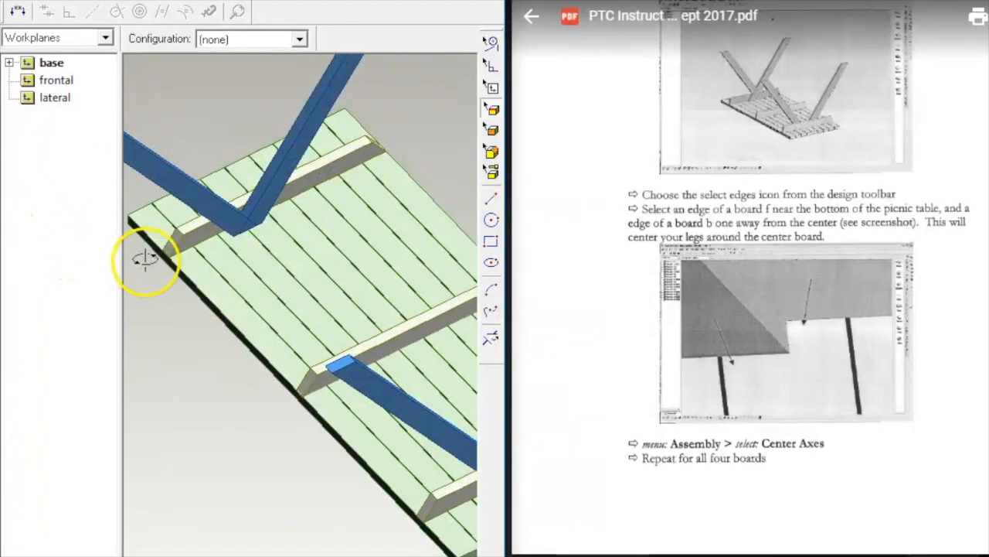
scroll(241, 231, up, 4)
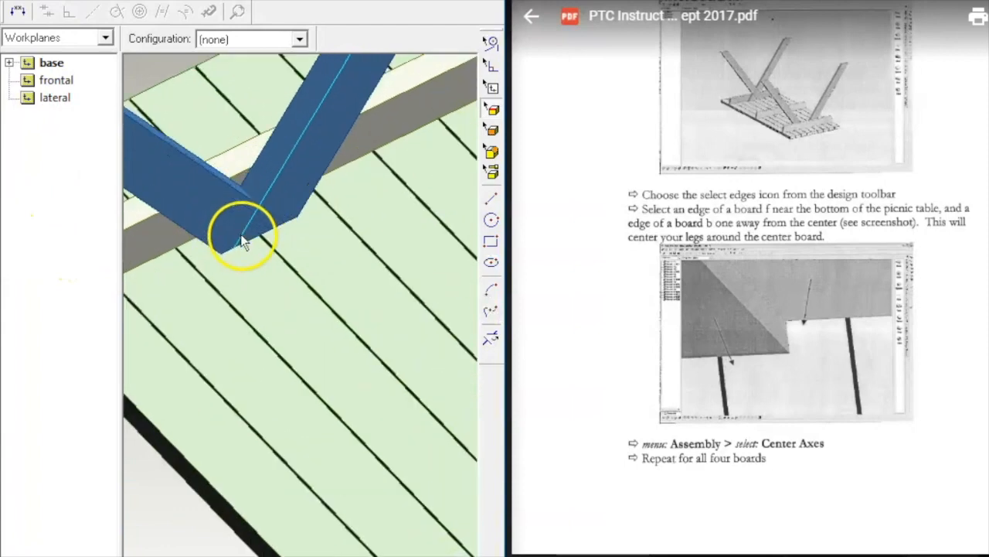
click(219, 230)
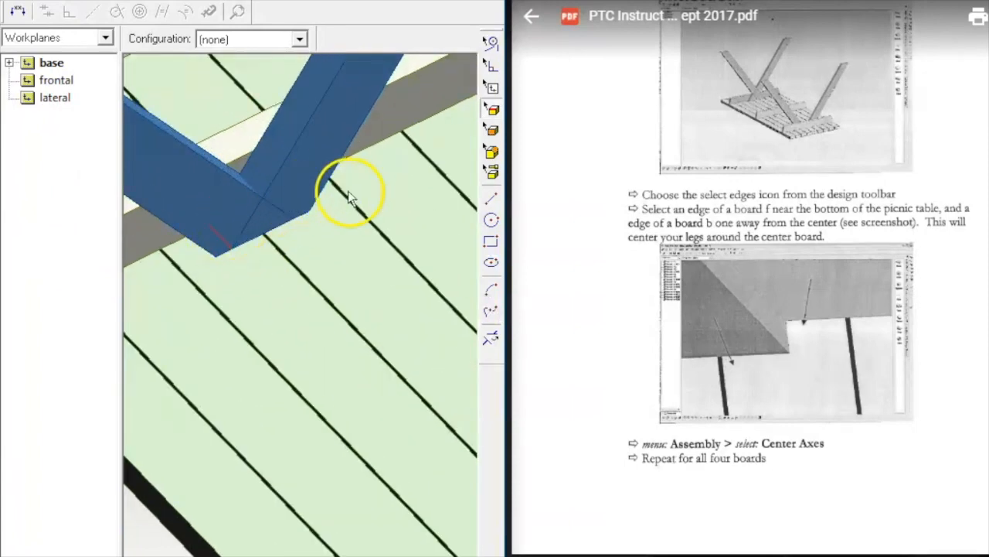
scroll(386, 167, up, 1)
scroll(387, 166, down, 1)
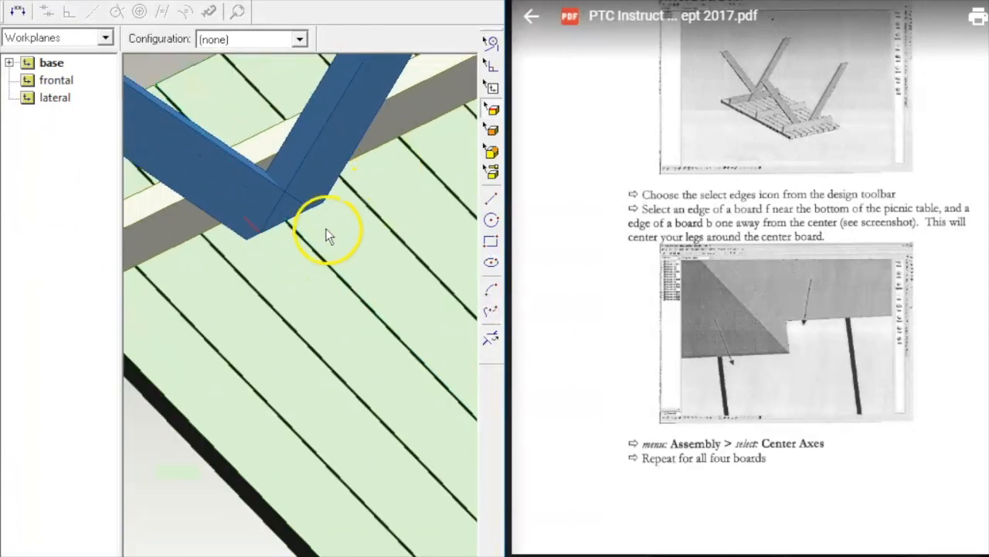
ctrl+click(352, 190)
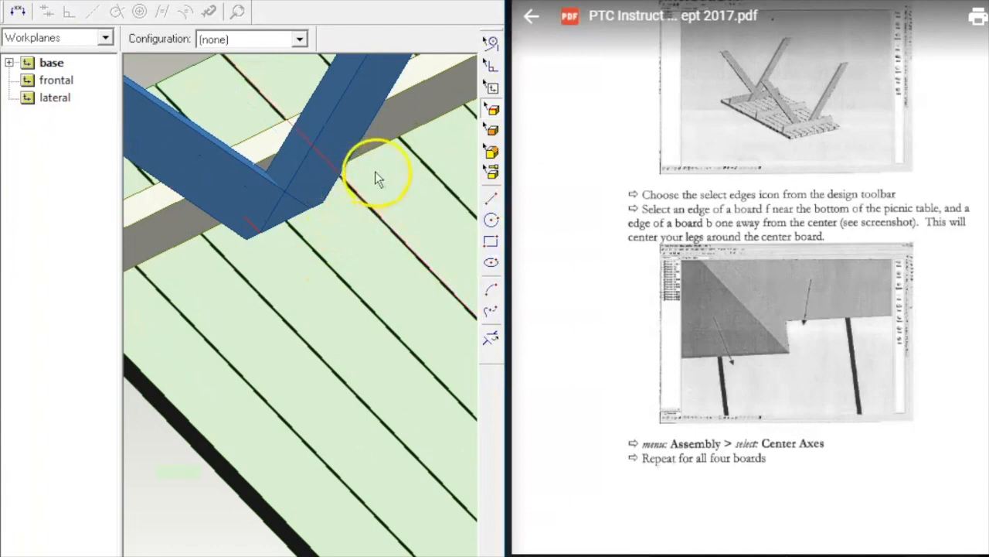
right_click(386, 177)
click(421, 381)
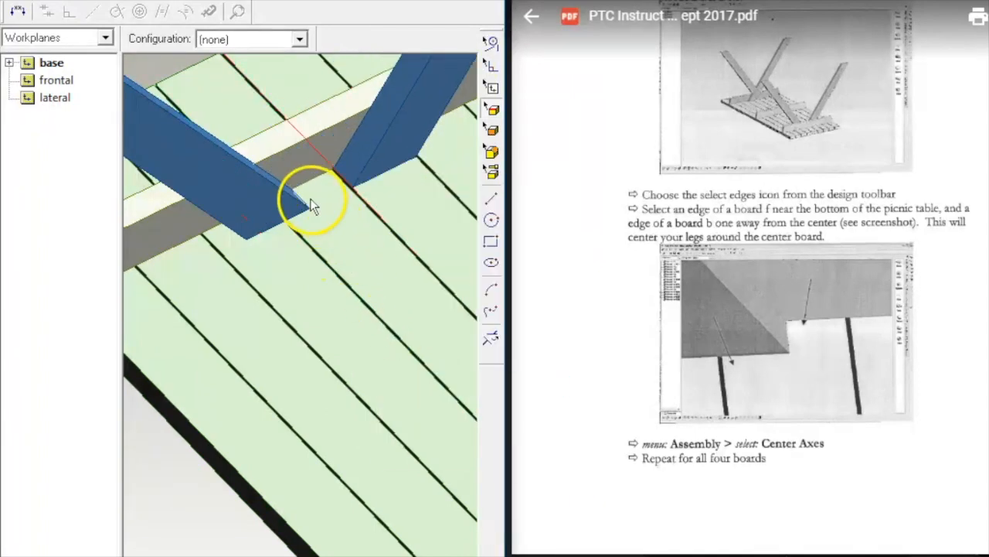
Step: Center the leg between its short end edge and the board edge beneath it
scroll(308, 203, up, 3)
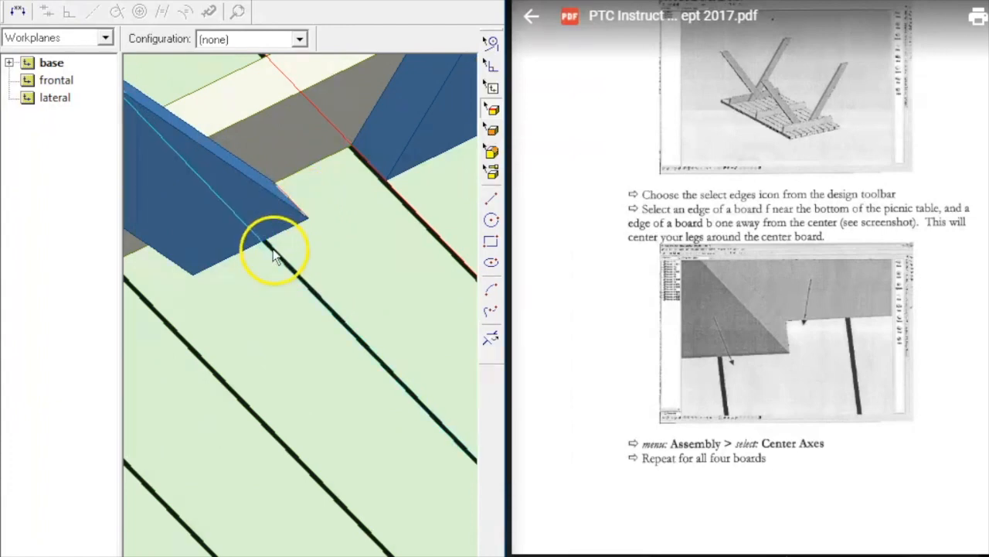
click(274, 255)
right_click(308, 227)
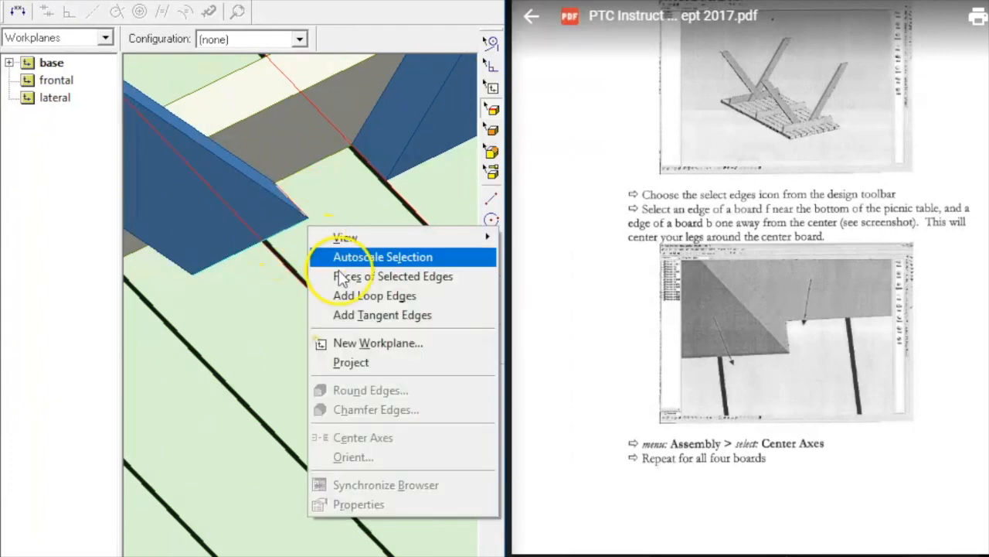
click(239, 329)
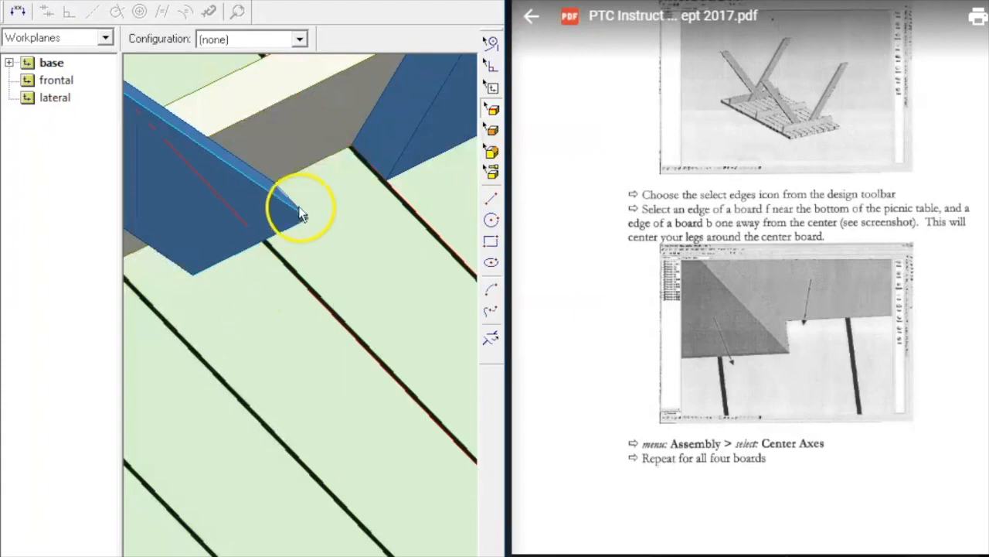
click(290, 194)
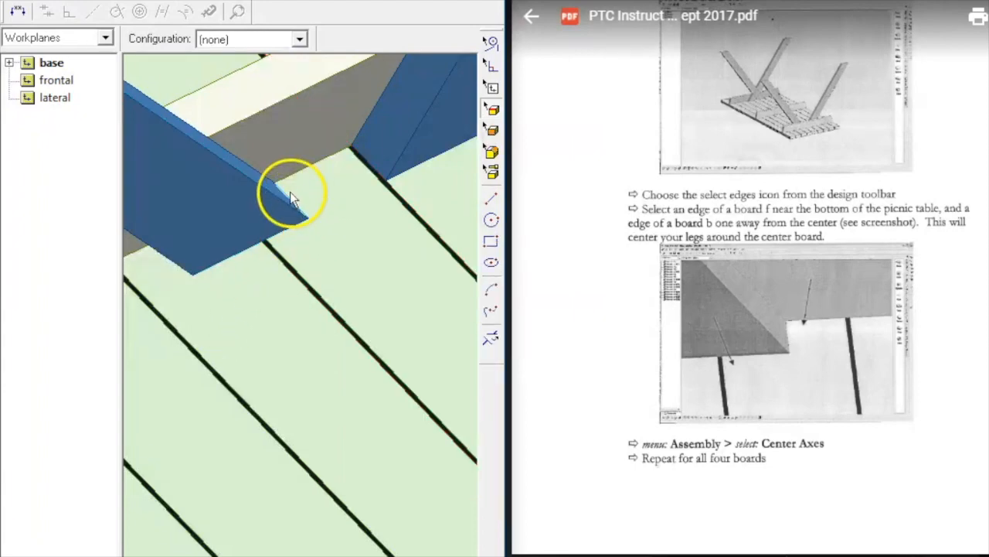
click(281, 266)
right_click(322, 248)
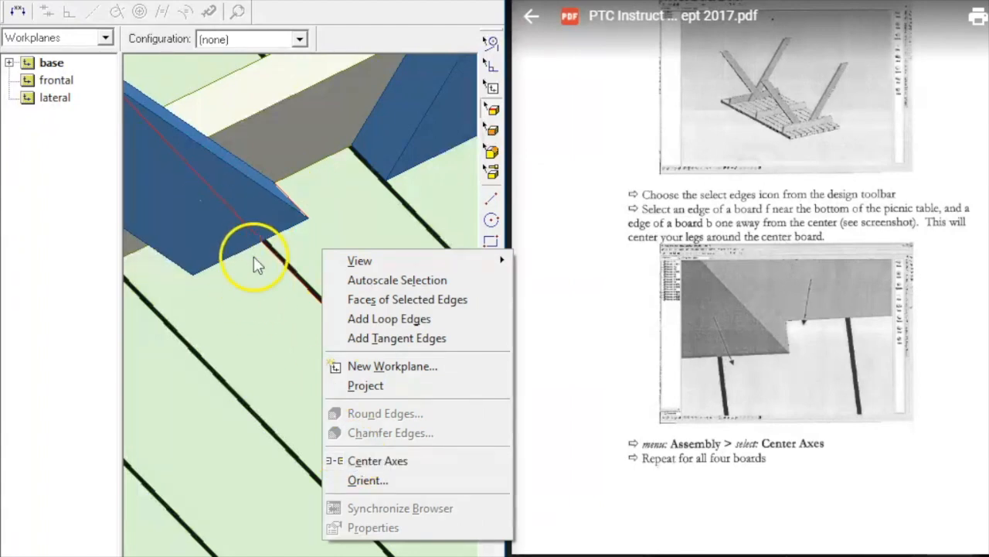
click(400, 462)
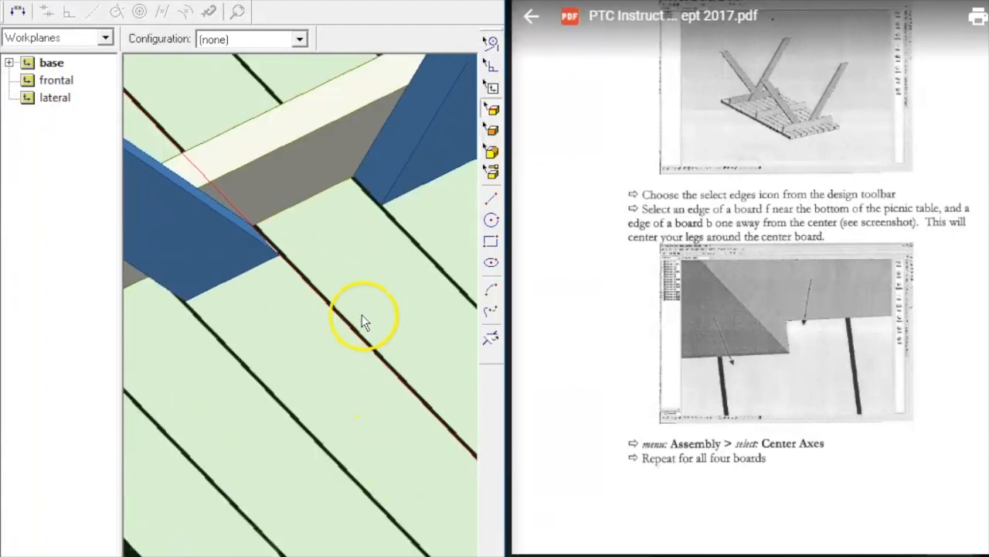
scroll(379, 324, up, 5)
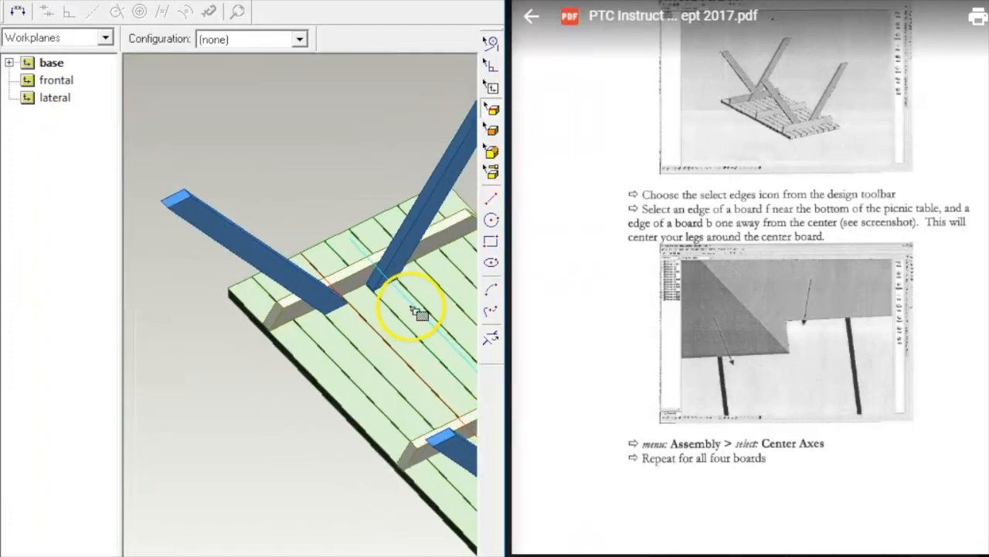
Step: Undo the misplaced centering and reapply Center Axes between the middle board edge and the leg's inner edge
click(60, 1)
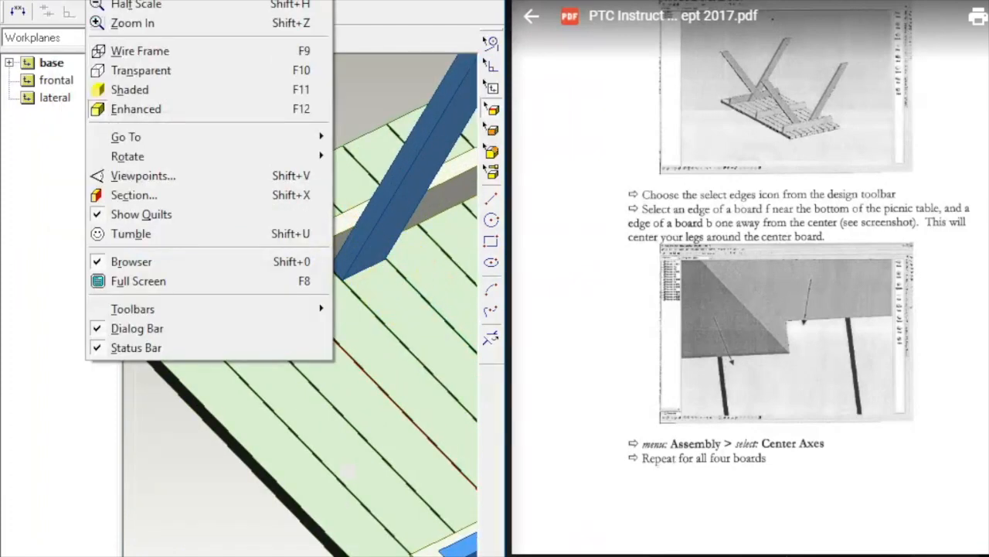
click(85, 0)
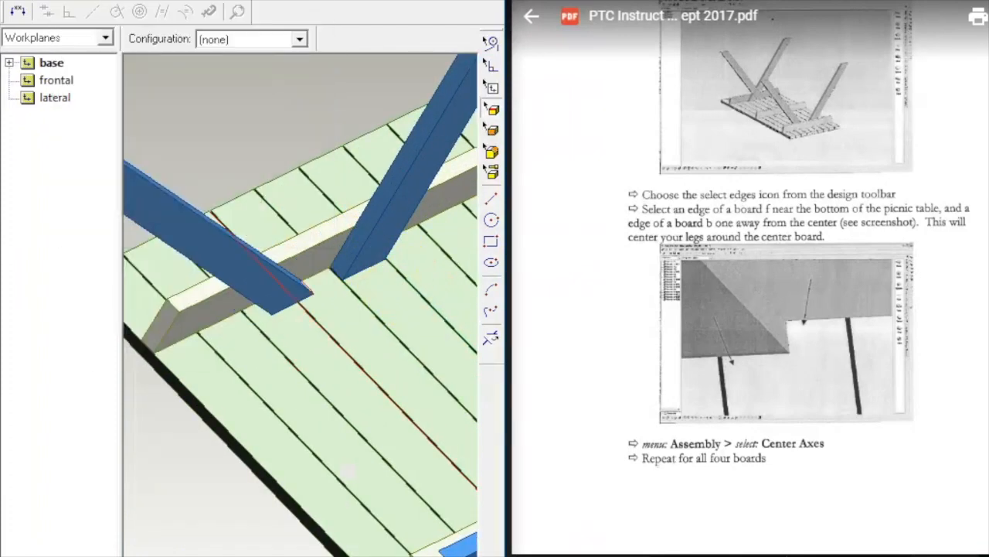
click(339, 285)
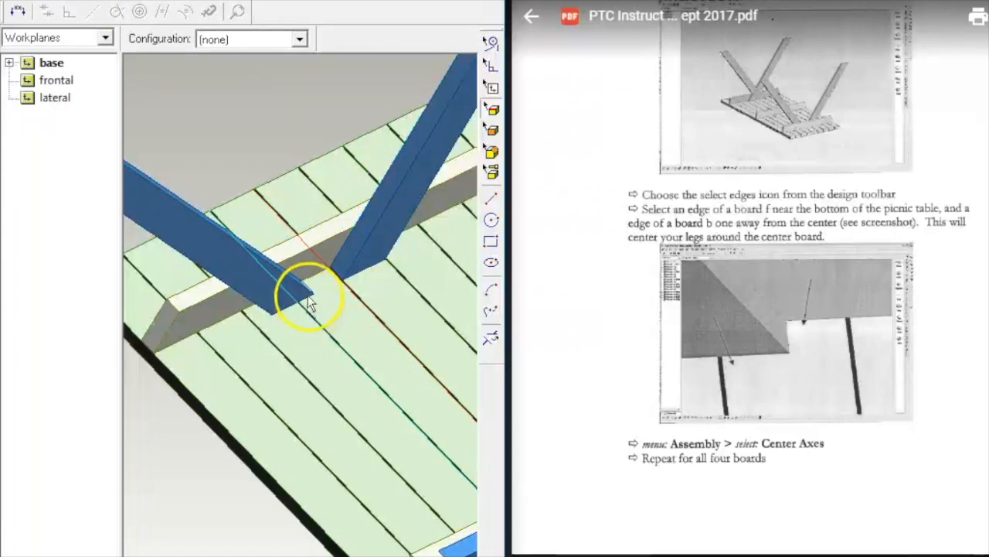
click(354, 259)
click(64, 1)
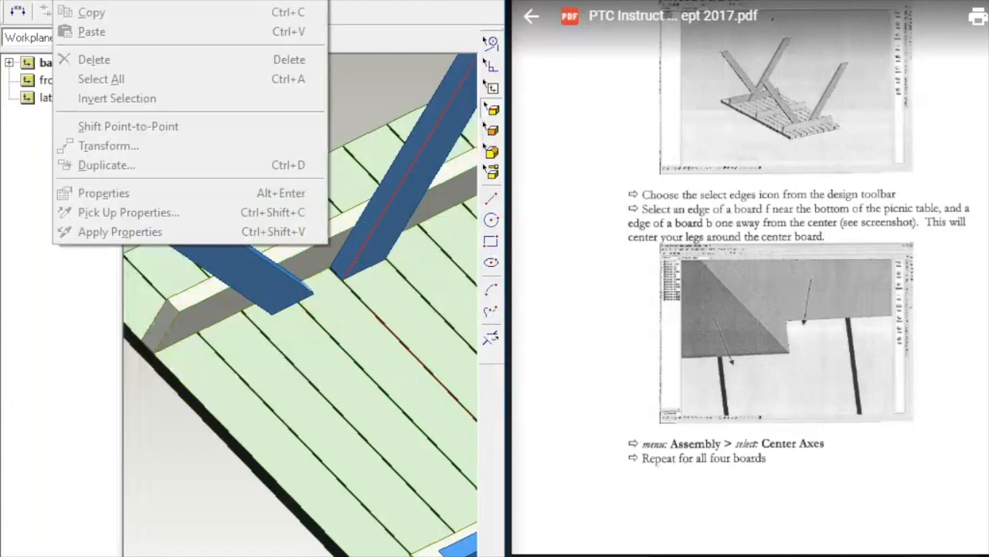
click(346, 290)
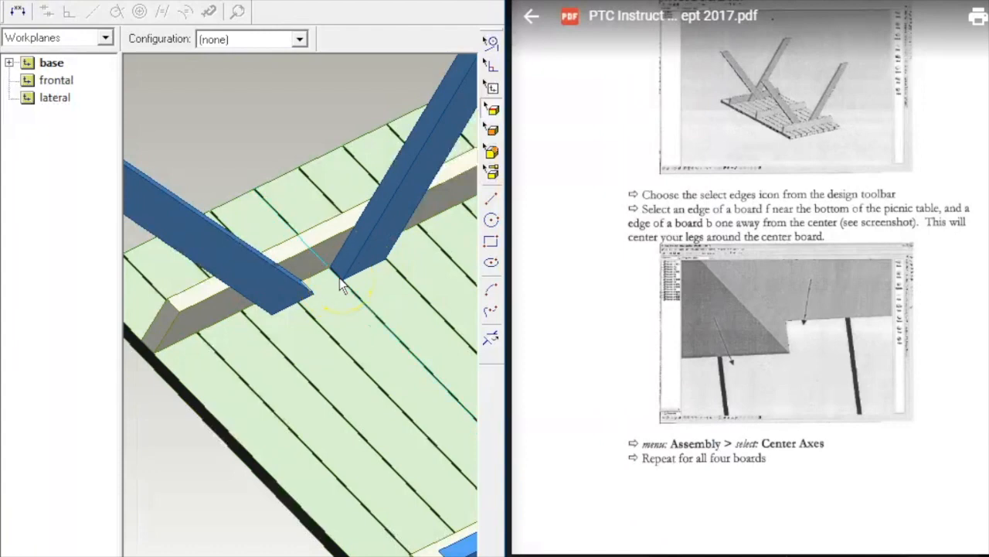
scroll(313, 276, up, 4)
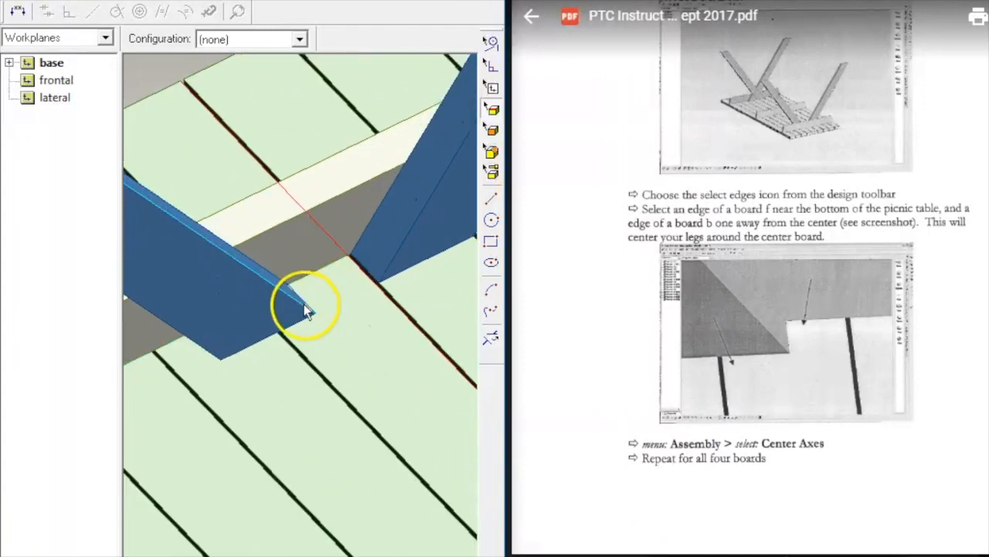
scroll(306, 309, up, 2)
right_click(344, 291)
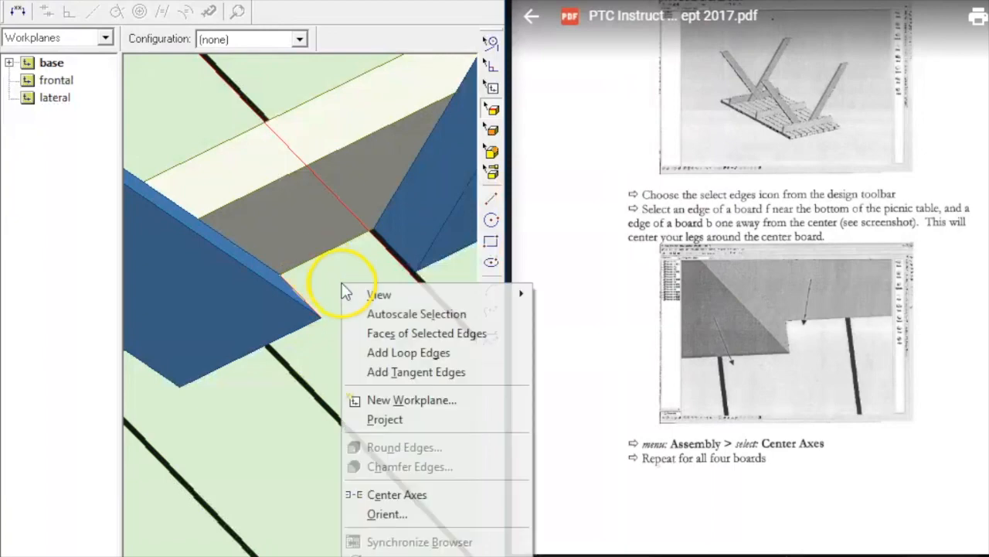
click(363, 494)
scroll(418, 371, down, 5)
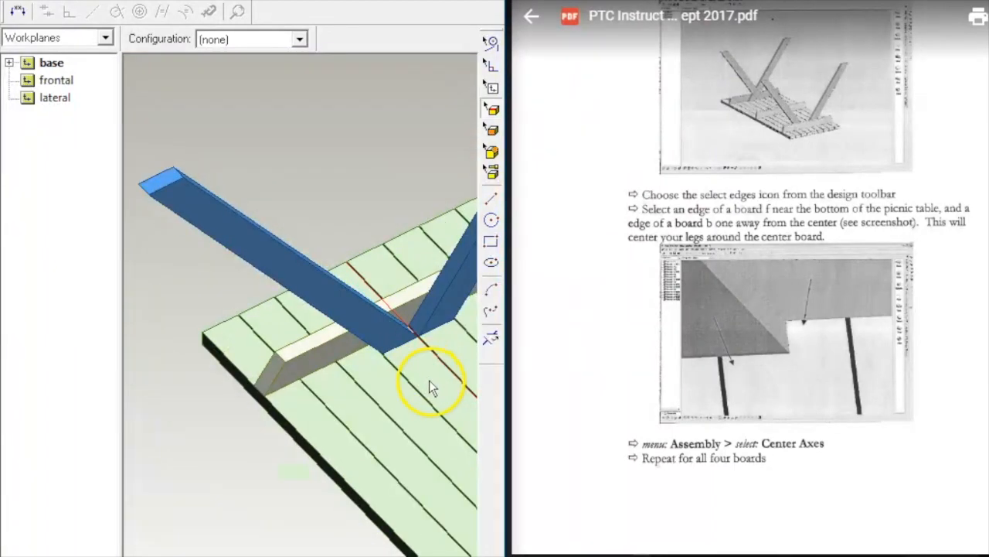
Step: Select the board edge beside the gap and orbit the model round to view the tabletop
scroll(348, 226, down, 3)
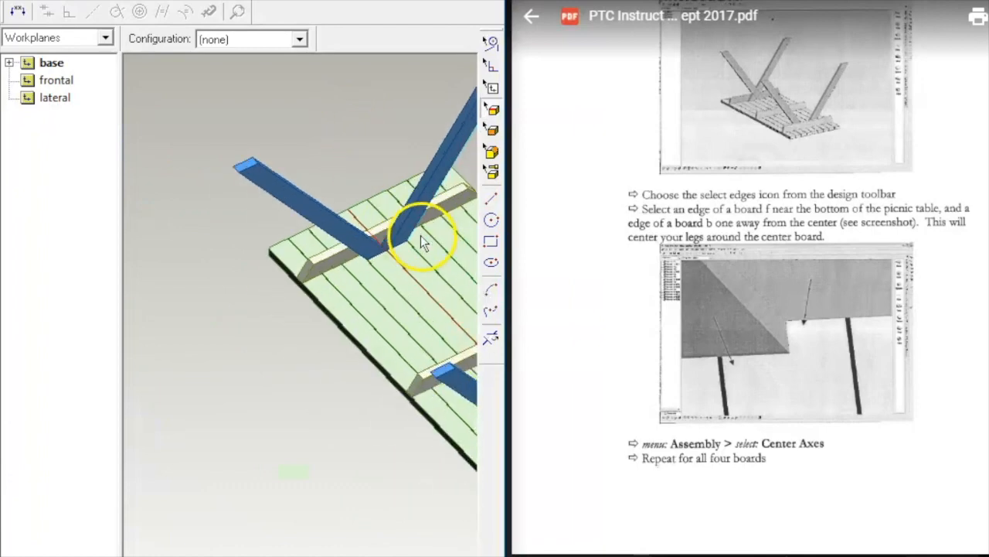
scroll(421, 240, up, 3)
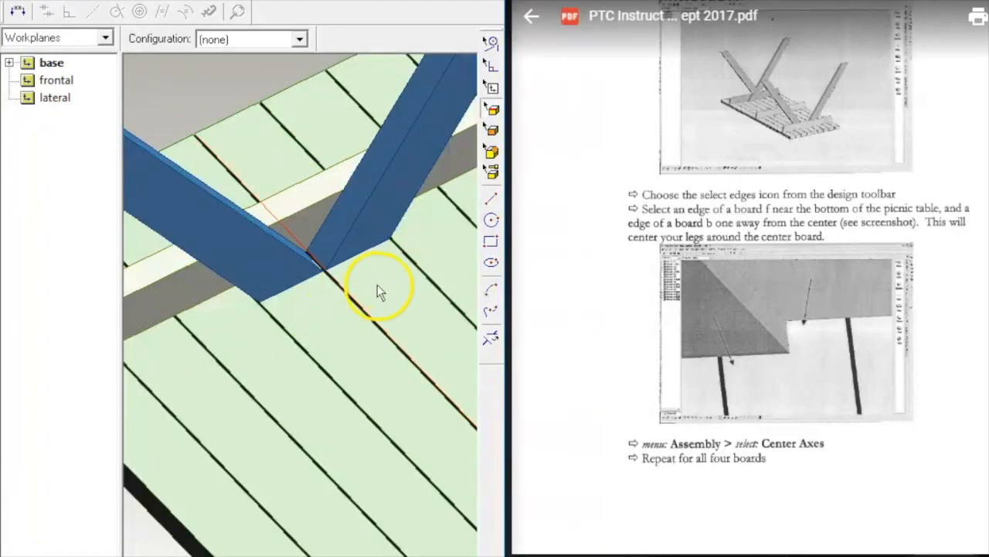
scroll(370, 277, up, 2)
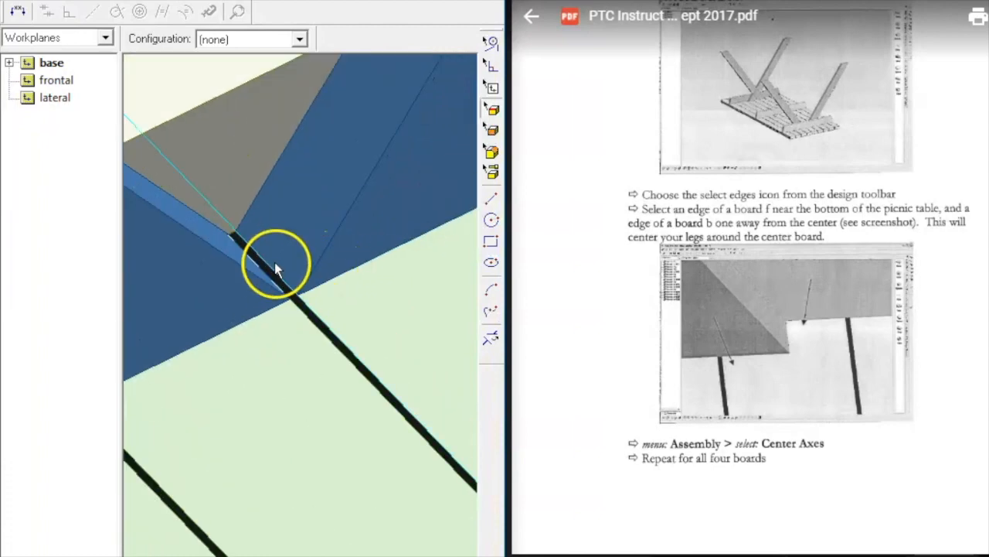
click(280, 264)
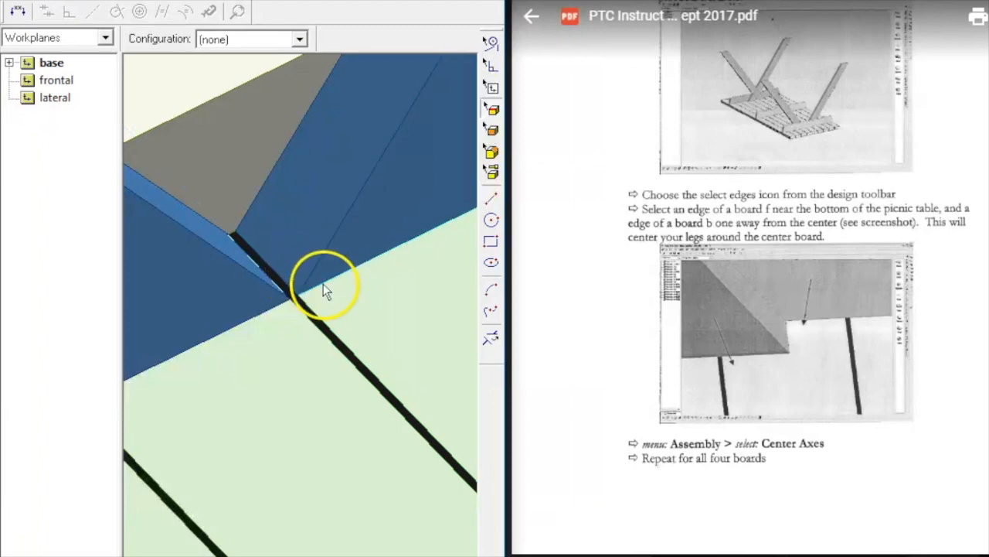
scroll(329, 278, up, 3)
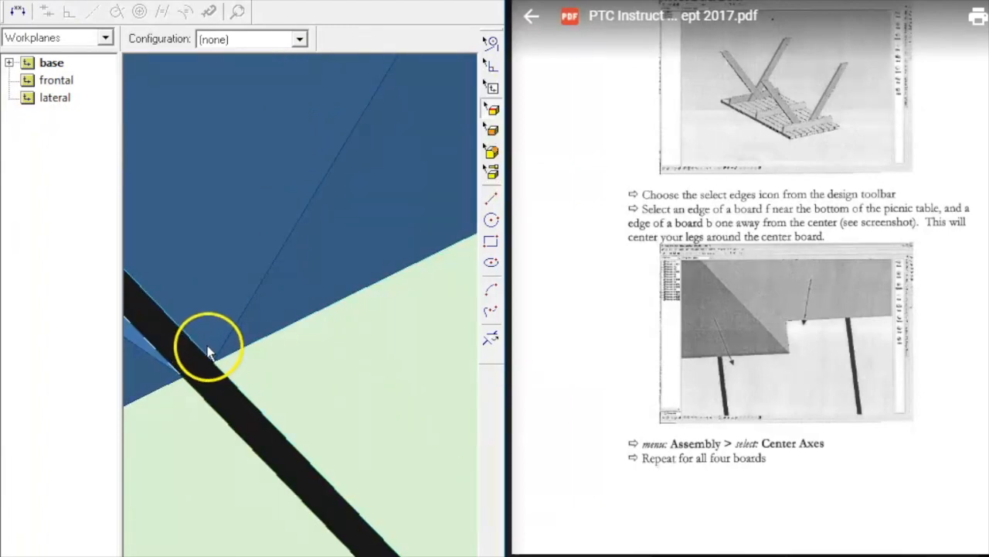
scroll(297, 385, up, 5)
middle_drag(189, 309, 534, 378)
scroll(169, 269, up, 2)
scroll(169, 263, down, 5)
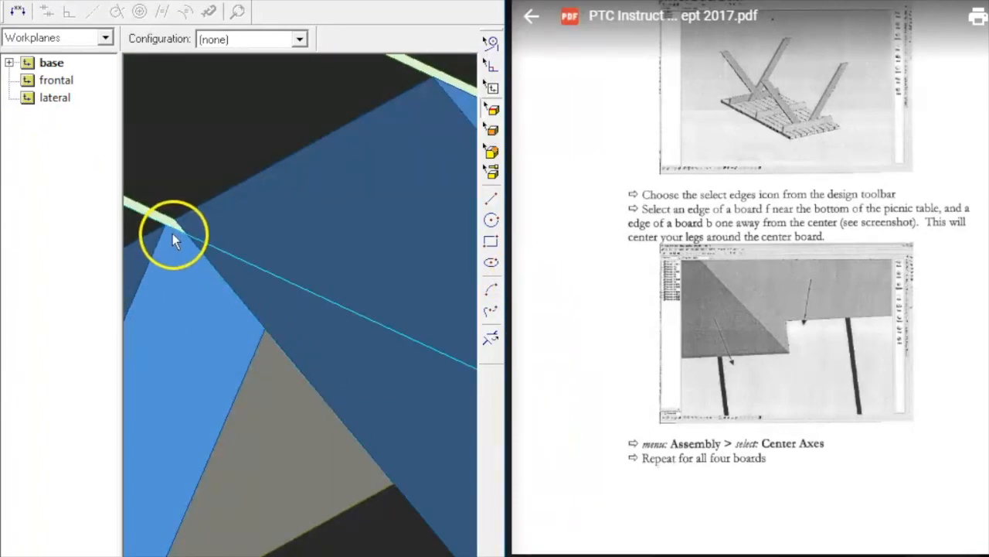
scroll(171, 226, down, 6)
middle_drag(255, 270, 605, 334)
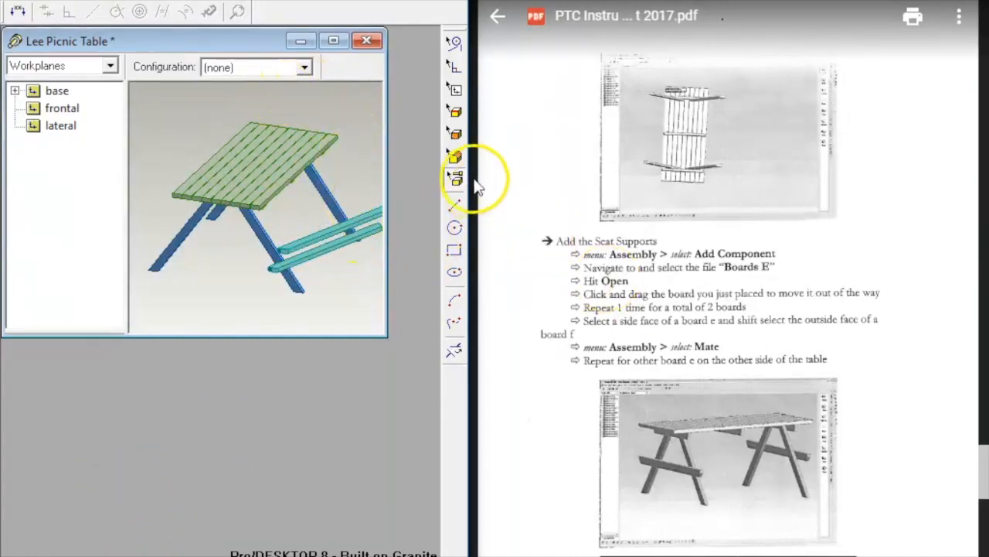
scroll(375, 131, up, 2)
scroll(375, 131, up, 2)
scroll(353, 196, down, 2)
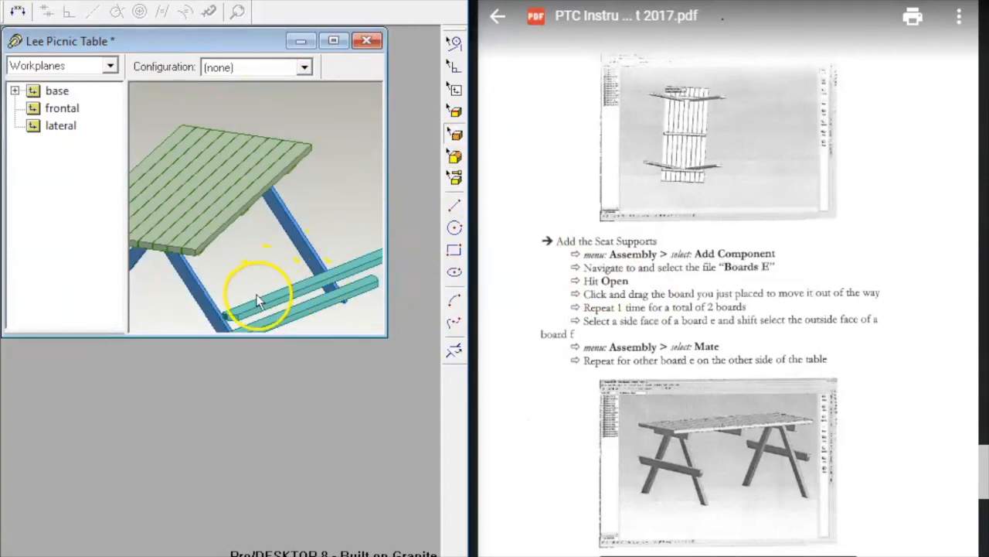
click(274, 296)
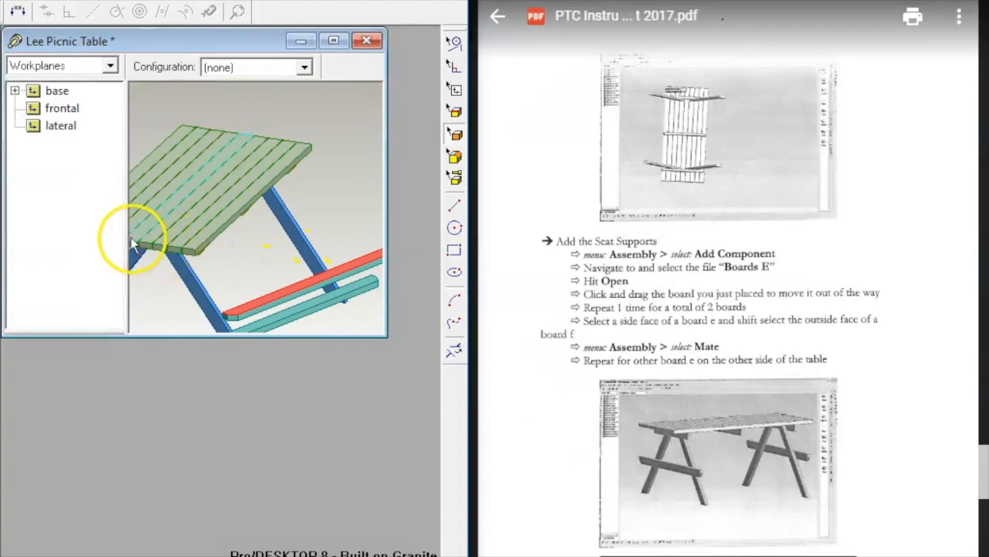
shift+click(148, 247)
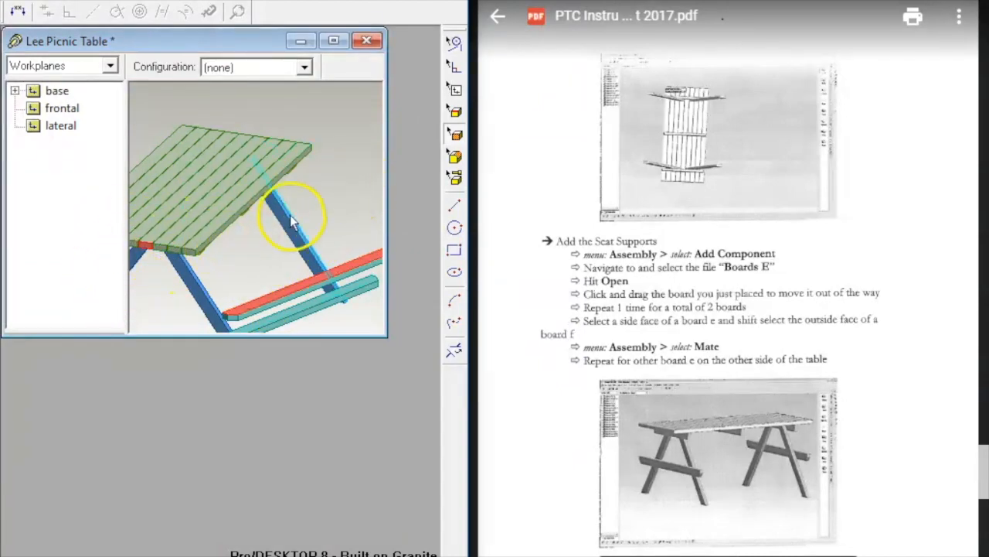
click(283, 292)
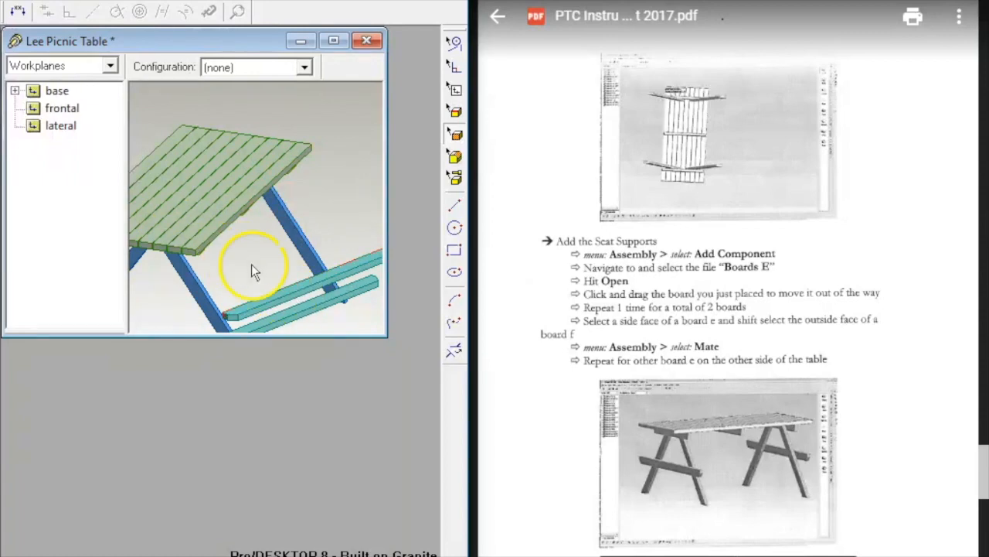
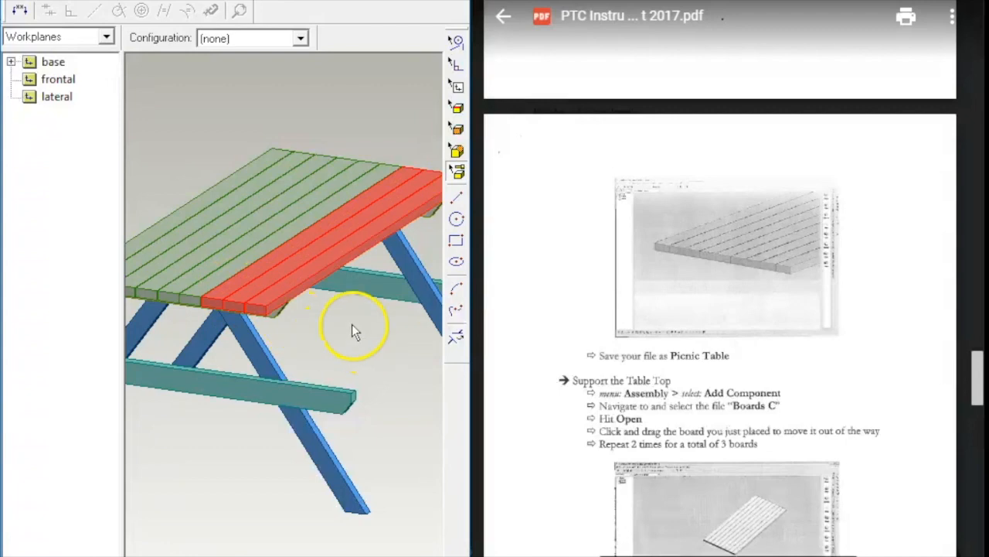
Step: Open Duplicate for the selected tabletop boards, set to rectangular with an X count of 2
right_click(354, 324)
click(410, 198)
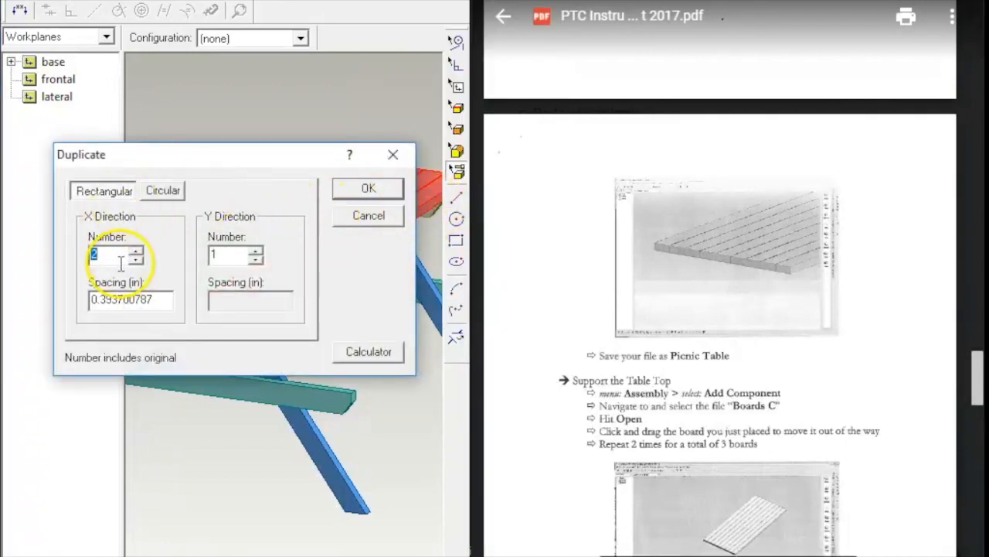
Step: Confirm the duplicate and drag the copied boards away from the table
click(365, 189)
click(360, 116)
drag(340, 181, 173, 83)
scroll(334, 341, up, 3)
scroll(334, 341, up, 2)
mouse_move(277, 276)
middle_down()
mouse_move(302, 269)
mouse_move(285, 274)
middle_up()
scroll(367, 263, up, 1)
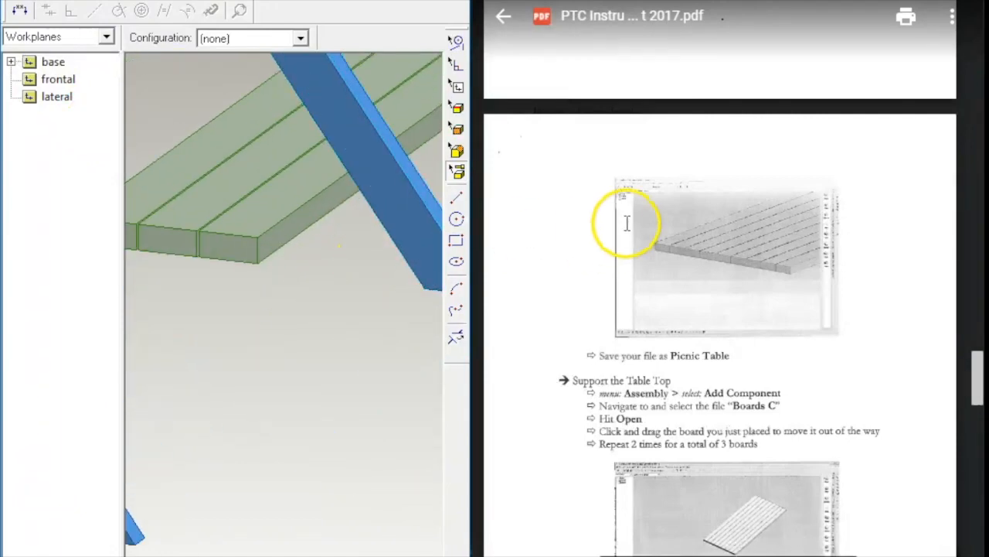
scroll(661, 294, down, 7)
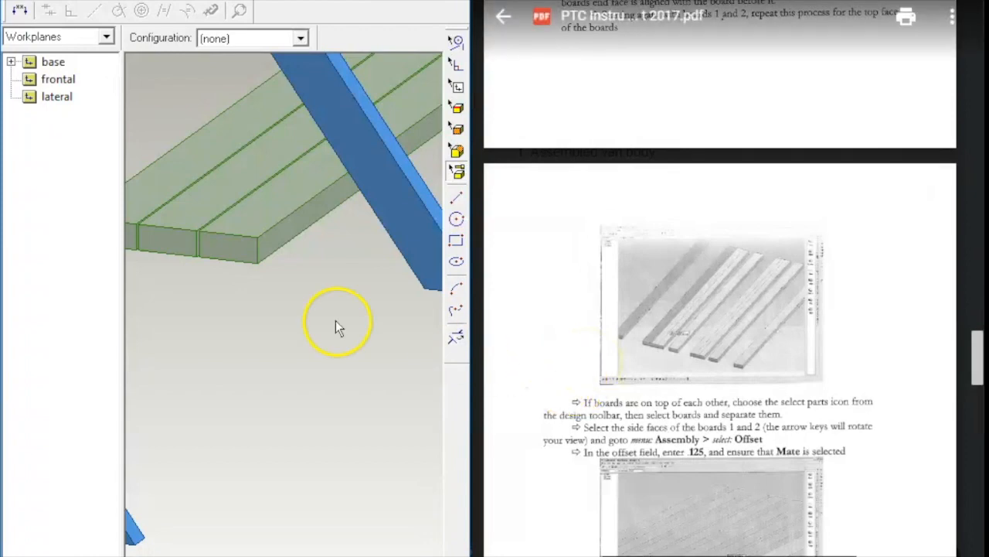
Step: Mate the two boards' narrow side faces with a 0.125 in offset
middle_drag(154, 364, 335, 93)
scroll(333, 96, up, 4)
scroll(334, 103, up, 2)
middle_drag(202, 230, 263, 215)
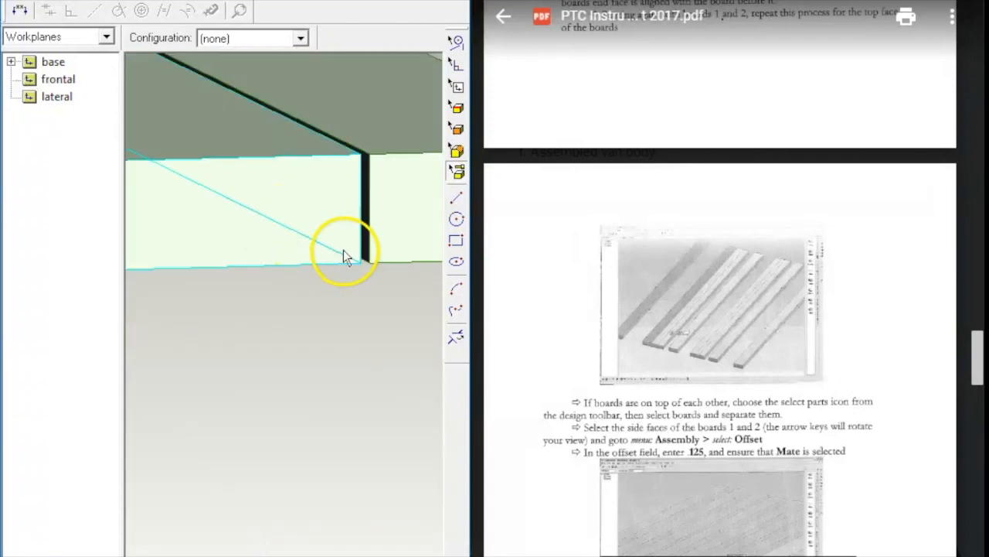
key(f)
click(371, 225)
middle_drag(373, 230, 334, 222)
ctrl+click(217, 204)
right_click(186, 340)
click(236, 240)
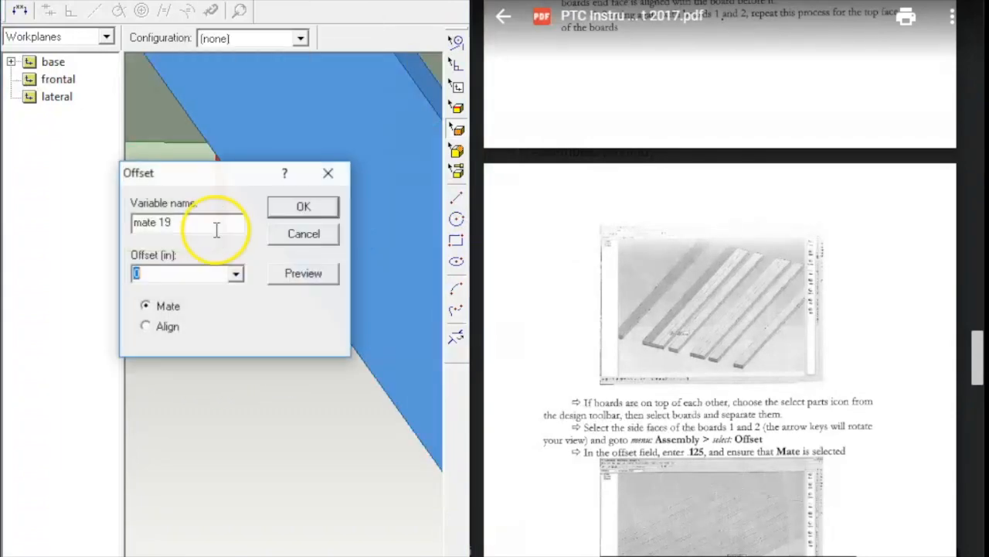
text(.125)
click(303, 206)
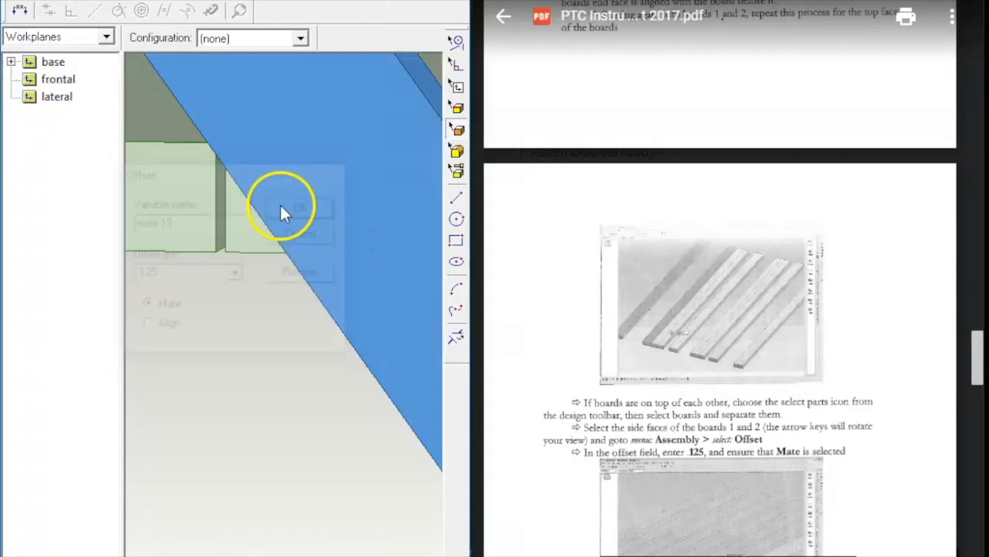
Step: Select a board's end face and turn the view to inspect the gap between boards
middle_drag(204, 304, 277, 313)
click(238, 255)
middle_drag(244, 300, 219, 258)
key(Left)
key(Left)
key(Left)
key(Left)
key(Left)
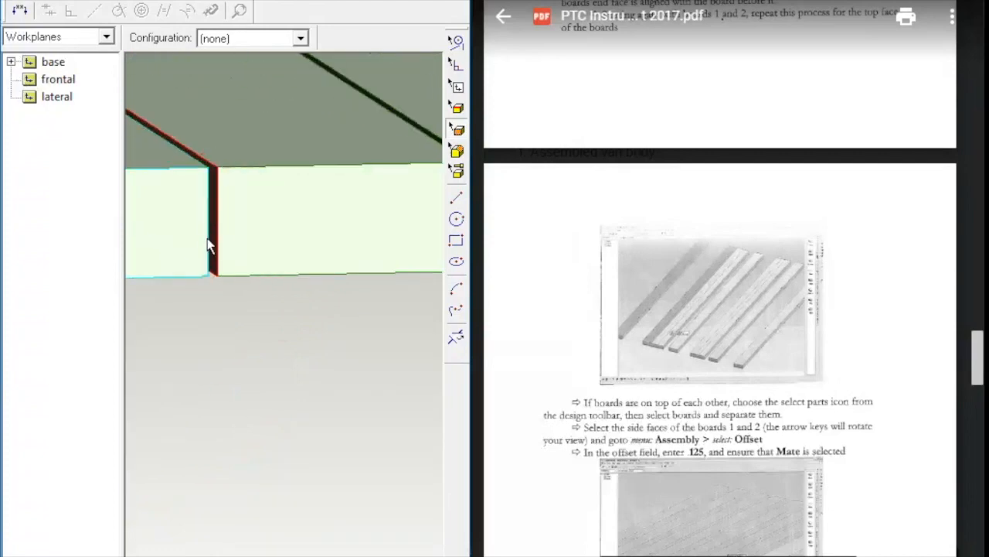
key(Left)
key(Left)
scroll(180, 144, up, 7)
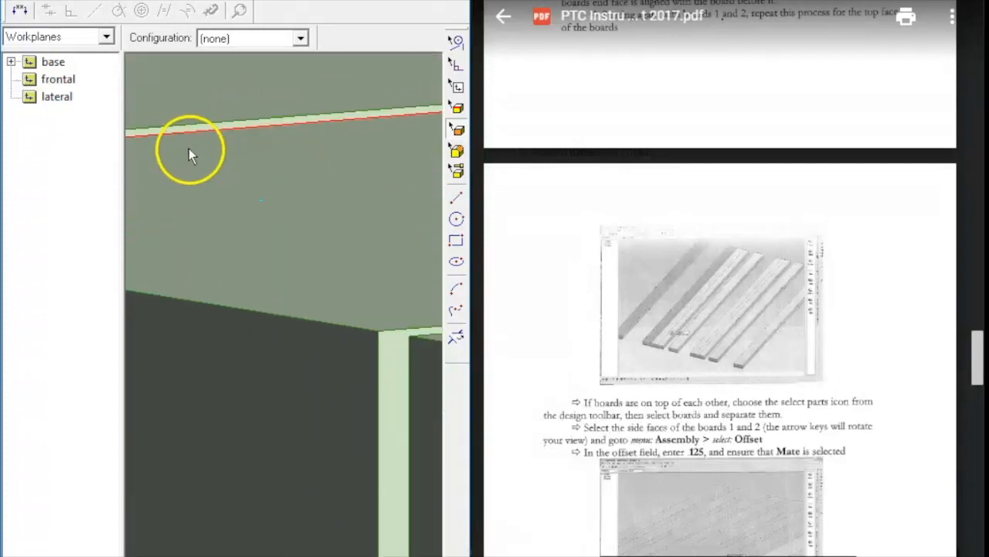
Step: Offset the next board 0.125 in from its neighbour
click(215, 122)
right_click(280, 168)
click(383, 457)
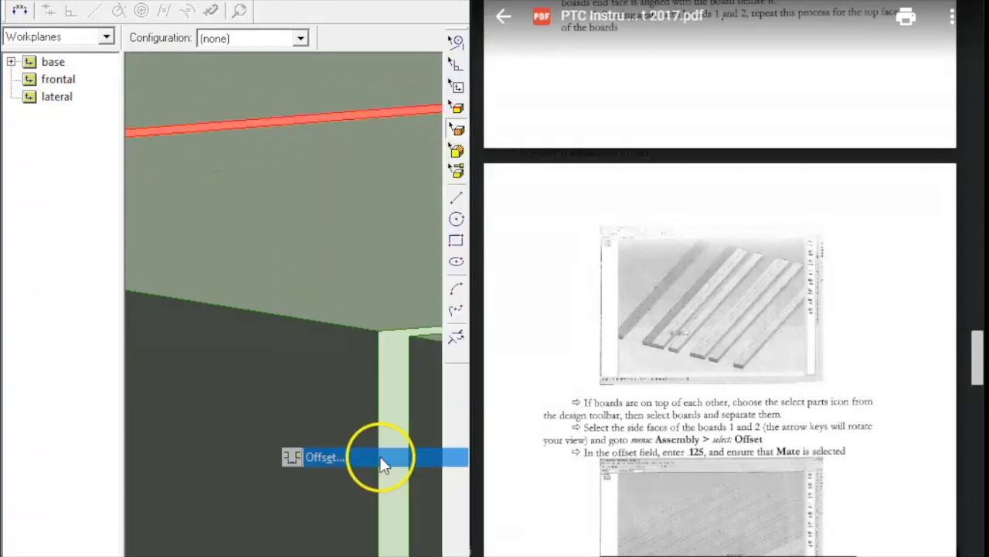
key(BackSpace)
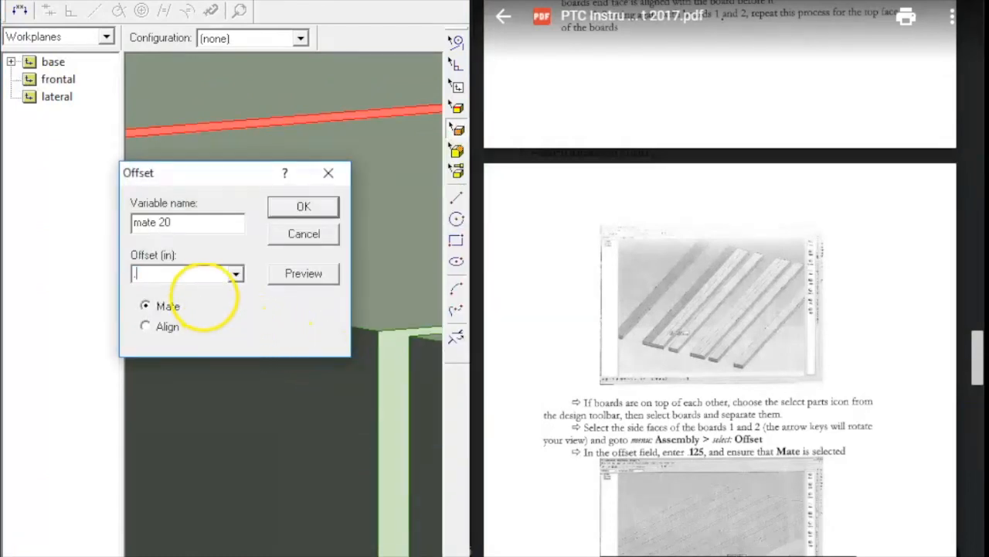
click(282, 207)
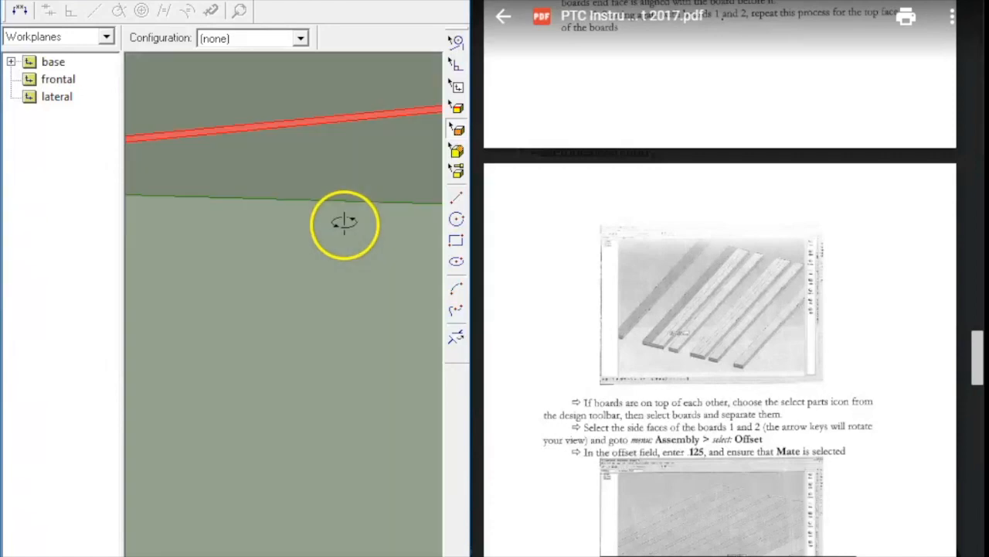
Step: Mate the end faces of two neighbouring boards
middle_drag(380, 241, 324, 353)
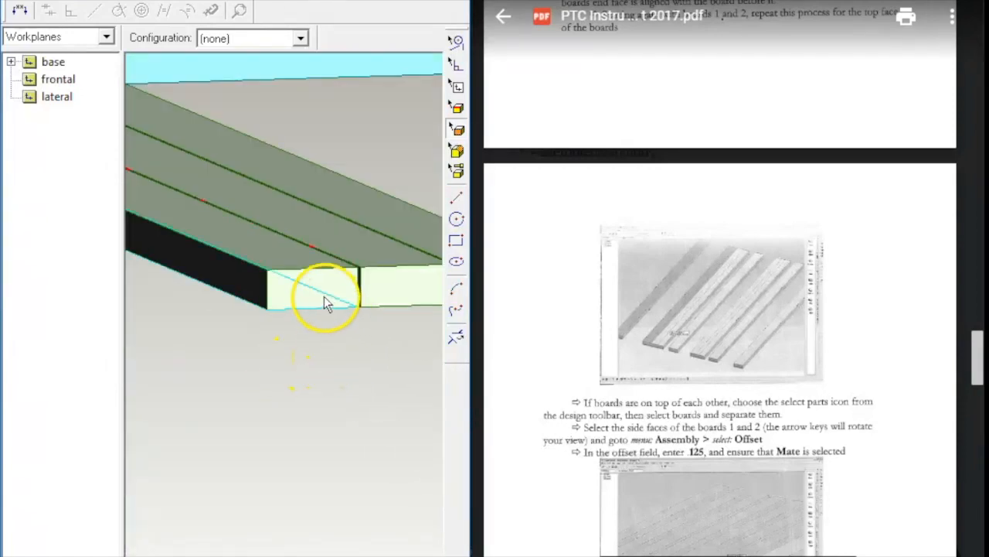
click(314, 274)
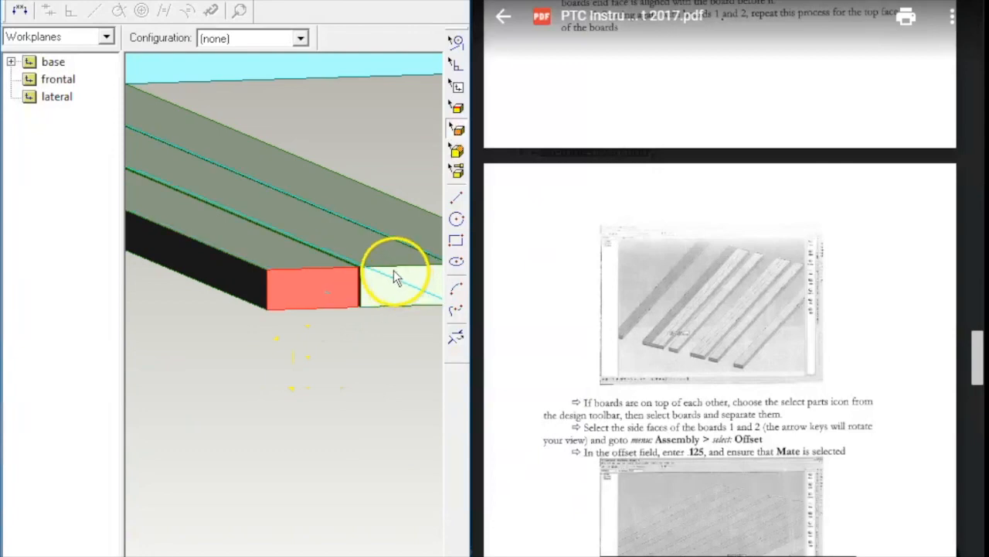
click(388, 277)
ctrl+click(302, 287)
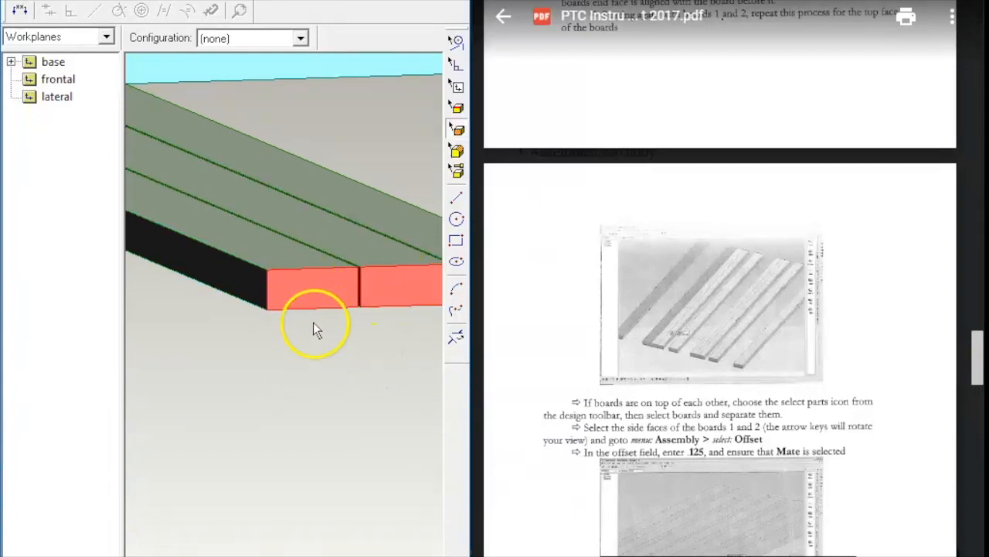
right_click(316, 317)
click(358, 214)
Step: Align the middle and top boards' end faces
middle_drag(360, 386, 480, 393)
click(407, 264)
ctrl+click(429, 226)
right_click(404, 362)
click(468, 229)
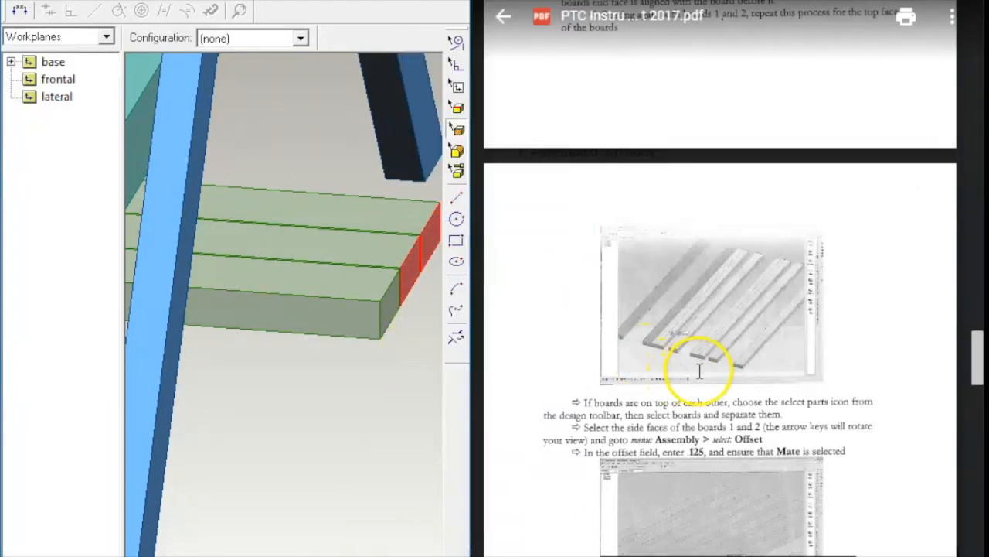
Step: Apply a constraint between the middle and upper boards' side faces
scroll(715, 363, down, 3)
scroll(707, 364, up, 8)
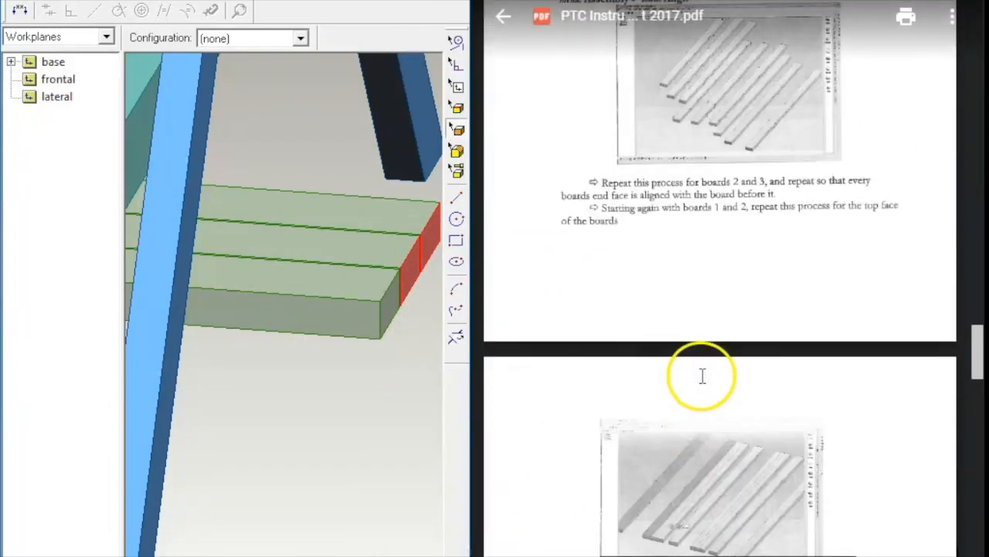
scroll(701, 376, down, 5)
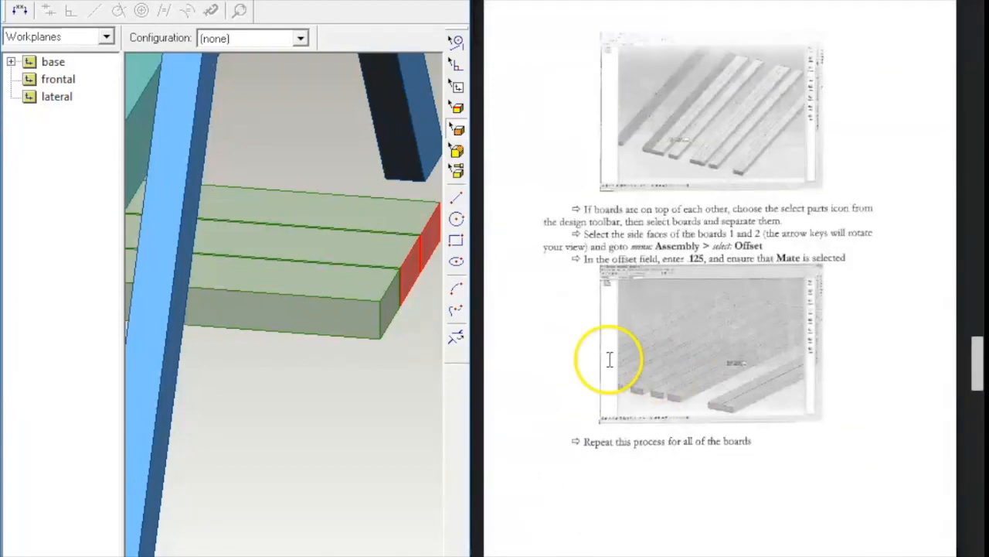
click(311, 395)
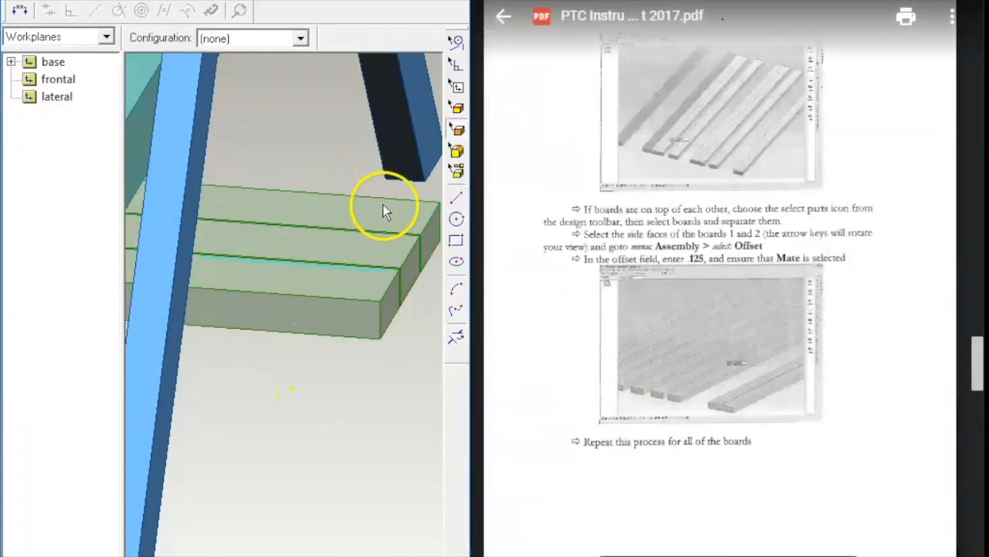
click(354, 296)
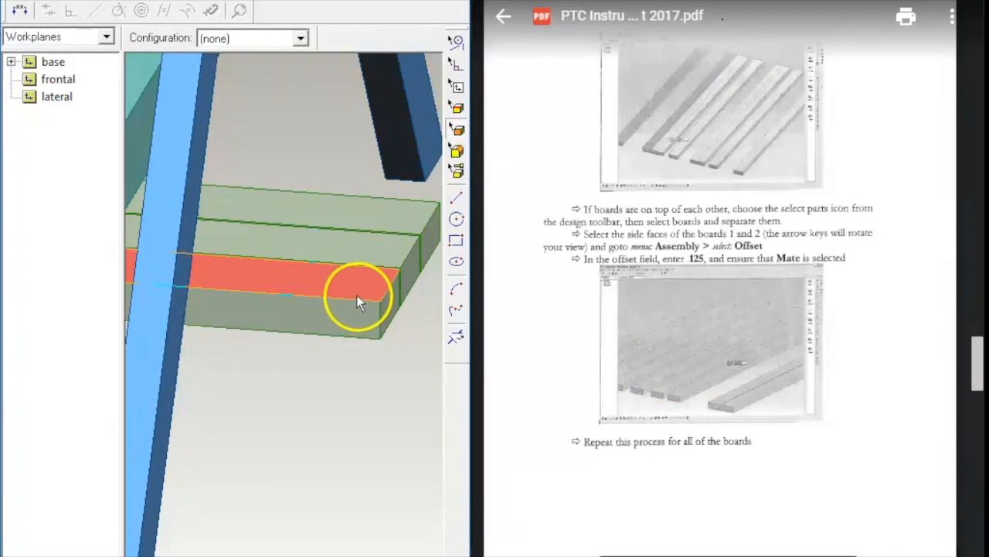
click(402, 259)
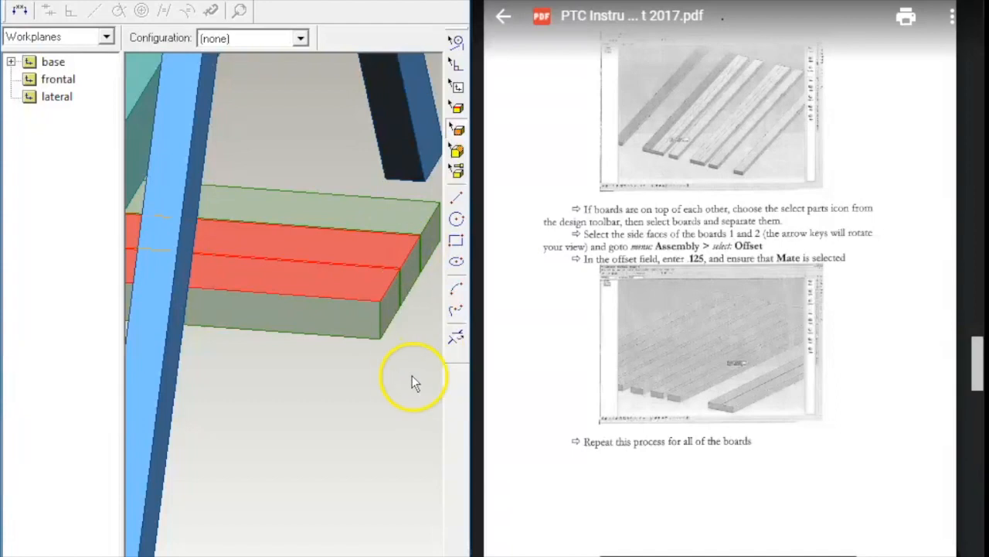
right_click(406, 377)
click(454, 237)
Step: Align the middle and upper boards' top faces flush
middle_drag(425, 382, 379, 395)
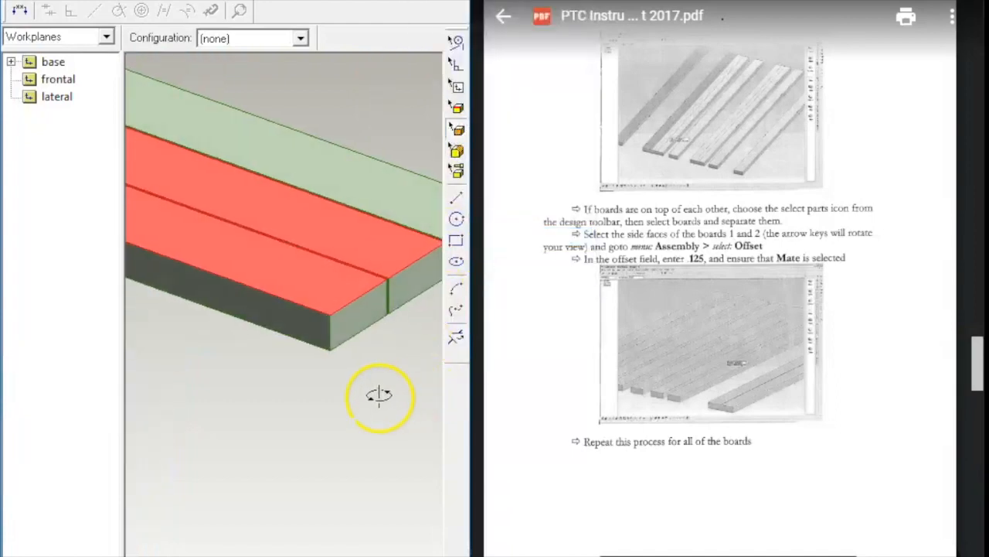
click(379, 395)
click(406, 259)
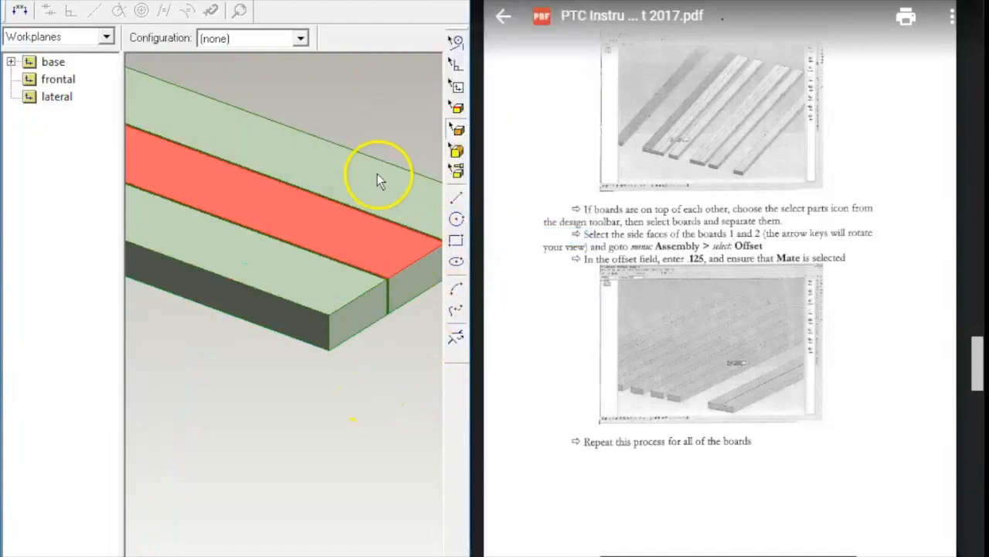
ctrl+click(417, 175)
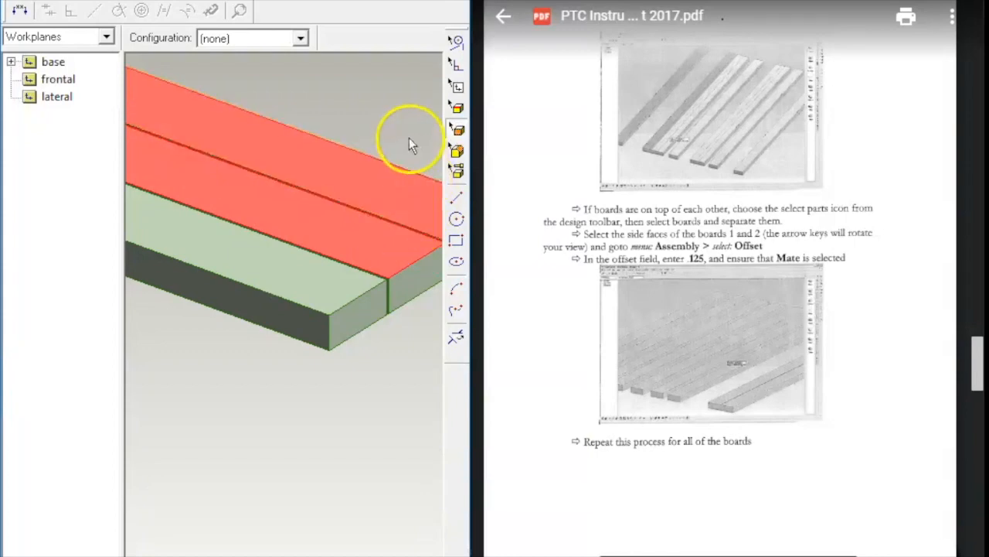
right_click(409, 139)
click(444, 390)
Step: Drag the joined boards as one part toward the table
right_drag(343, 397, 296, 368)
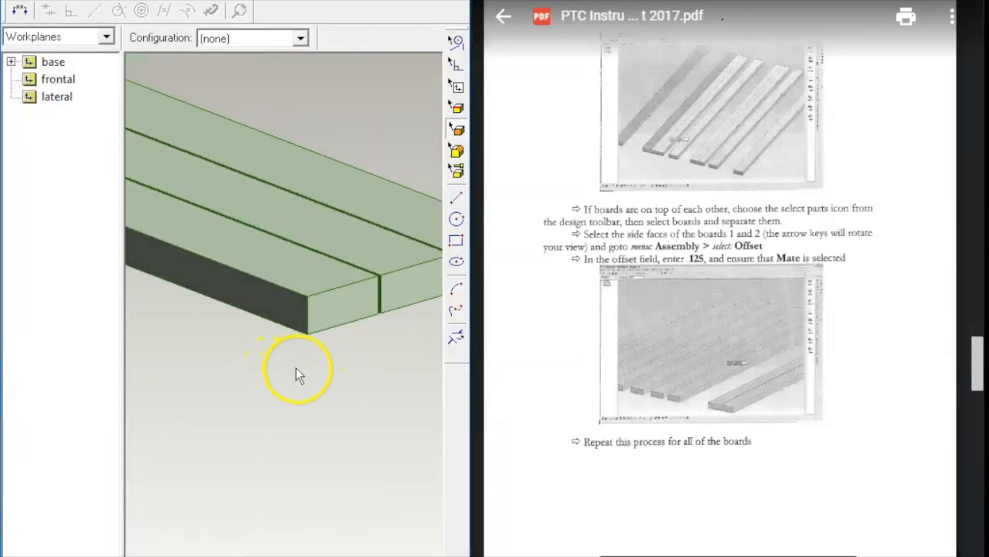
click(309, 291)
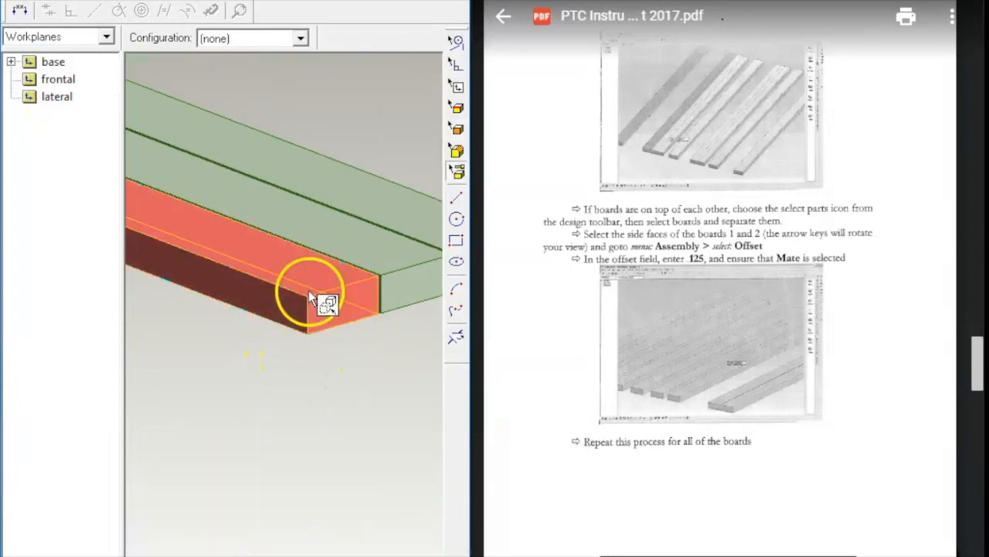
drag(308, 289, 390, 211)
mouse_move(328, 310)
right_down()
mouse_move(328, 289)
mouse_move(332, 296)
right_up()
scroll(347, 283, down, 5)
scroll(347, 283, down, 2)
scroll(330, 312, up, 4)
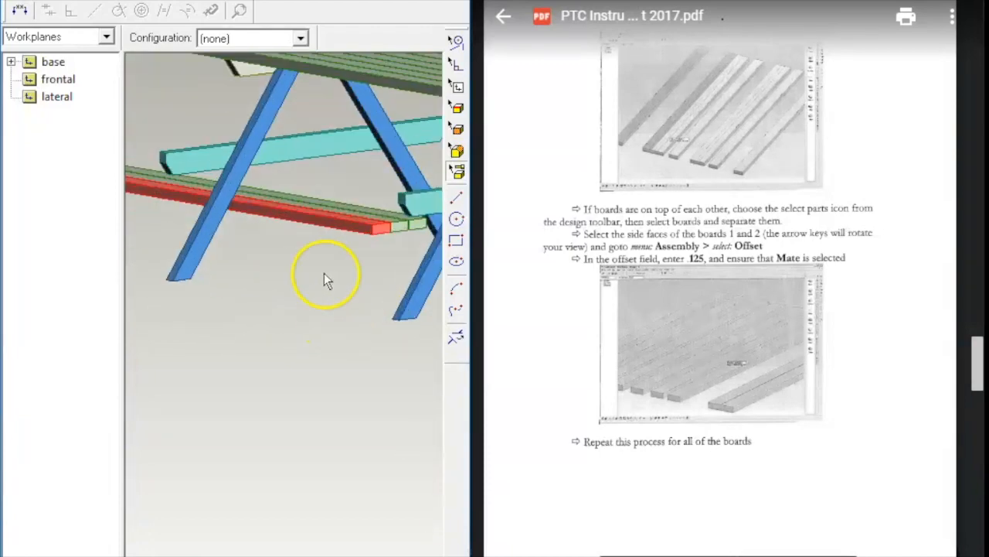
scroll(217, 204, down, 2)
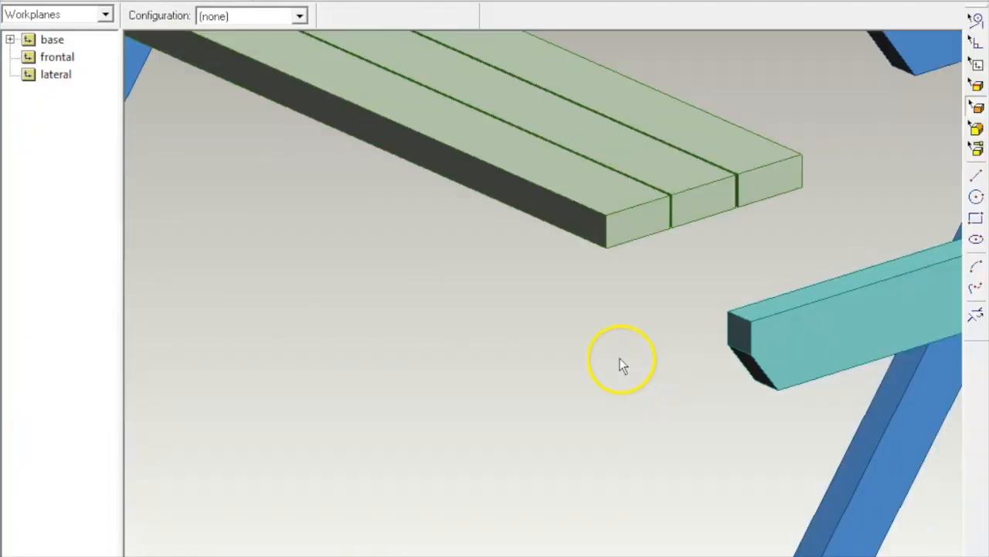
scroll(653, 274, down, 3)
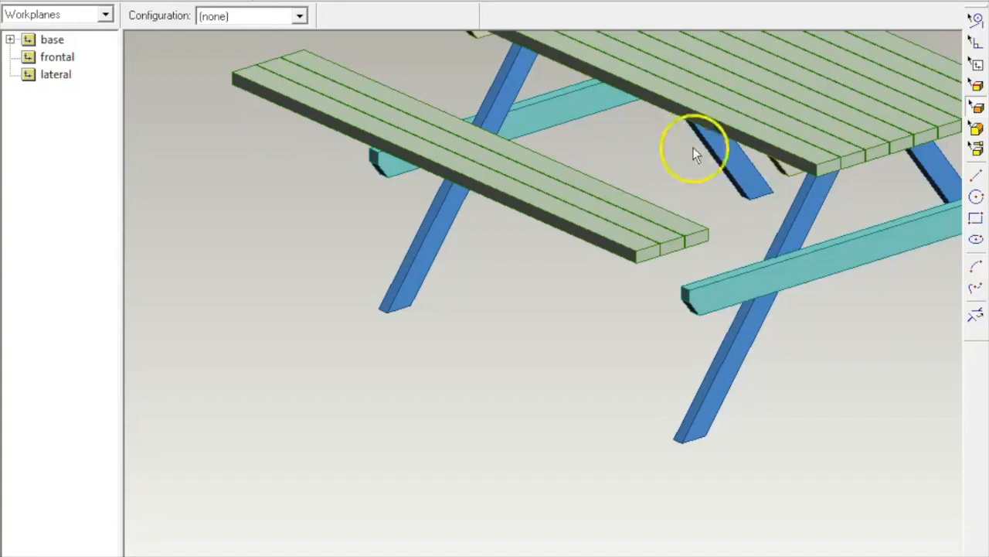
Step: Align the bench's end face, then undo that alignment
scroll(711, 188, down, 2)
scroll(686, 251, up, 3)
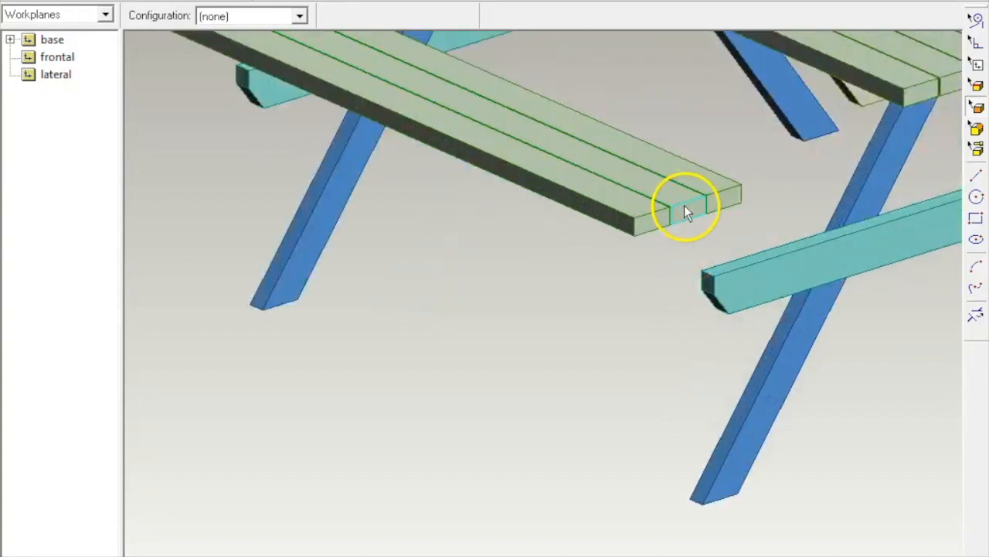
click(684, 205)
scroll(835, 180, down, 2)
scroll(873, 164, down, 1)
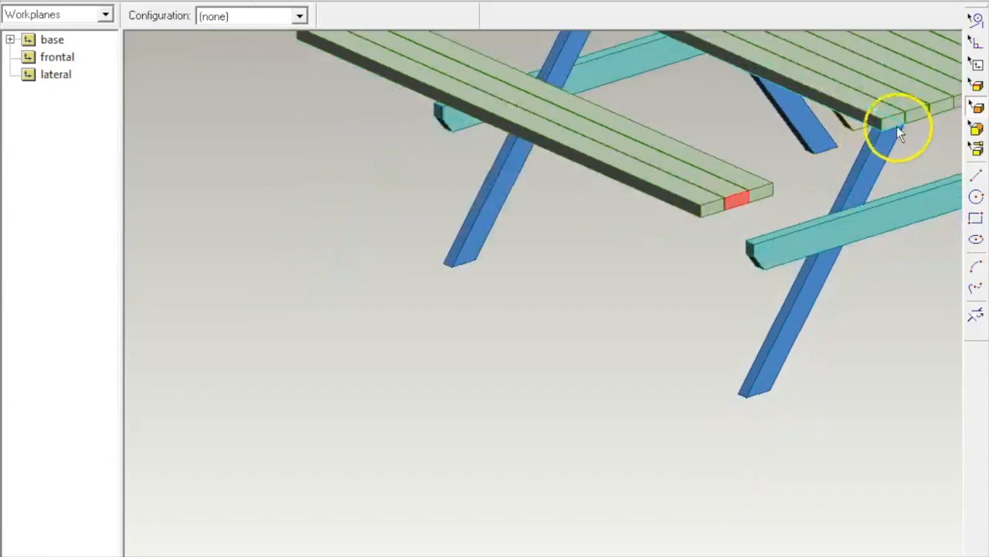
right_click(794, 152)
click(829, 402)
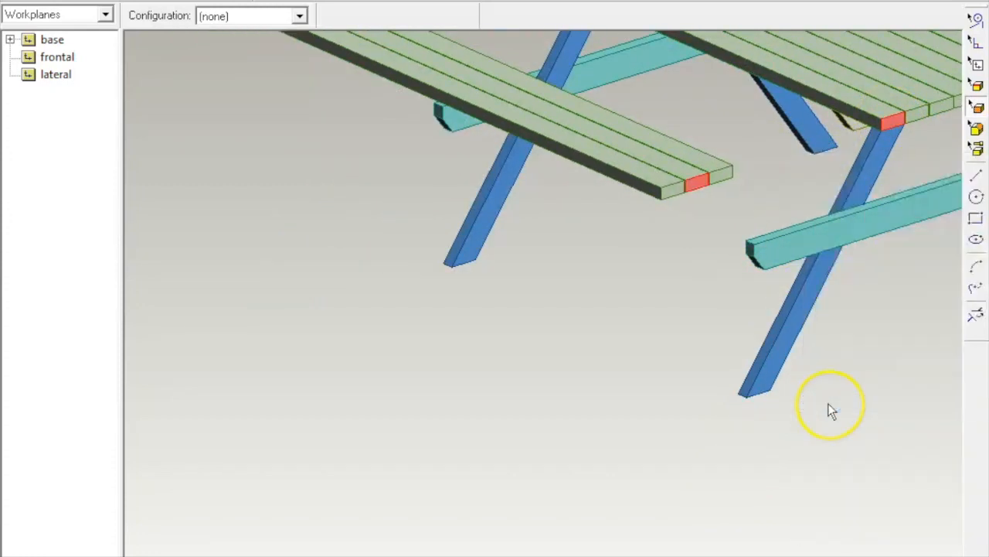
scroll(826, 387, down, 3)
scroll(738, 253, up, 4)
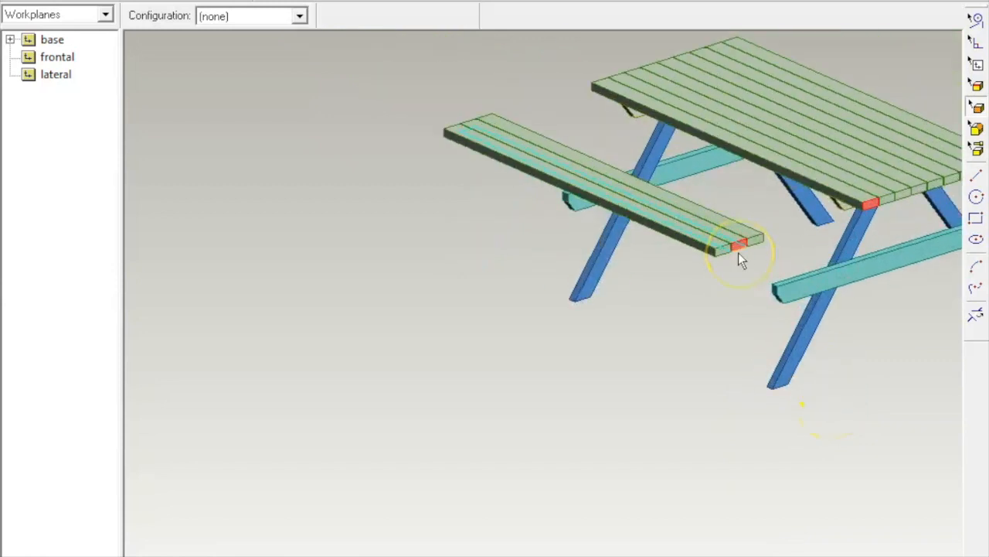
click(65, 0)
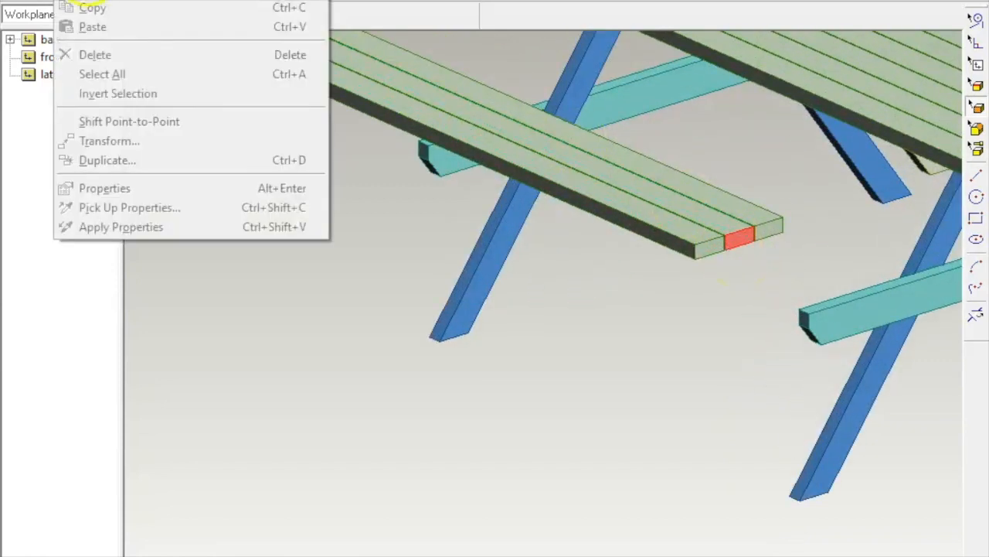
click(80, 0)
Step: Align the middle bench board's end with the tabletop's end
middle_drag(249, 182, 450, 185)
middle_drag(425, 254, 510, 315)
scroll(459, 433, up, 4)
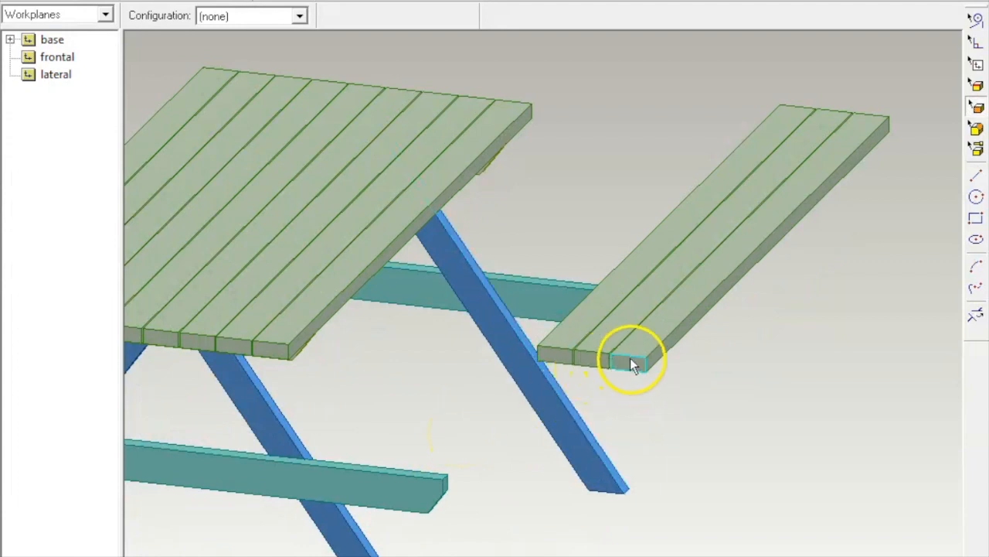
click(589, 357)
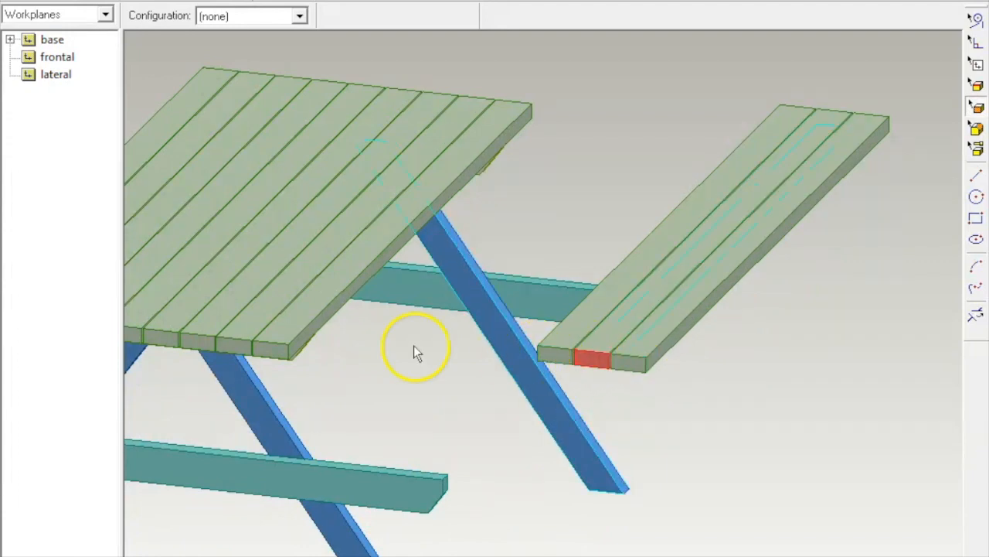
right_click(340, 350)
click(379, 213)
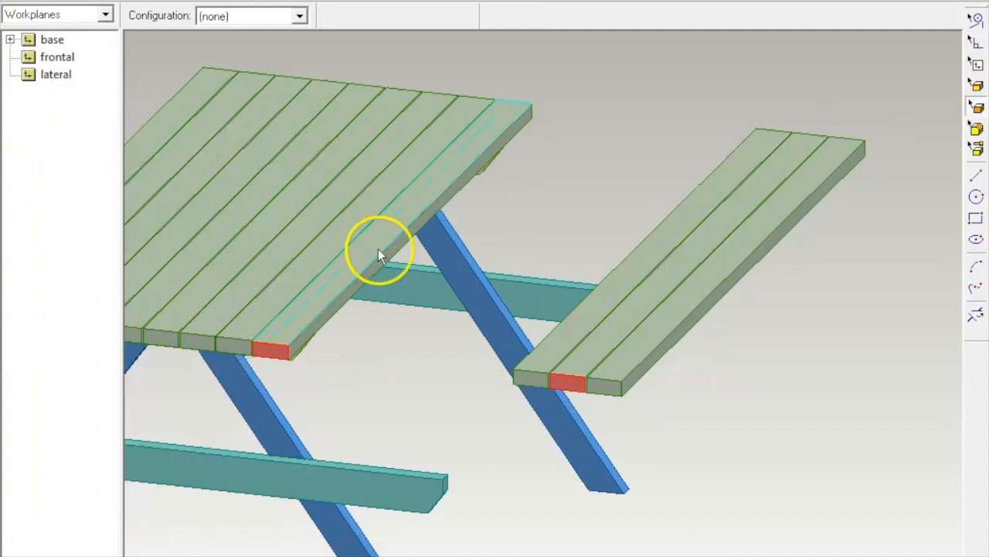
Step: Mate the loose bench plank onto the cyan beam's top face
middle_drag(479, 389, 479, 268)
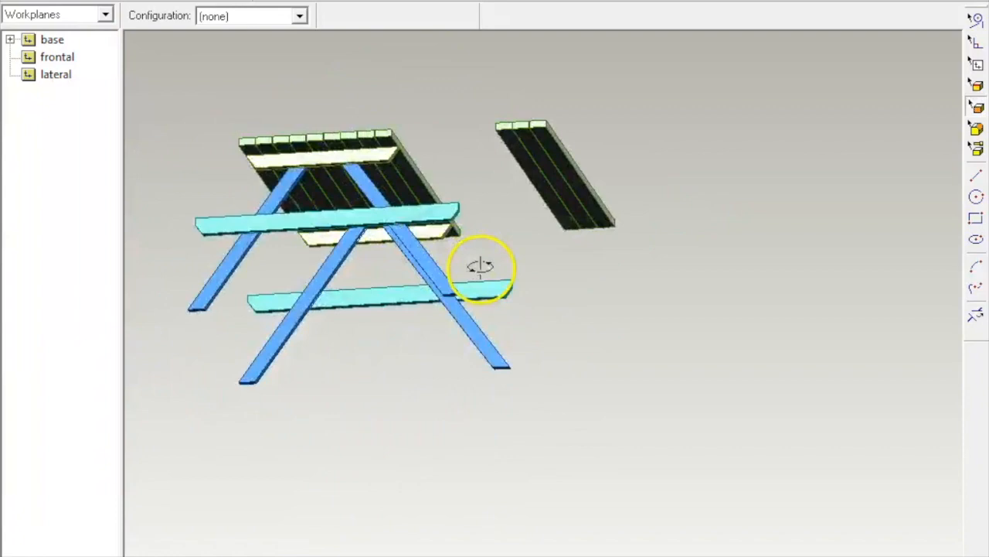
click(524, 136)
middle_drag(524, 136, 424, 415)
click(436, 424)
right_click(435, 390)
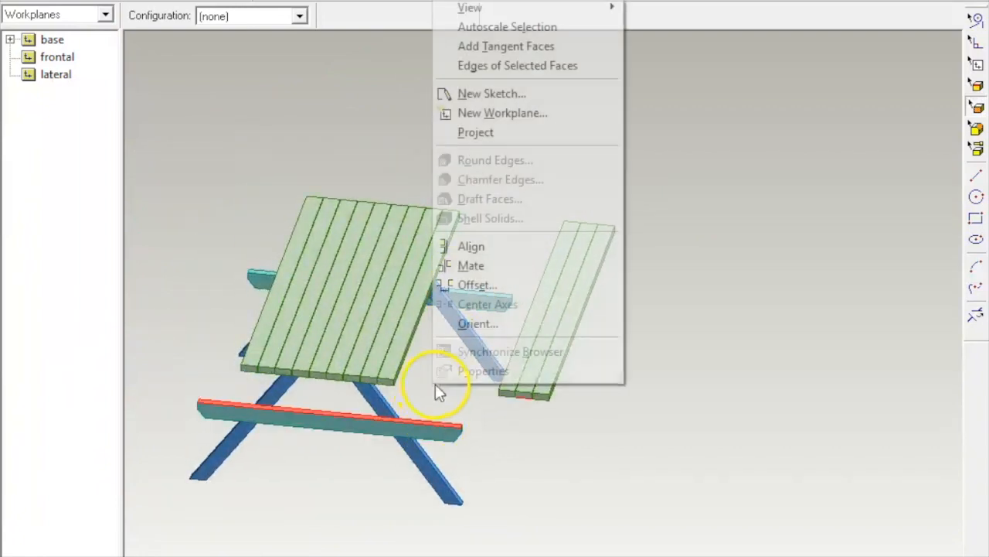
click(473, 265)
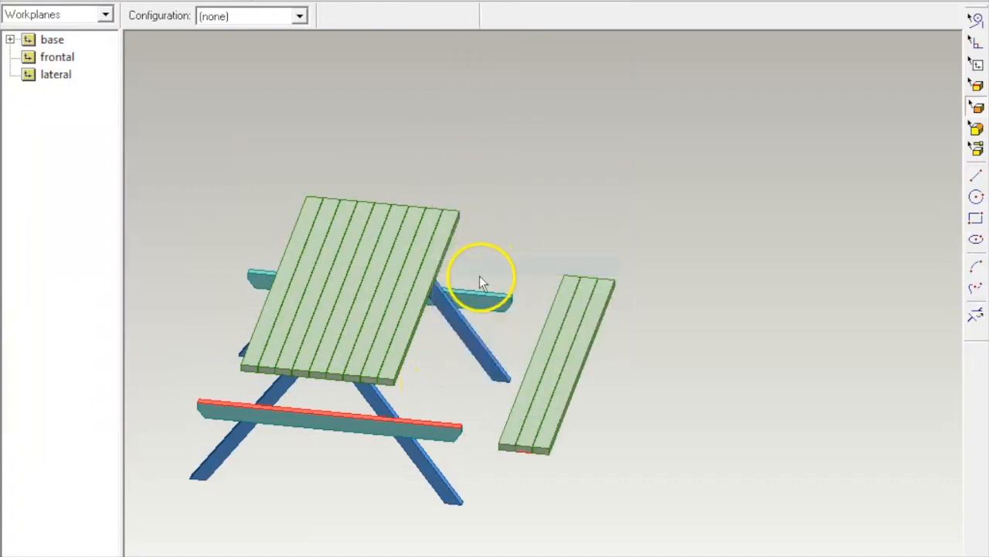
Step: Offset the bench face from the beam by 0.125 in as an Align constraint
scroll(676, 357, down, 2)
middle_drag(663, 327, 654, 287)
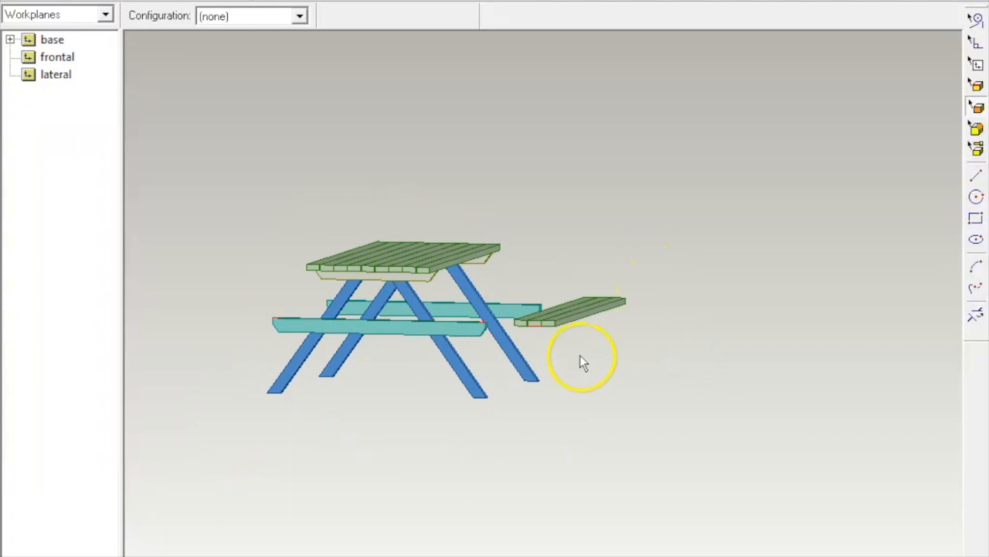
middle_drag(513, 324, 483, 334)
scroll(479, 331, up, 5)
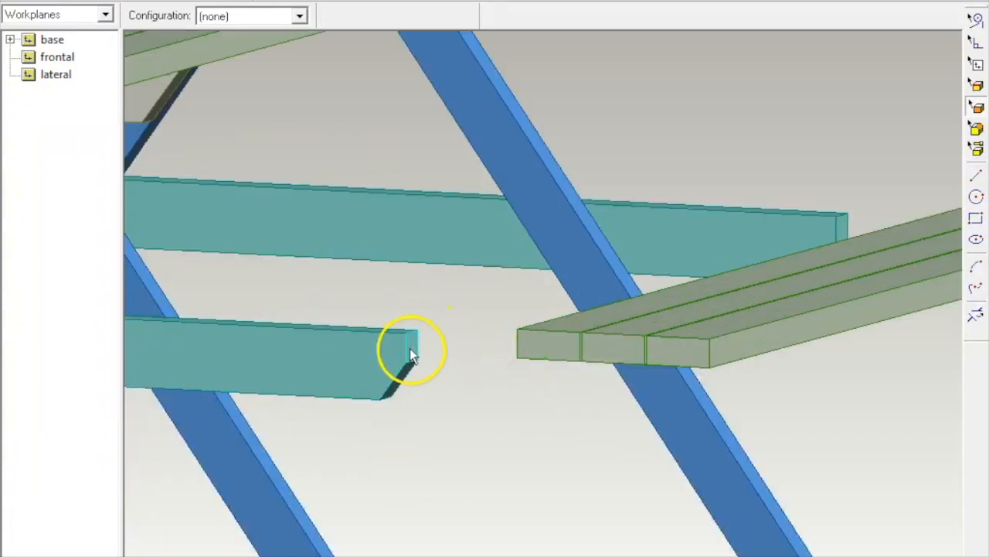
middle_drag(410, 348, 538, 316)
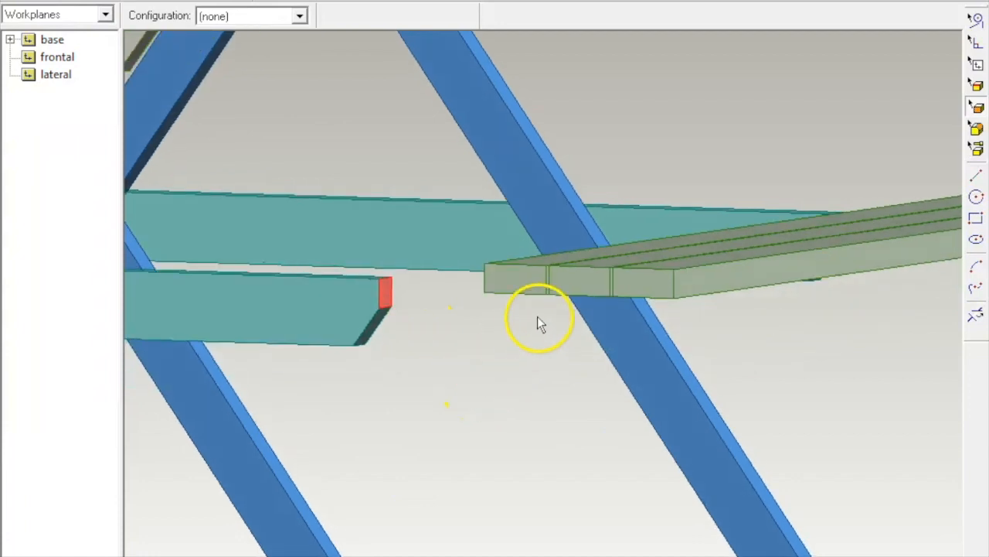
click(682, 271)
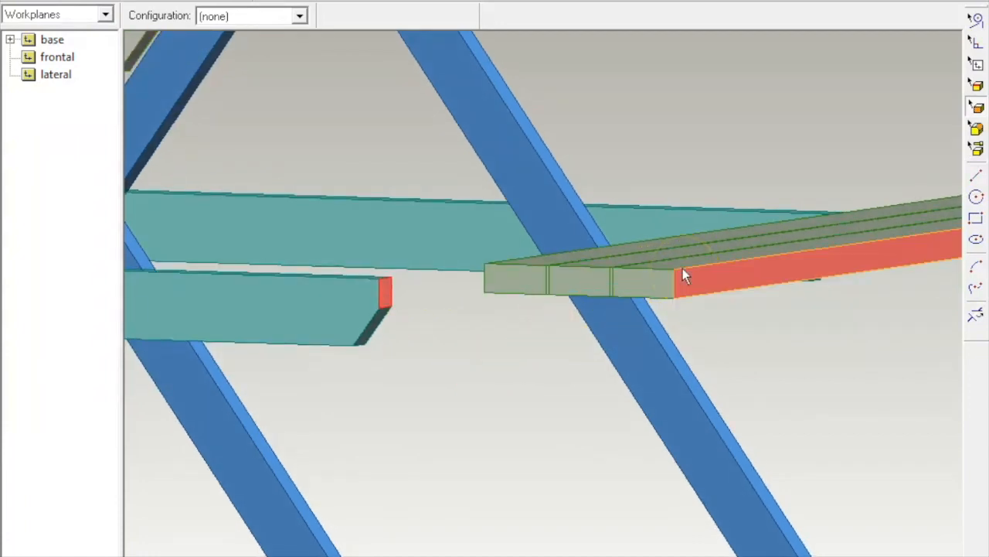
right_click(780, 353)
click(850, 255)
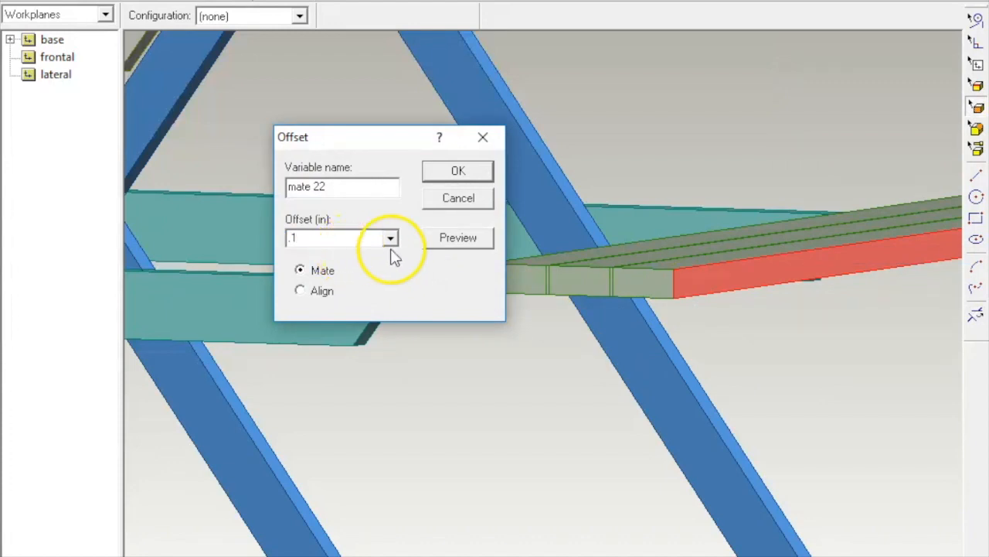
click(300, 290)
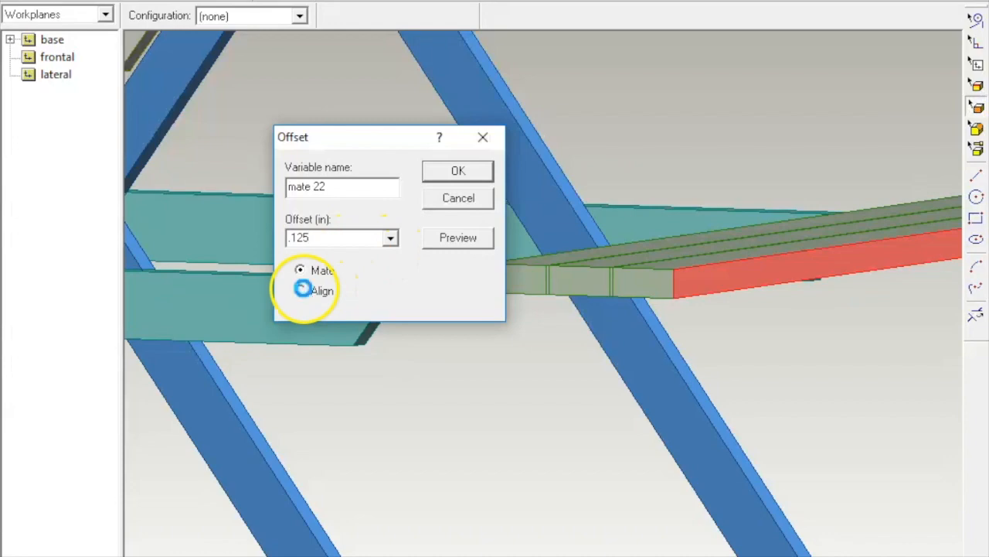
click(480, 172)
click(687, 126)
middle_drag(702, 125, 805, 203)
scroll(805, 205, down, 2)
scroll(920, 242, up, 3)
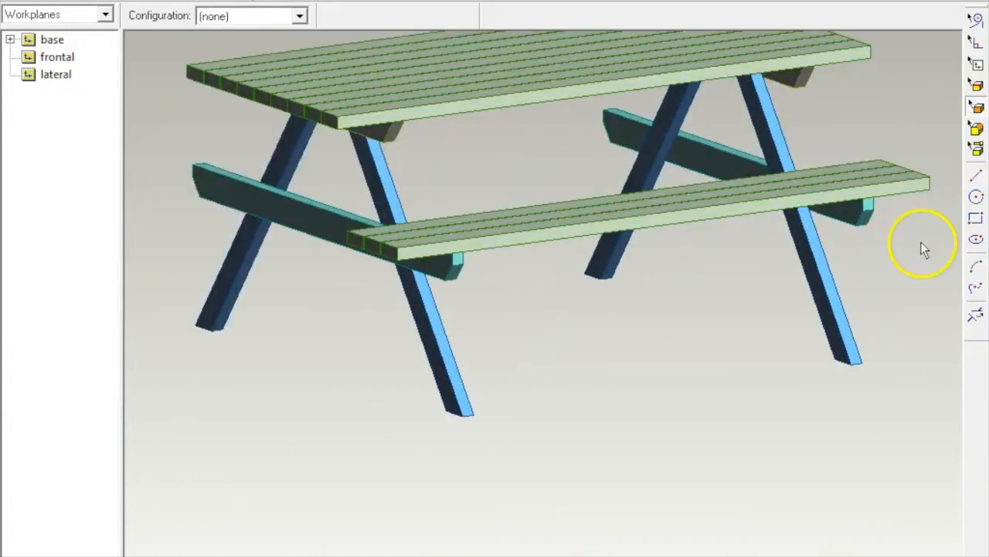
middle_drag(920, 237, 874, 232)
middle_drag(853, 231, 854, 218)
scroll(855, 213, down, 4)
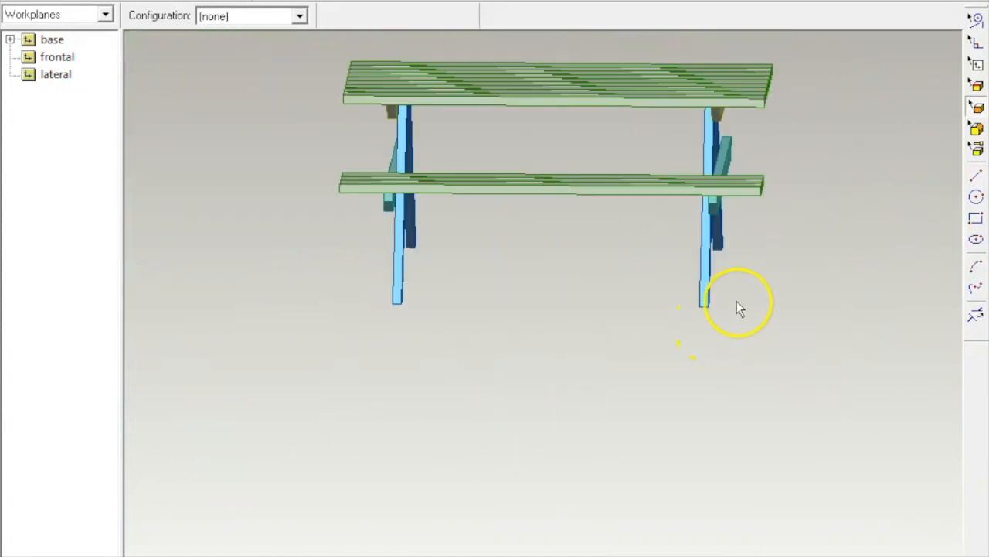
middle_drag(801, 336, 618, 309)
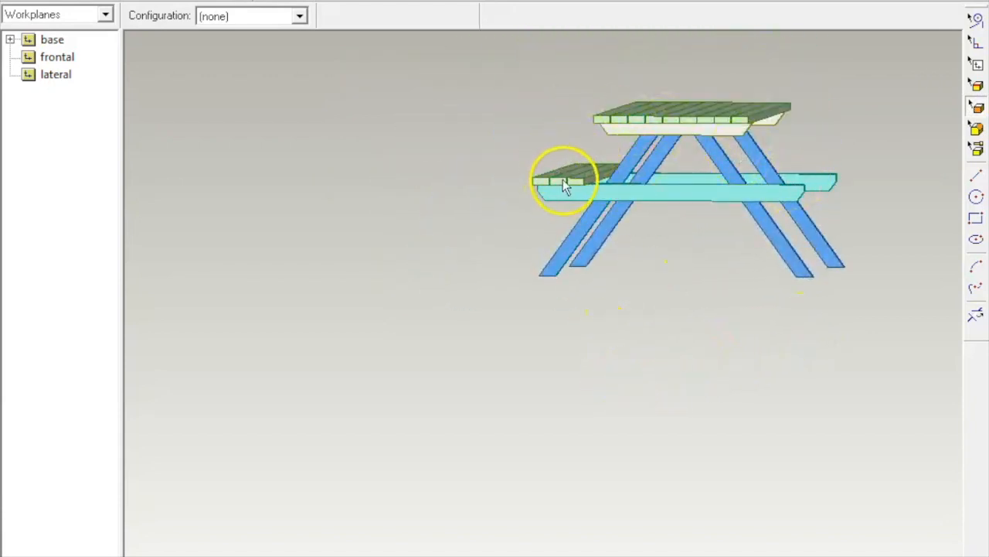
scroll(826, 124, down, 2)
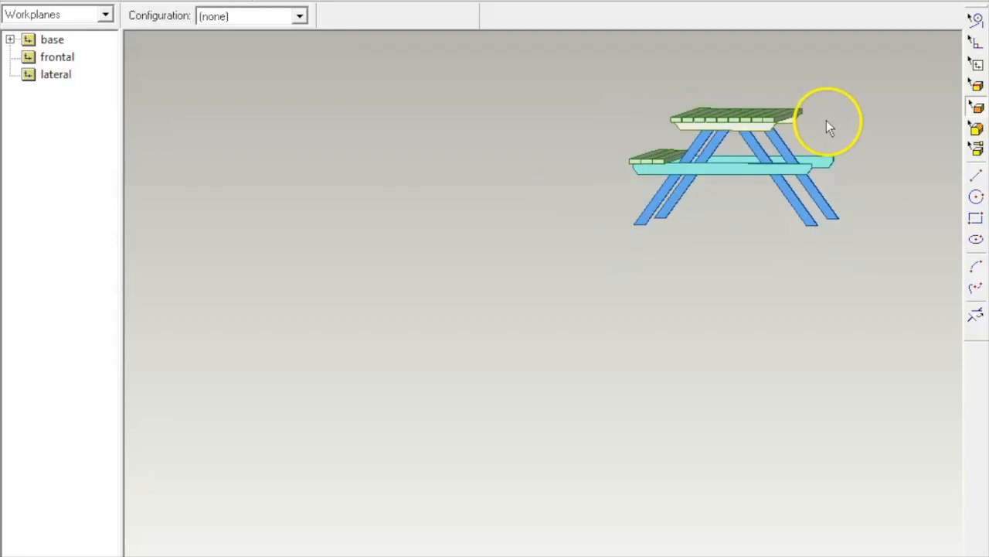
scroll(826, 124, up, 3)
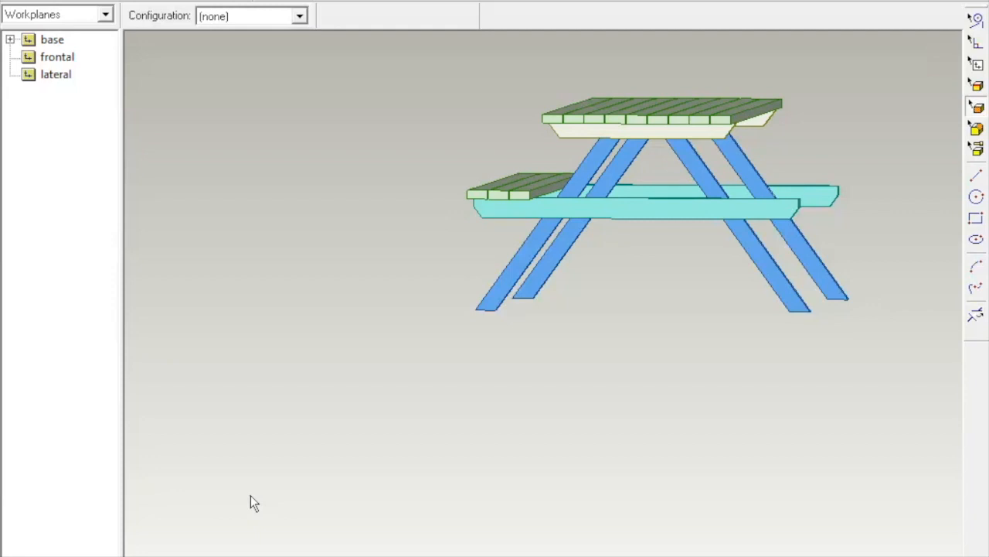
click(207, 494)
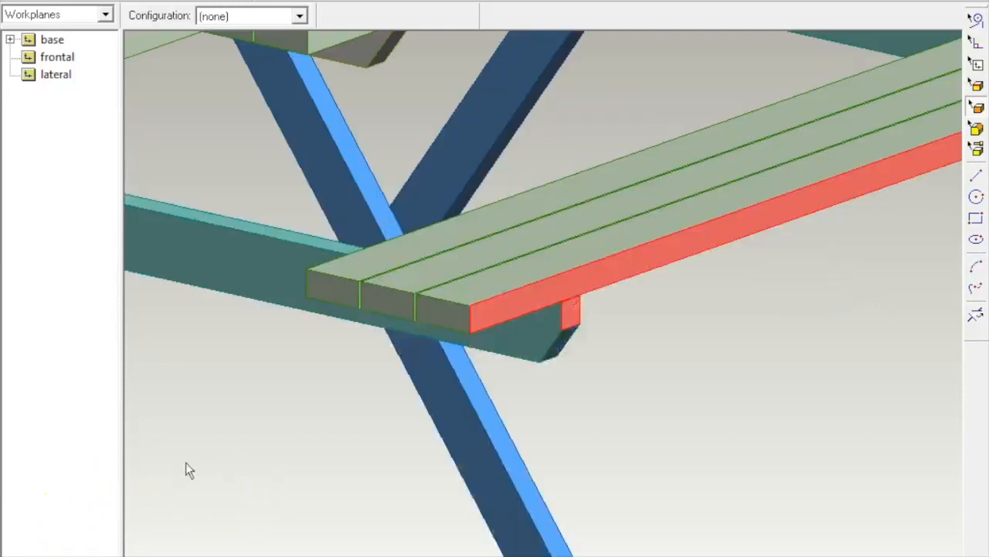
click(216, 342)
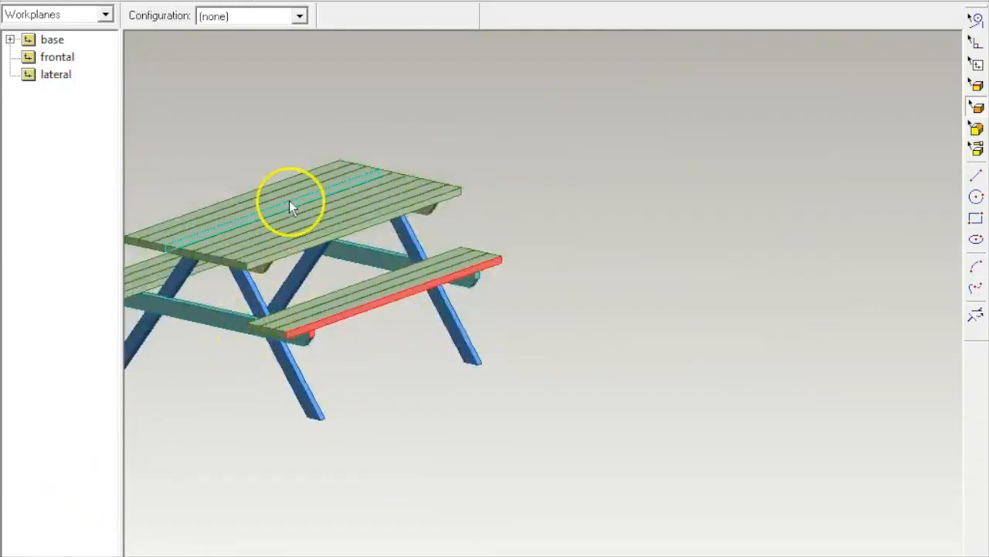
middle_drag(287, 204, 473, 93)
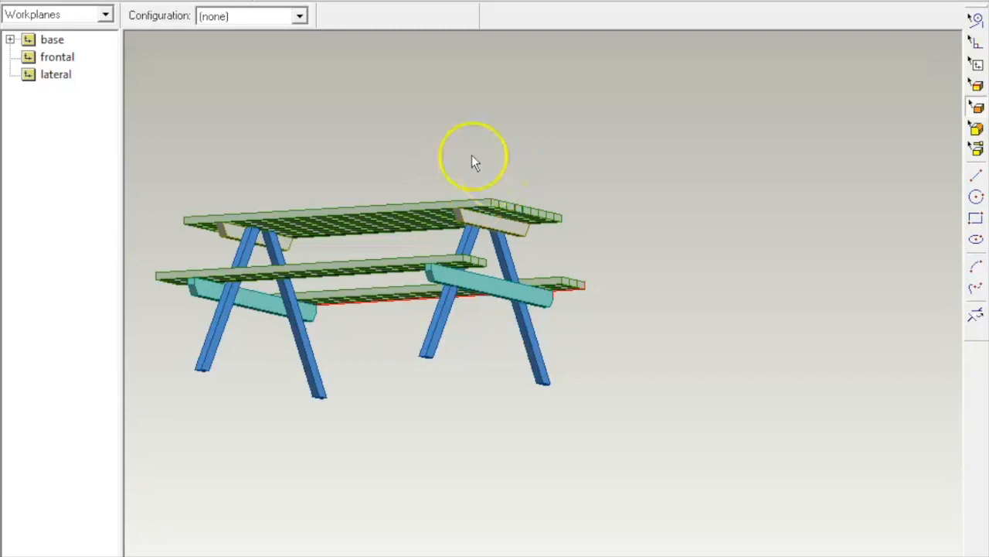
middle_drag(499, 145, 524, 181)
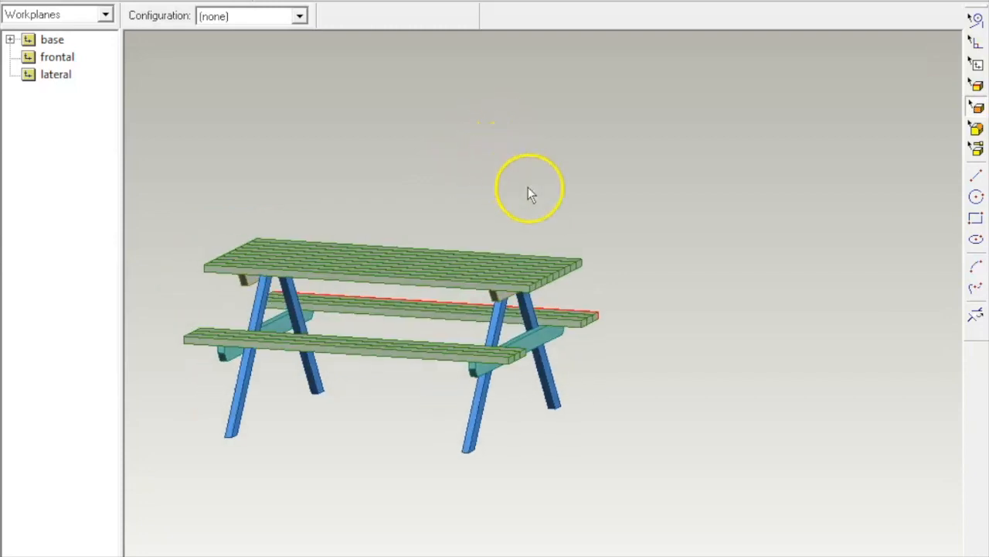
click(33, 1)
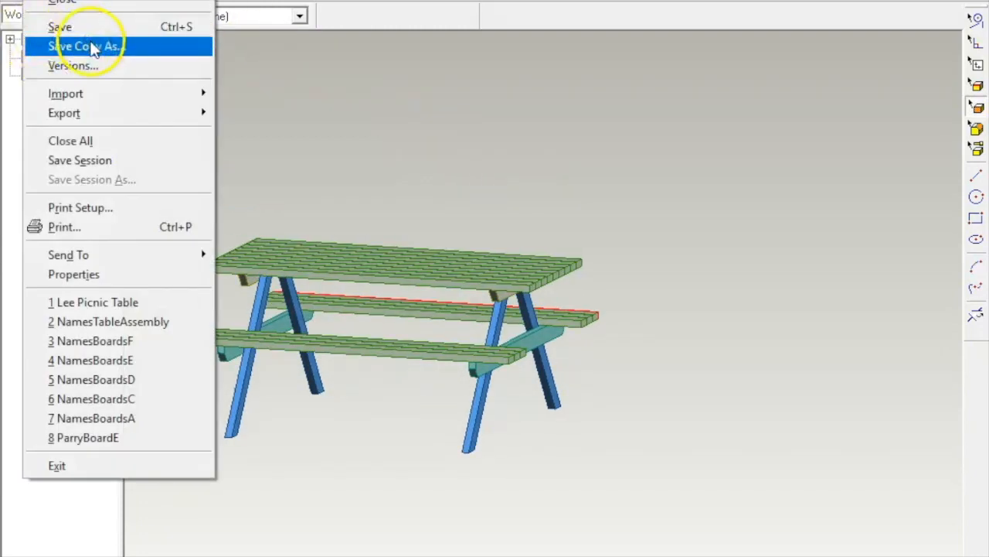
Step: Save the picnic table assembly, abandoning the copy-with-parts save
click(95, 48)
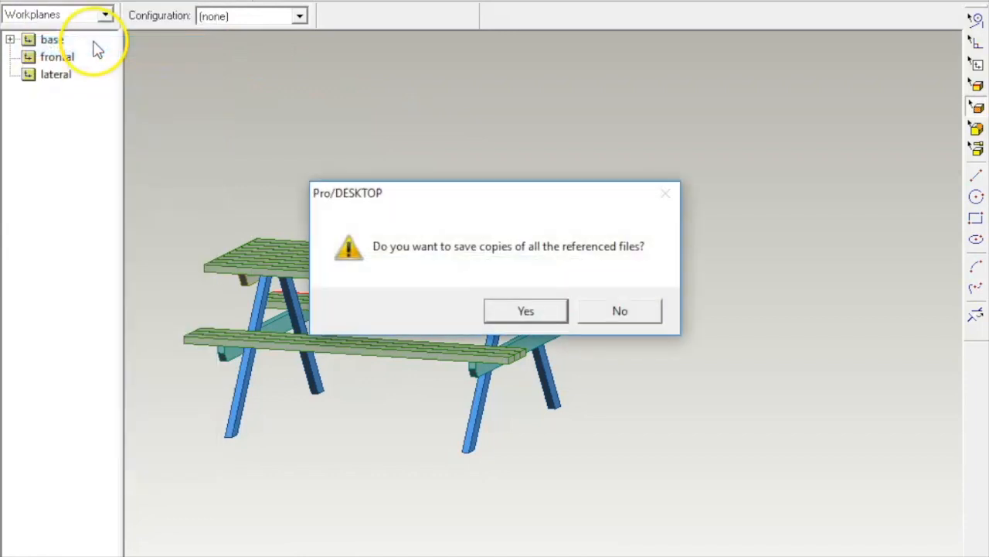
click(534, 313)
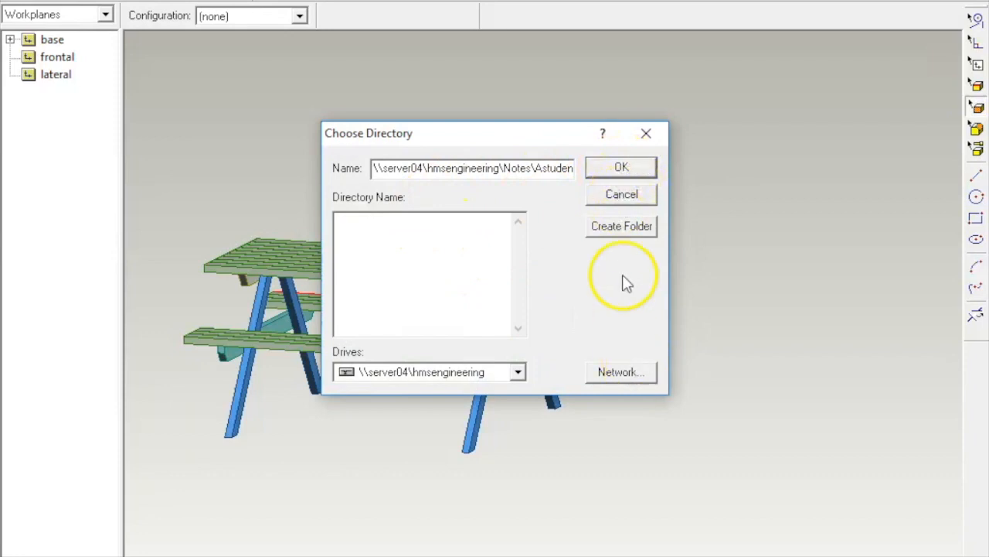
click(648, 139)
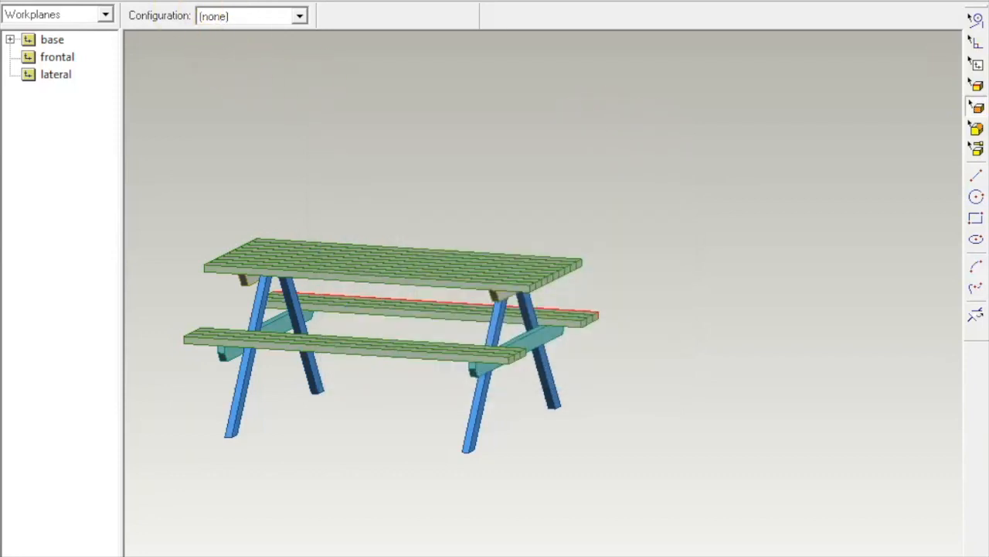
click(35, 1)
click(78, 27)
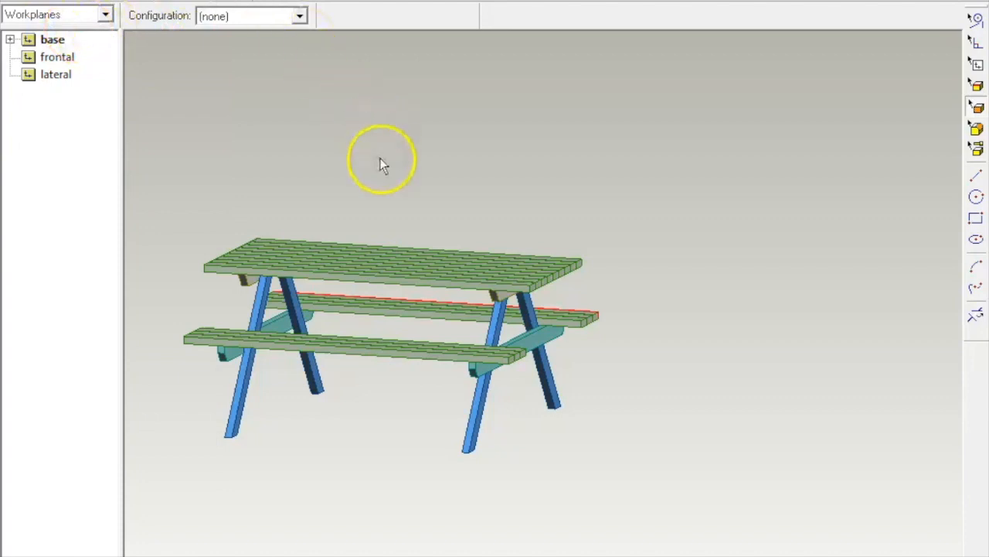
Step: Start a photo album, open the Lee Picnic Table design, then quit without saving
click(35, 1)
mouse_move(62, 0)
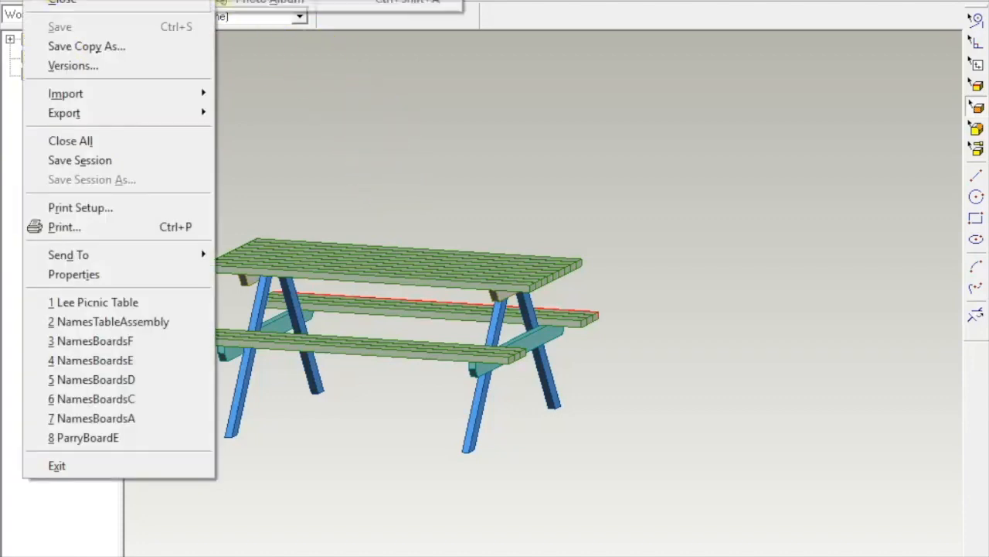
click(269, 4)
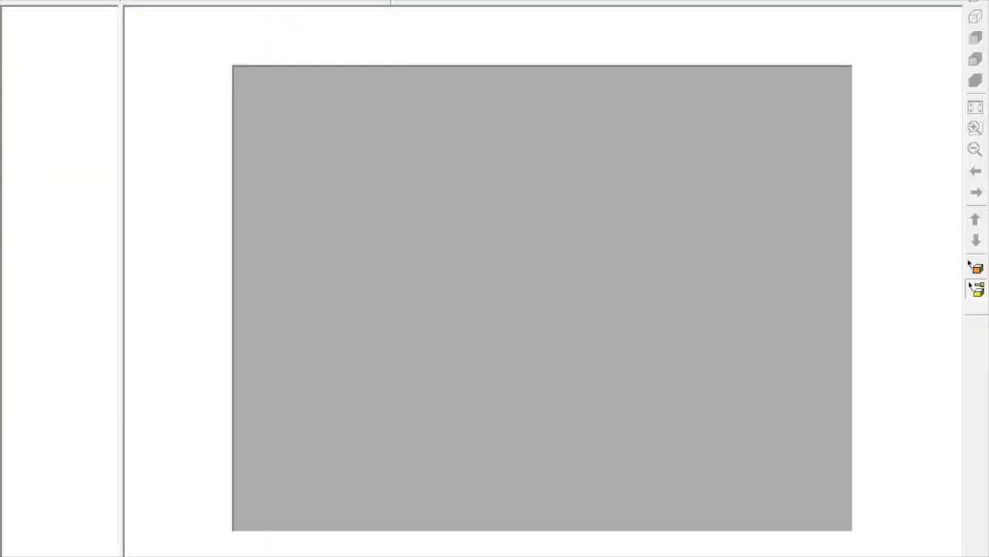
click(34, 1)
click(62, 1)
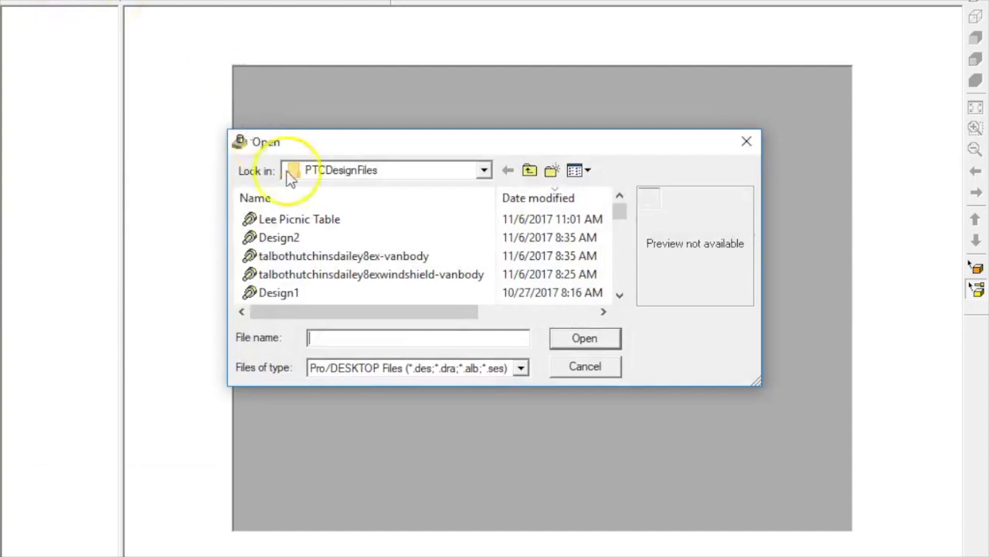
click(331, 221)
click(583, 338)
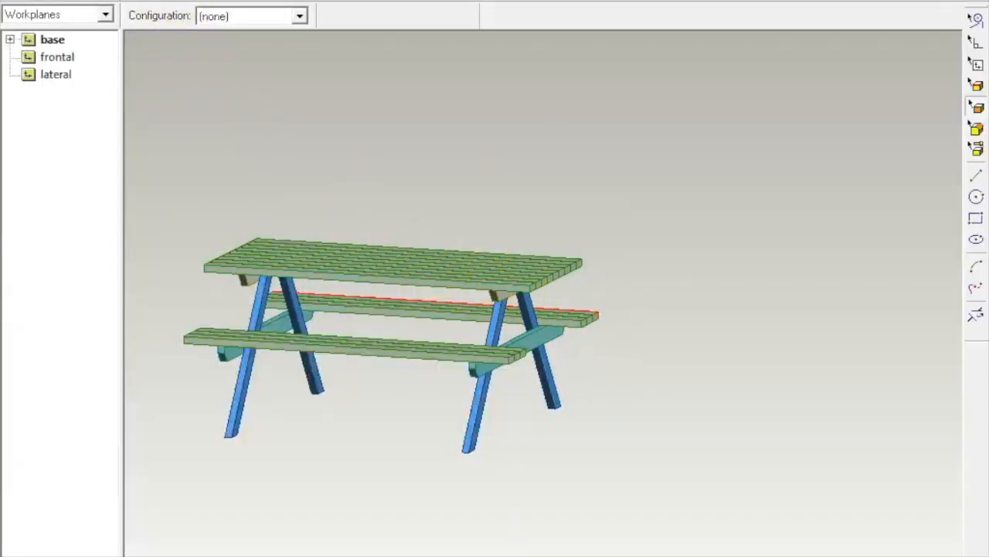
key(alt+F4)
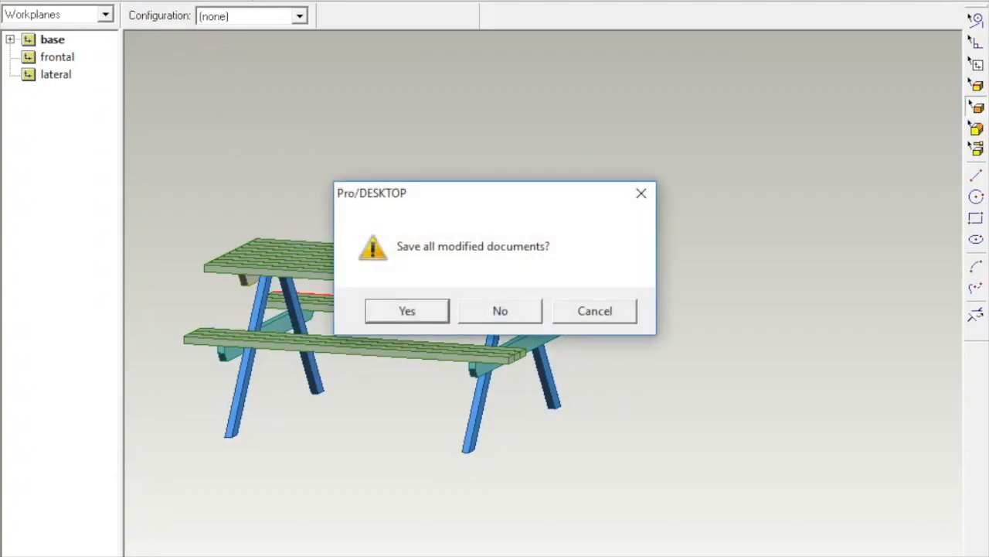
click(528, 313)
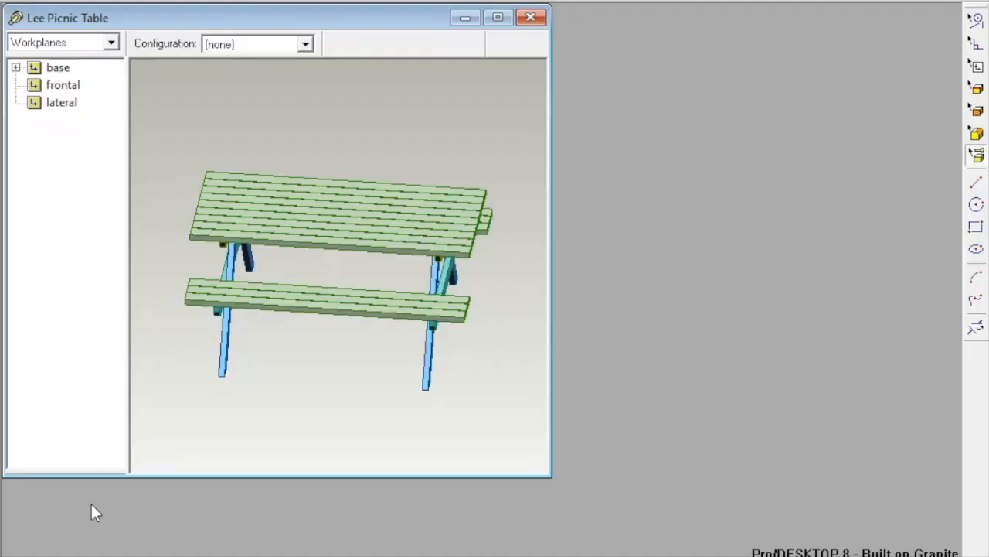
Step: Create photo album Album2 and add image 1 rendering the Lee Picnic Table view
click(11, 141)
click(13, 0)
mouse_move(38, 0)
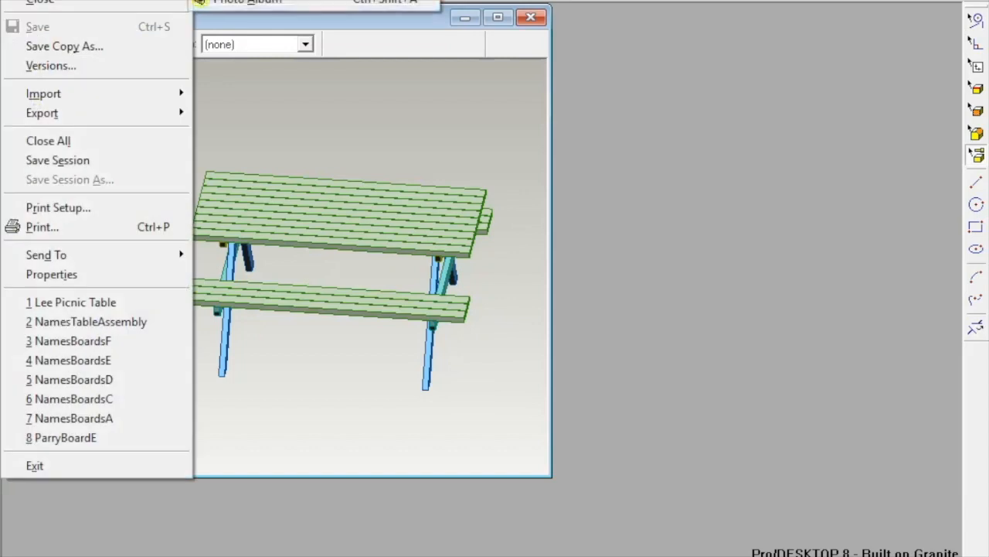
click(242, 2)
click(161, 0)
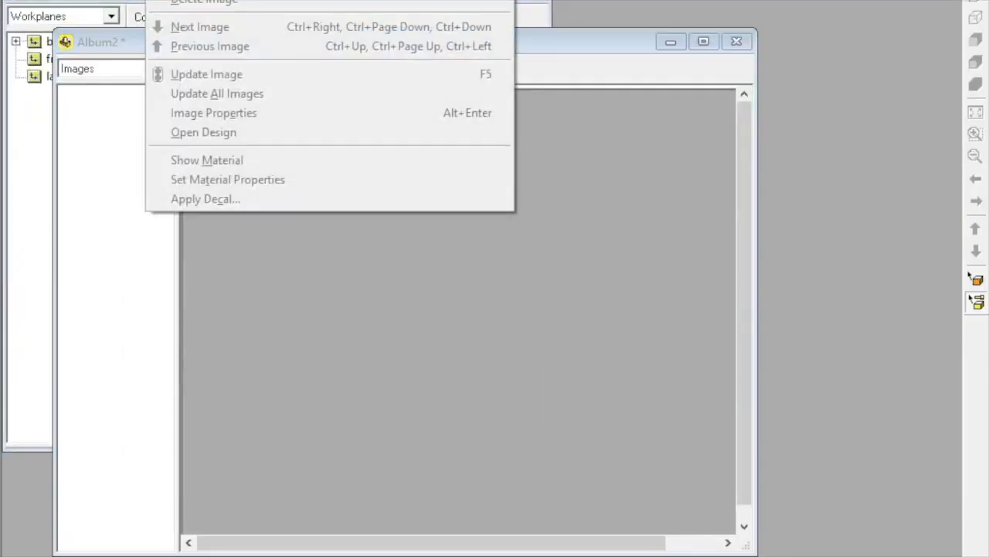
click(203, 0)
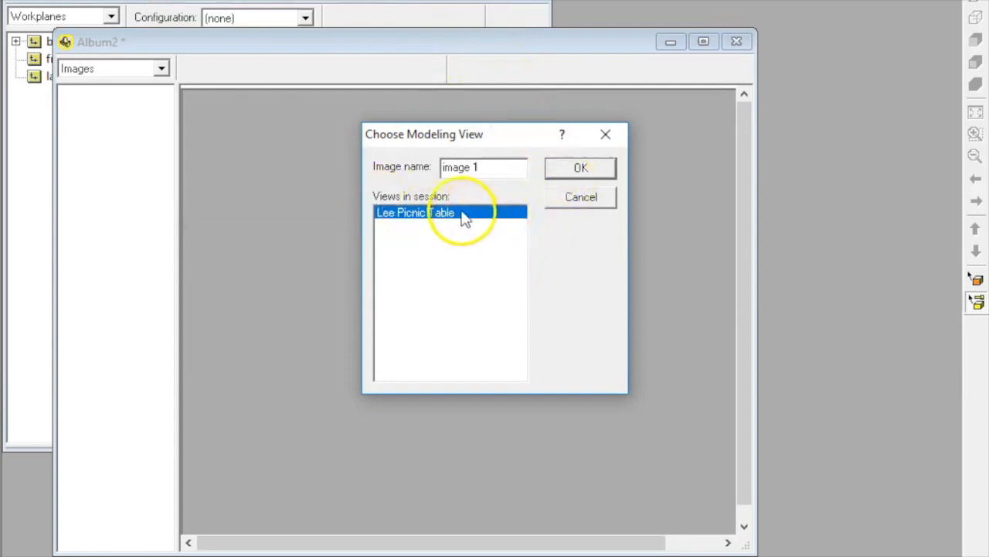
click(578, 170)
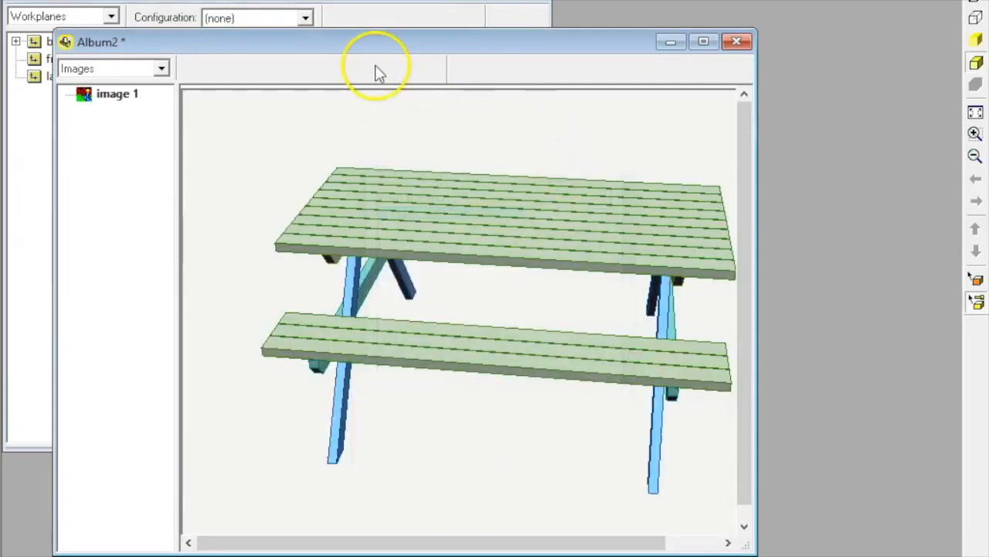
Step: Apply wood plain to the boards and legs and wood varnished to the bench supports
click(160, 68)
click(158, 99)
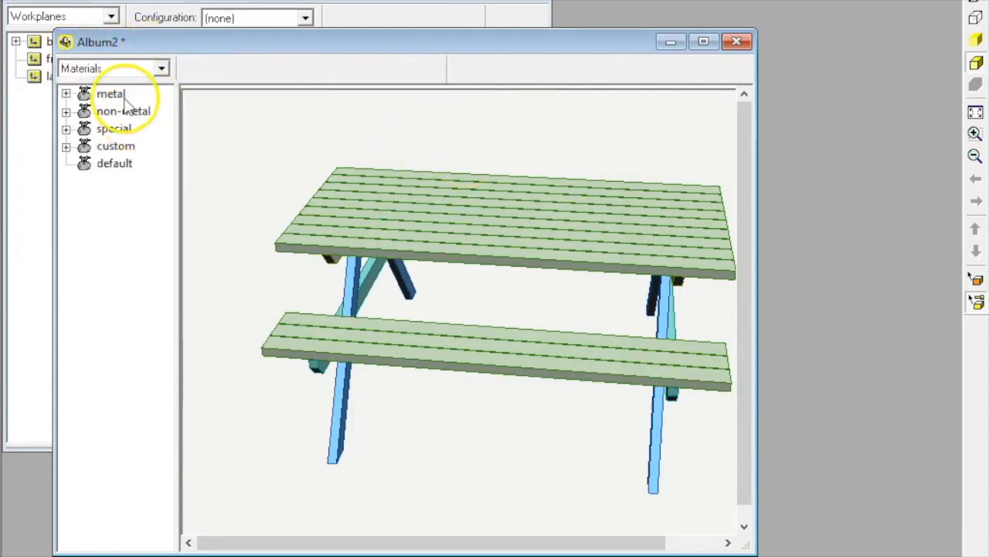
click(66, 111)
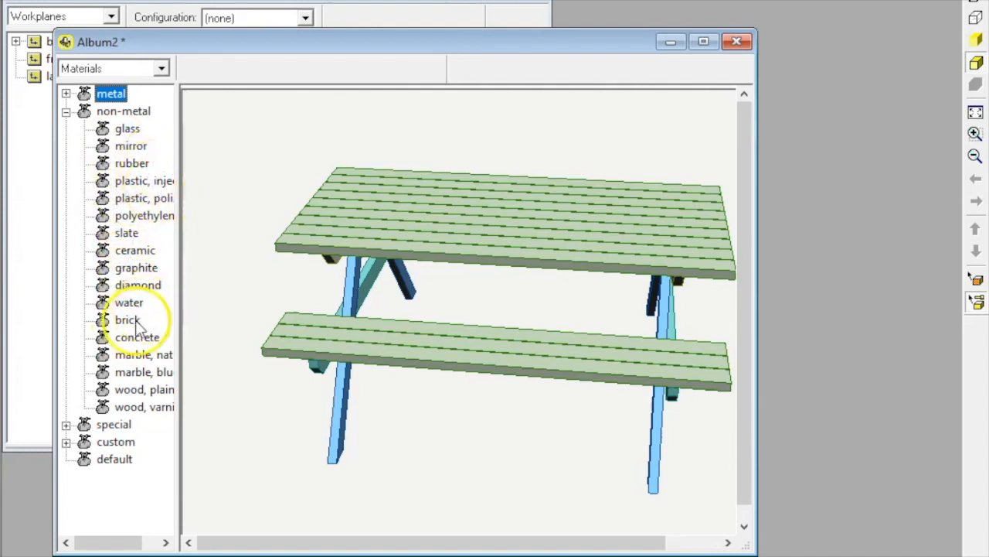
drag(104, 392, 305, 240)
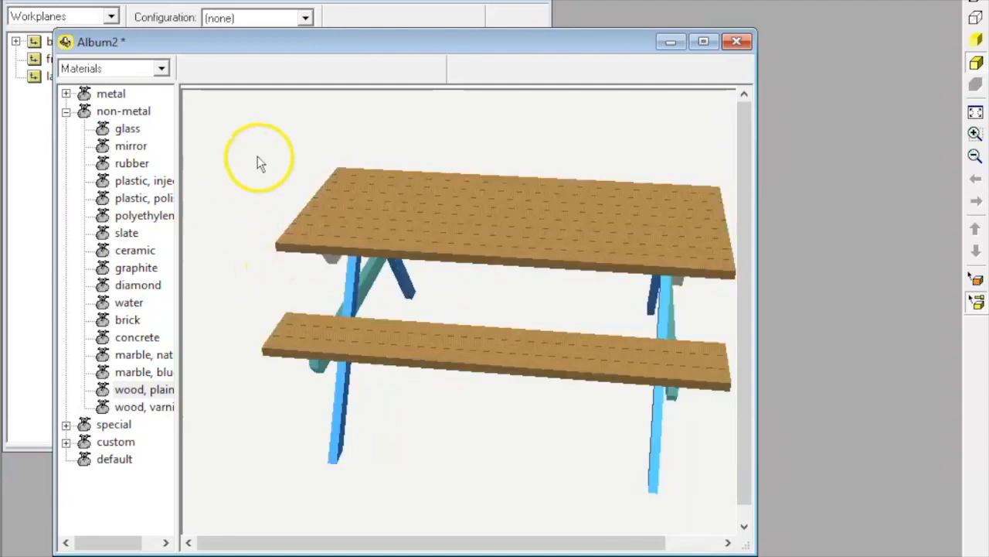
middle_drag(281, 125, 258, 111)
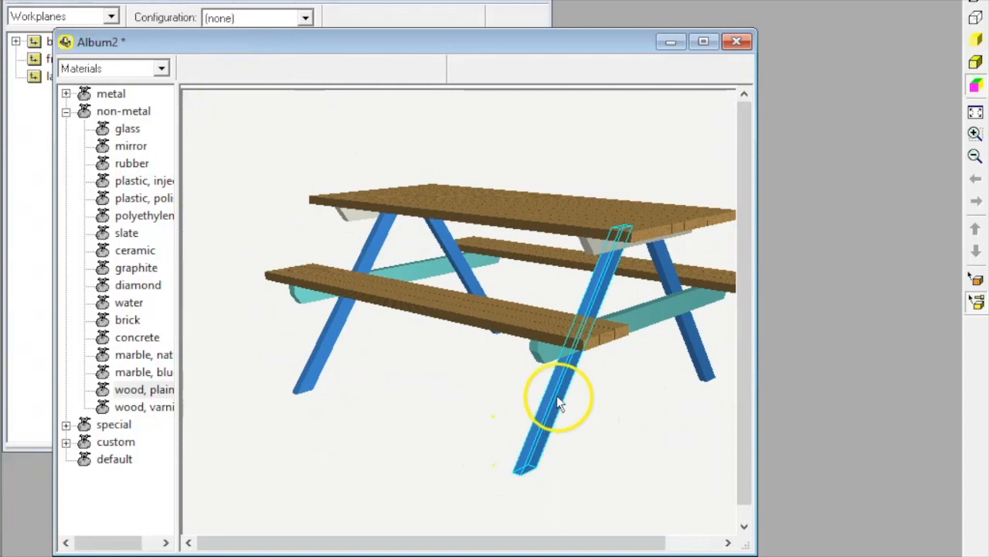
drag(101, 390, 535, 432)
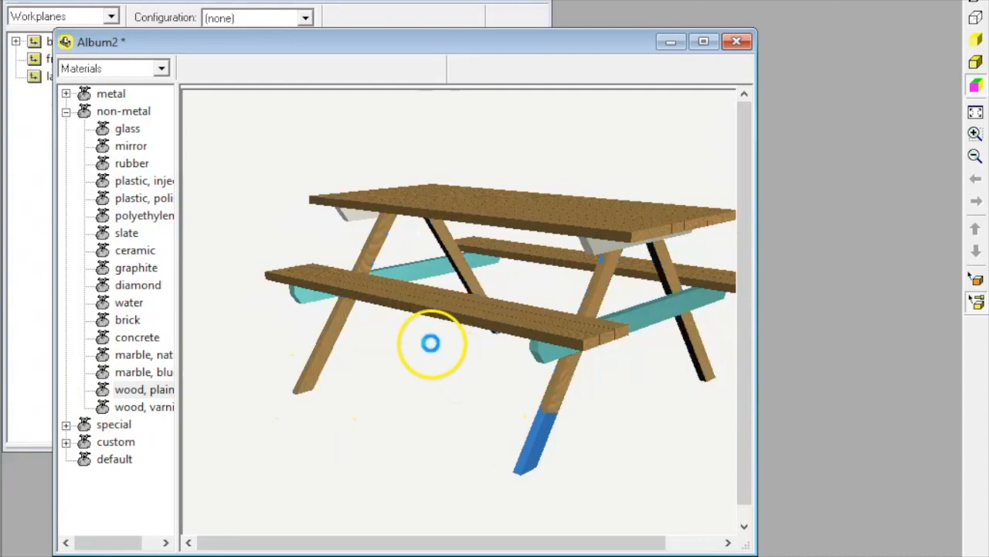
drag(106, 407, 623, 316)
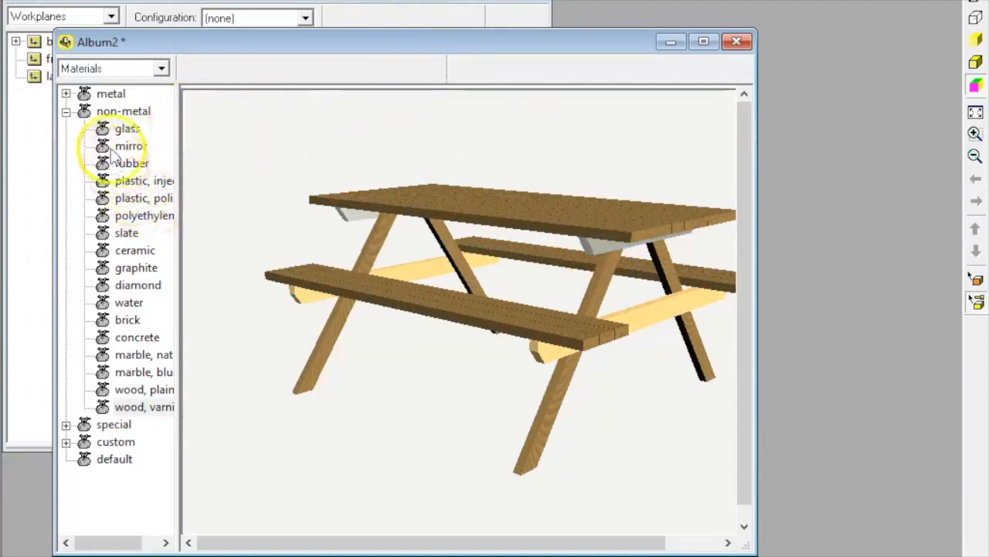
Step: Apply the iron metal material to the brackets under the tabletop
click(101, 240)
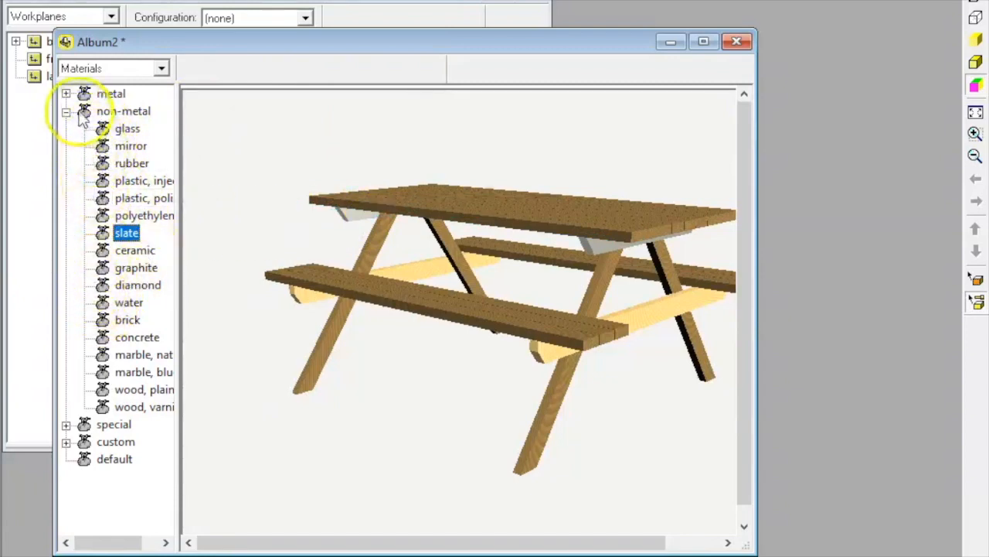
click(66, 94)
click(121, 112)
drag(116, 115, 347, 224)
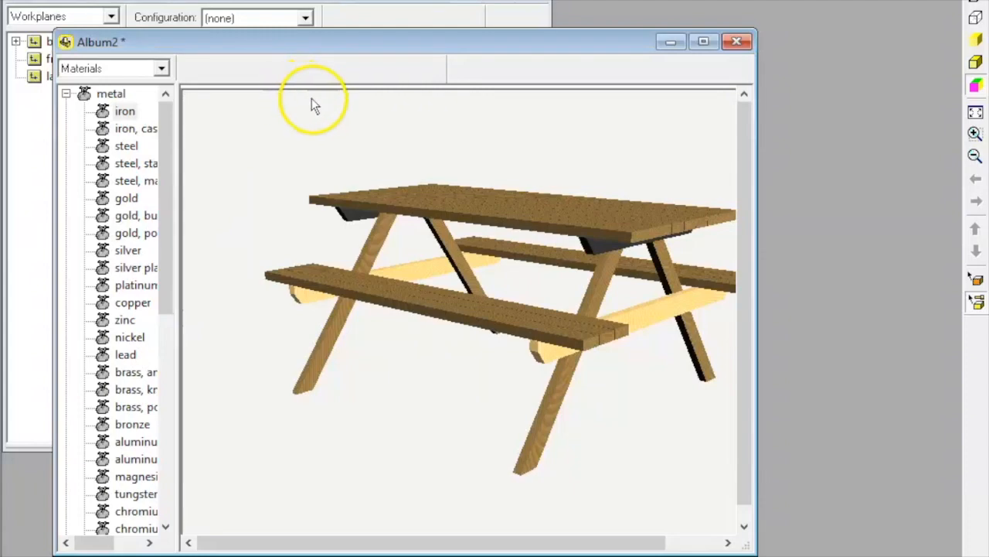
Step: Set the special clouds material as the image background behind the picnic table
scroll(166, 254, down, 2)
scroll(85, 271, down, 4)
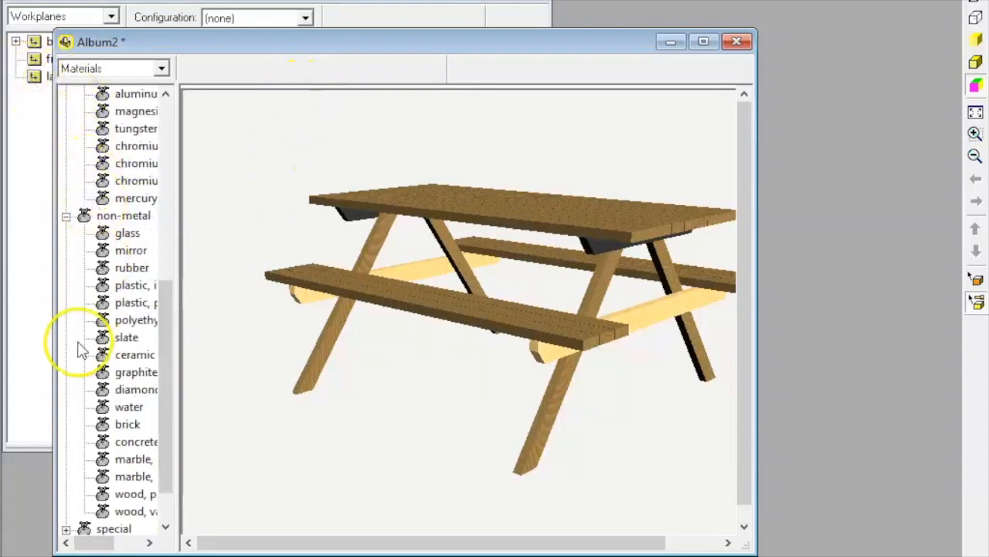
scroll(81, 349, down, 1)
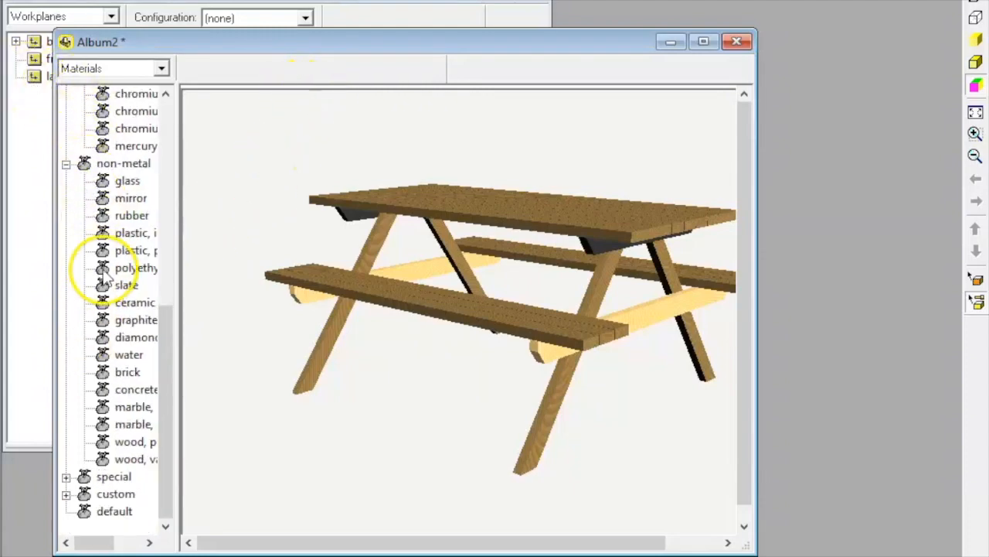
click(66, 476)
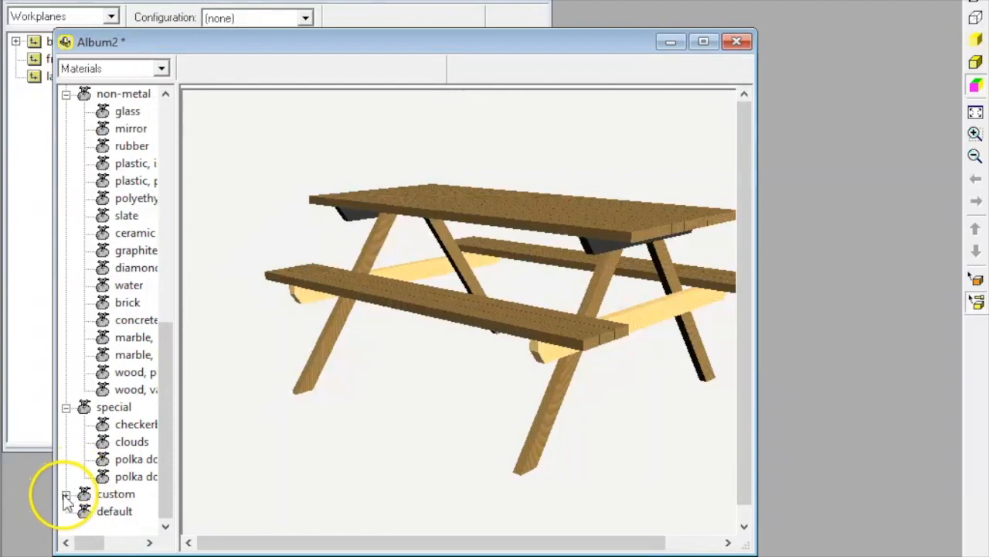
click(67, 493)
scroll(108, 387, down, 1)
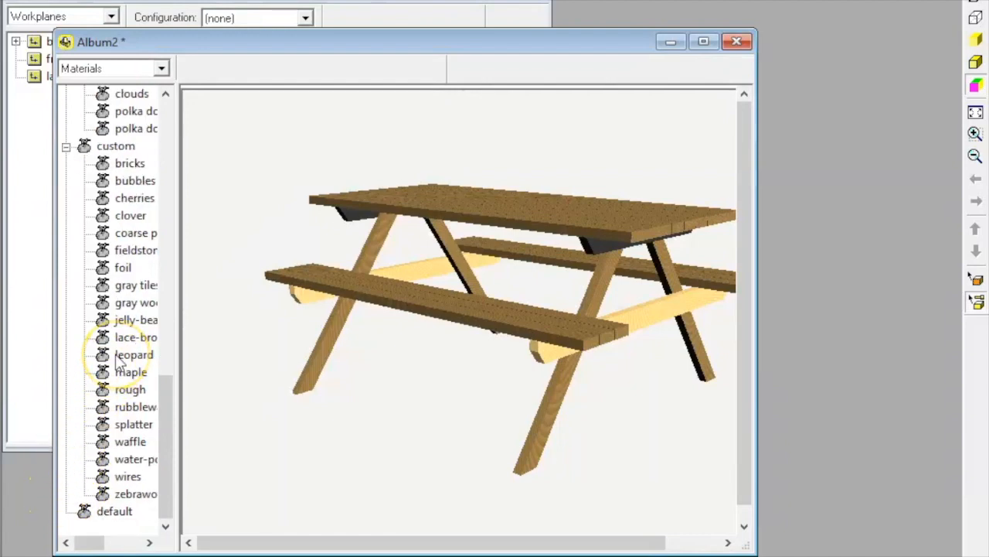
scroll(105, 255, up, 3)
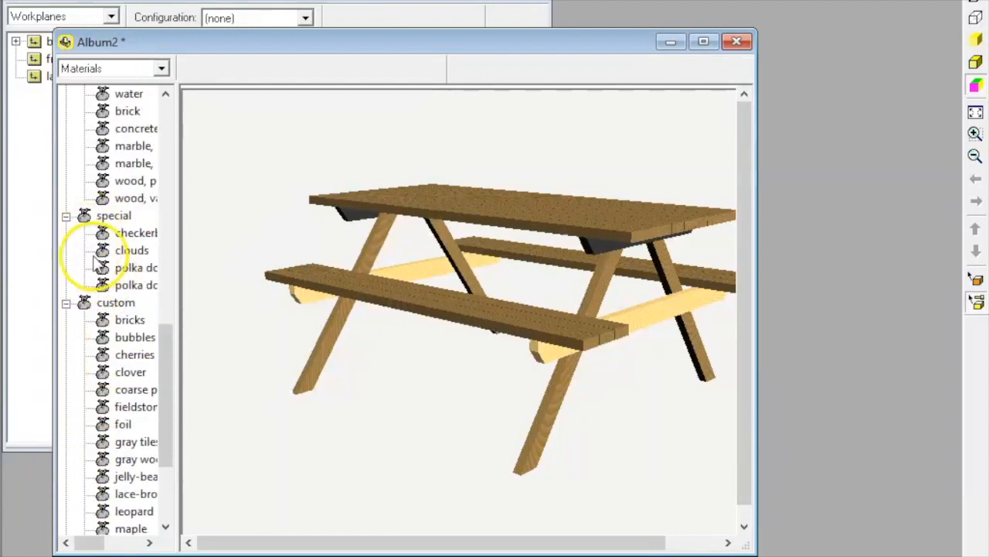
drag(104, 255, 254, 128)
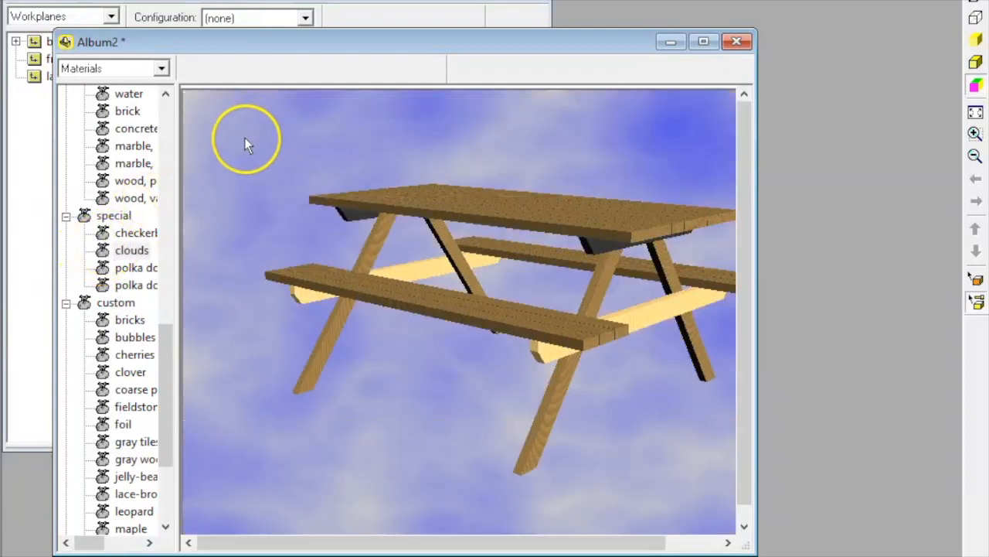